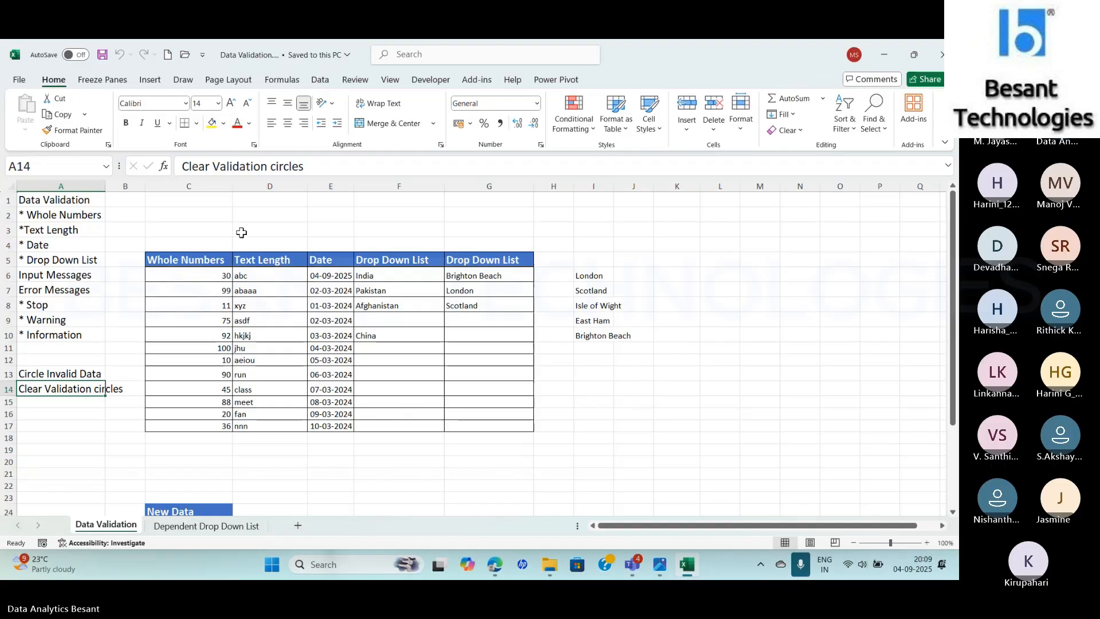
- Copy the whole table, headers included, from the Data Validation sheet into a new sheet starting at cell D4
{"action": "left_click_drag", "start_coordinate": [182, 276], "coordinate": [184, 424]}
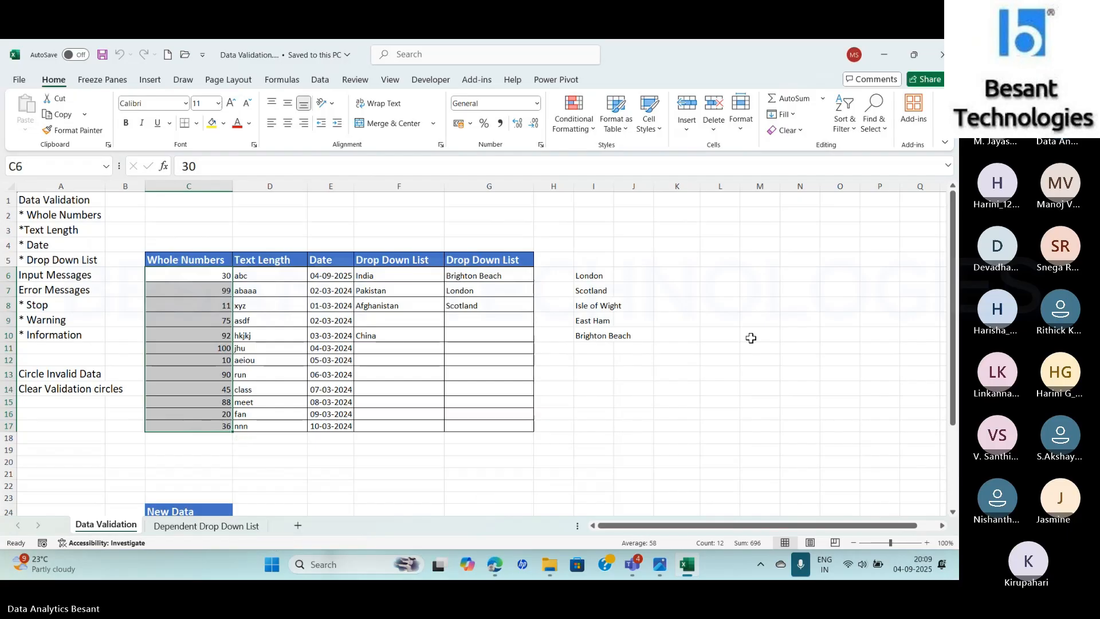
{"action": "left_click_drag", "start_coordinate": [197, 261], "coordinate": [492, 423]}
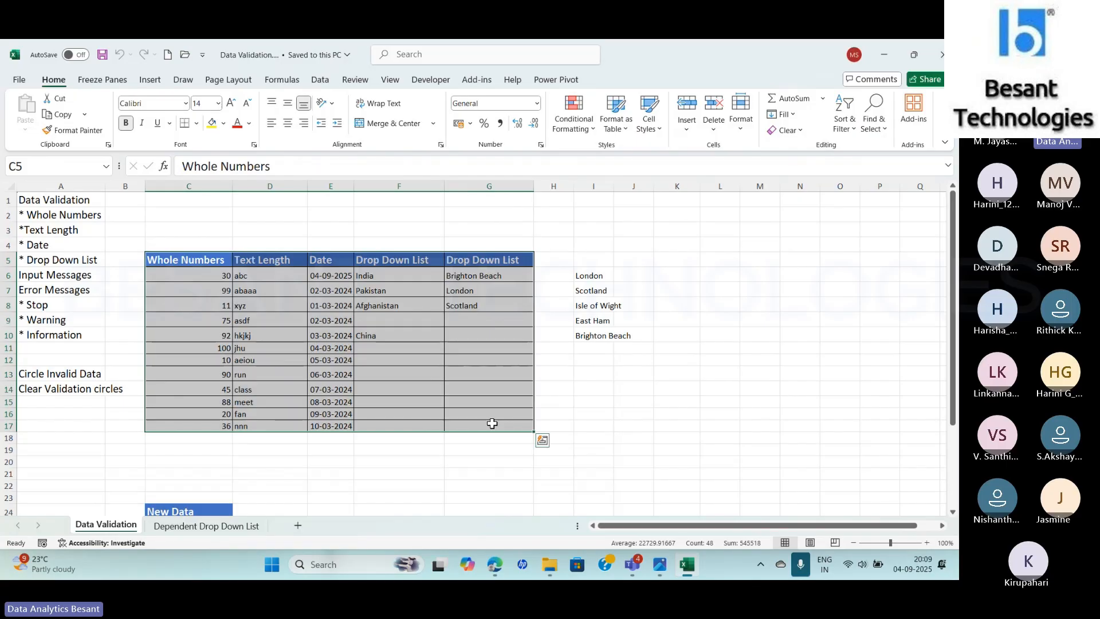
{"action": "key", "text": "ctrl+c"}
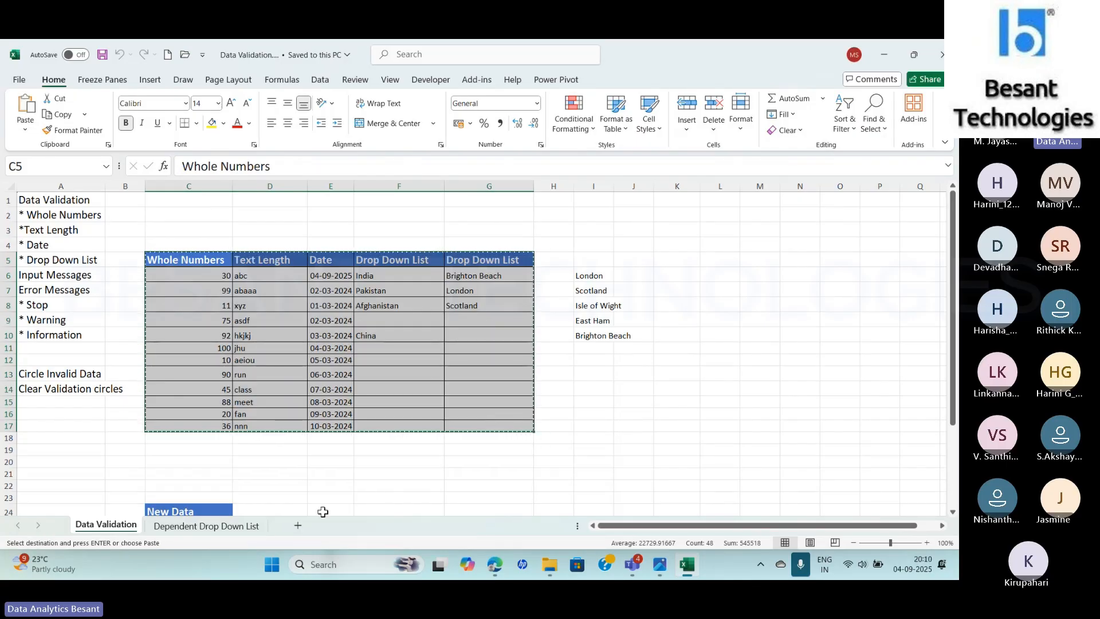
{"action": "left_click", "coordinate": [297, 525]}
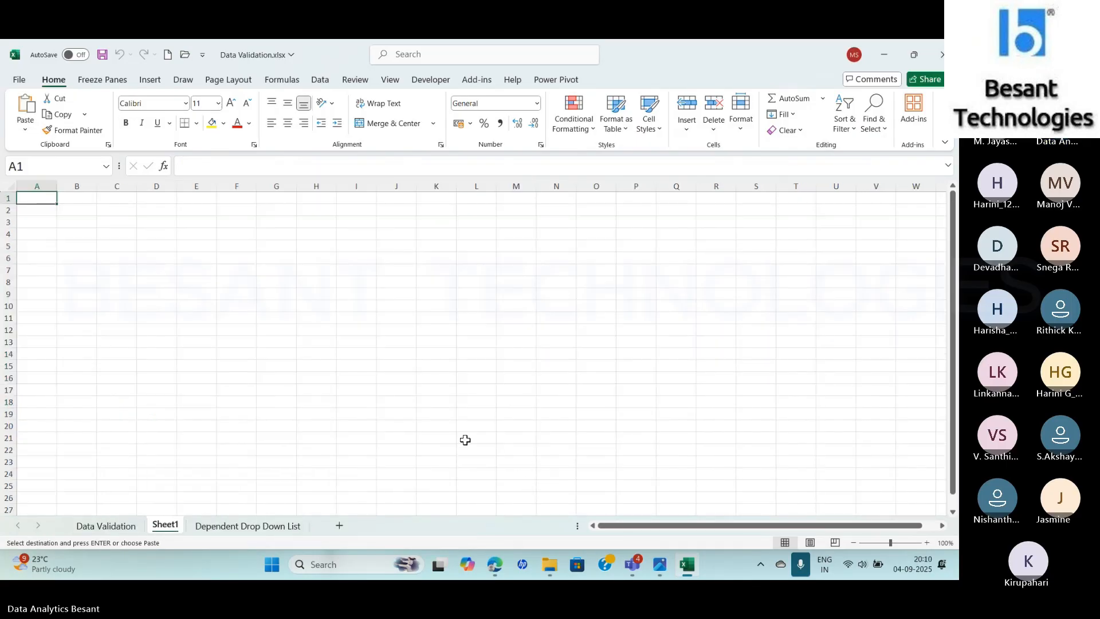
{"action": "left_click", "coordinate": [150, 234]}
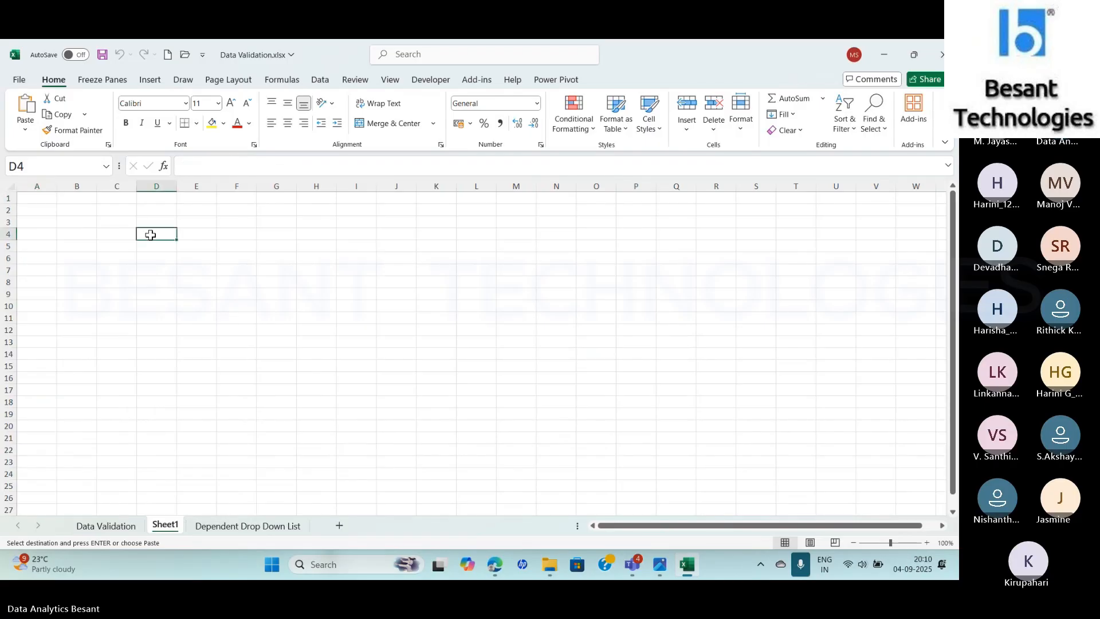
{"action": "key", "text": "ctrl+v"}
- Clear all the data below the headers of the copied table, cells D5 to H16
{"action": "left_click", "coordinate": [152, 250]}
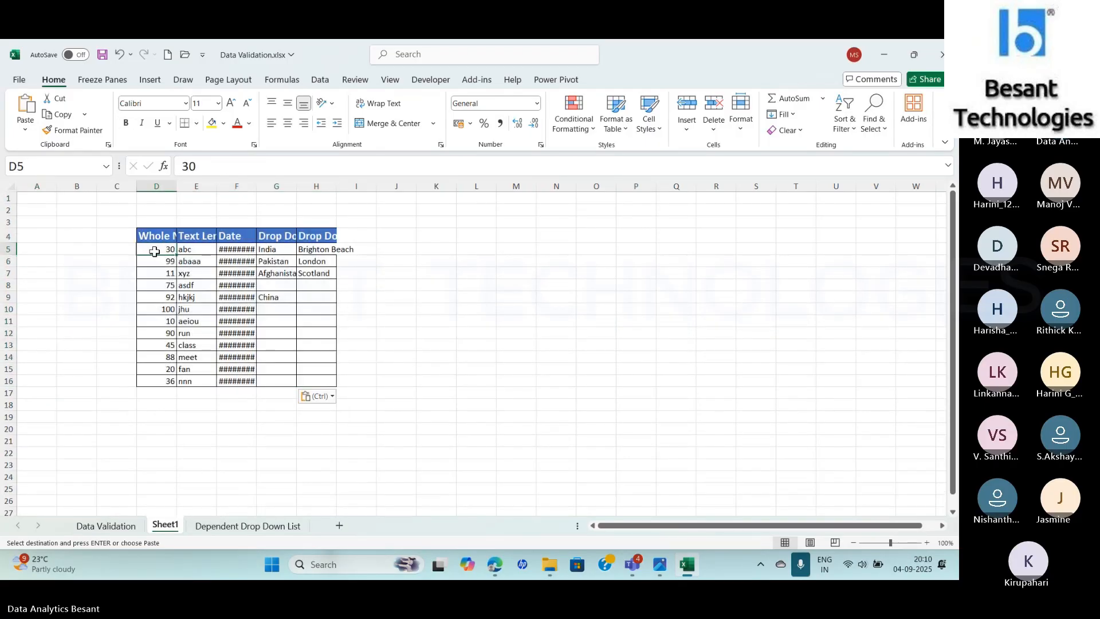
{"action": "key", "text": "ctrl+shift+Right"}
{"action": "key", "text": "ctrl+shift+Down"}
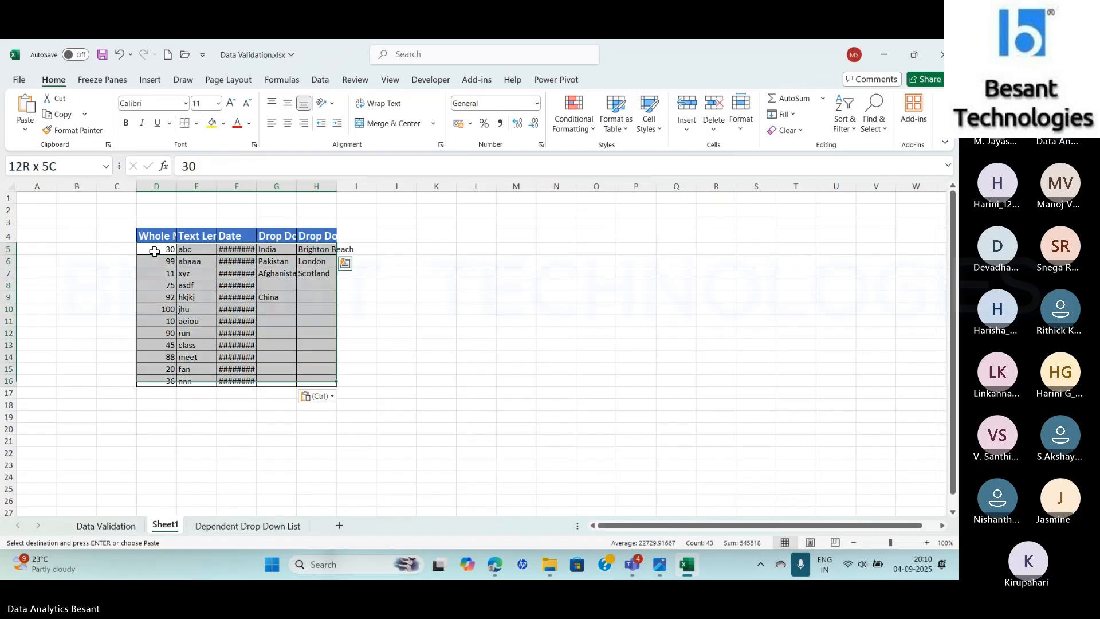
{"action": "key", "text": "Delete"}
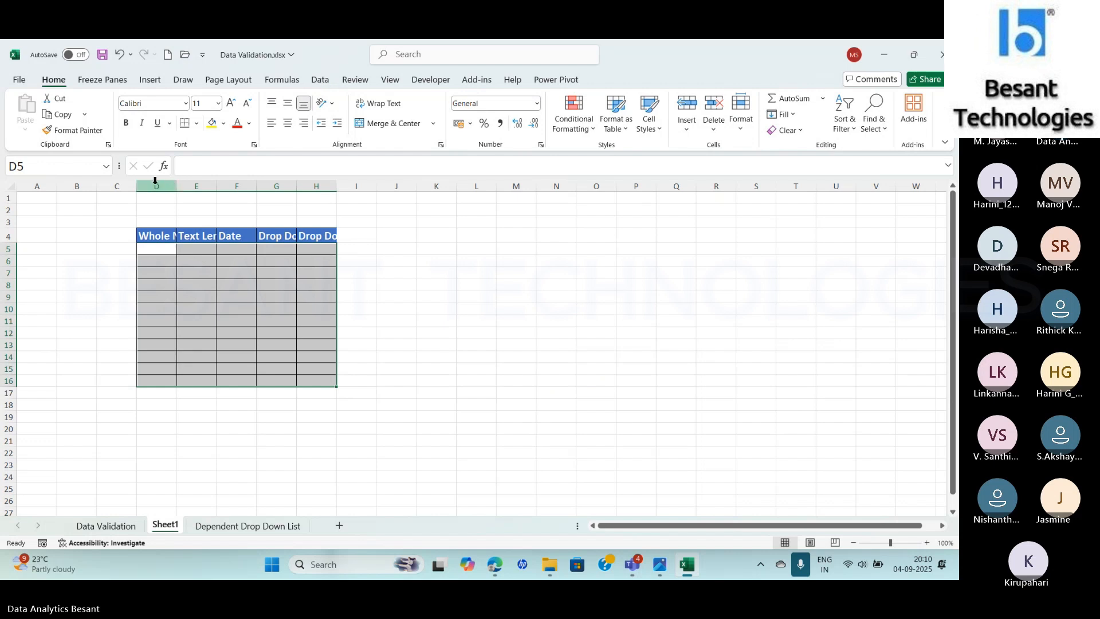
- Auto-fit the width of all columns in the sheet and widen the Date column further
{"action": "left_click", "coordinate": [11, 187]}
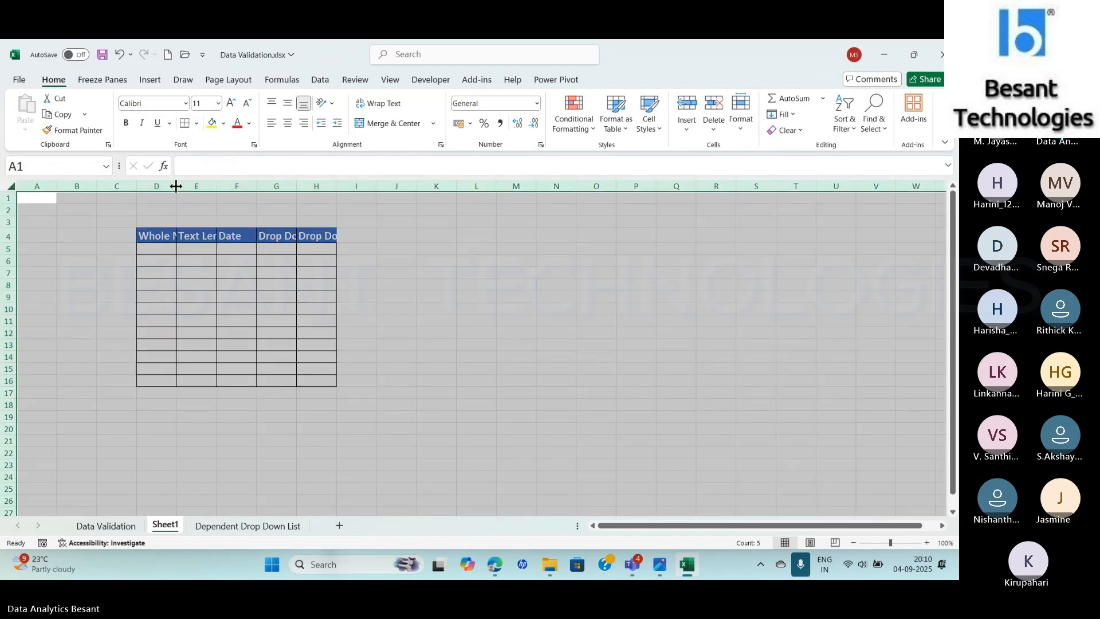
{"action": "double_click", "coordinate": [176, 186]}
{"action": "left_click", "coordinate": [496, 370]}
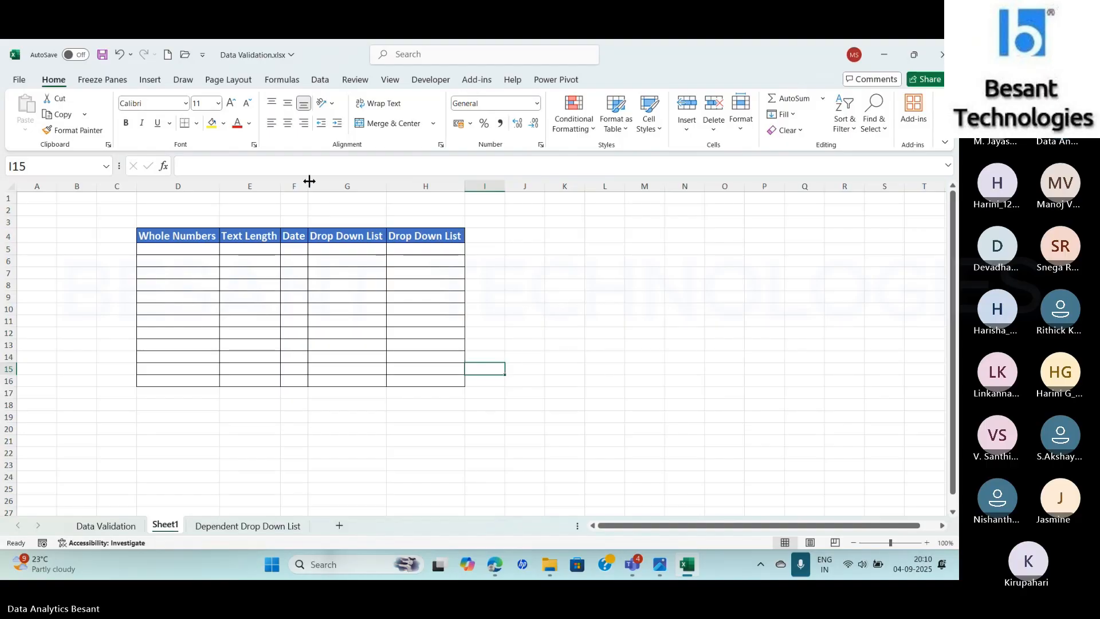
{"action": "left_click_drag", "start_coordinate": [310, 181], "coordinate": [369, 181]}
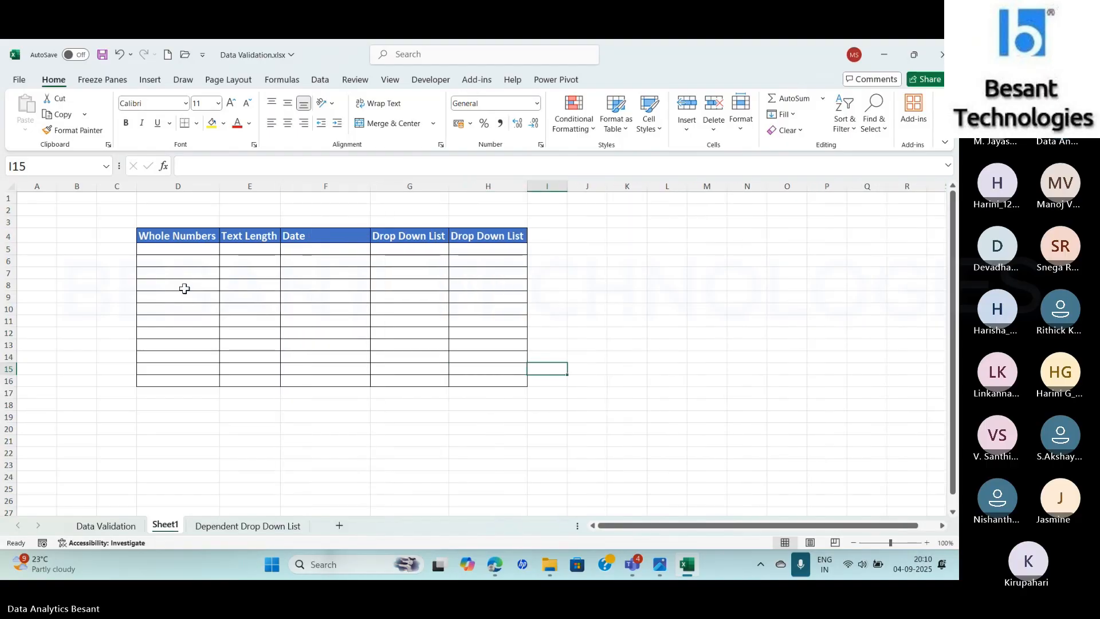
- Open the data validation settings for cell D5 and allow only Whole number entries
{"action": "left_click", "coordinate": [163, 250]}
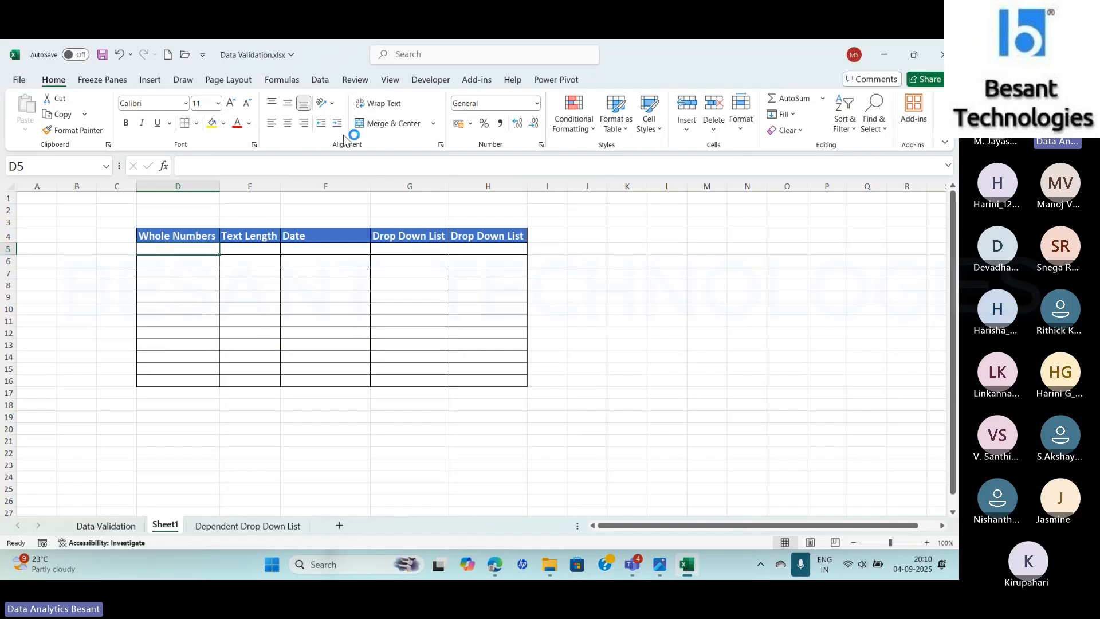
{"action": "left_click", "coordinate": [319, 79]}
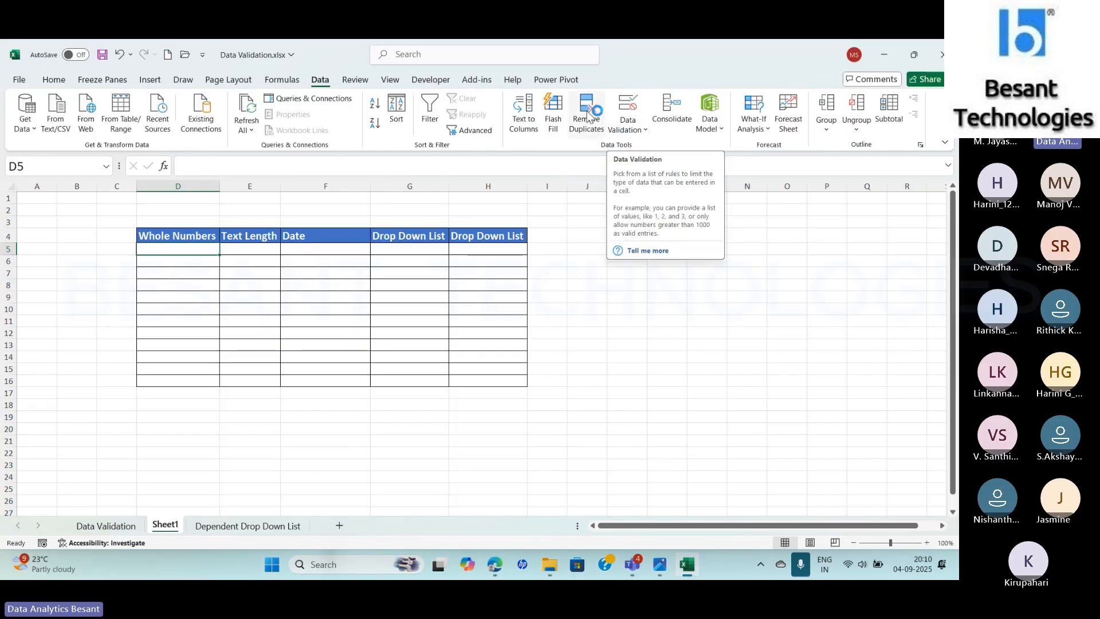
{"action": "left_click", "coordinate": [625, 132]}
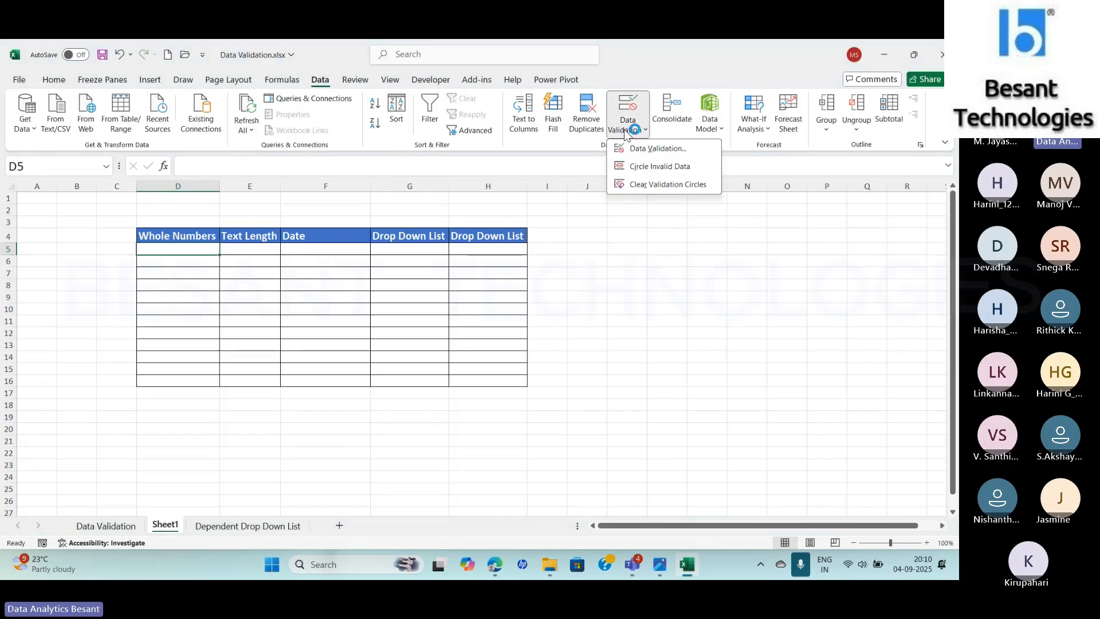
{"action": "left_click", "coordinate": [657, 148]}
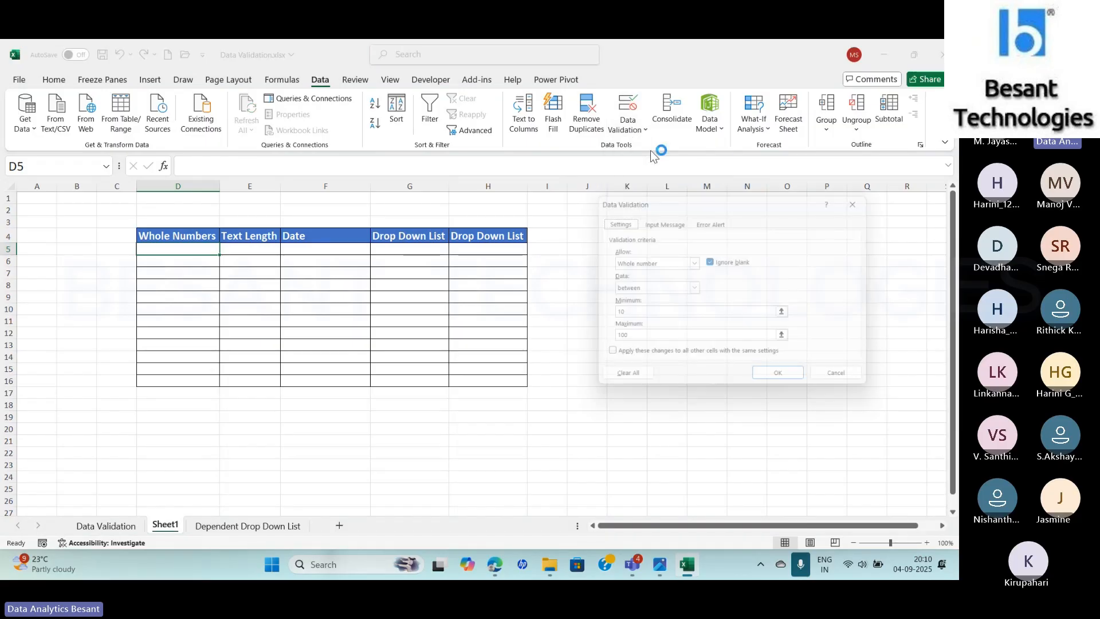
{"action": "left_click", "coordinate": [650, 268]}
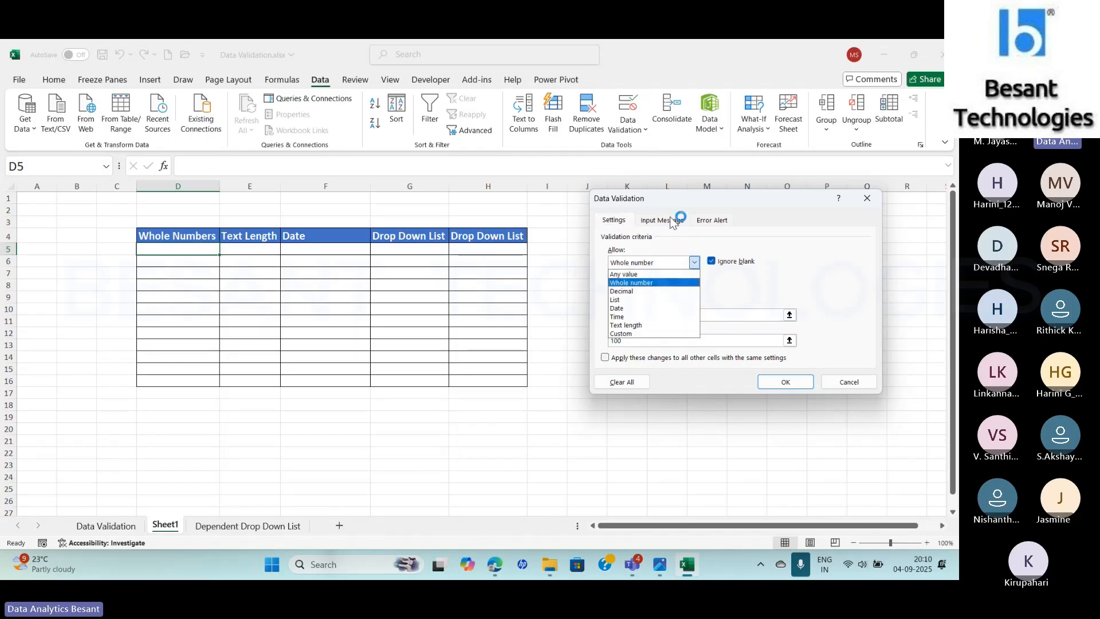
{"action": "left_click", "coordinate": [660, 272]}
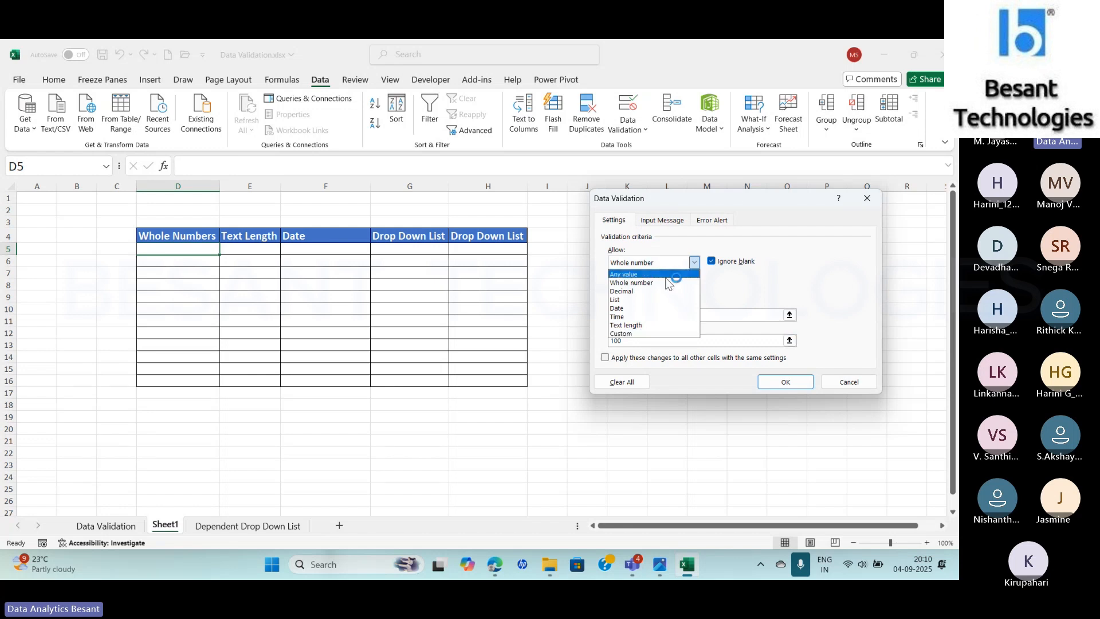
{"action": "left_click", "coordinate": [641, 300]}
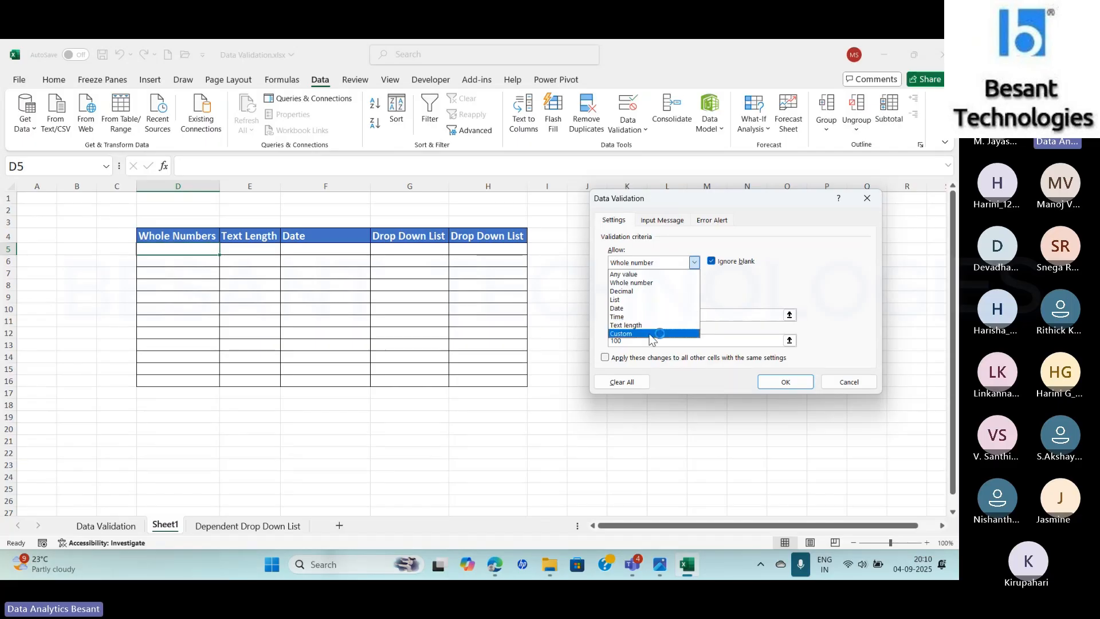
{"action": "left_click", "coordinate": [679, 283]}
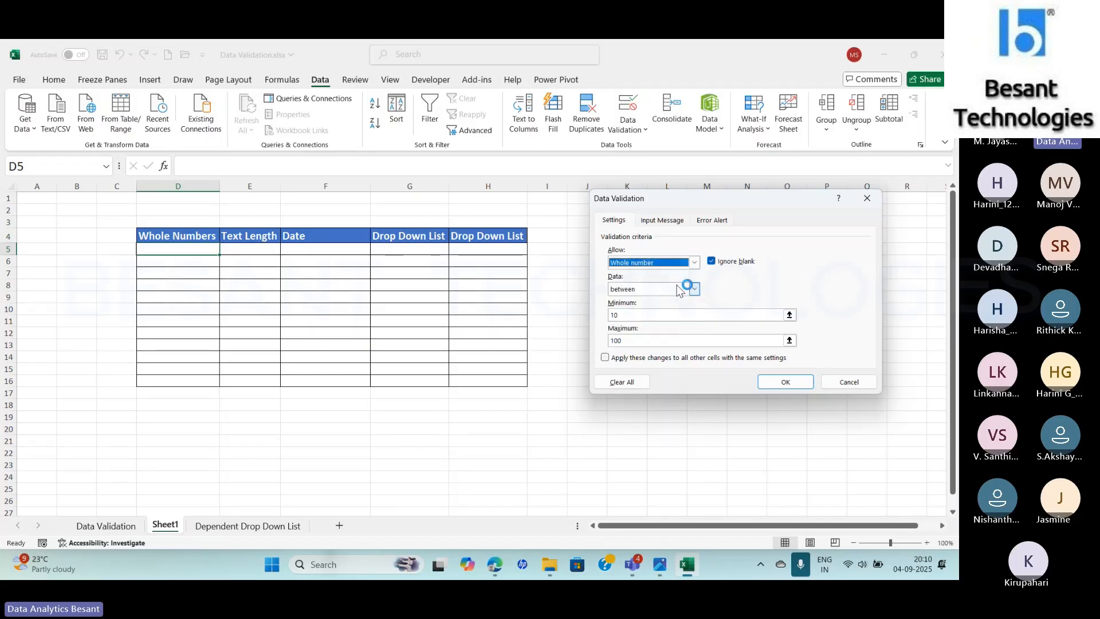
- Set the validation condition to greater than or equal to with a minimum of 25, and apply it
{"action": "left_click", "coordinate": [644, 290]}
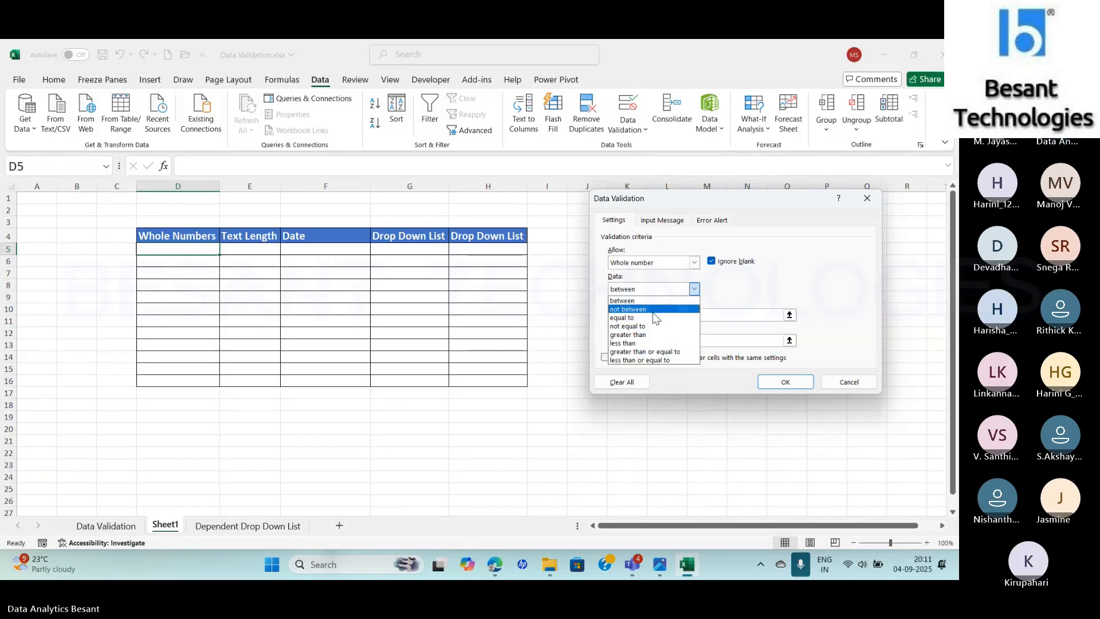
{"action": "left_click", "coordinate": [657, 351]}
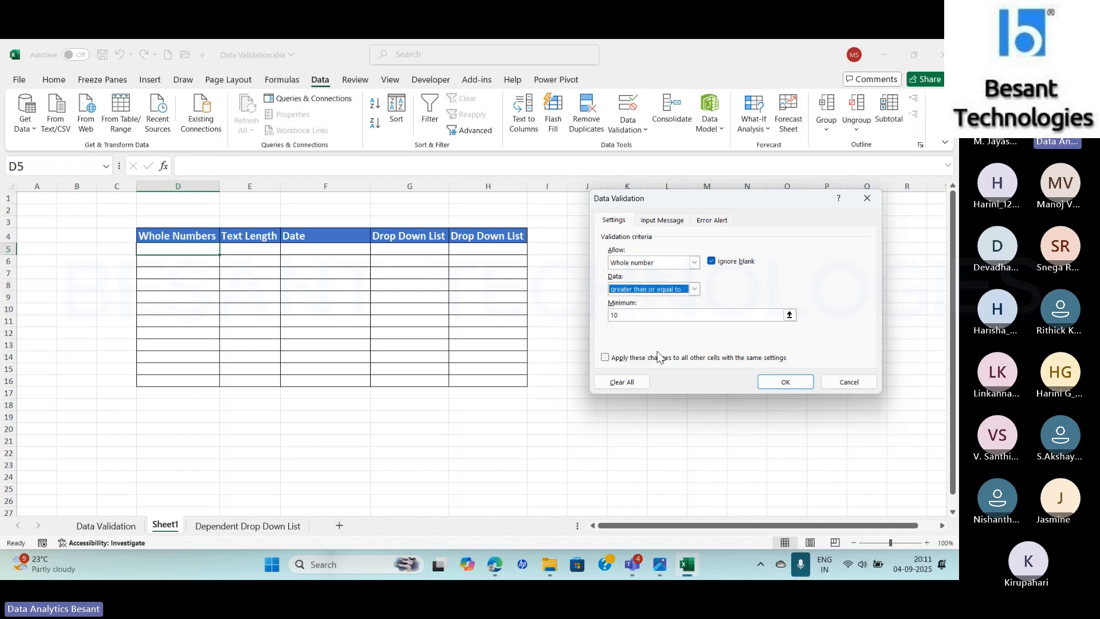
{"action": "left_click", "coordinate": [642, 316]}
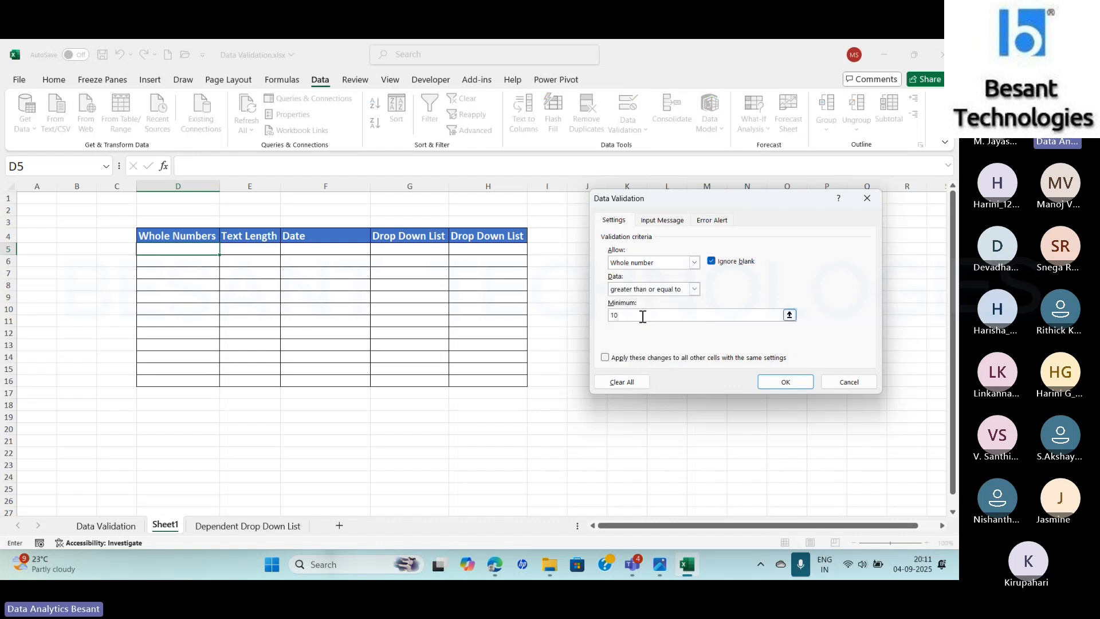
{"action": "key", "text": "BackSpace"}
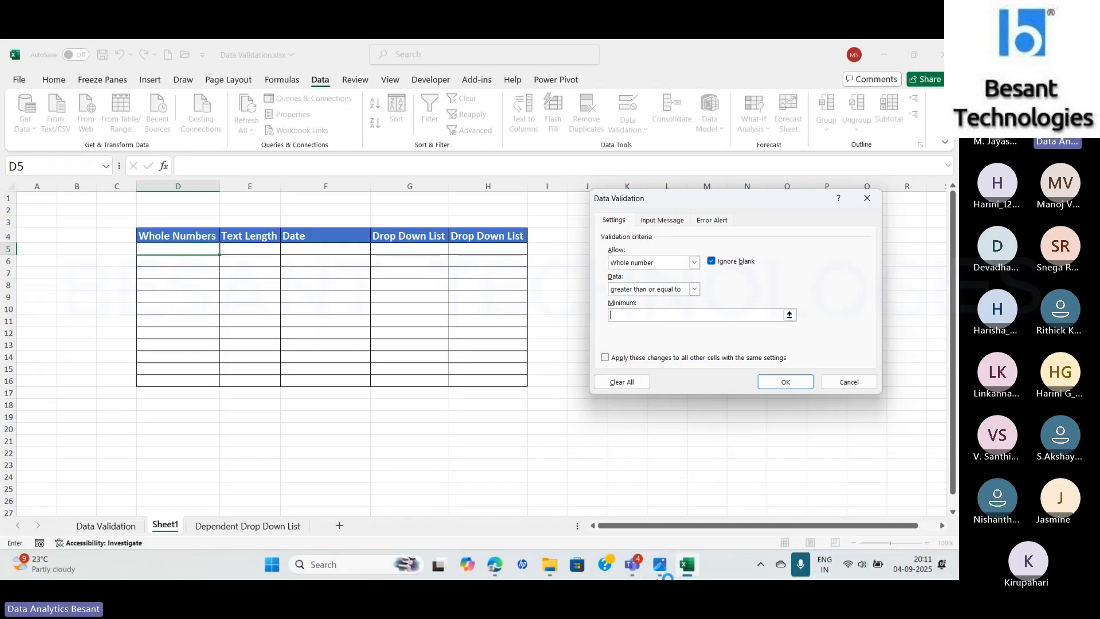
{"action": "type", "text": "25"}
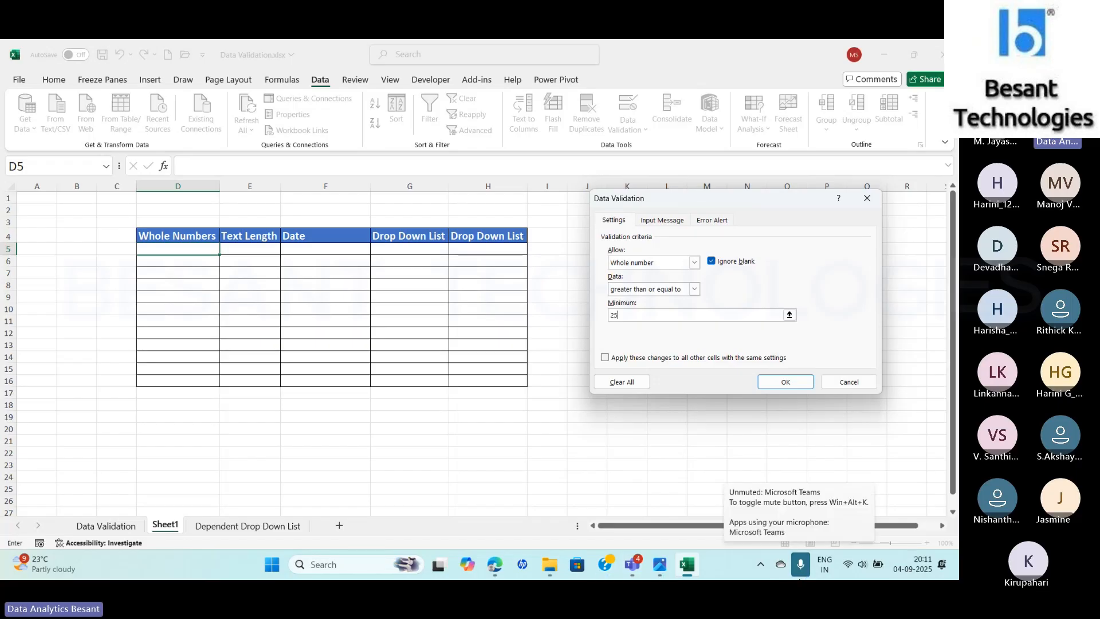
{"action": "left_click", "coordinate": [787, 381]}
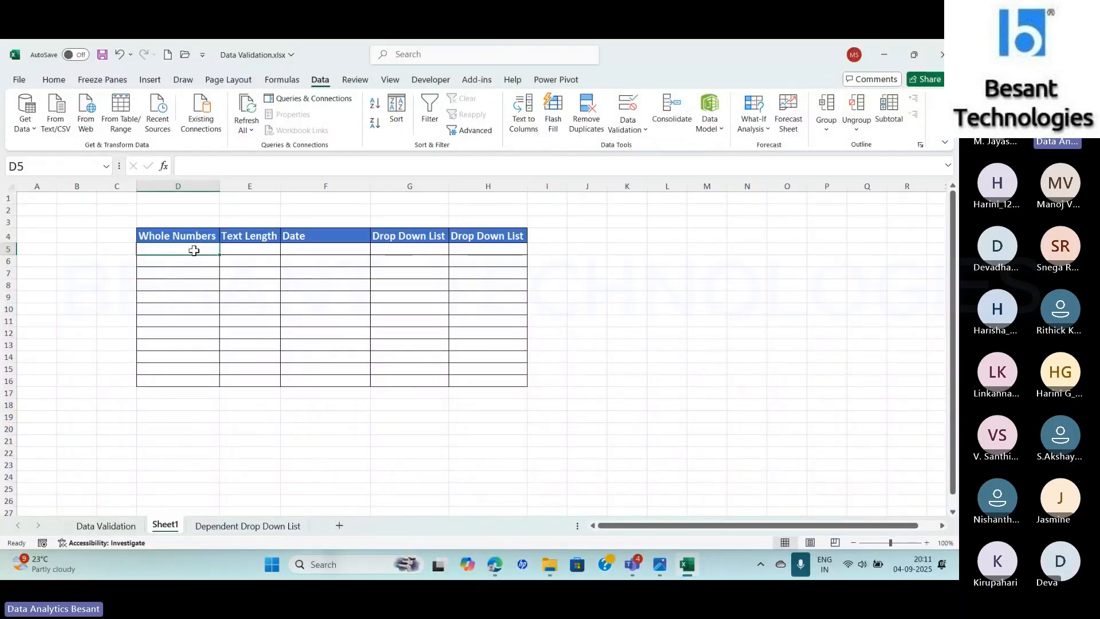
- Test the Whole Numbers column by trying 20 in D5 before entering 25 there and 50 in D6
{"action": "type", "text": "20"}
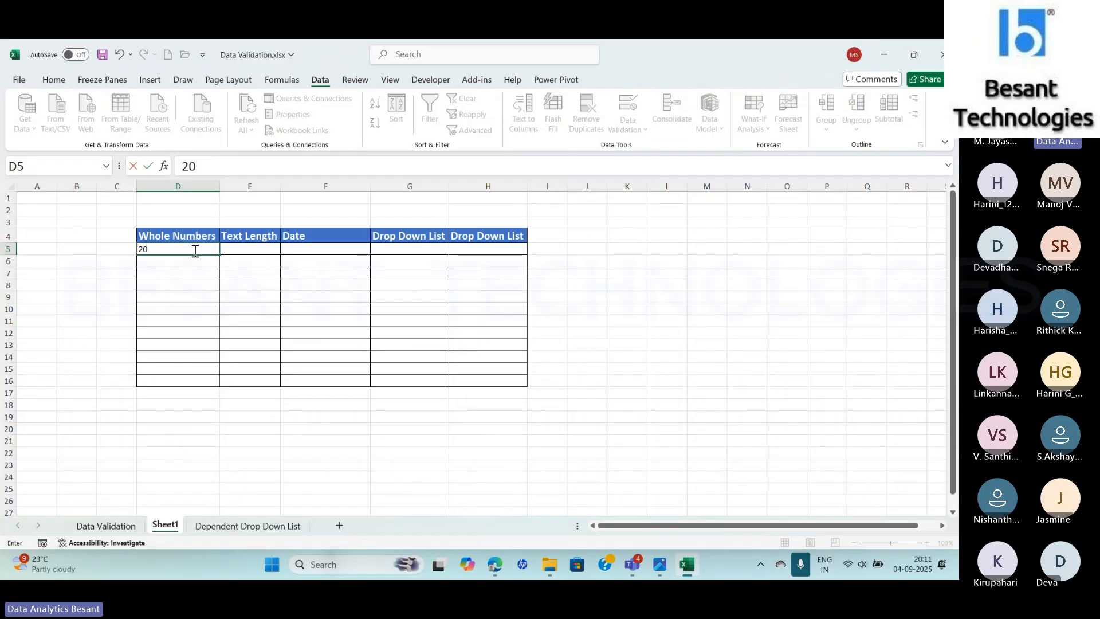
{"action": "key", "text": "Return"}
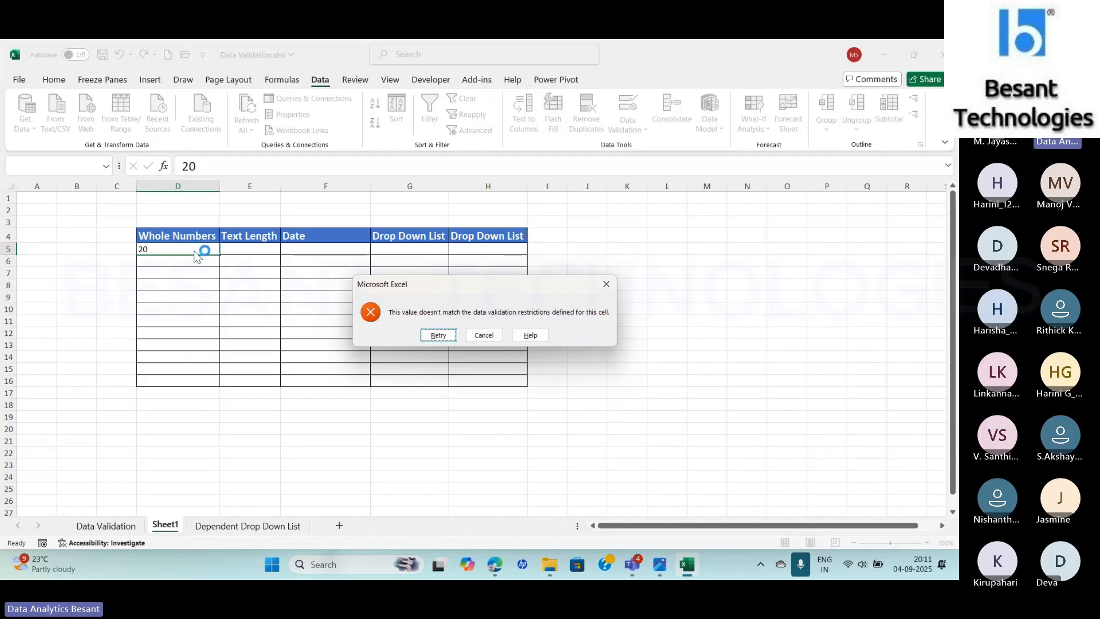
{"action": "left_click", "coordinate": [438, 335]}
{"action": "type", "text": "2"}
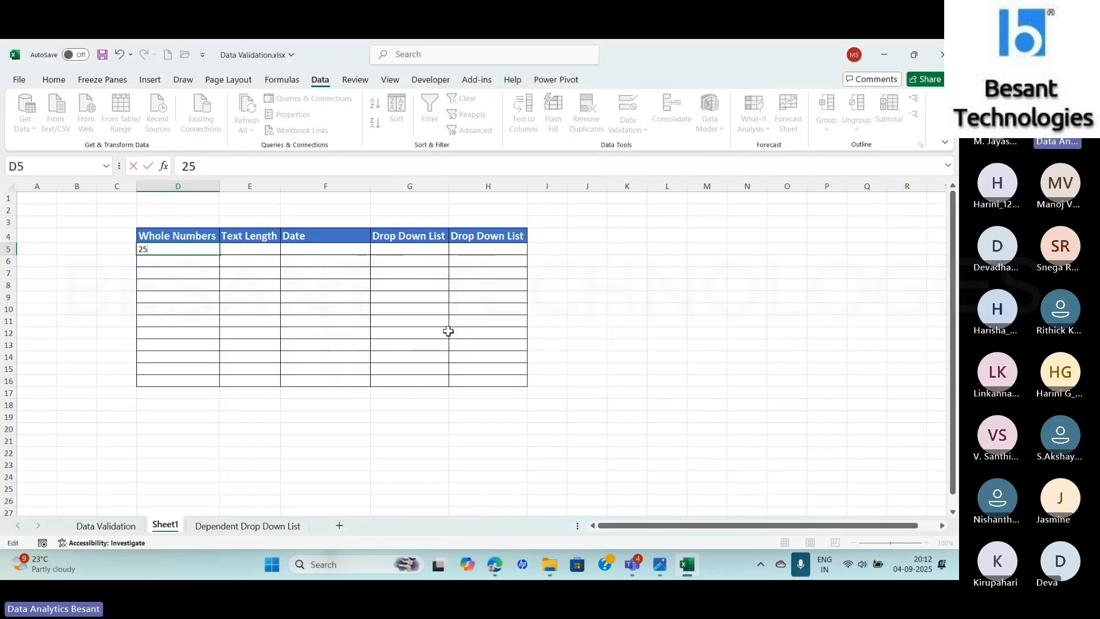
{"action": "key", "text": "Return"}
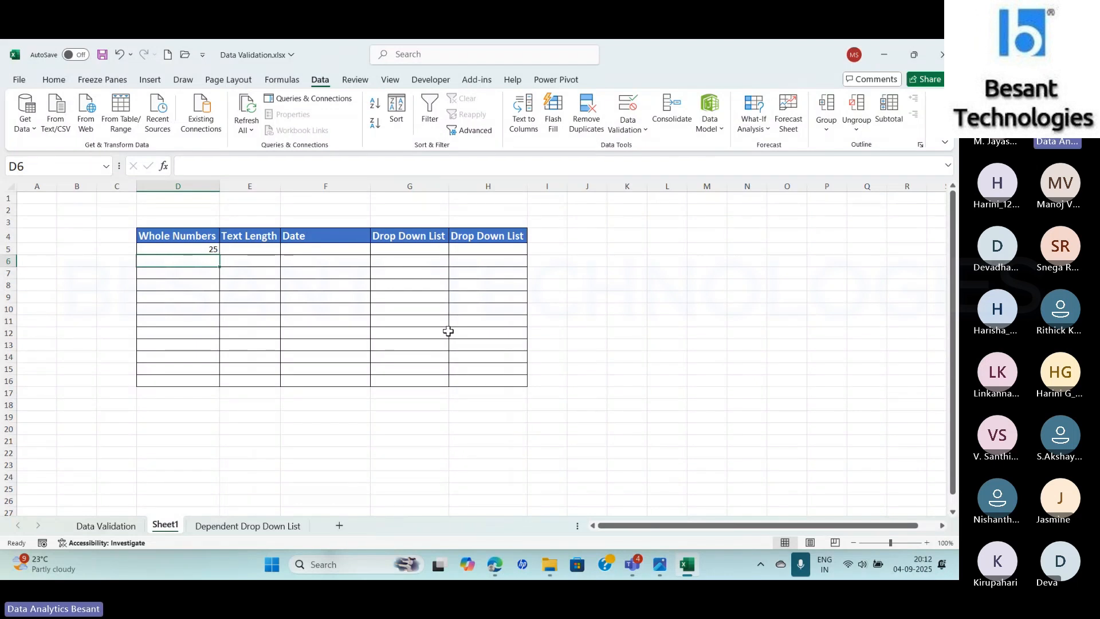
{"action": "type", "text": "50"}
{"action": "key", "text": "Return"}
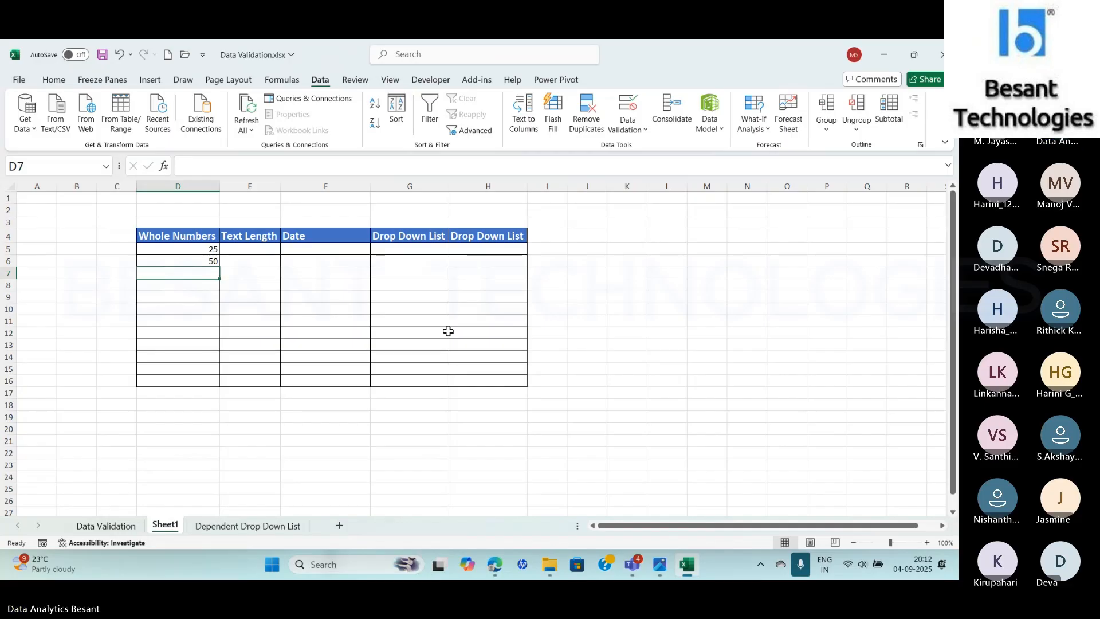
- Try to enter 1 in cell D7 and cancel the entry
{"action": "type", "text": "1"}
{"action": "key", "text": "Return"}
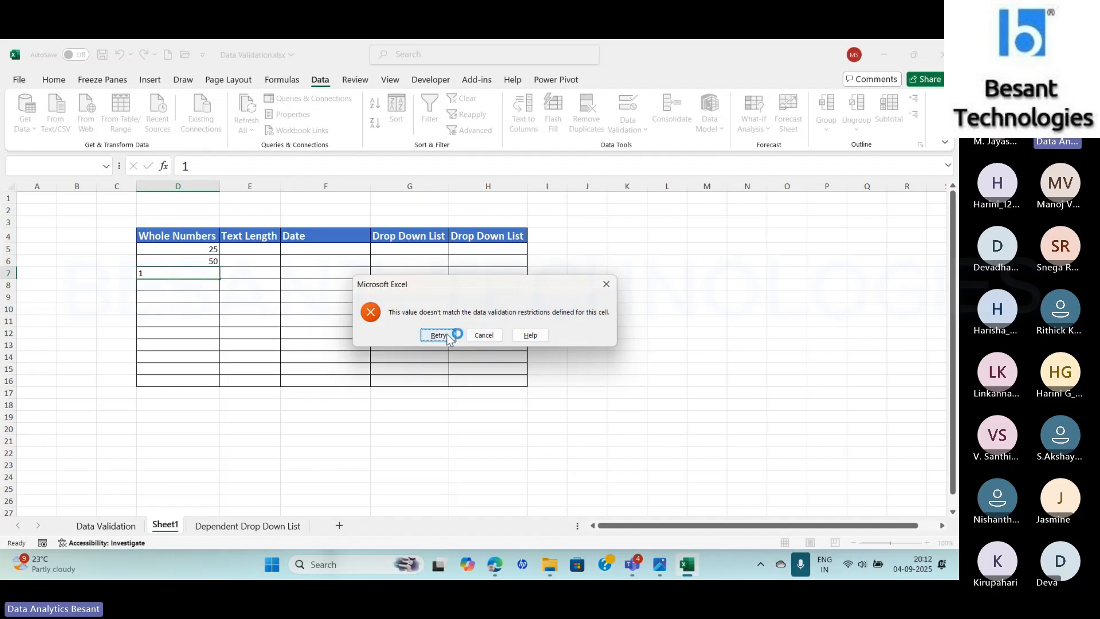
{"action": "left_click", "coordinate": [483, 336]}
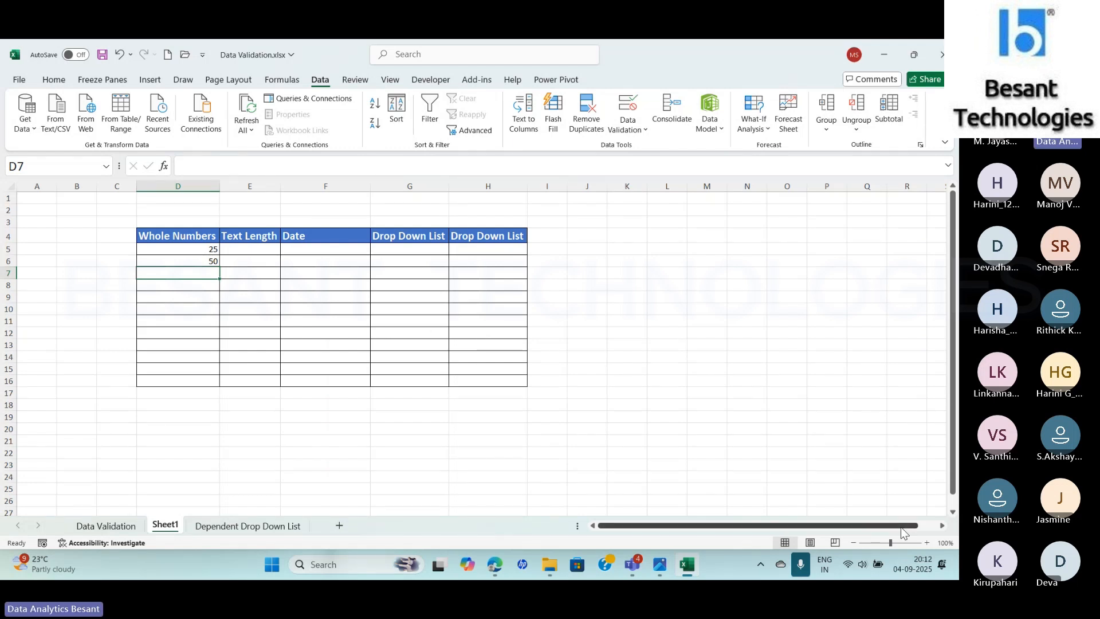
{"action": "left_click", "coordinate": [926, 542]}
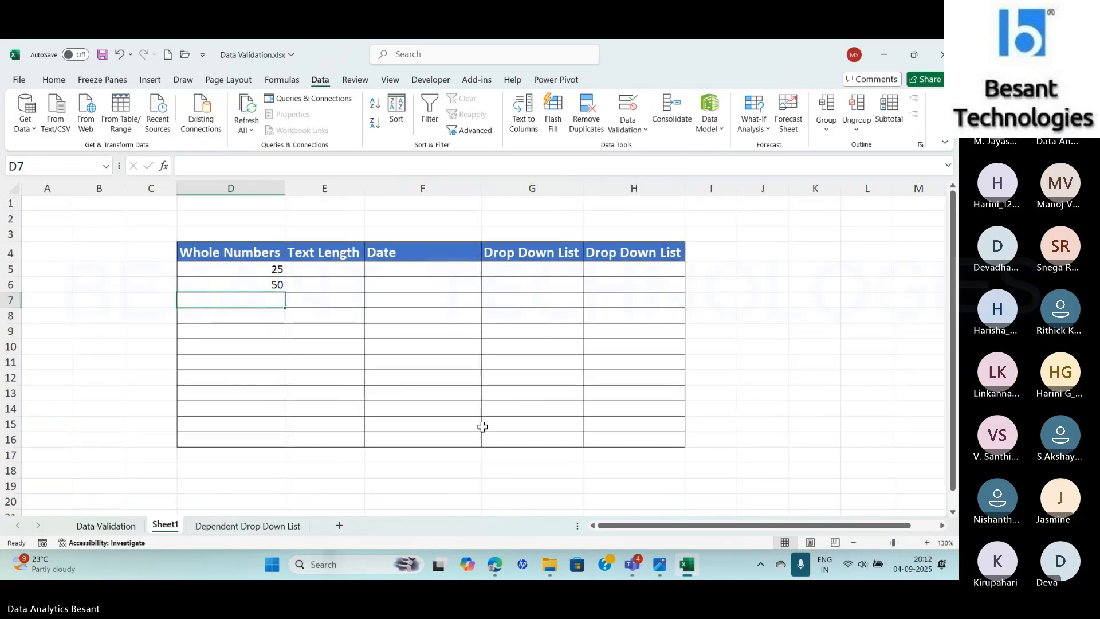
{"action": "left_click", "coordinate": [229, 269]}
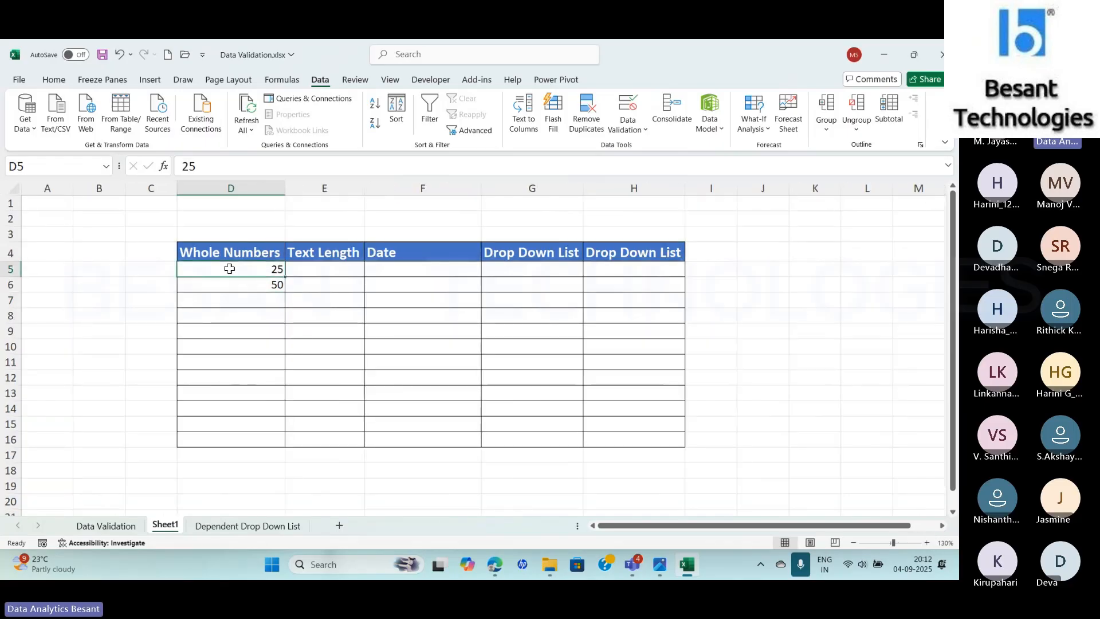
{"action": "left_click", "coordinate": [219, 434]}
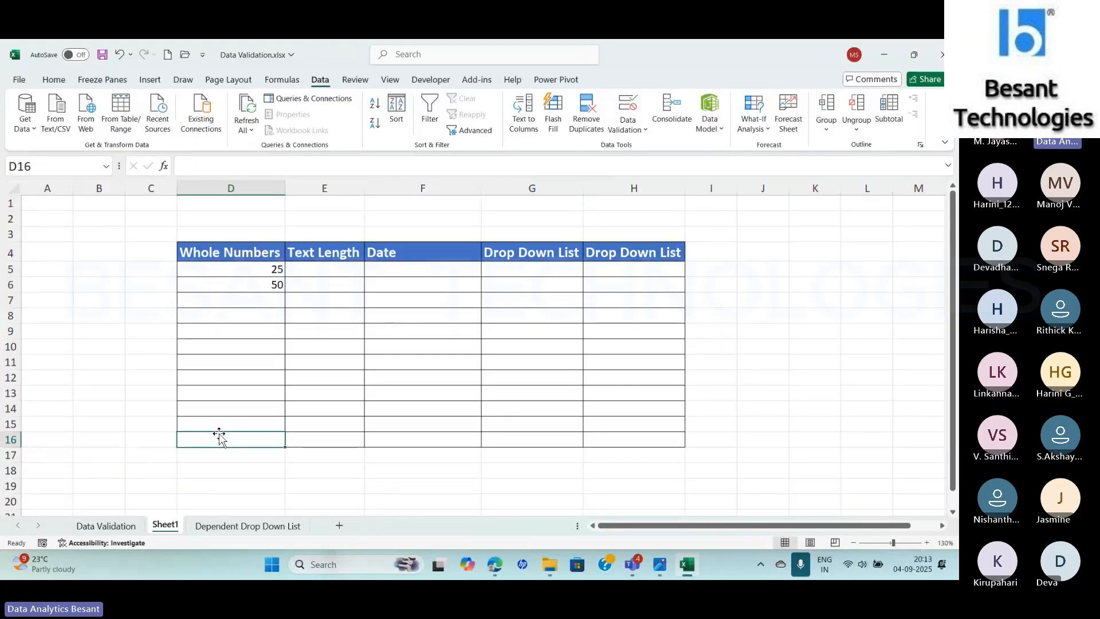
- Test the whole-number rule in cell D7 by trying the decimal values 1.5 and 25.5
{"action": "left_click", "coordinate": [246, 298]}
{"action": "type", "text": "1.0"}
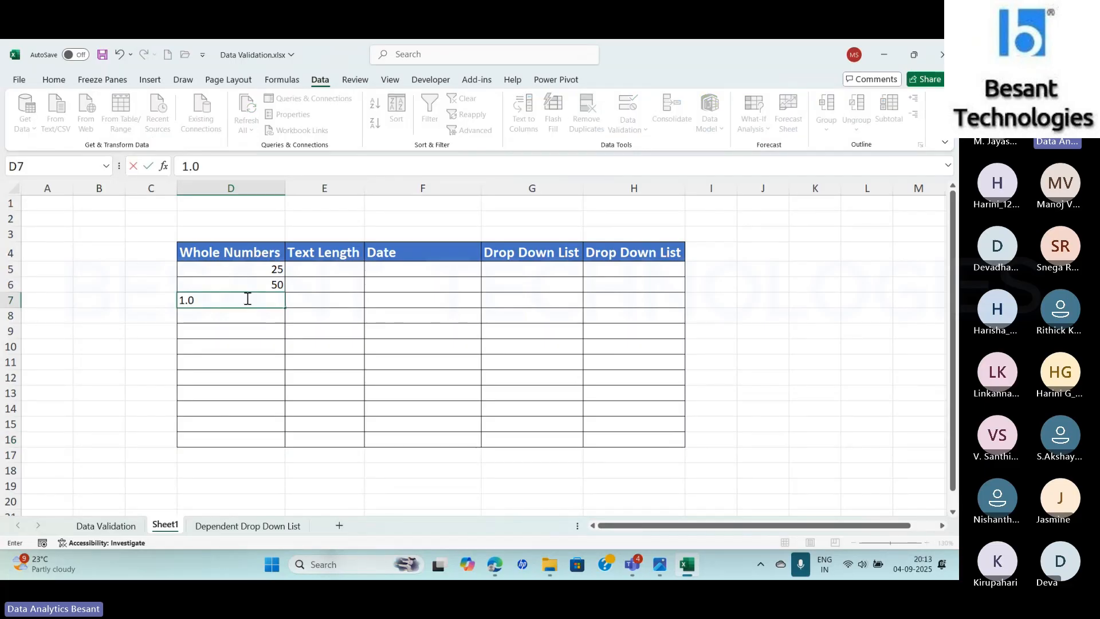
{"action": "key", "text": "BackSpace"}
{"action": "type", "text": "5"}
{"action": "key", "text": "Return"}
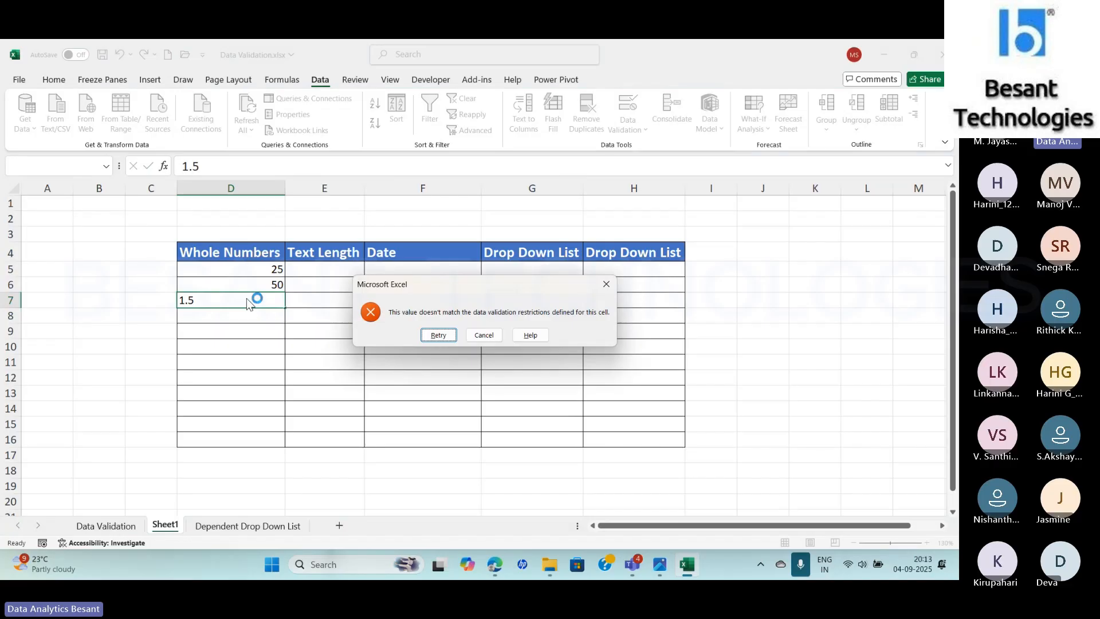
{"action": "key", "text": "Return"}
{"action": "type", "text": "25.5"}
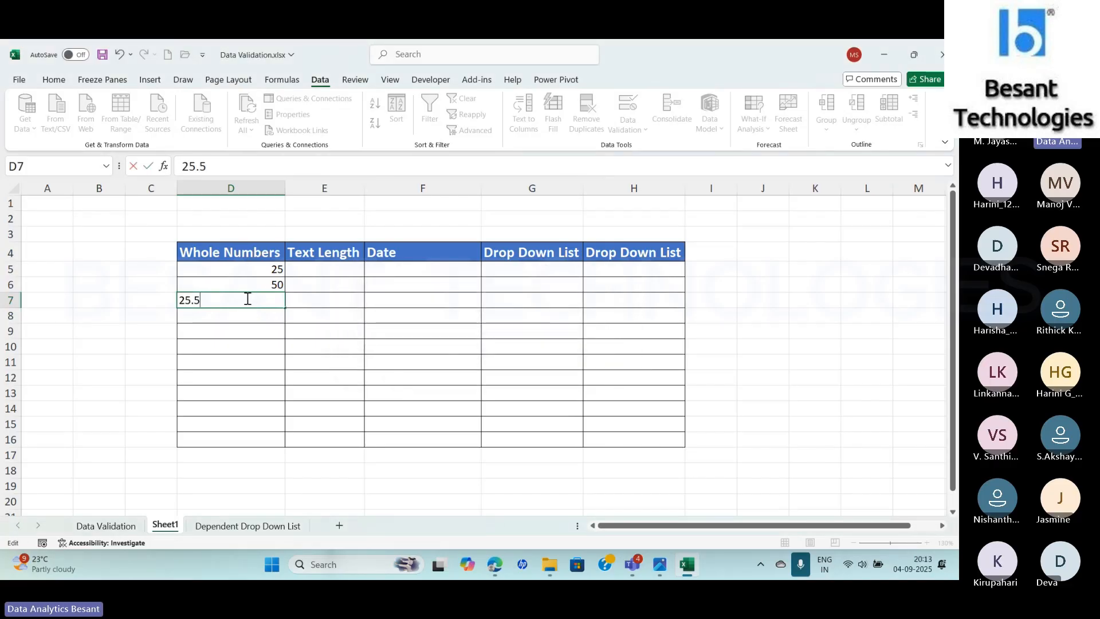
{"action": "key", "text": "Return"}
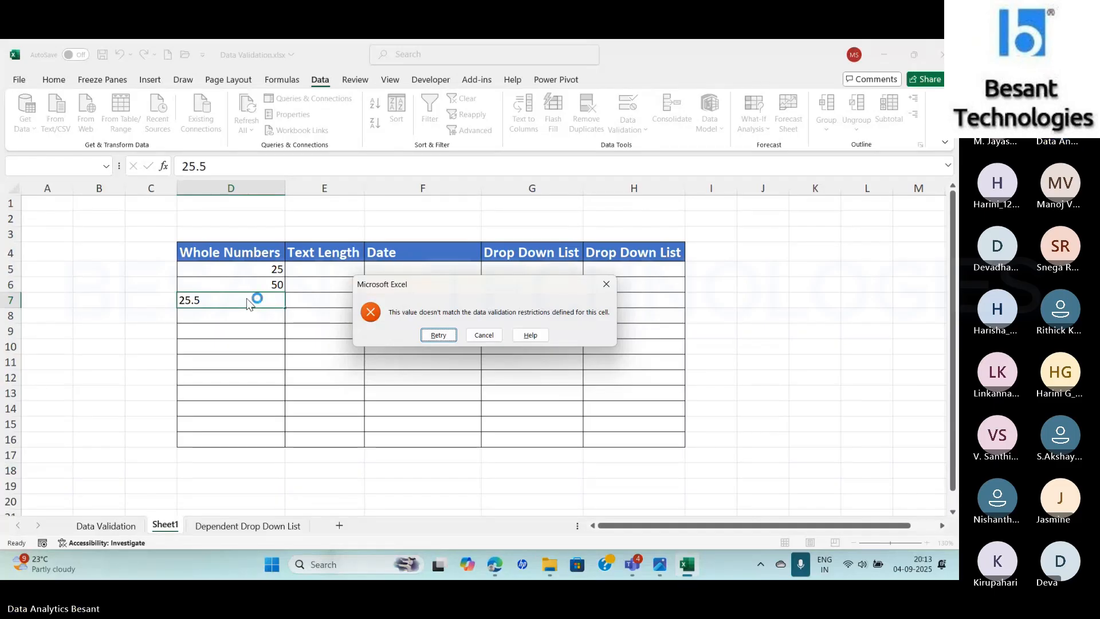
- Retry the rejected entry in cell D7 and change it to 25.0
{"action": "left_click", "coordinate": [435, 335]}
{"action": "left_click", "coordinate": [227, 167]}
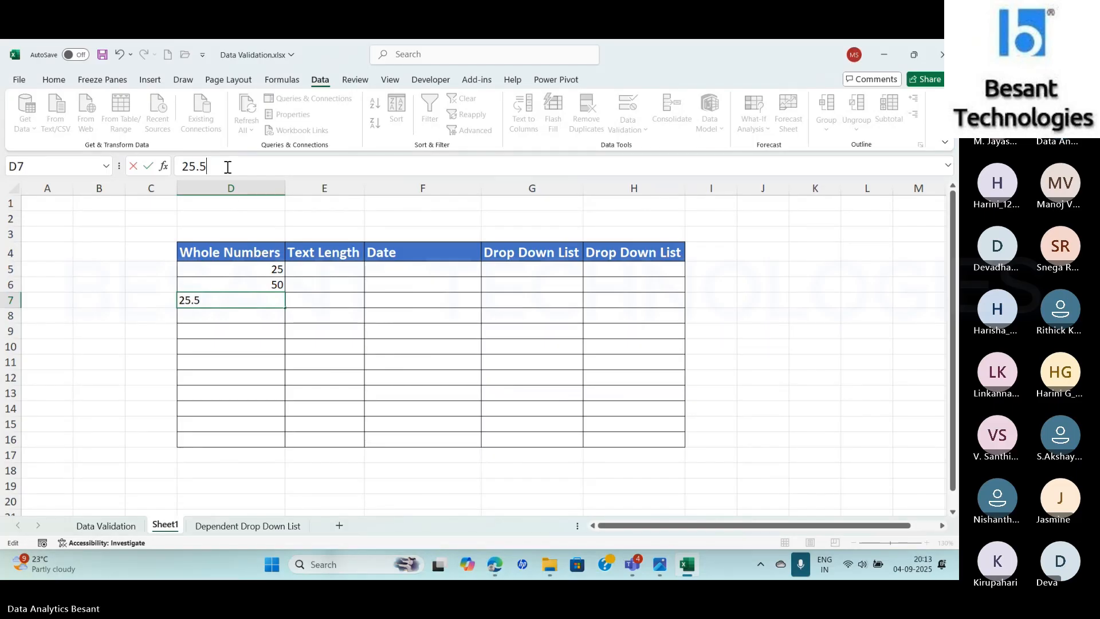
{"action": "key", "text": "BackSpace"}
{"action": "type", "text": "0"}
{"action": "key", "text": "Return"}
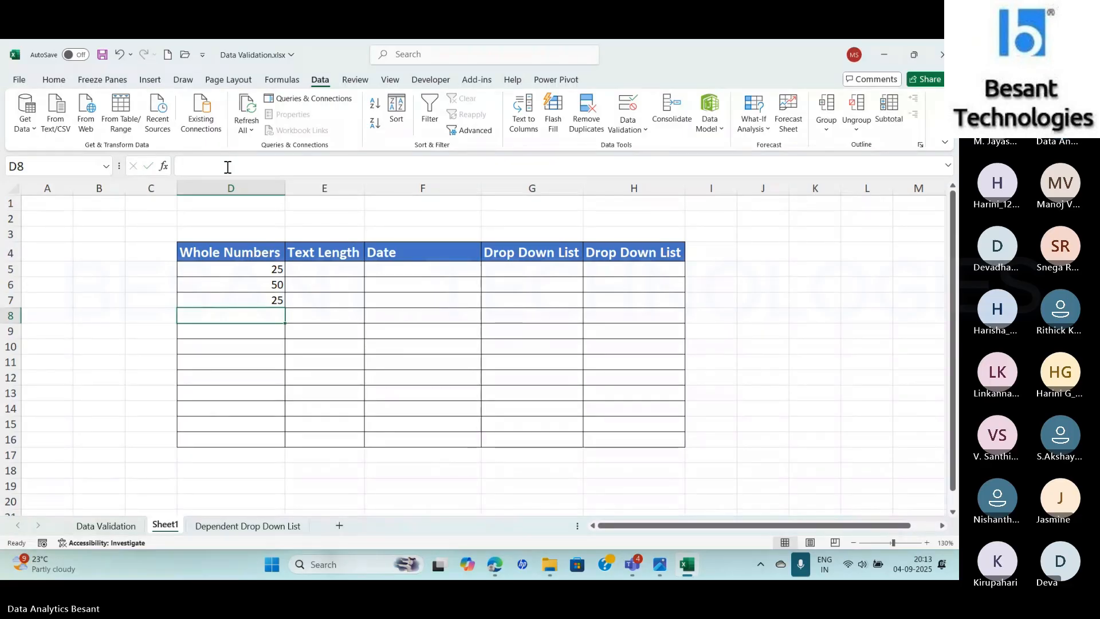
{"action": "key", "text": "alt+Tab"}
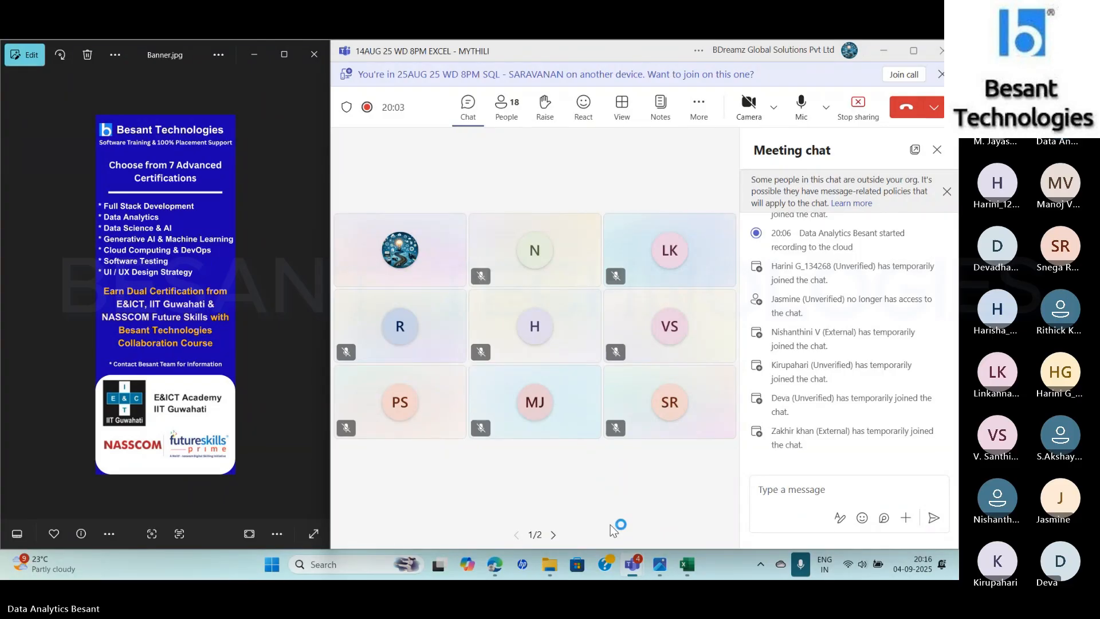
{"action": "key", "text": "alt+Tab"}
{"action": "key", "text": "alt+Tab"}
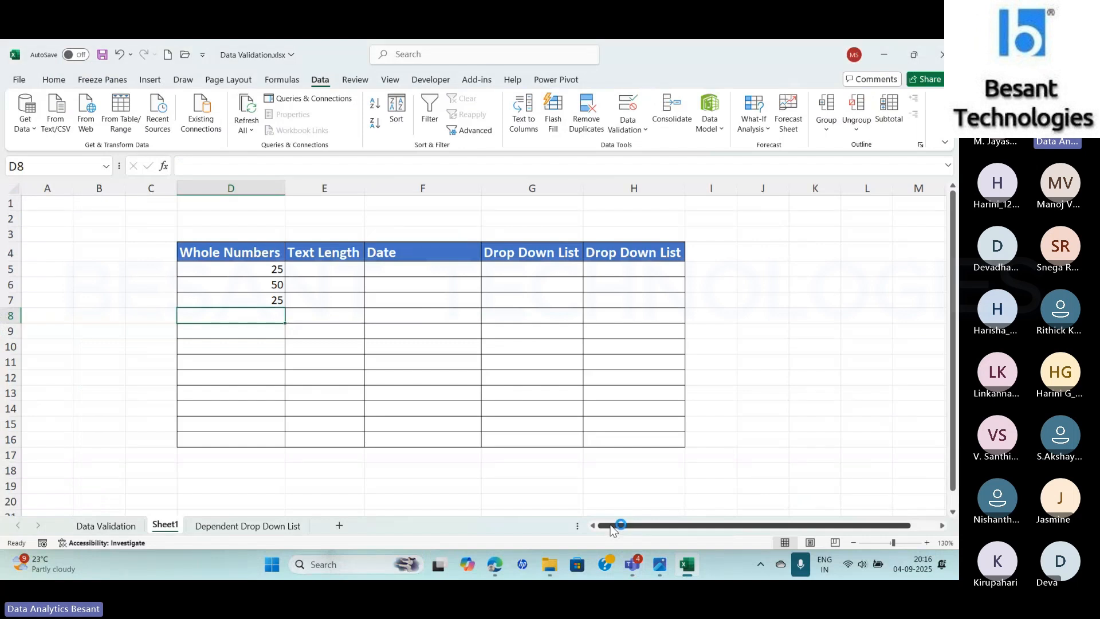
- Open the data validation settings for the Text Length cells E5:E16 and allow Text length entries
{"action": "left_click", "coordinate": [328, 275]}
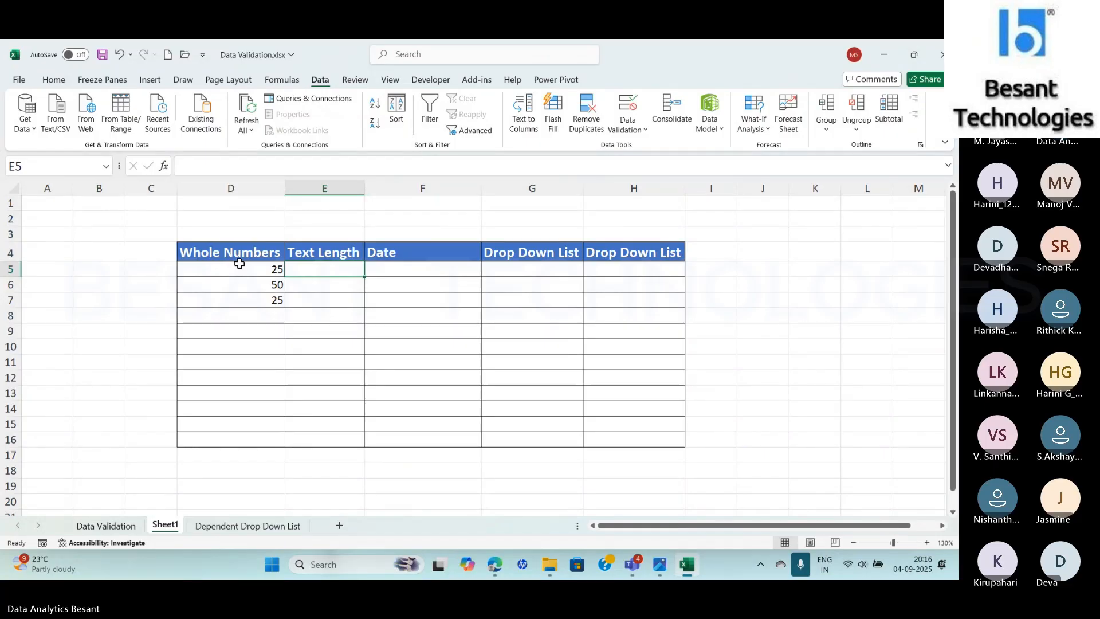
{"action": "left_click_drag", "start_coordinate": [327, 273], "coordinate": [323, 441]}
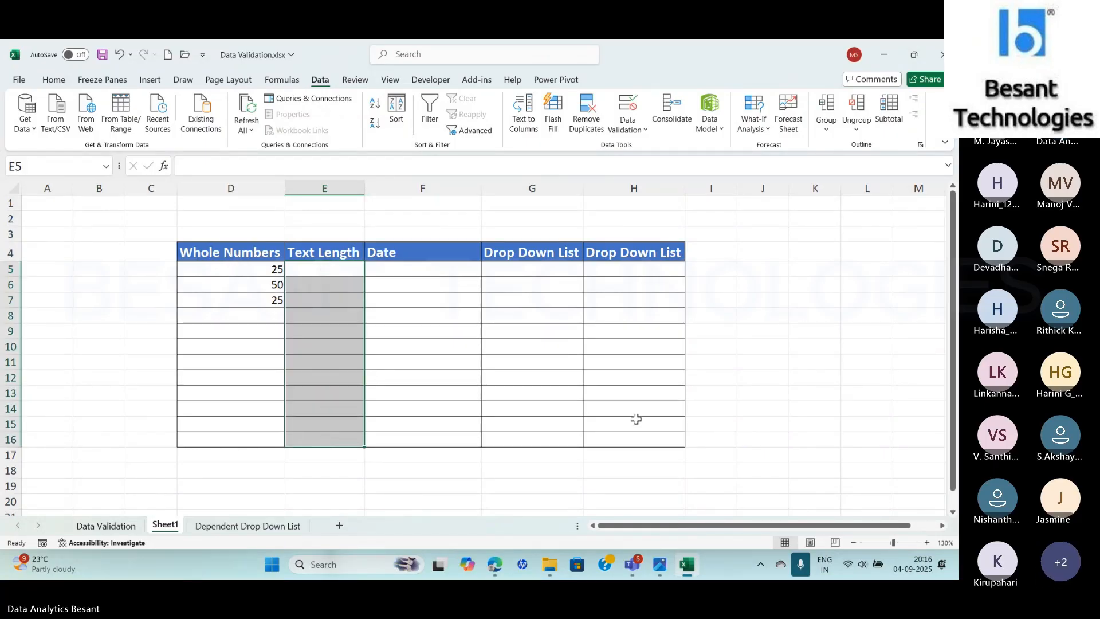
{"action": "left_click", "coordinate": [628, 125]}
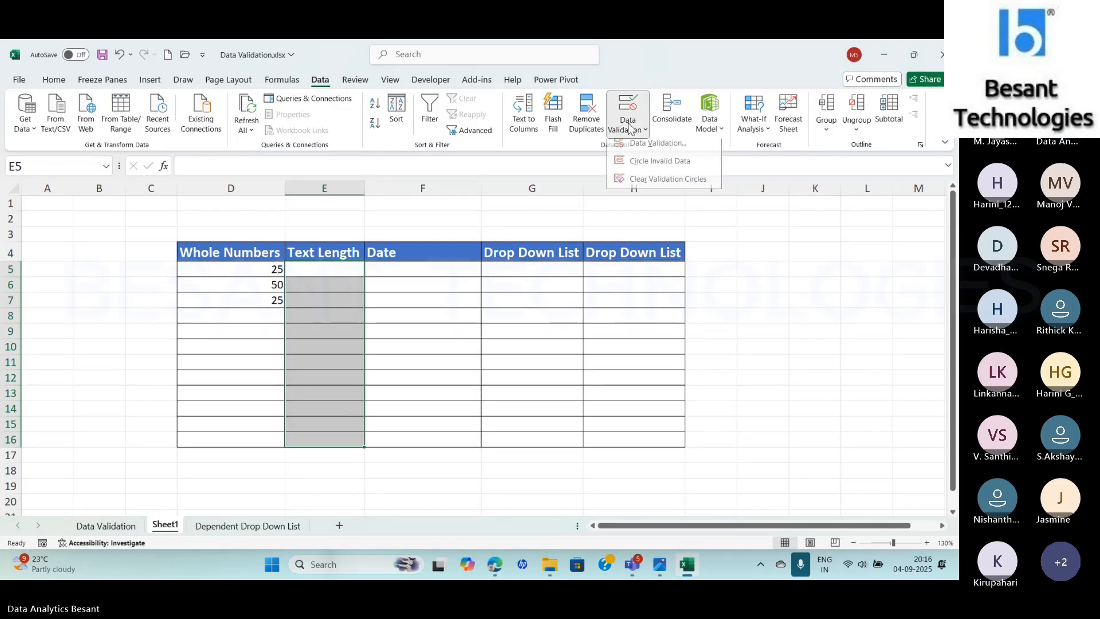
{"action": "left_click", "coordinate": [668, 149]}
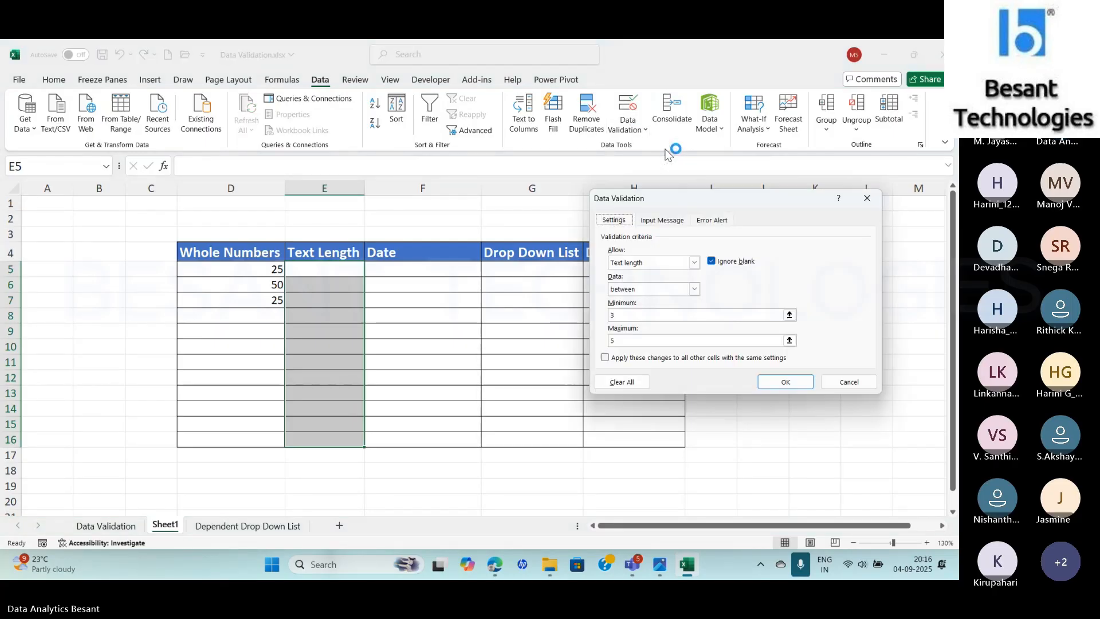
{"action": "left_click", "coordinate": [657, 265]}
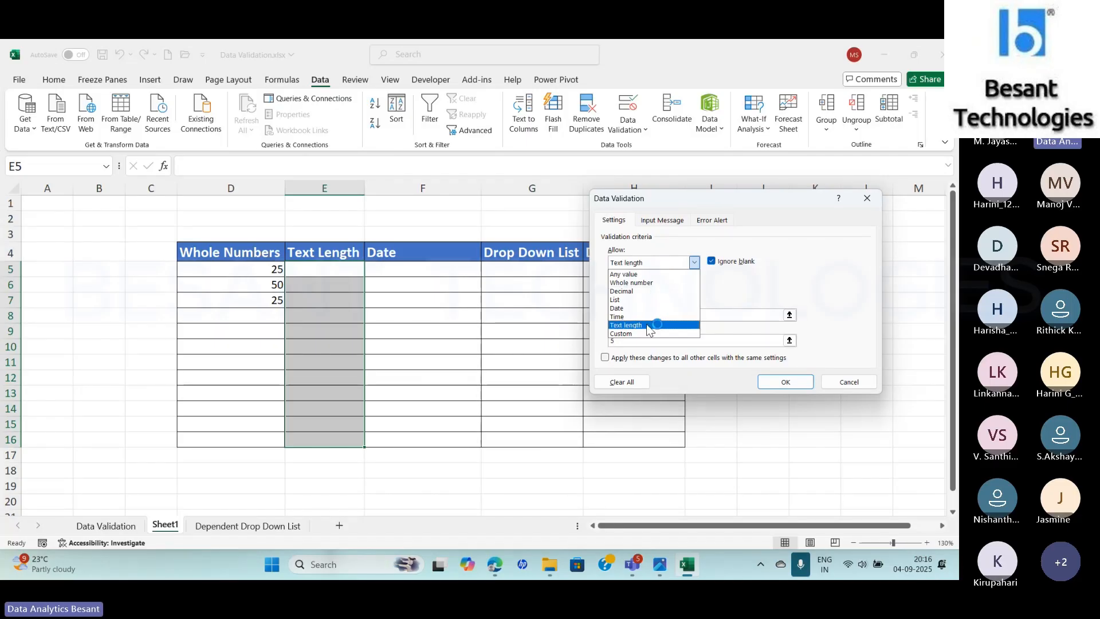
{"action": "left_click", "coordinate": [646, 325]}
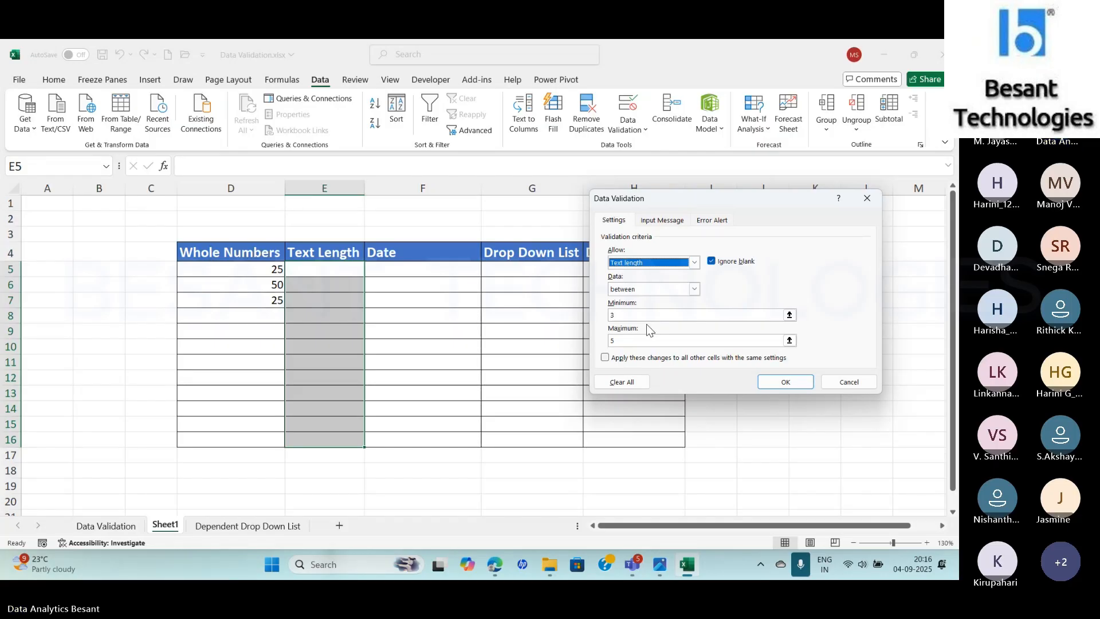
- Set the text length condition to between, with a minimum of 2 and a maximum of 5, and apply it
{"action": "left_click", "coordinate": [642, 291]}
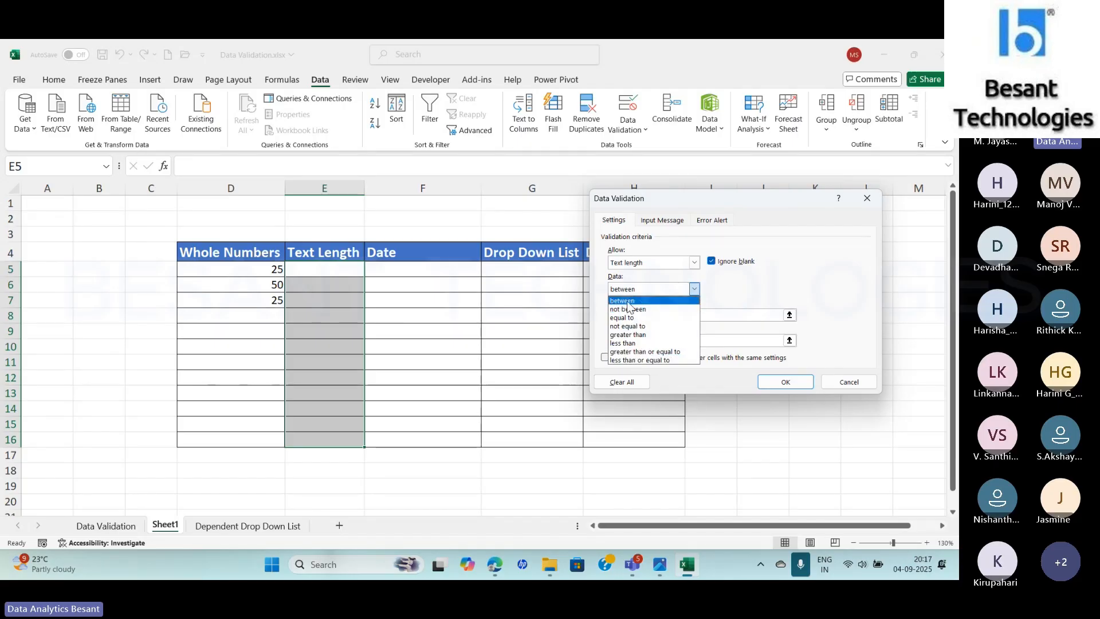
{"action": "left_click", "coordinate": [657, 335]}
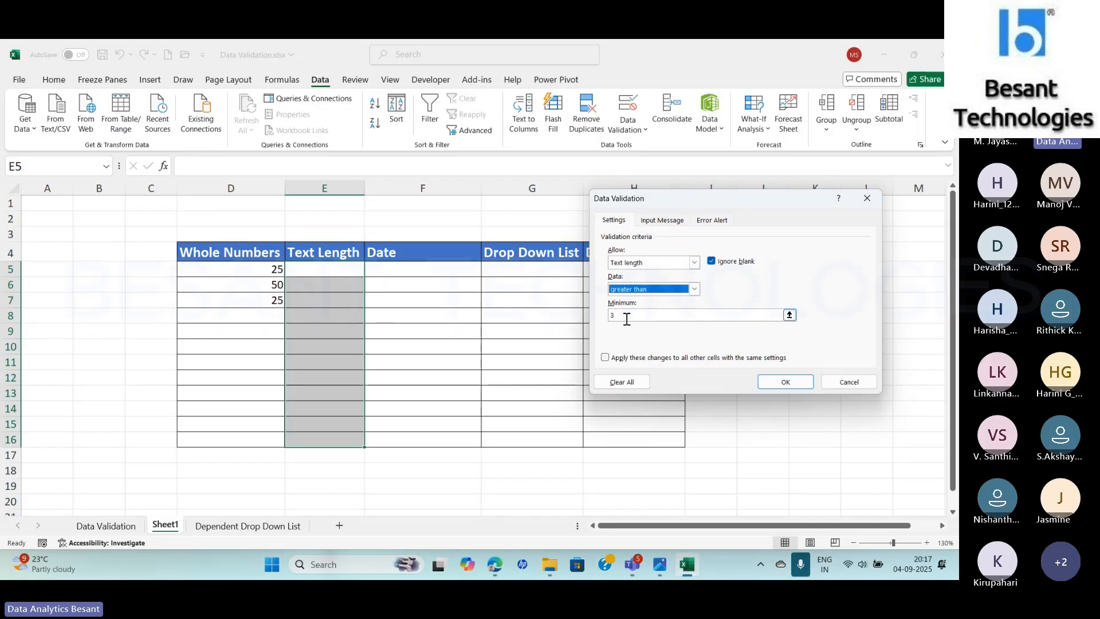
{"action": "left_click", "coordinate": [644, 287]}
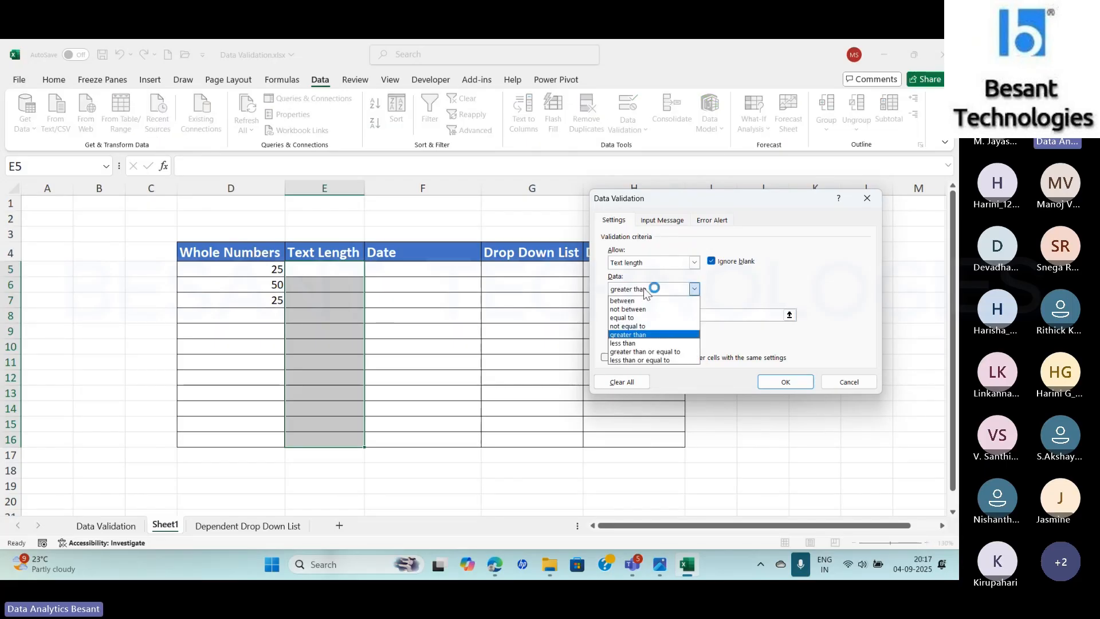
{"action": "left_click", "coordinate": [645, 301]}
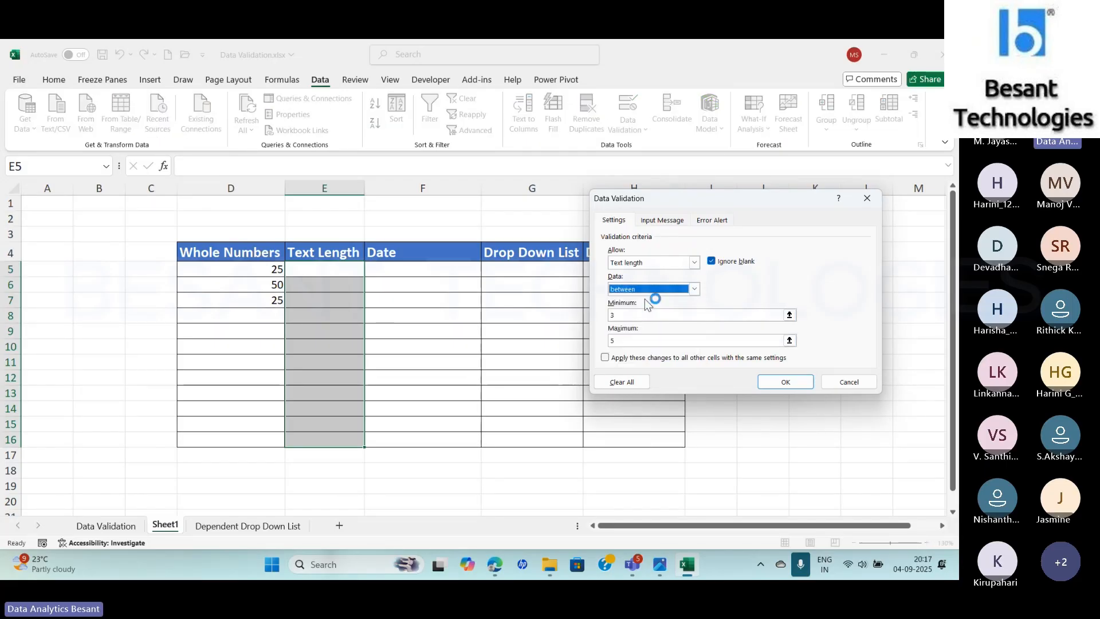
{"action": "left_click", "coordinate": [618, 314]}
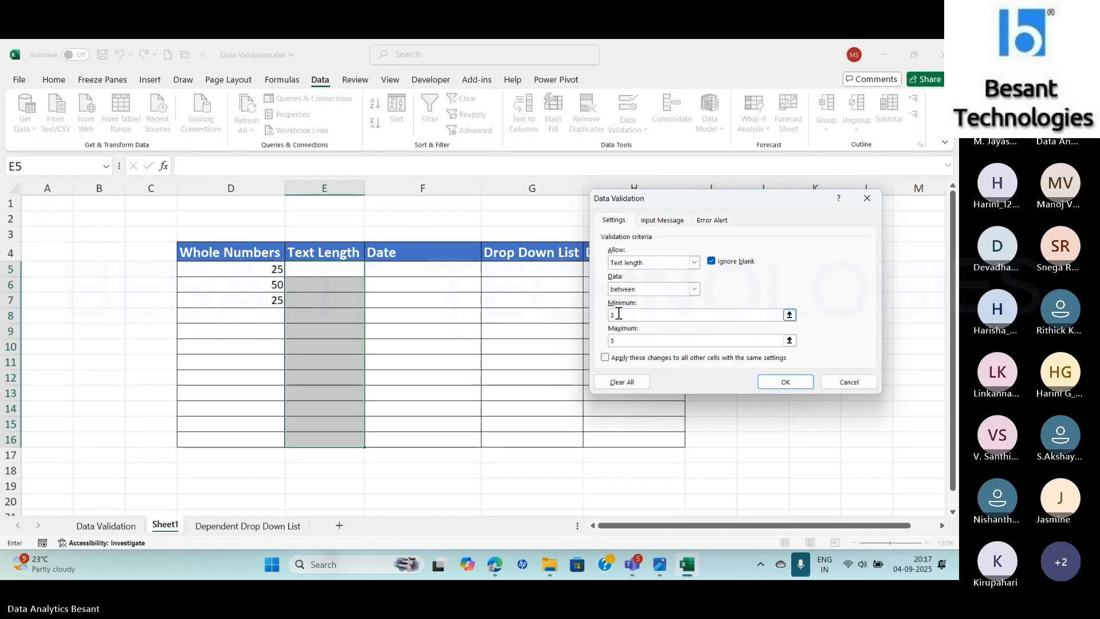
{"action": "key", "text": "BackSpace"}
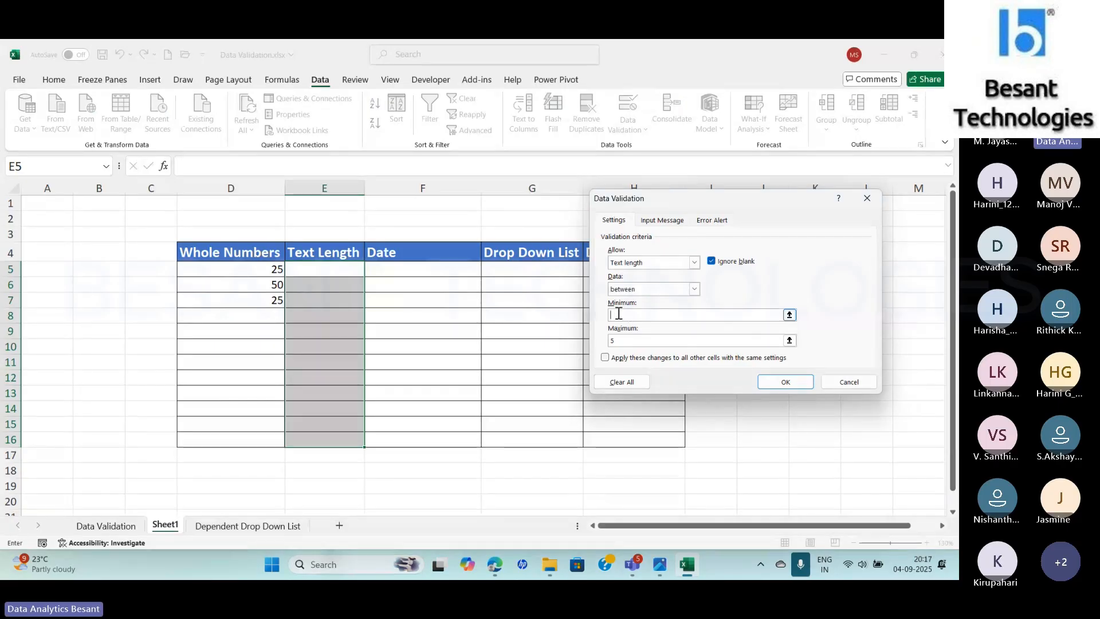
{"action": "type", "text": "2"}
{"action": "left_click", "coordinate": [627, 339]}
{"action": "left_click", "coordinate": [789, 380]}
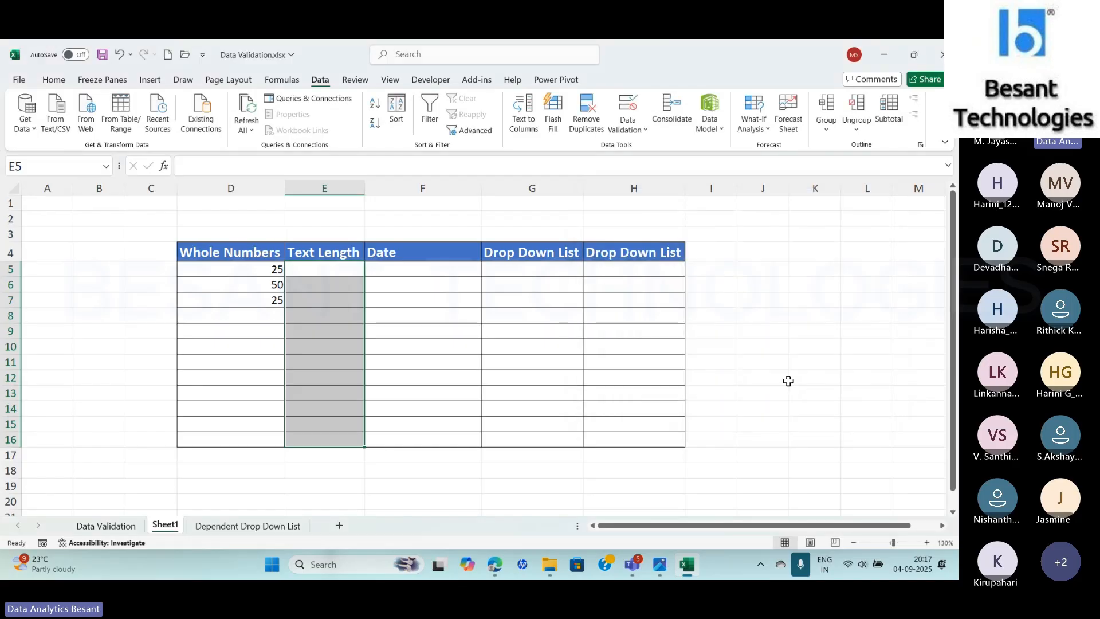
- Enter "is" in E5, try "a" in E6, and enter "an" there instead
{"action": "left_click", "coordinate": [317, 271]}
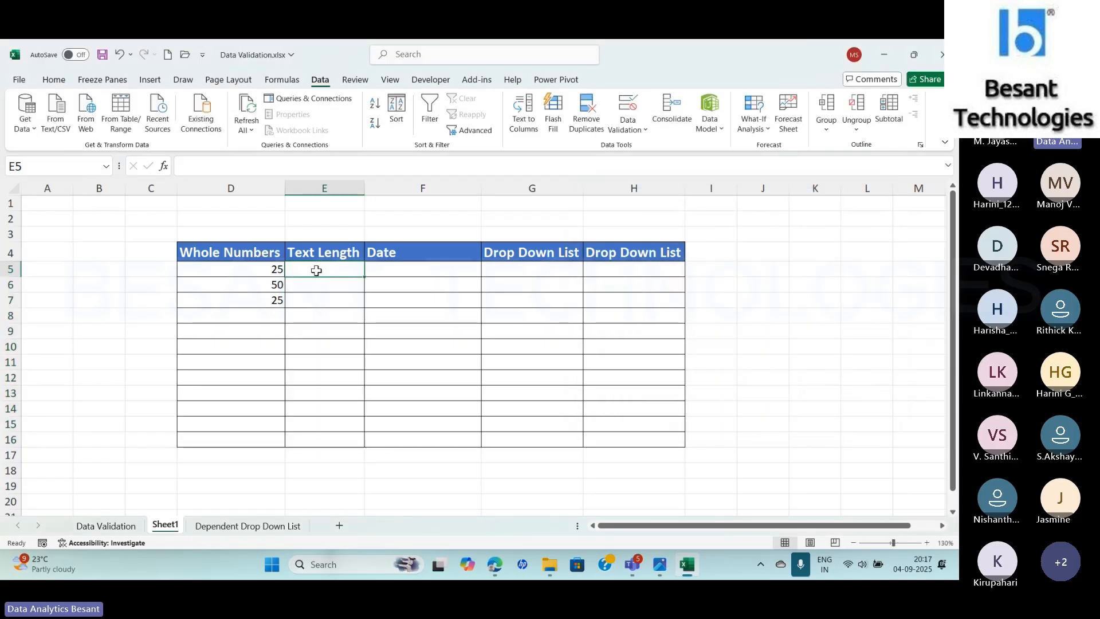
{"action": "type", "text": "is"}
{"action": "key", "text": "Return"}
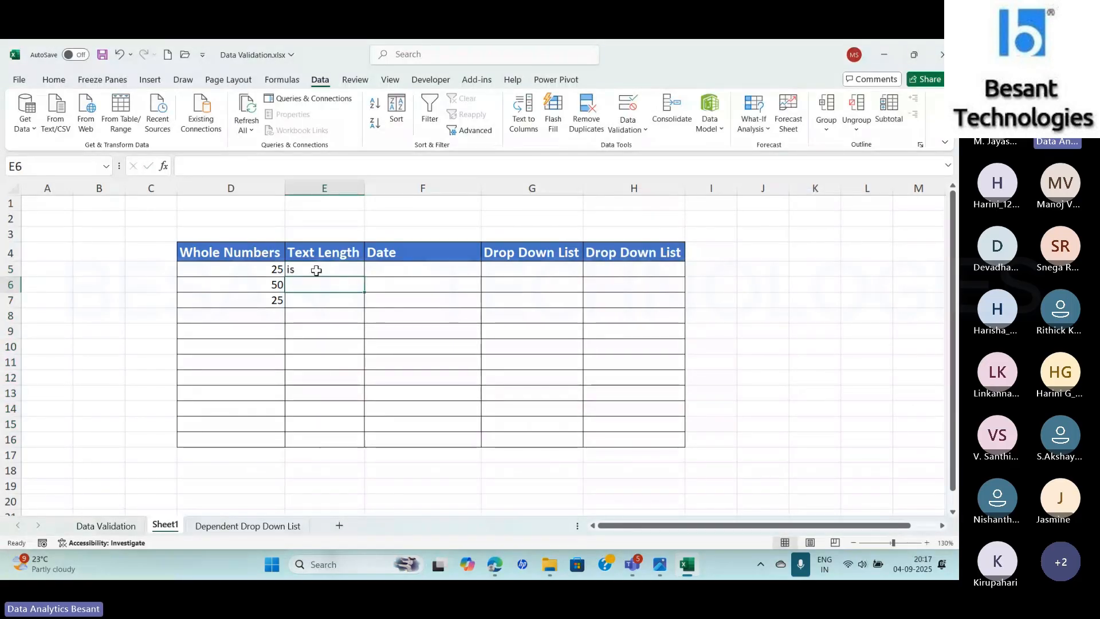
{"action": "type", "text": "a"}
{"action": "key", "text": "Return"}
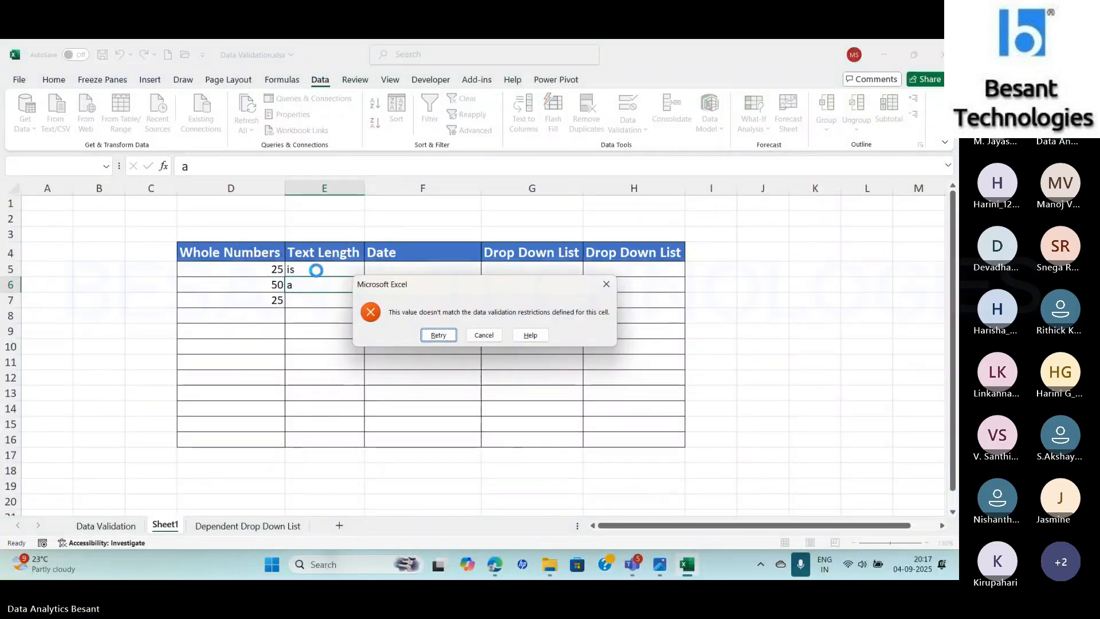
{"action": "key", "text": "Return"}
{"action": "type", "text": "an"}
{"action": "key", "text": "Return"}
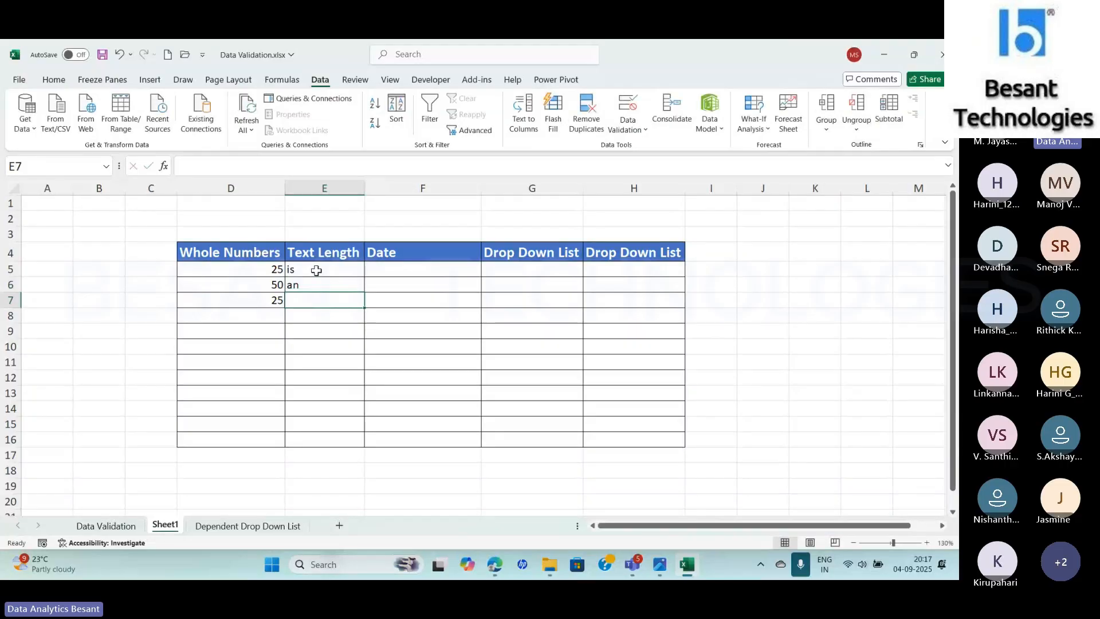
- Fill cells E7 to E10 of the Text Length column with "ocean", "excel", "data" and "text"
{"action": "type", "text": "ocean"}
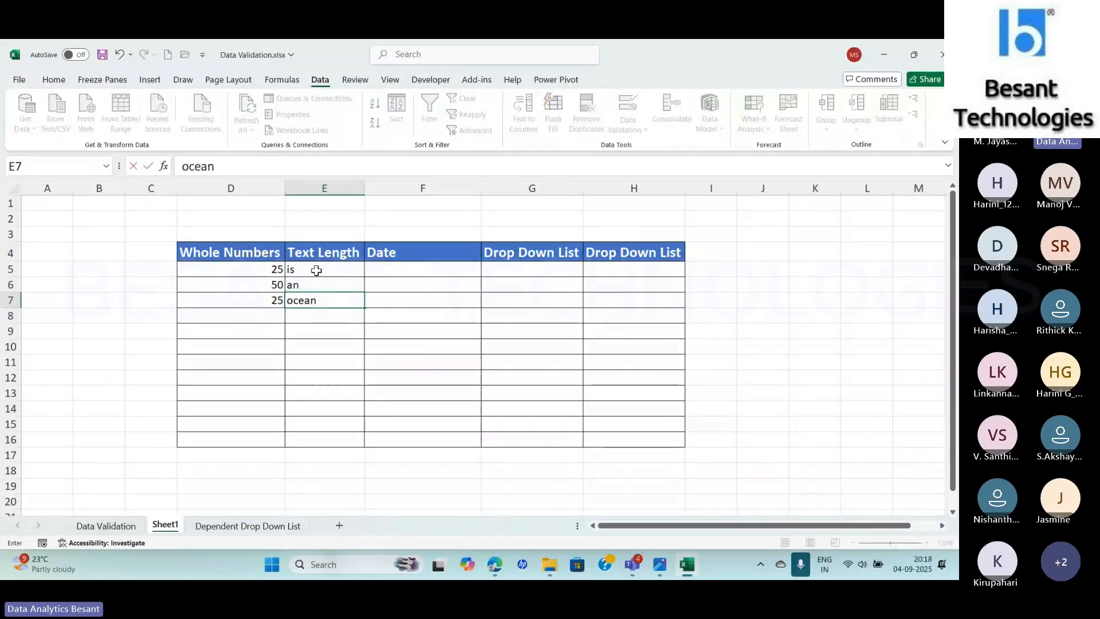
{"action": "key", "text": "Return"}
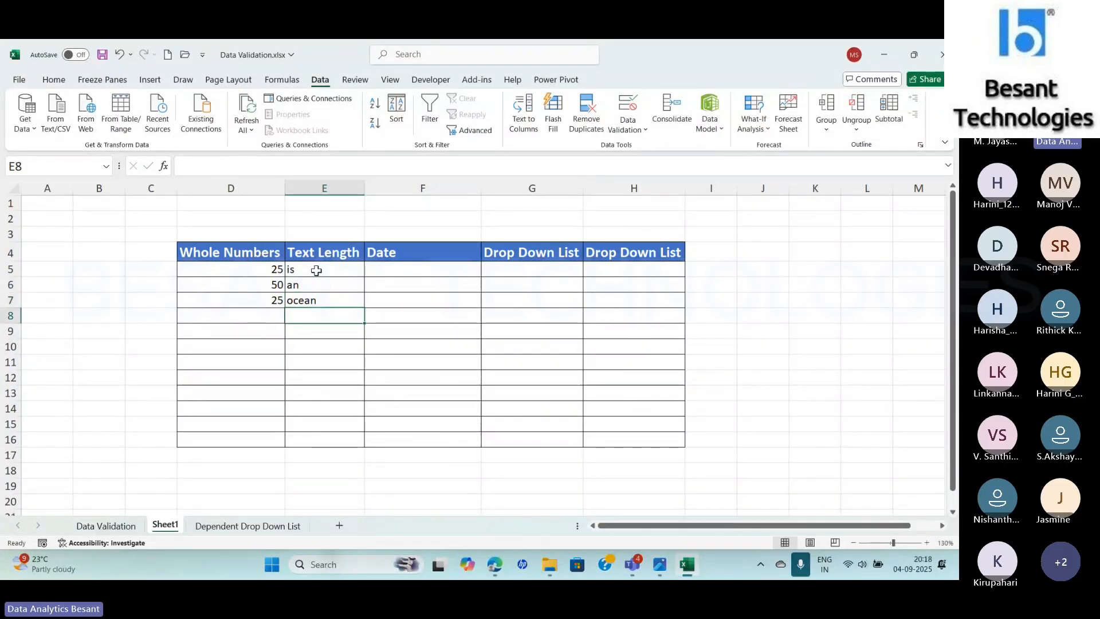
{"action": "type", "text": "excel"}
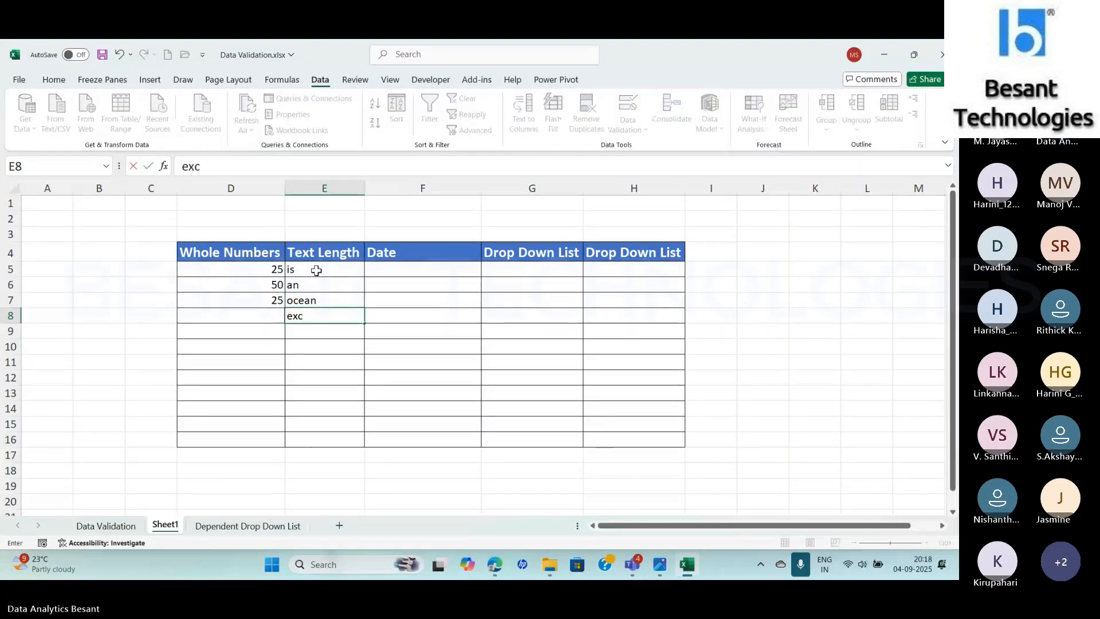
{"action": "key", "text": "Return"}
{"action": "type", "text": "data"}
{"action": "key", "text": "Return"}
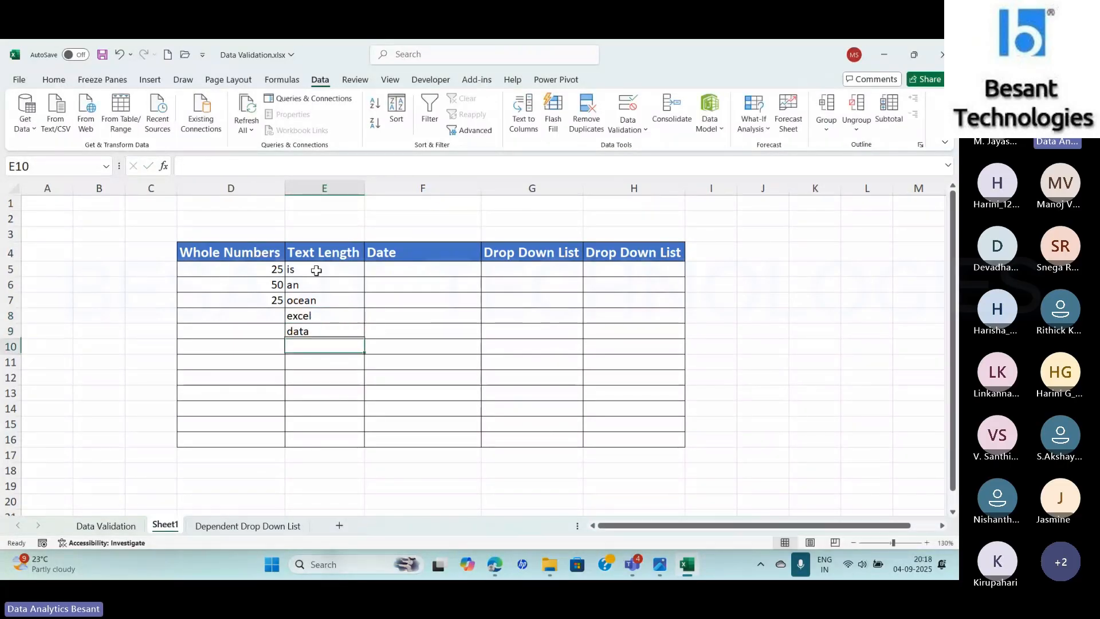
{"action": "type", "text": "text"}
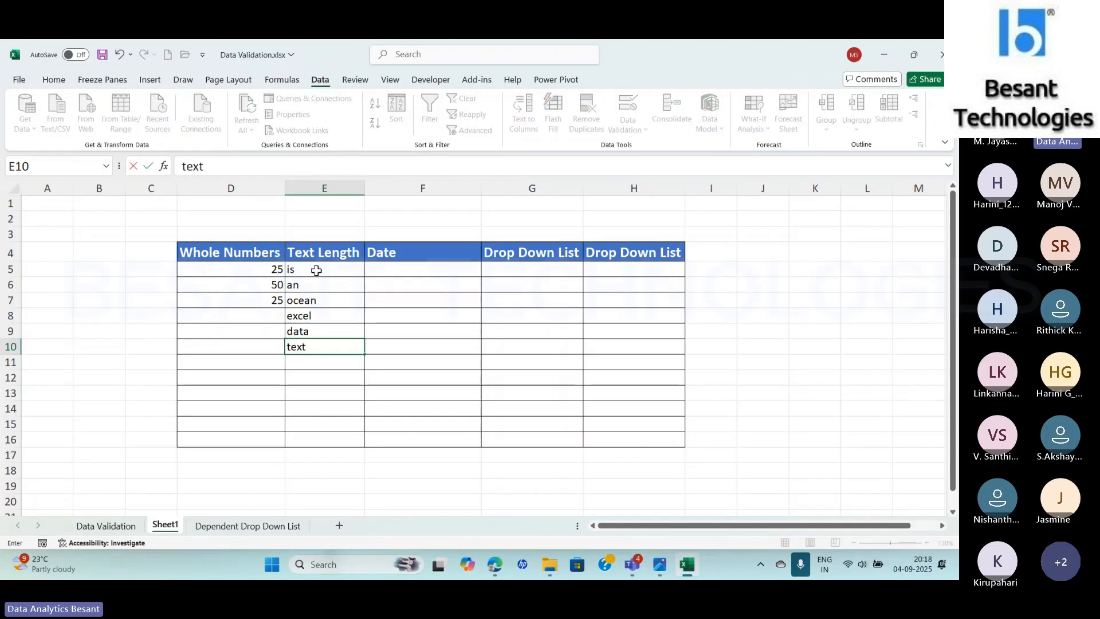
{"action": "key", "text": "Return"}
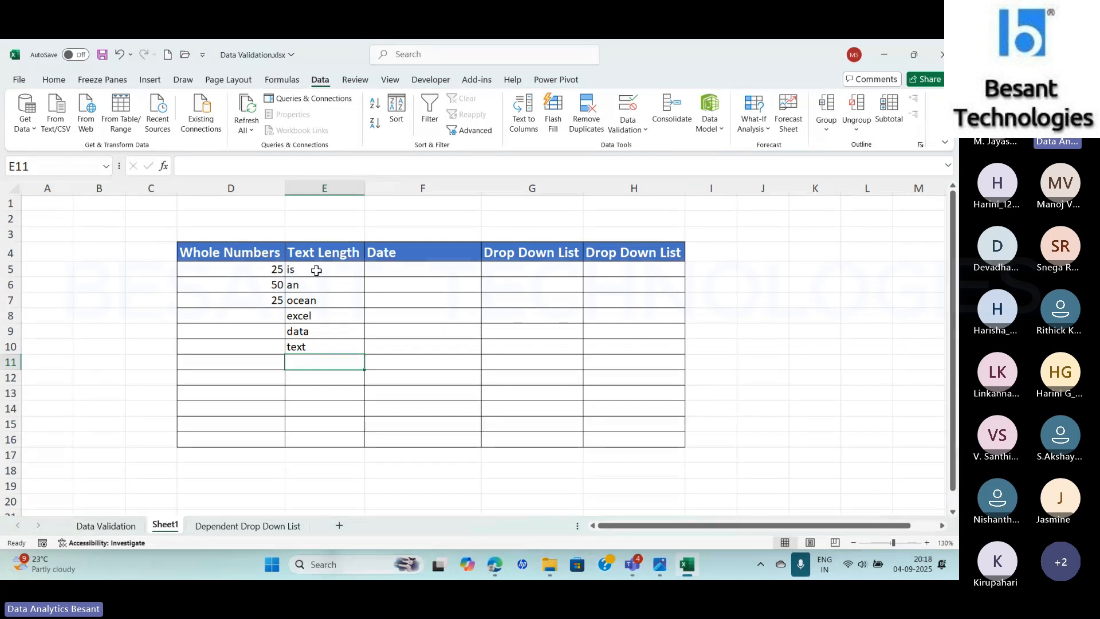
- Try "spider" in cell E11, cancel that entry, and enter "spy" instead
{"action": "type", "text": "spider"}
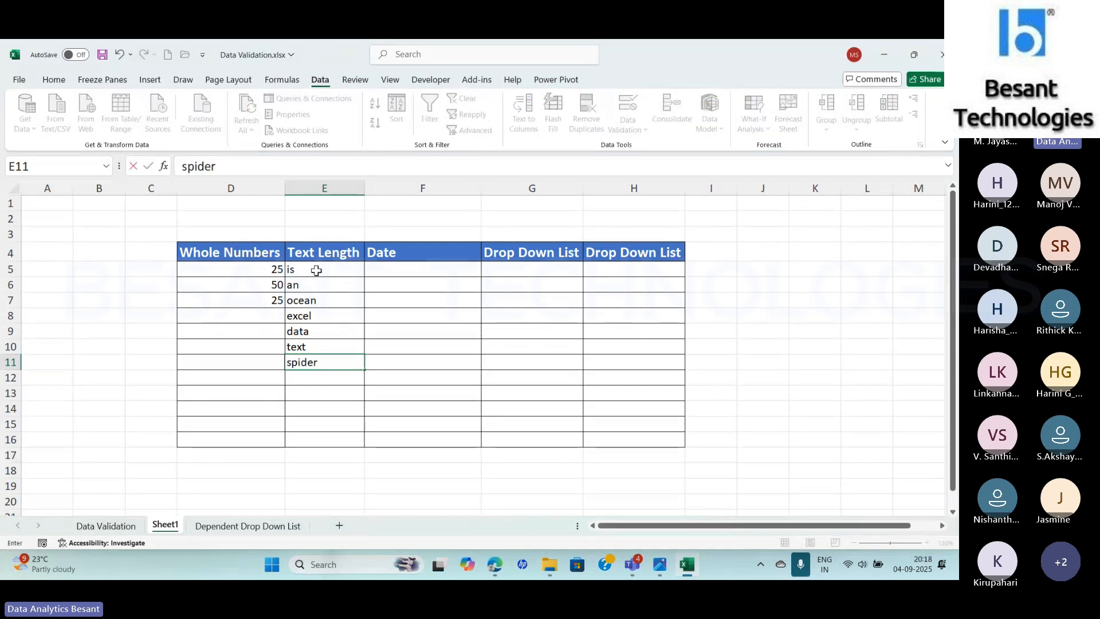
{"action": "key", "text": "Return"}
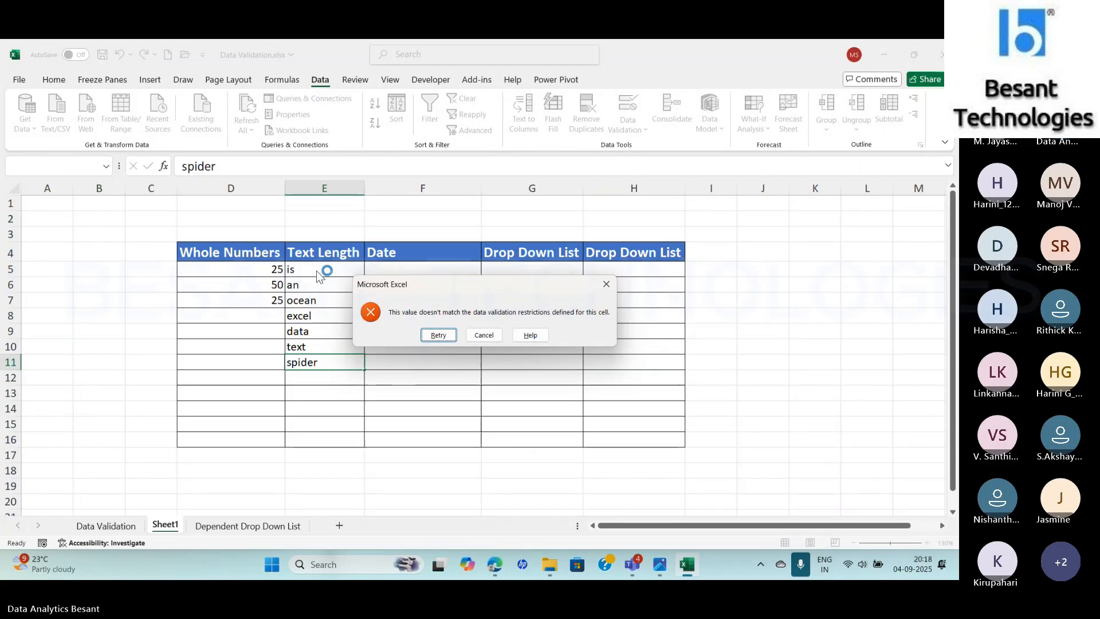
{"action": "left_click", "coordinate": [489, 337]}
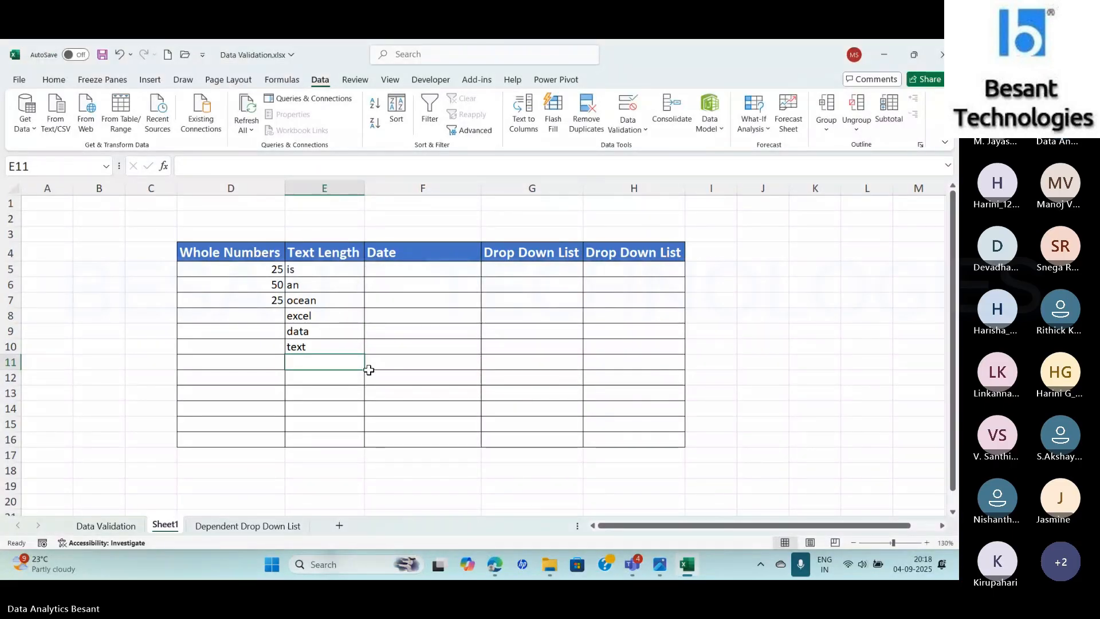
{"action": "type", "text": "spy"}
{"action": "key", "text": "Return"}
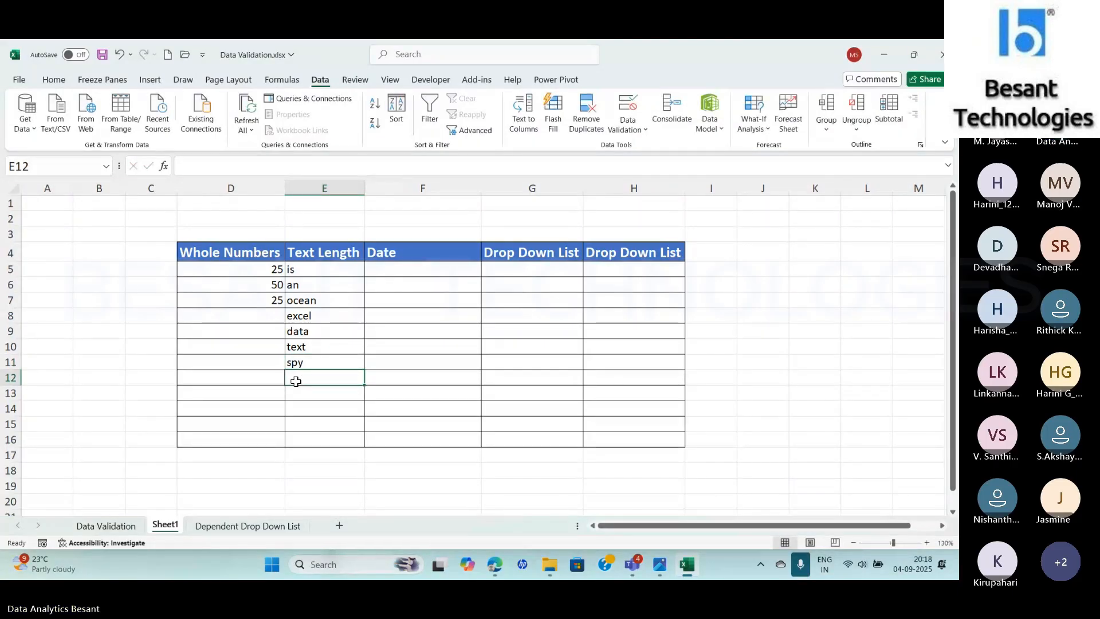
{"action": "key", "text": "alt+Tab"}
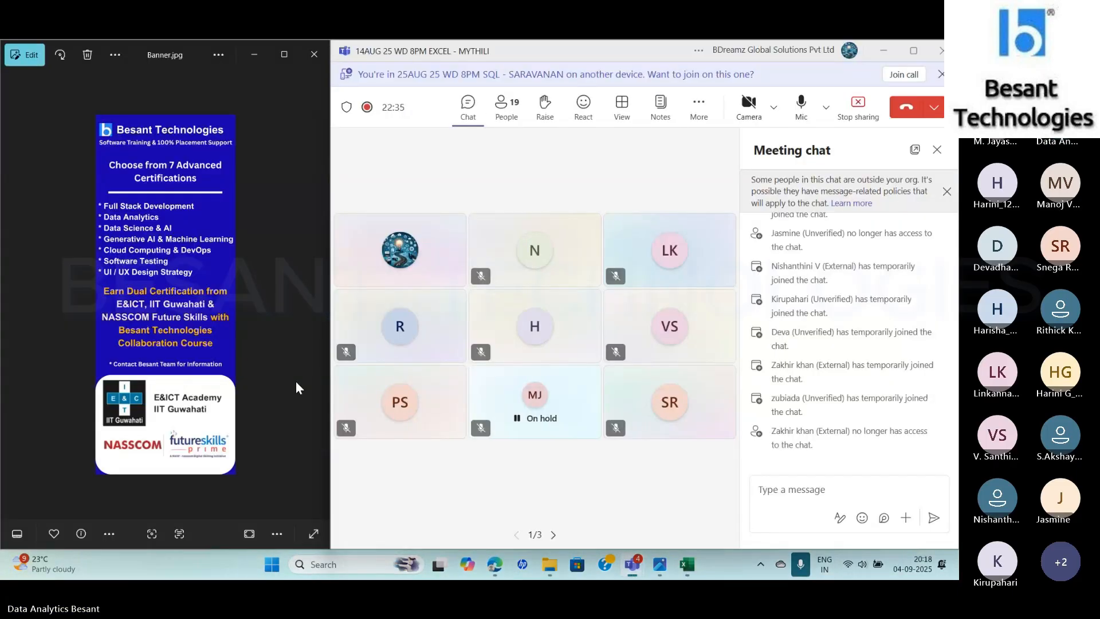
{"action": "key", "text": "alt+Tab"}
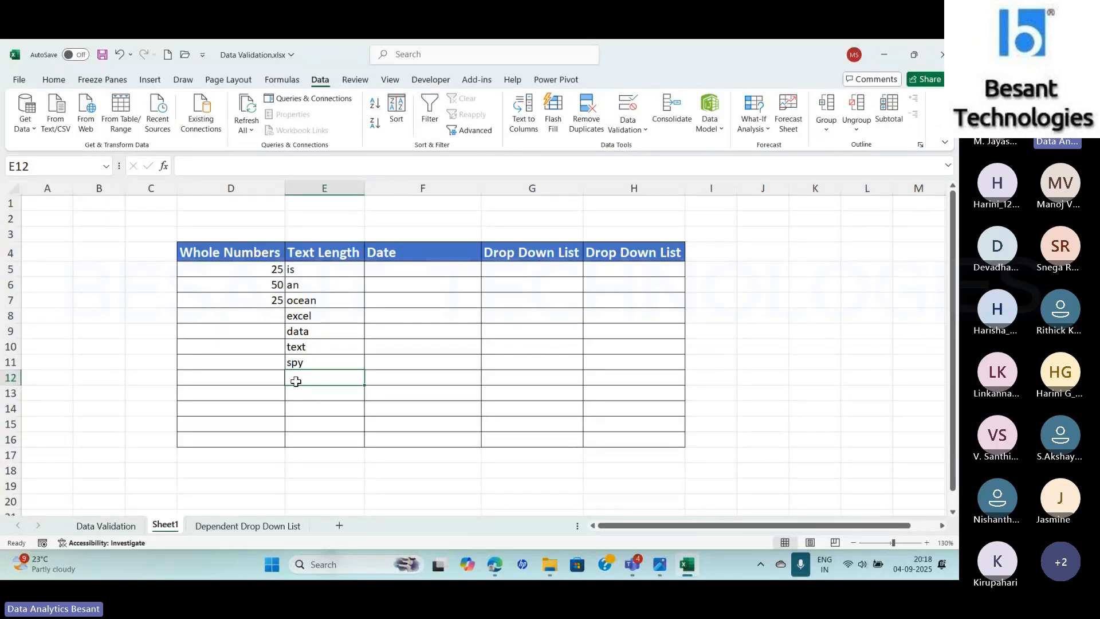
- Apply a date validation rule to F5:F16 in the Date column, with less than or equal to and an end date of =TODAY()
{"action": "left_click_drag", "start_coordinate": [392, 270], "coordinate": [416, 434]}
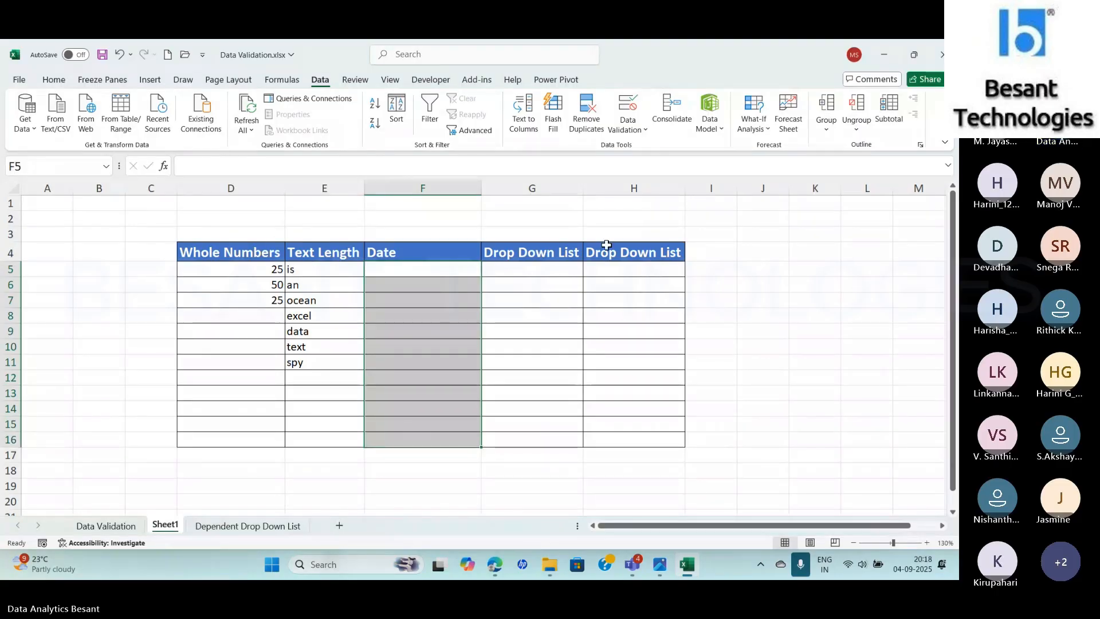
{"action": "left_click", "coordinate": [634, 123]}
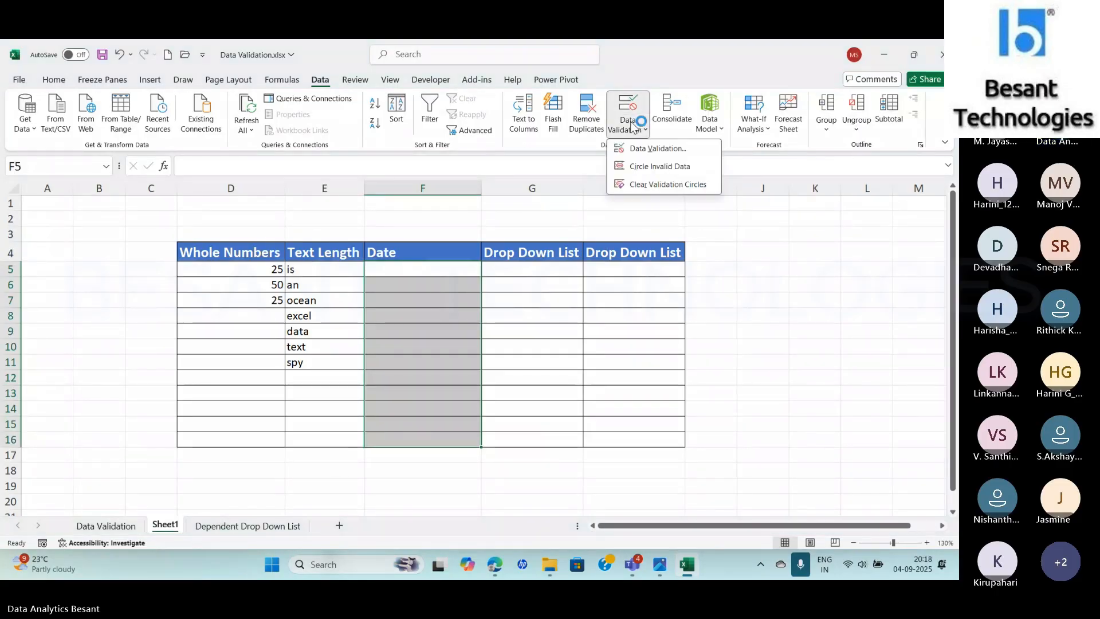
{"action": "left_click", "coordinate": [649, 148]}
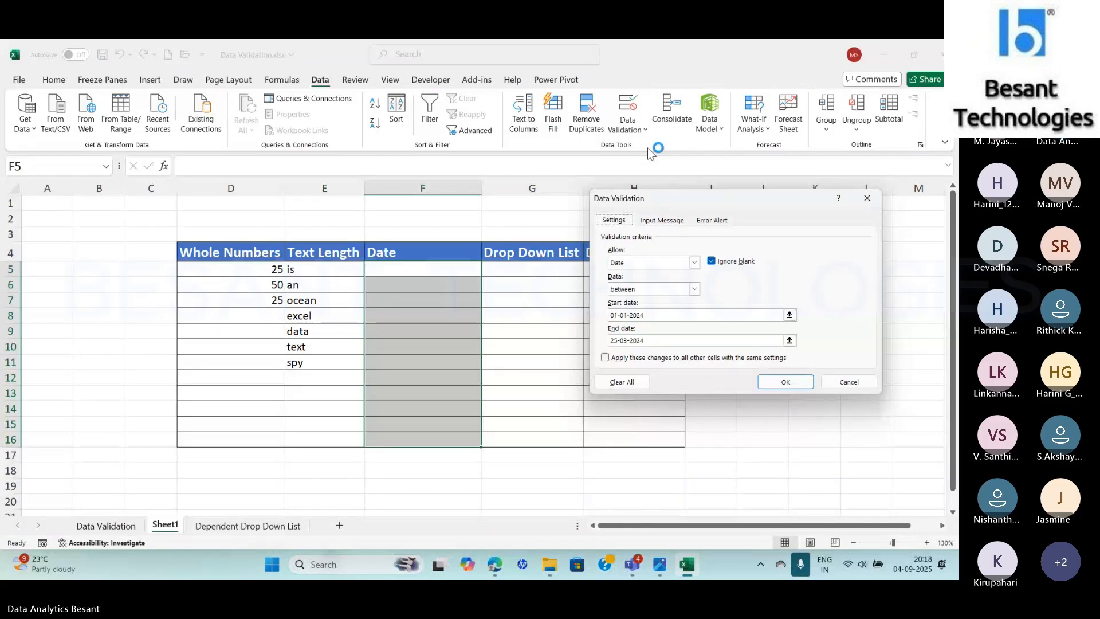
{"action": "left_click", "coordinate": [639, 262]}
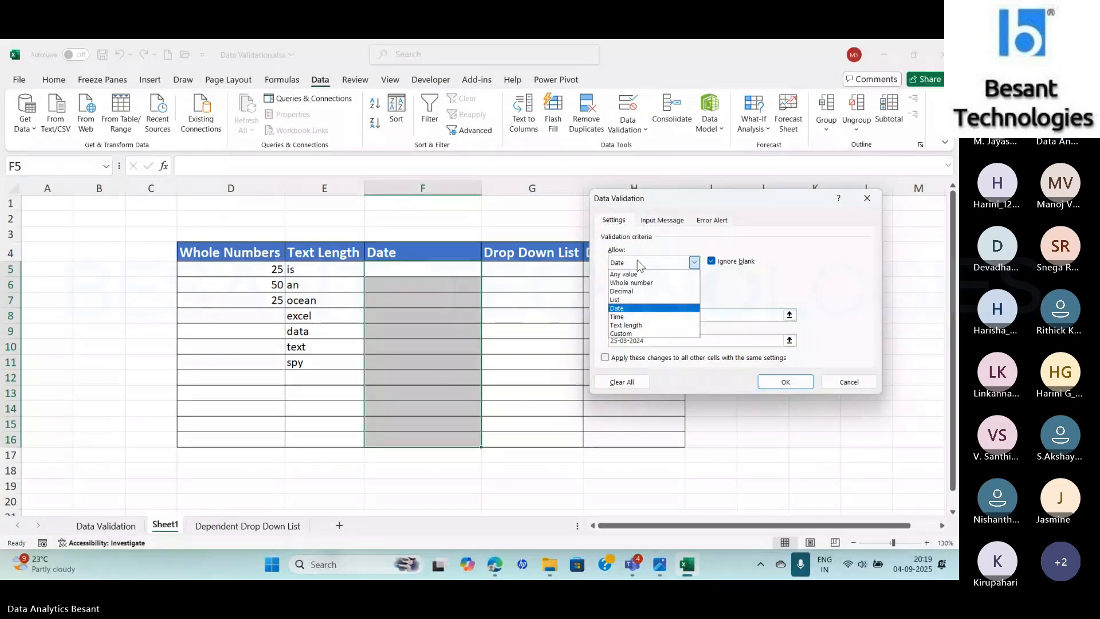
{"action": "left_click", "coordinate": [637, 261]}
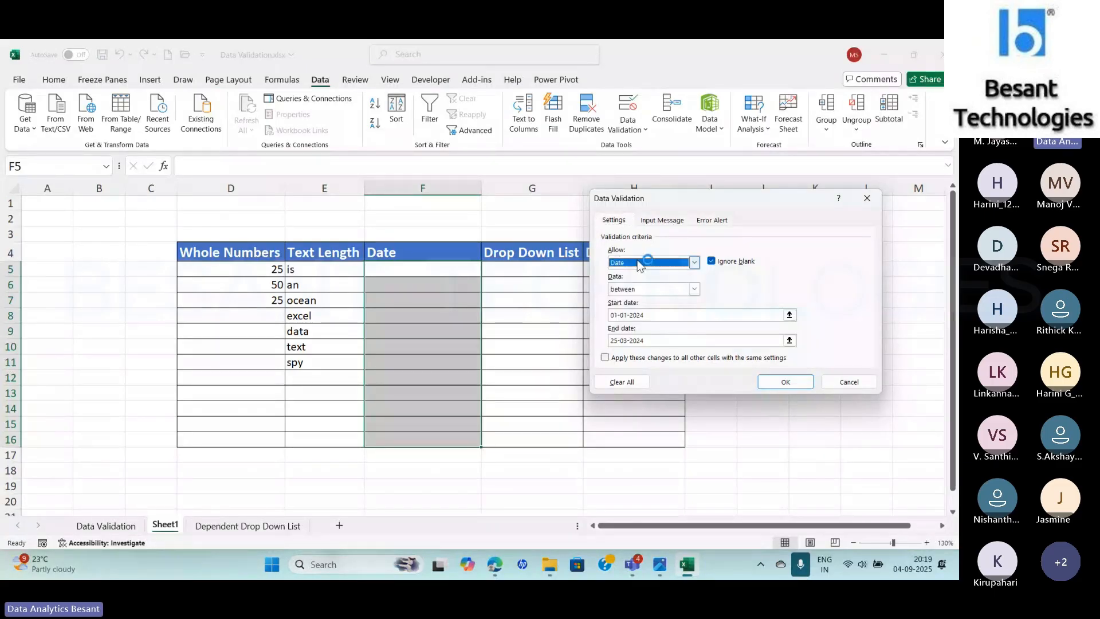
{"action": "left_click", "coordinate": [653, 291]}
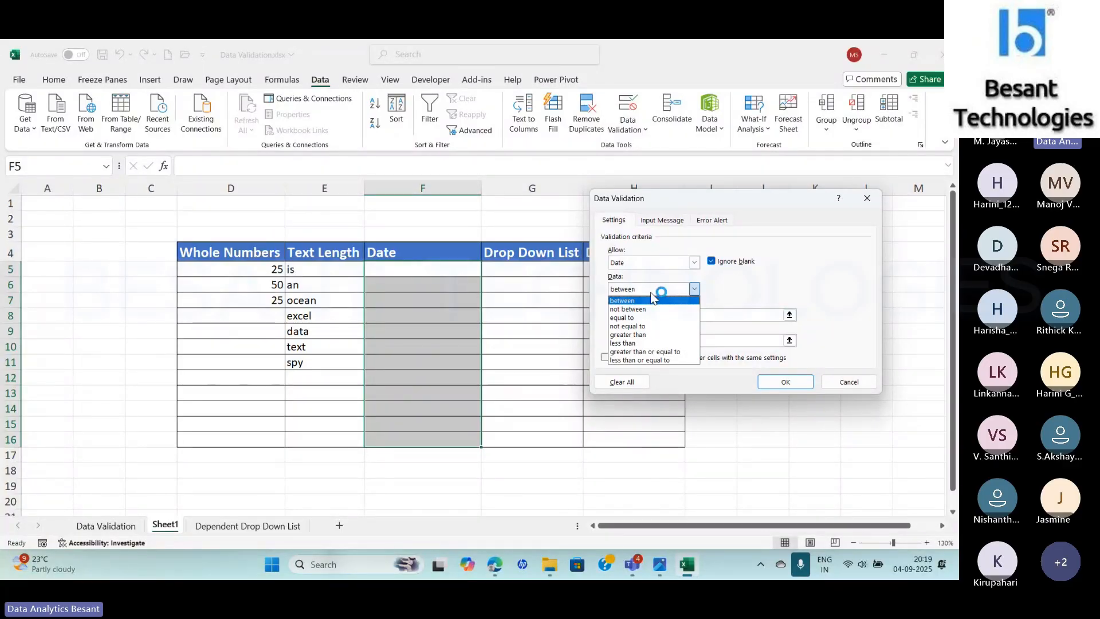
{"action": "left_click", "coordinate": [651, 293]}
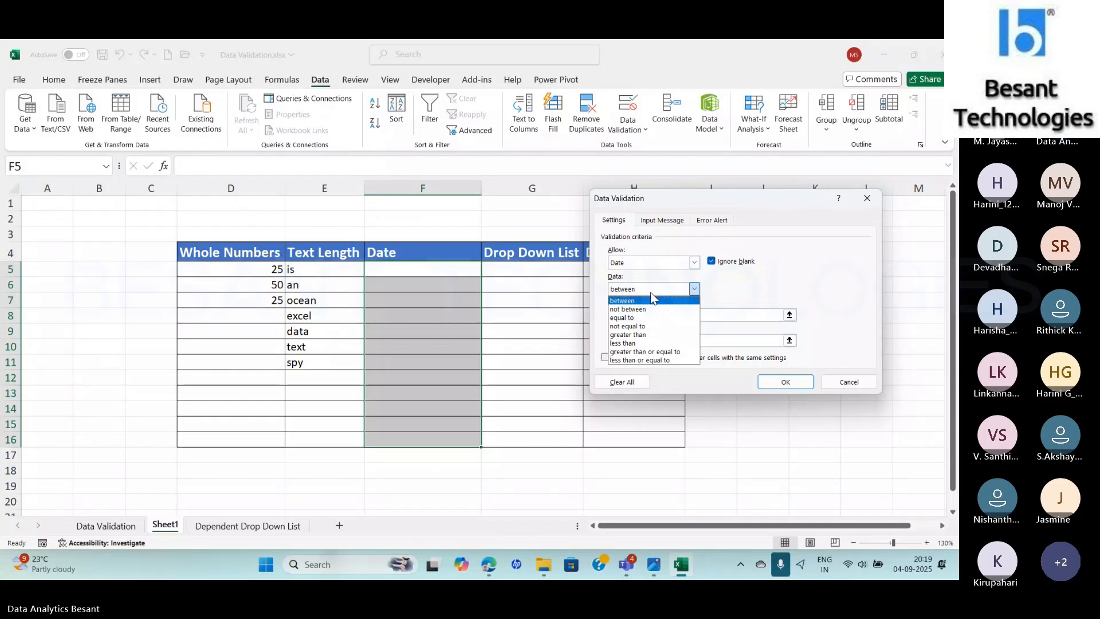
{"action": "left_click", "coordinate": [657, 361]}
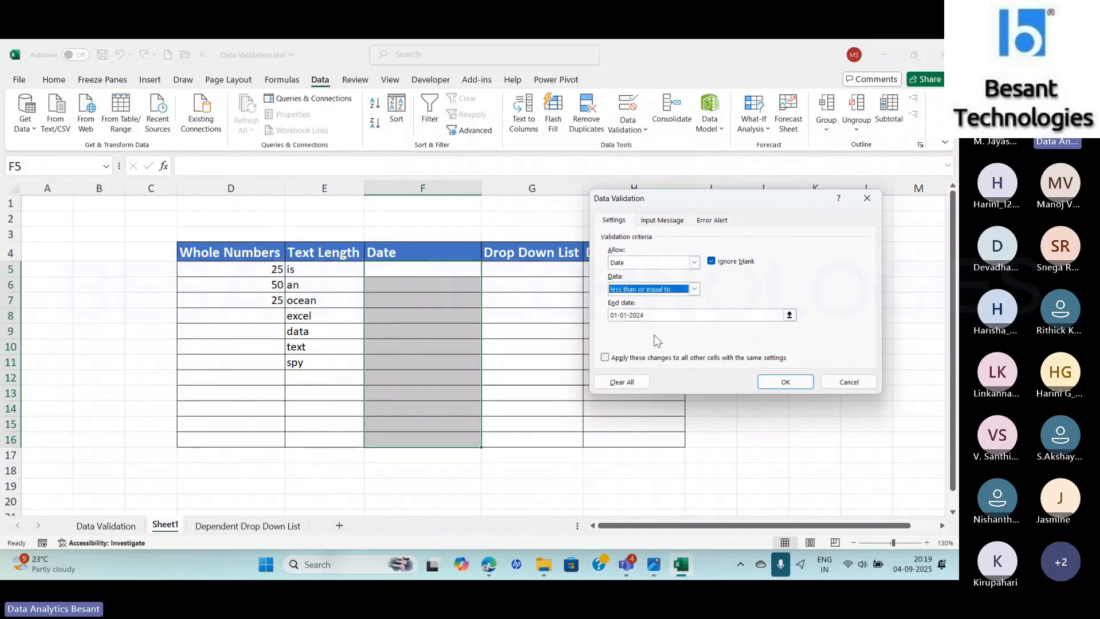
{"action": "left_click", "coordinate": [664, 316]}
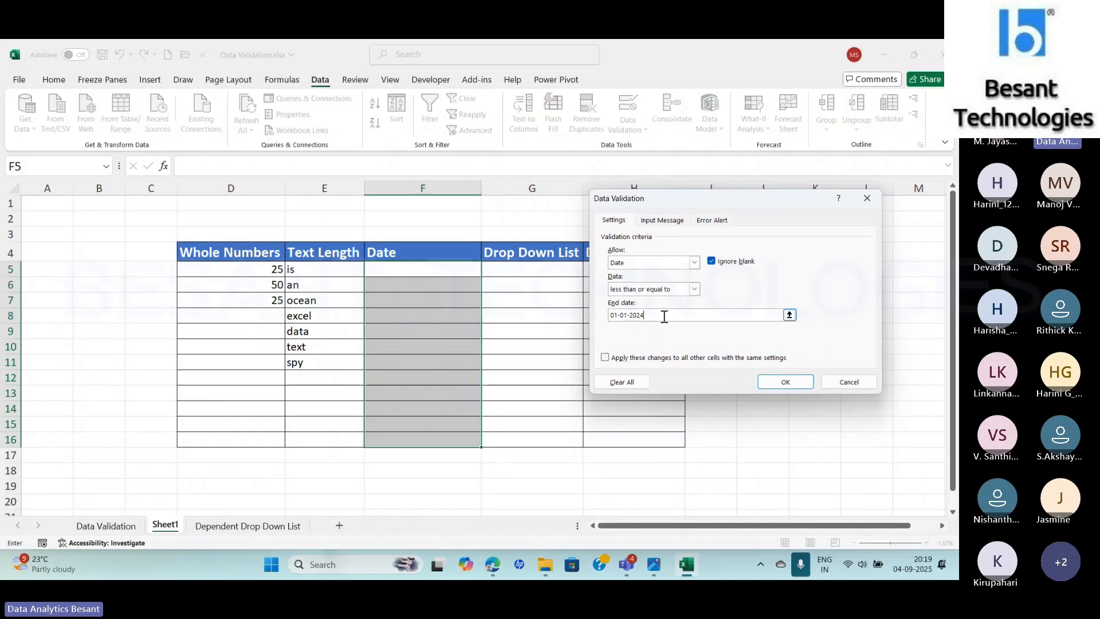
{"action": "key", "text": "BackSpace"}
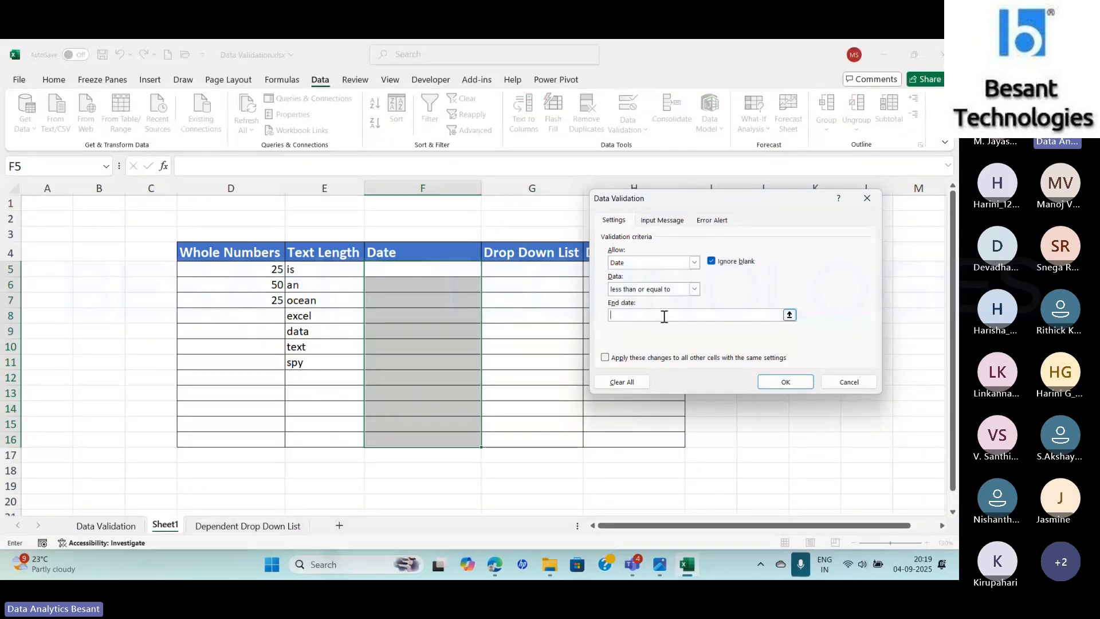
{"action": "type", "text": "=today("}
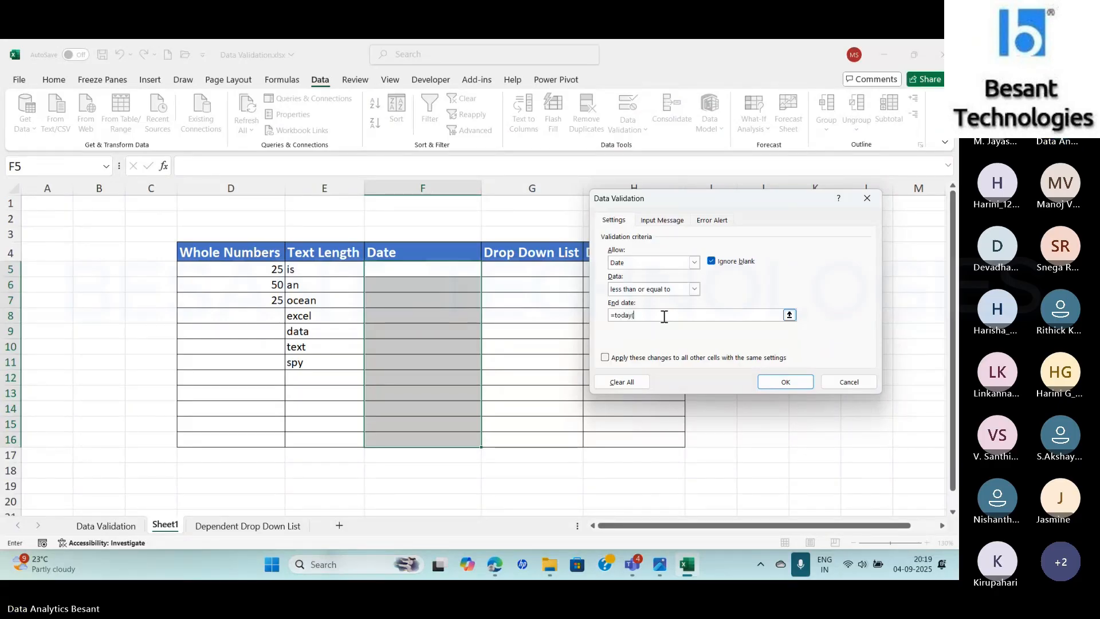
{"action": "left_click", "coordinate": [784, 382]}
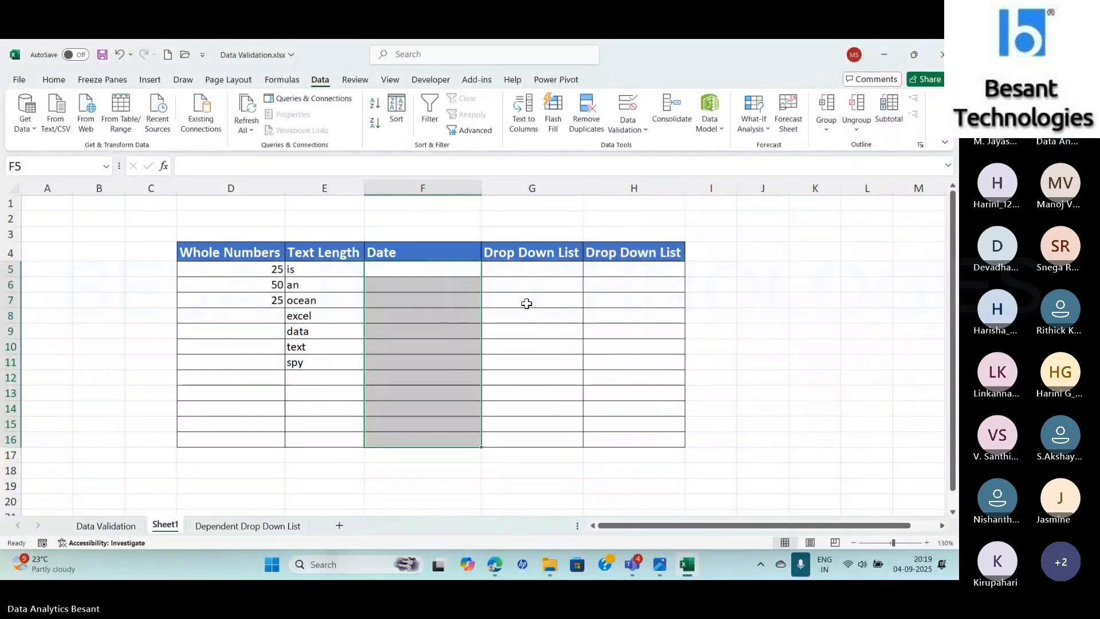
- Enter the dates 01-01-2025 in cell F5 and 04-09-2025 in cell F6
{"action": "left_click", "coordinate": [443, 271]}
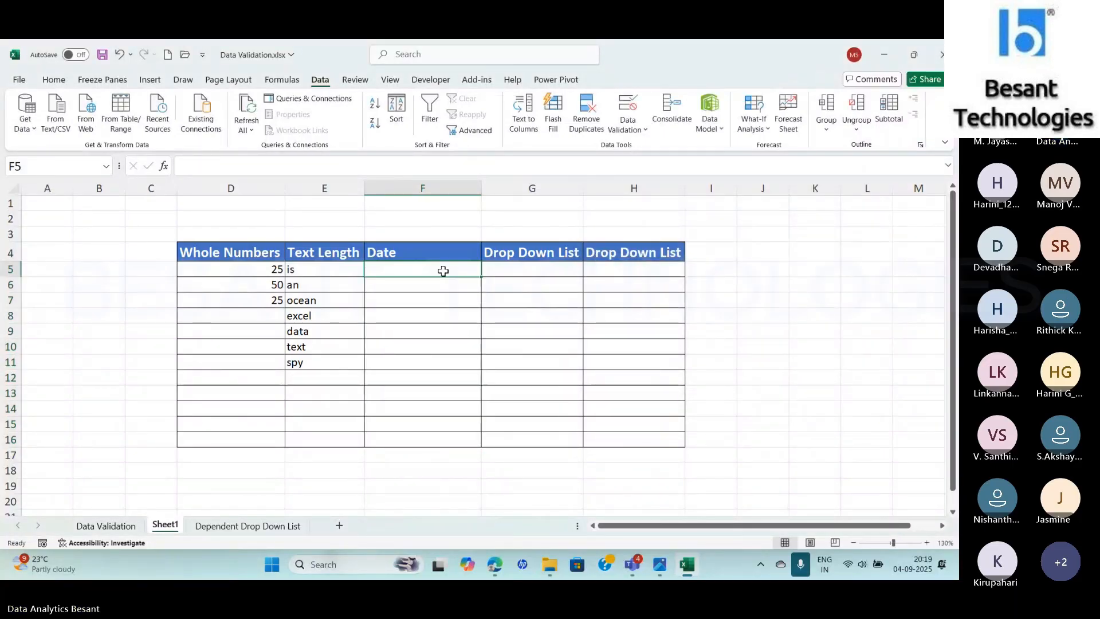
{"action": "type", "text": "01-0"}
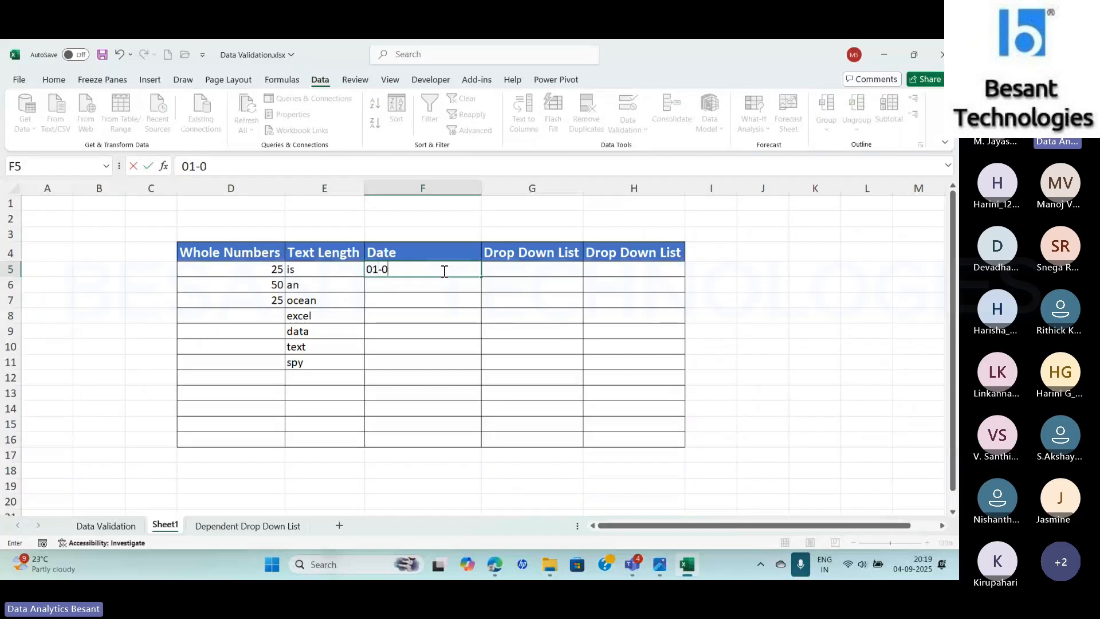
{"action": "type", "text": "1-2025"}
{"action": "key", "text": "Return"}
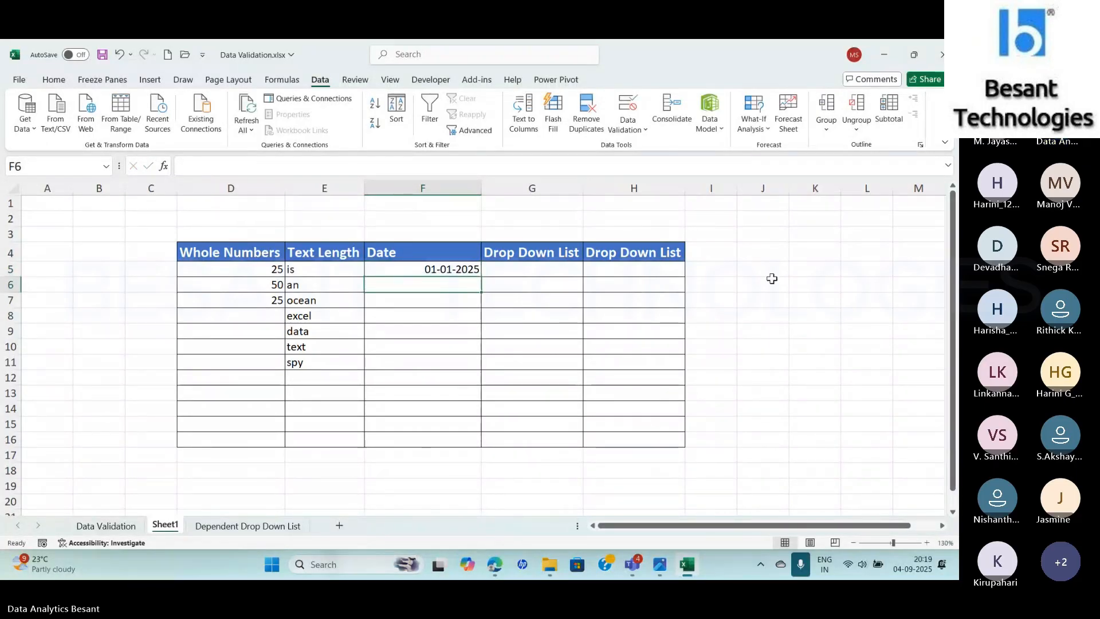
{"action": "type", "text": "04-09"}
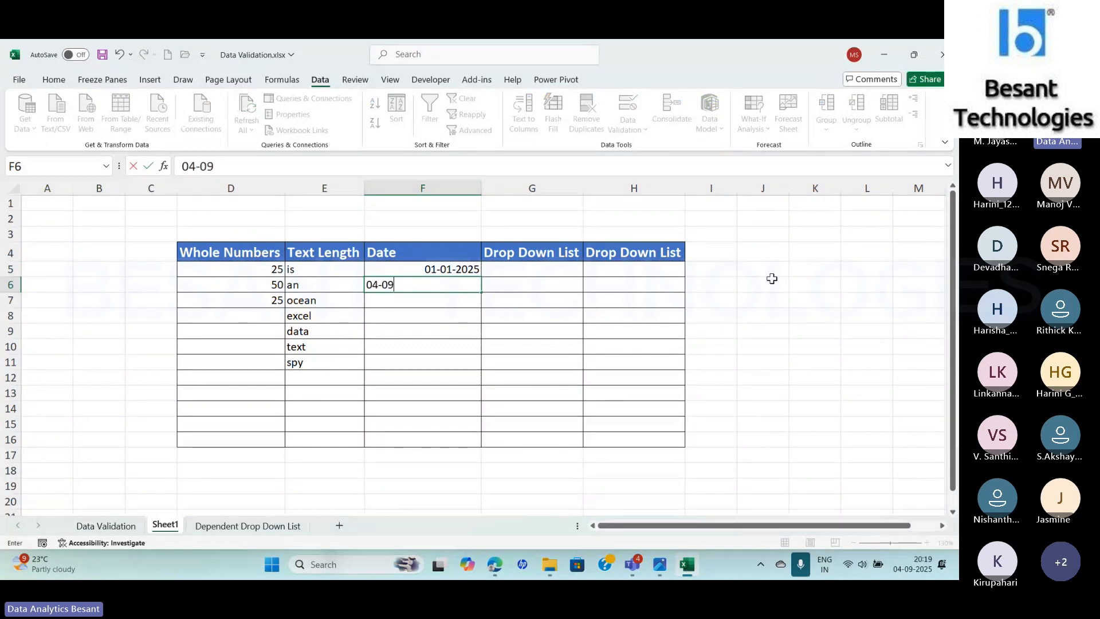
{"action": "type", "text": "-2025"}
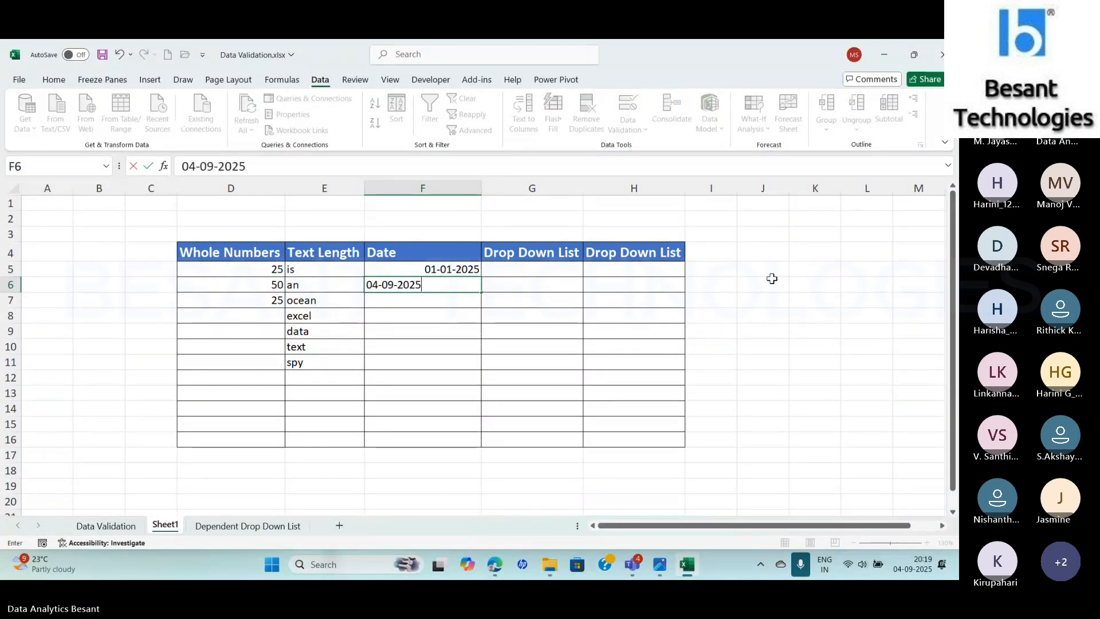
{"action": "key", "text": "Return"}
- Try entering 05-09-2025 in cell F7 and cancel that entry
{"action": "type", "text": "05"}
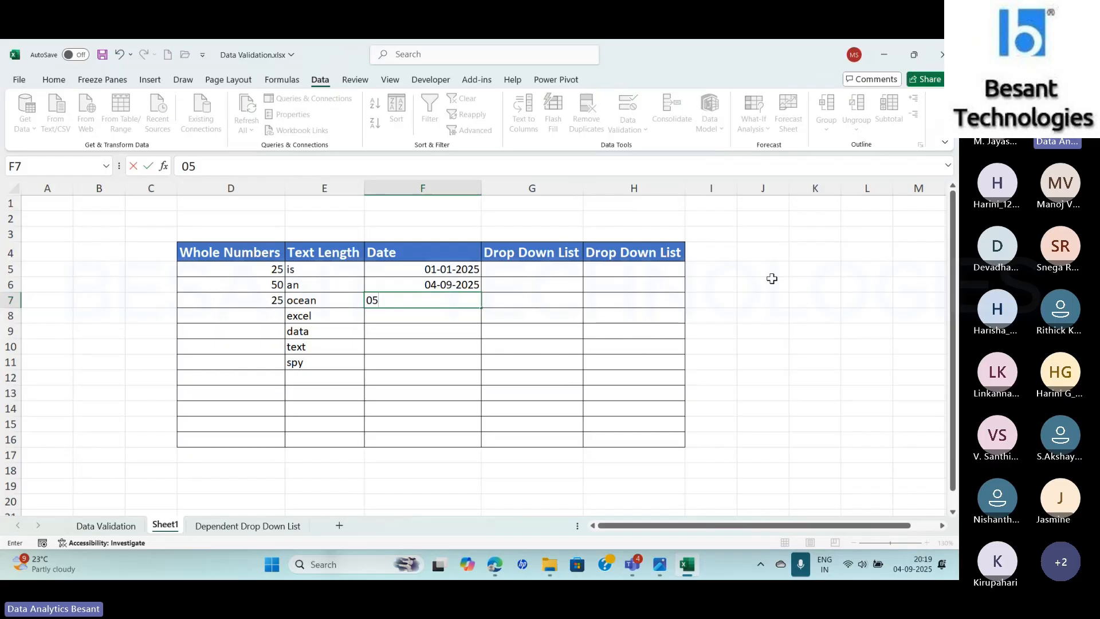
{"action": "type", "text": "-09-202"}
{"action": "type", "text": "5"}
{"action": "key", "text": "Return"}
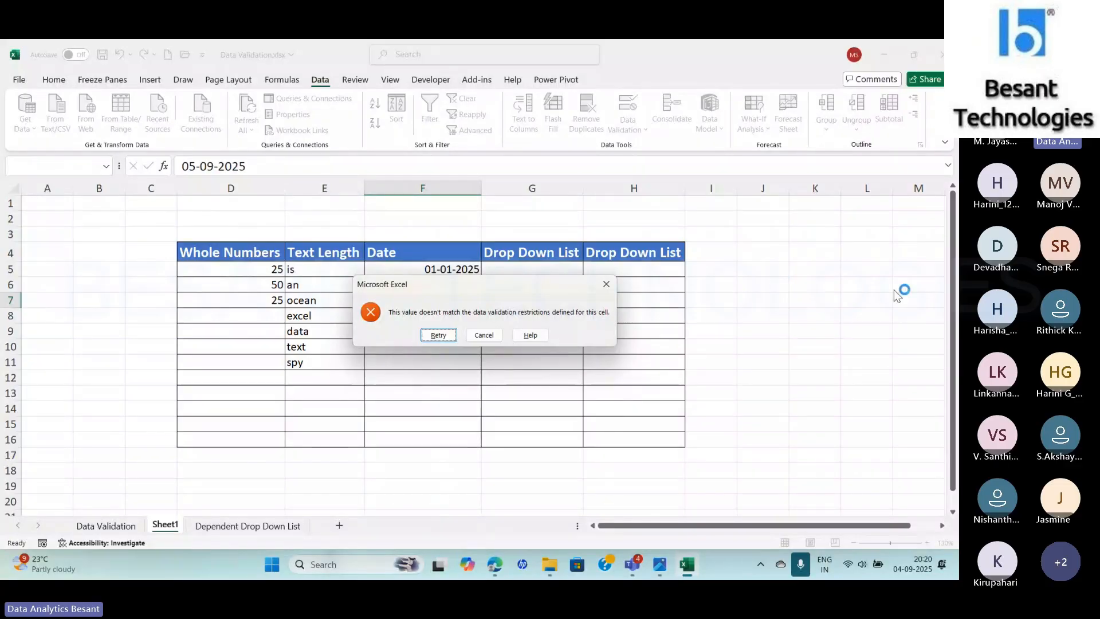
{"action": "left_click", "coordinate": [496, 335]}
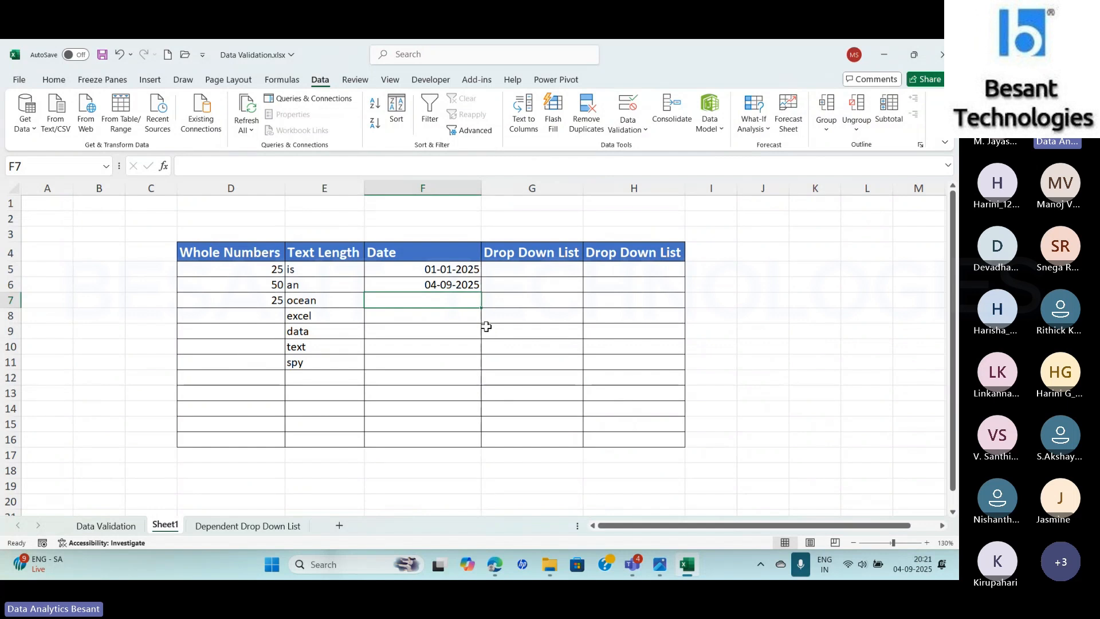
- Change the date validation condition for cells F5 to F16 to less than and apply it
{"action": "left_click", "coordinate": [423, 270]}
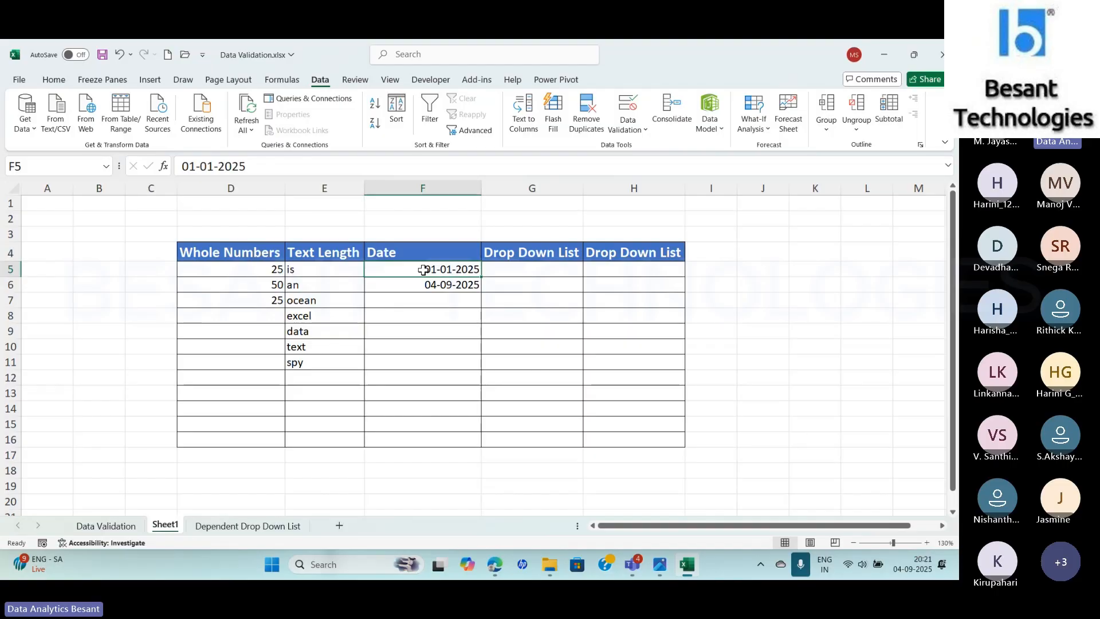
{"action": "key", "text": "shift+Down"}
{"action": "key", "text": "ctrl+shift+Down"}
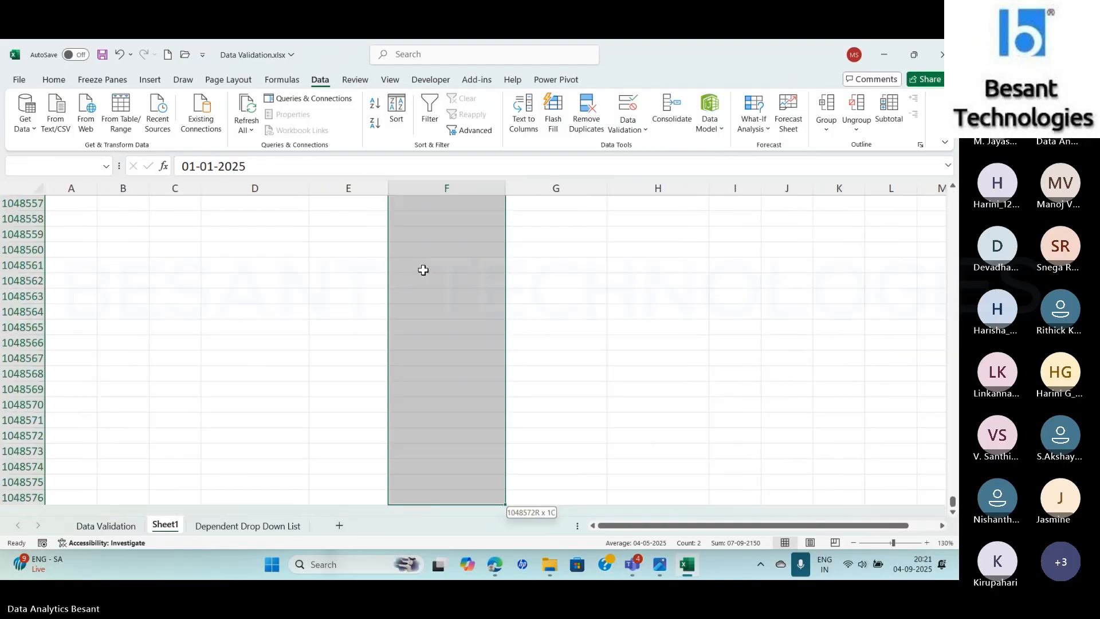
{"action": "key", "text": "ctrl+shift+Up"}
{"action": "key", "text": "shift+Down"}
{"action": "key", "text": "shift+Down"}
{"action": "key", "text": "shift+Down"}
{"action": "key", "text": "shift+Down"}
{"action": "key", "text": "shift+Down"}
{"action": "key", "text": "shift+Down"}
{"action": "key", "text": "shift+Down"}
{"action": "key", "text": "shift+Down"}
{"action": "key", "text": "shift+Down"}
{"action": "key", "text": "shift+Down"}
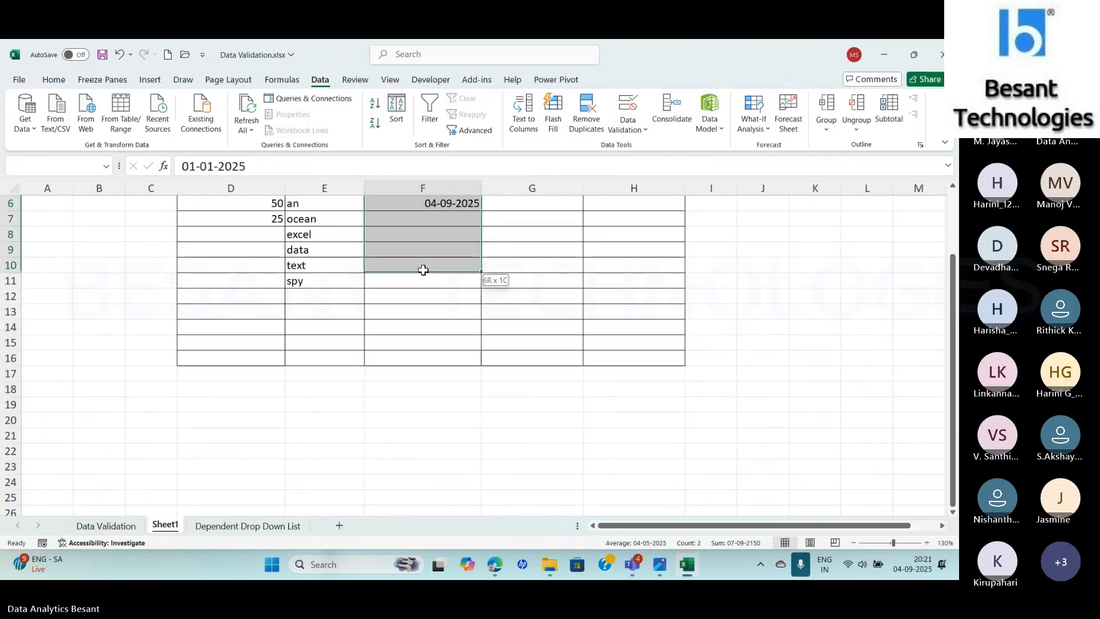
{"action": "left_click", "coordinate": [628, 125]}
{"action": "left_click", "coordinate": [633, 148]}
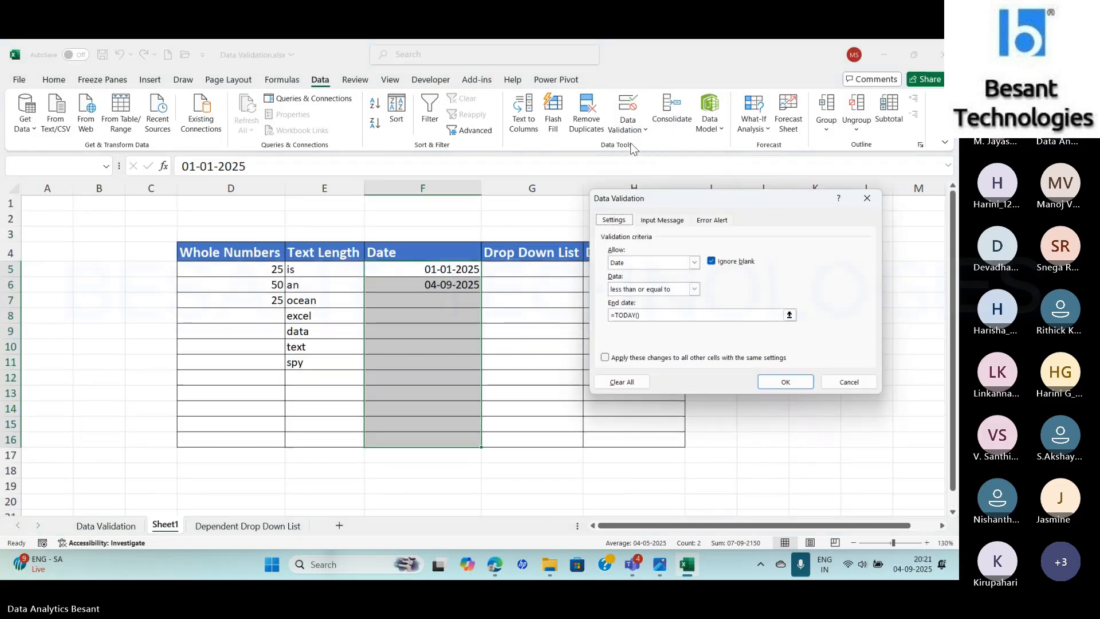
{"action": "left_click", "coordinate": [695, 288]}
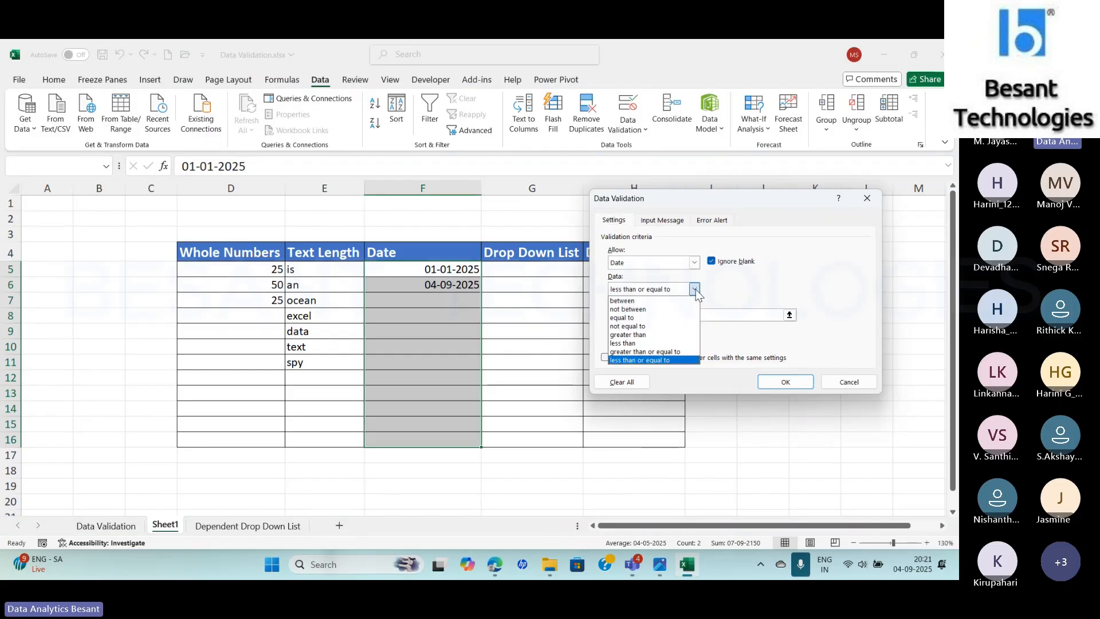
{"action": "left_click", "coordinate": [664, 343]}
{"action": "left_click", "coordinate": [784, 379]}
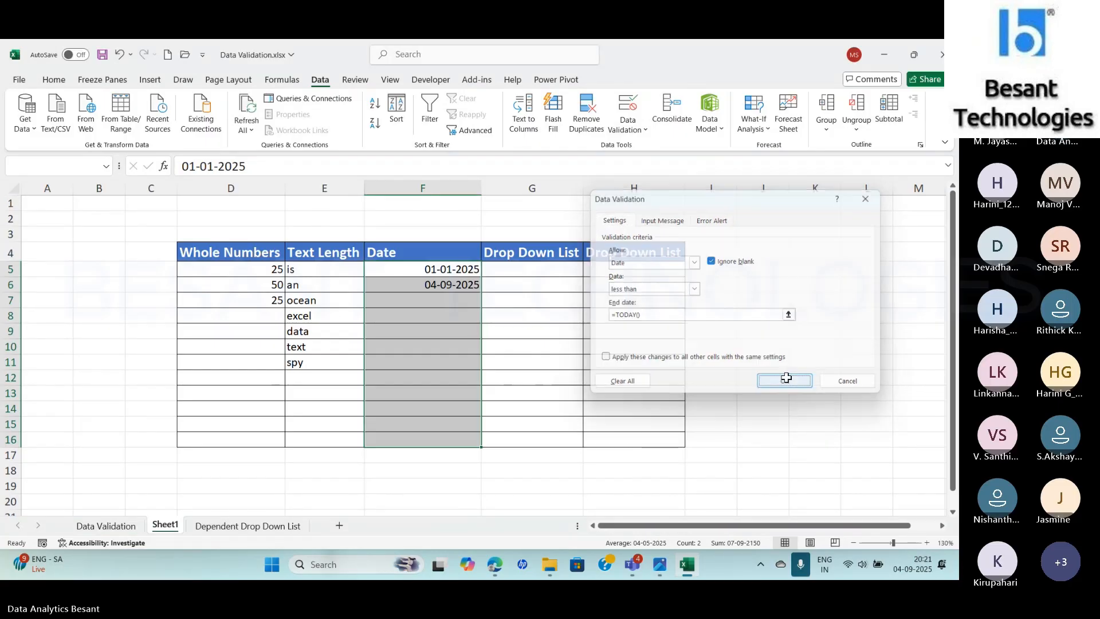
- Try re-entering 04-09-2025 in cell F6, and set the date there to 03-09-2025 instead
{"action": "left_click", "coordinate": [426, 284]}
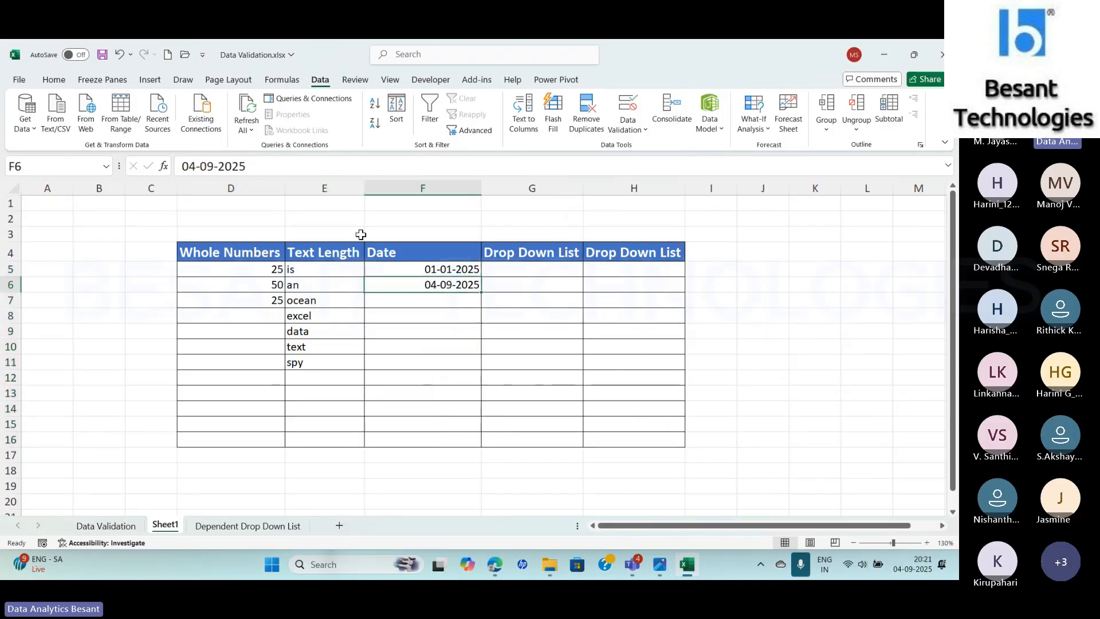
{"action": "left_click", "coordinate": [196, 165]}
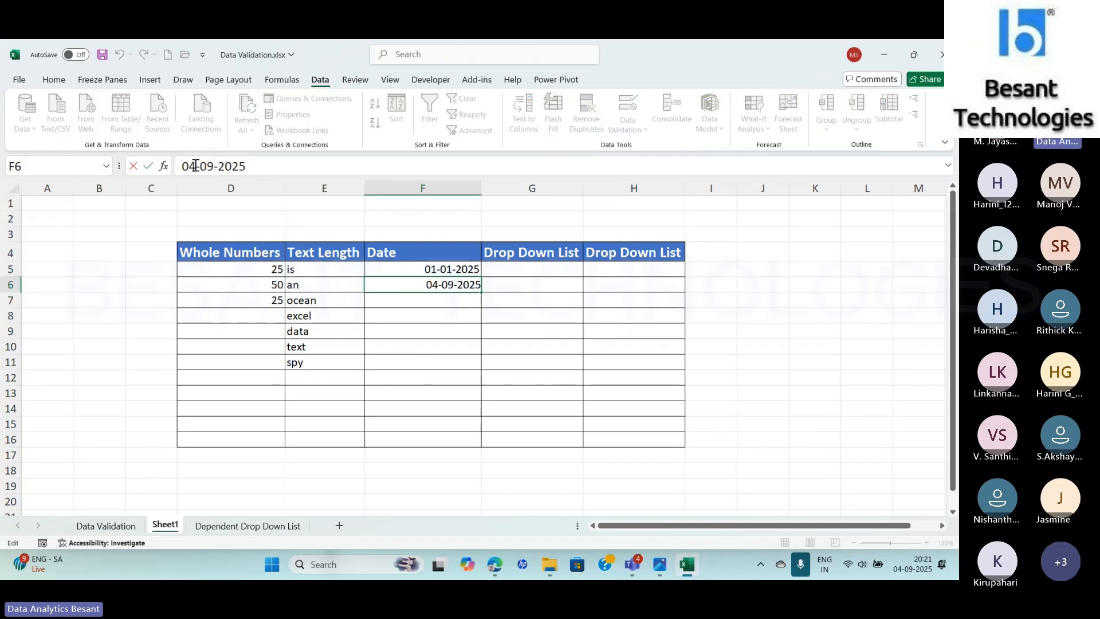
{"action": "key", "text": "BackSpace"}
{"action": "type", "text": "4"}
{"action": "key", "text": "Return"}
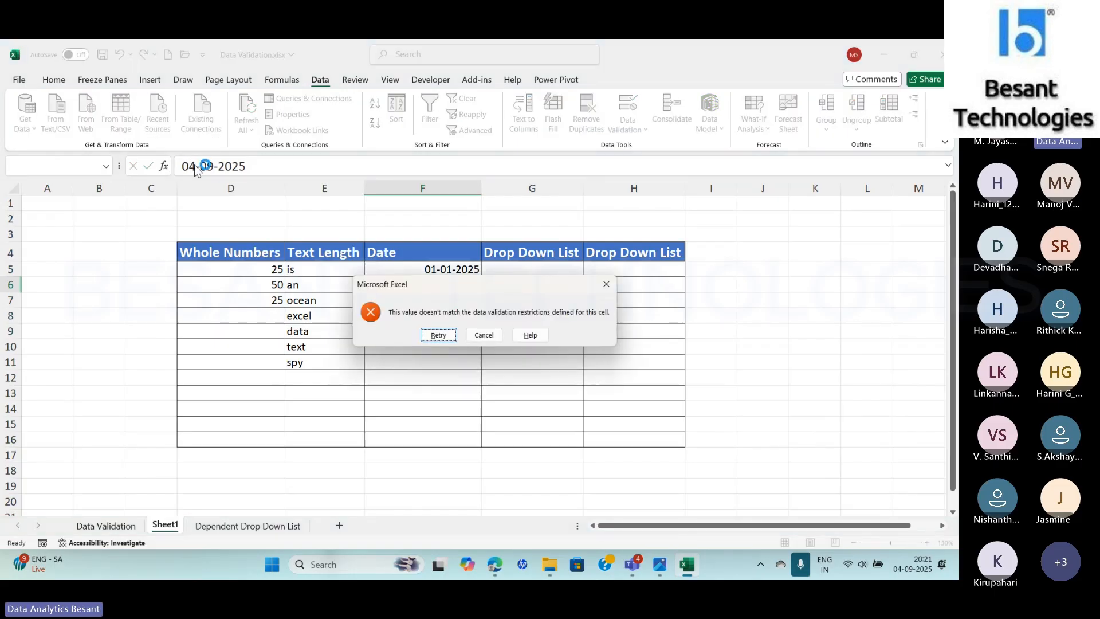
{"action": "key", "text": "Return"}
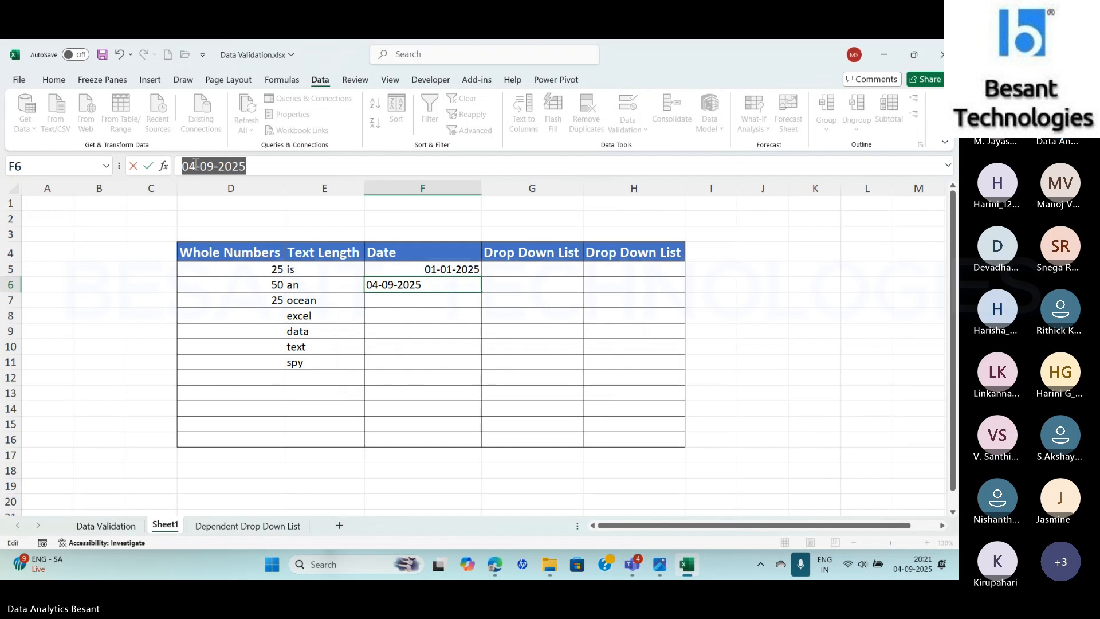
{"action": "left_click", "coordinate": [196, 164]}
{"action": "key", "text": "BackSpace"}
{"action": "type", "text": "3"}
{"action": "key", "text": "Return"}
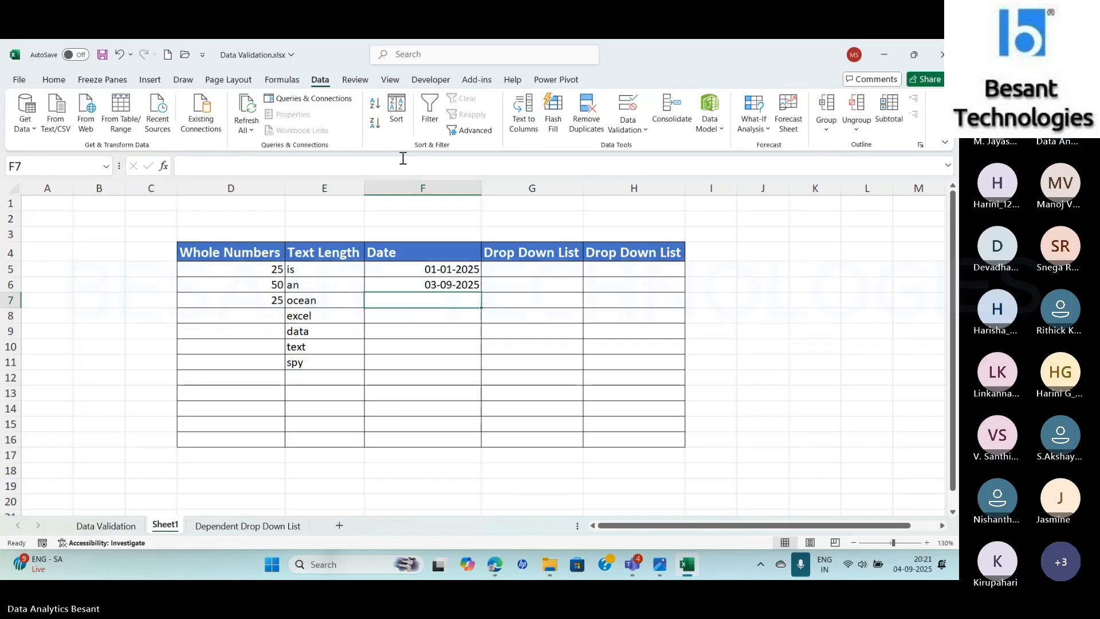
{"action": "key", "text": "alt+Tab"}
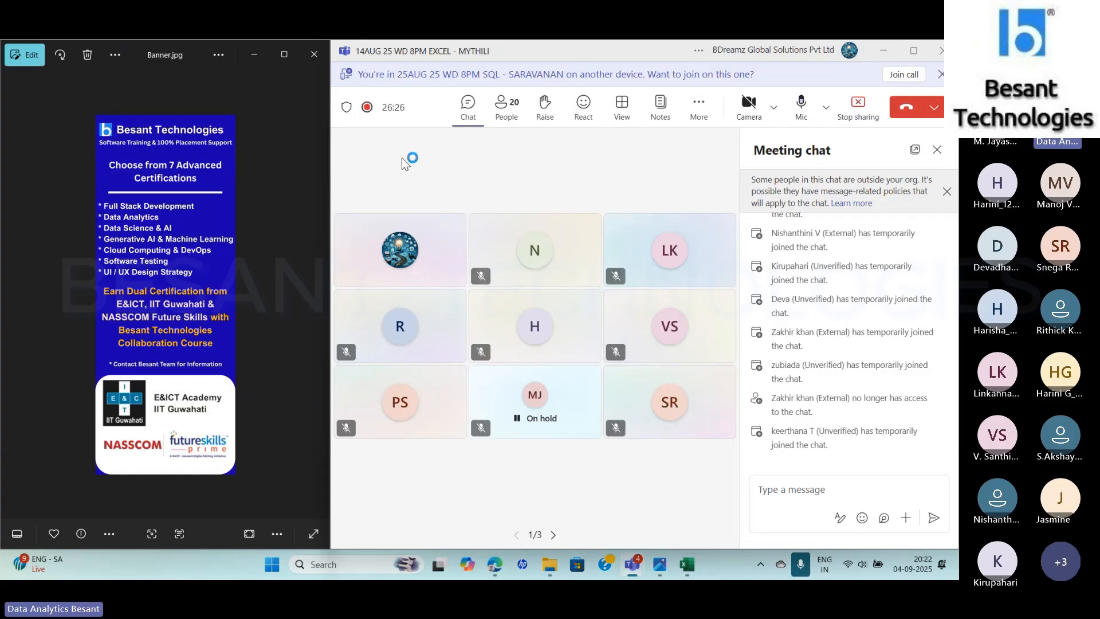
{"action": "key", "text": "alt+Tab"}
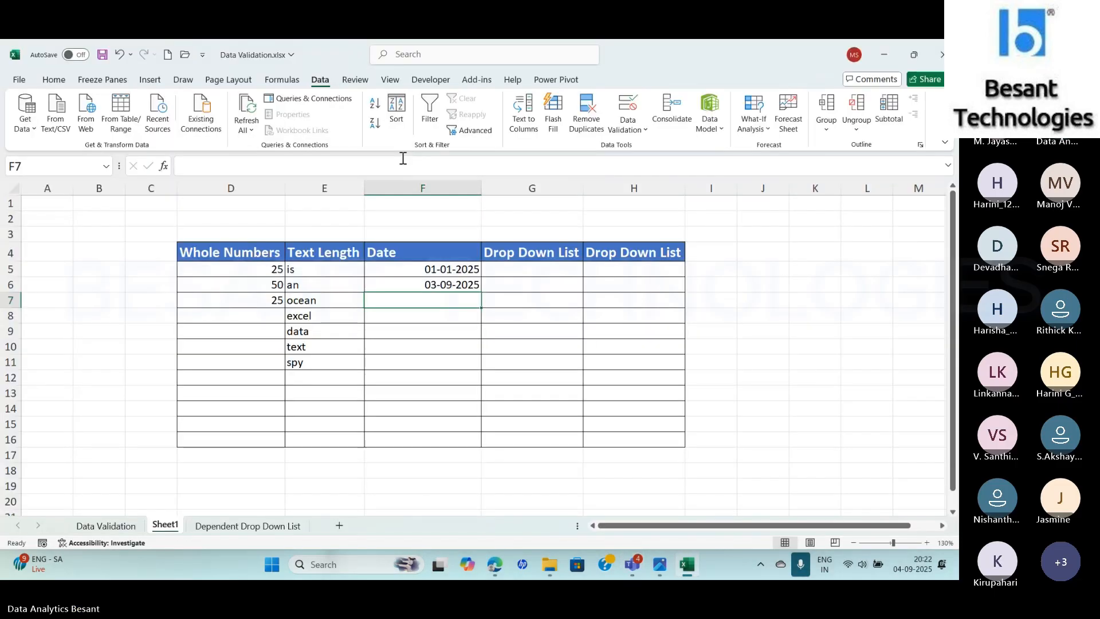
- Erase the existing data validation settings from cells G5 to H16, leaving them set to allow any value
{"action": "left_click_drag", "start_coordinate": [535, 267], "coordinate": [646, 440]}
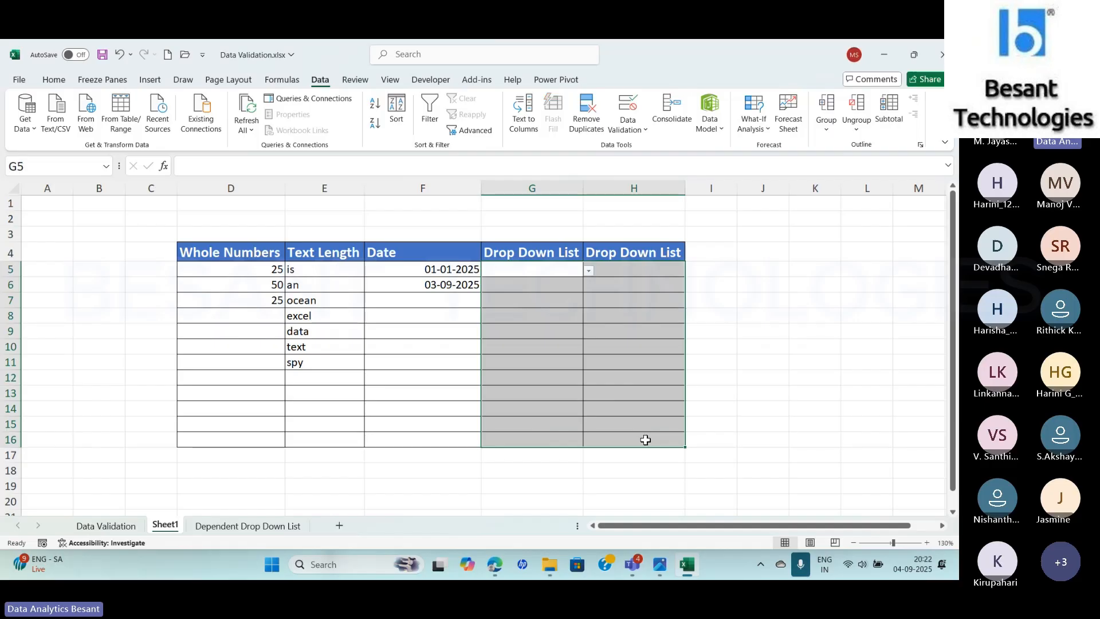
{"action": "left_click", "coordinate": [631, 136]}
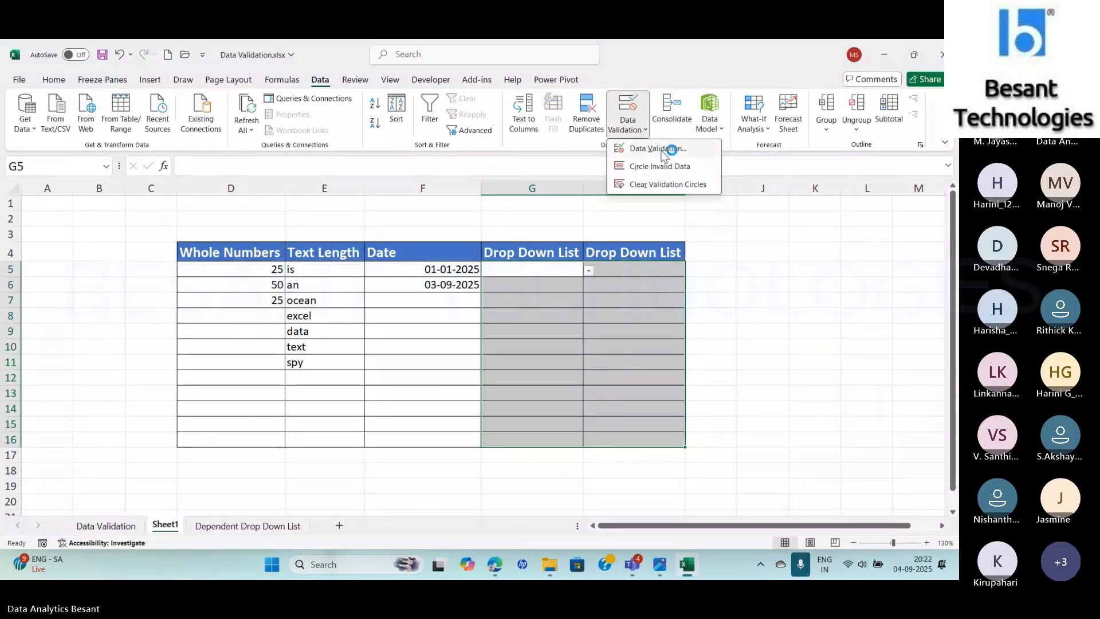
{"action": "left_click", "coordinate": [659, 149]}
{"action": "left_click", "coordinate": [458, 339]}
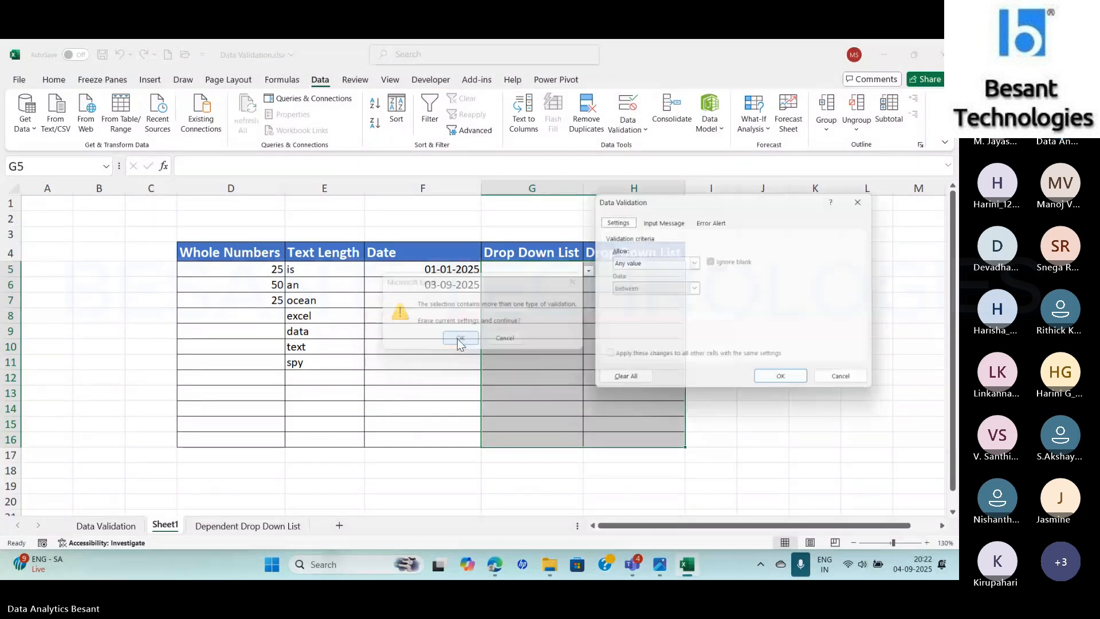
{"action": "left_click", "coordinate": [780, 376]}
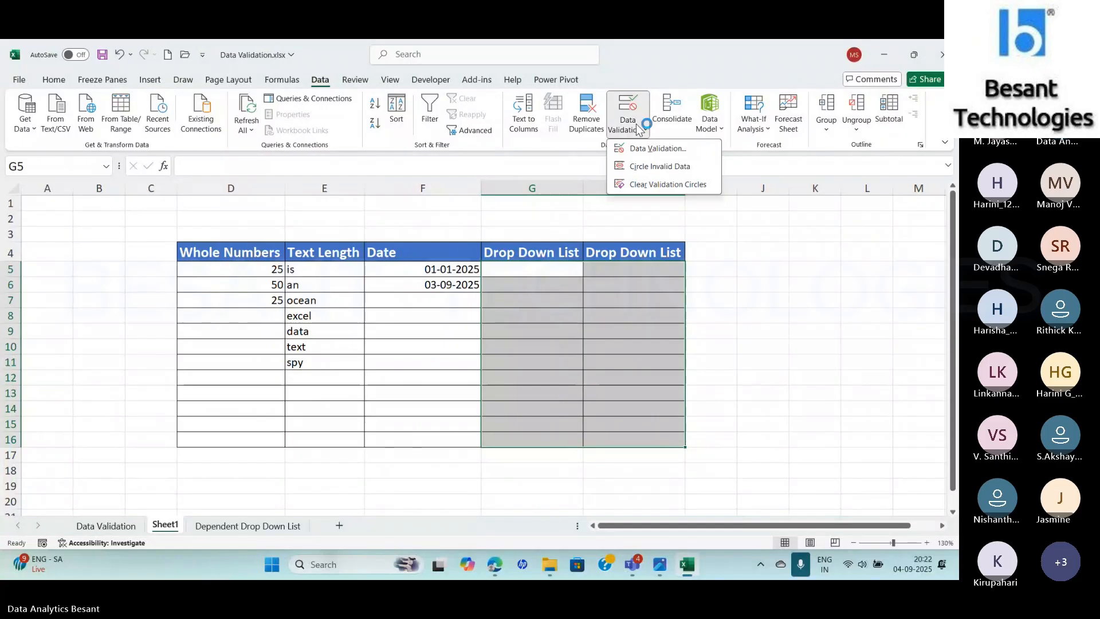
- Set the data validation of cells G5 to G16 to allow a list
{"action": "left_click", "coordinate": [567, 264]}
{"action": "left_click", "coordinate": [566, 264]}
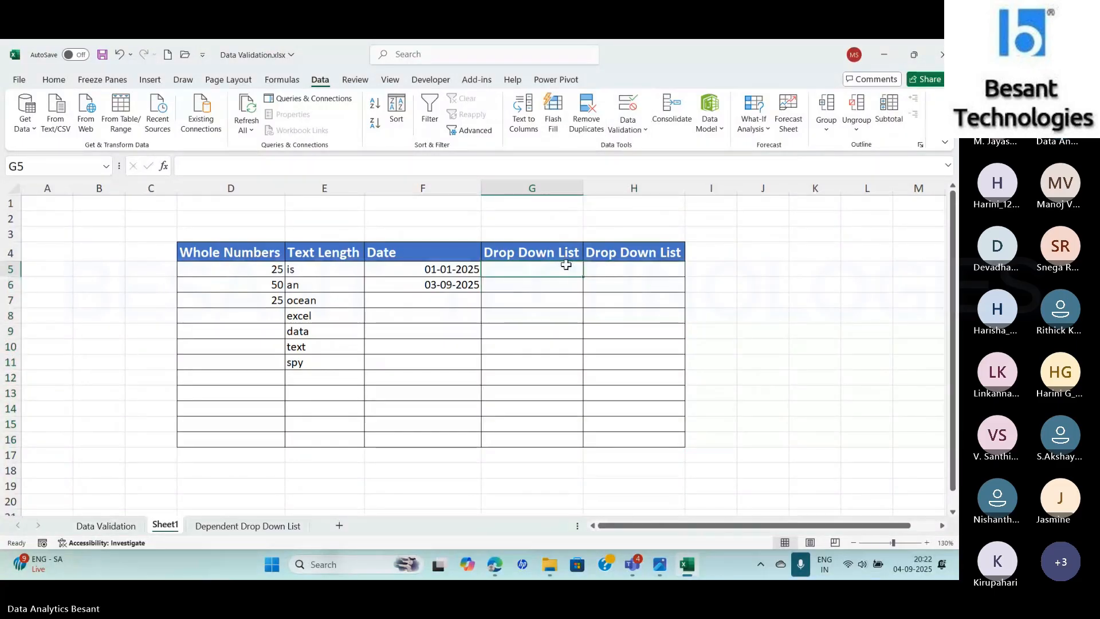
{"action": "key", "text": "ctrl+shift+Down"}
{"action": "key", "text": "ctrl+Up"}
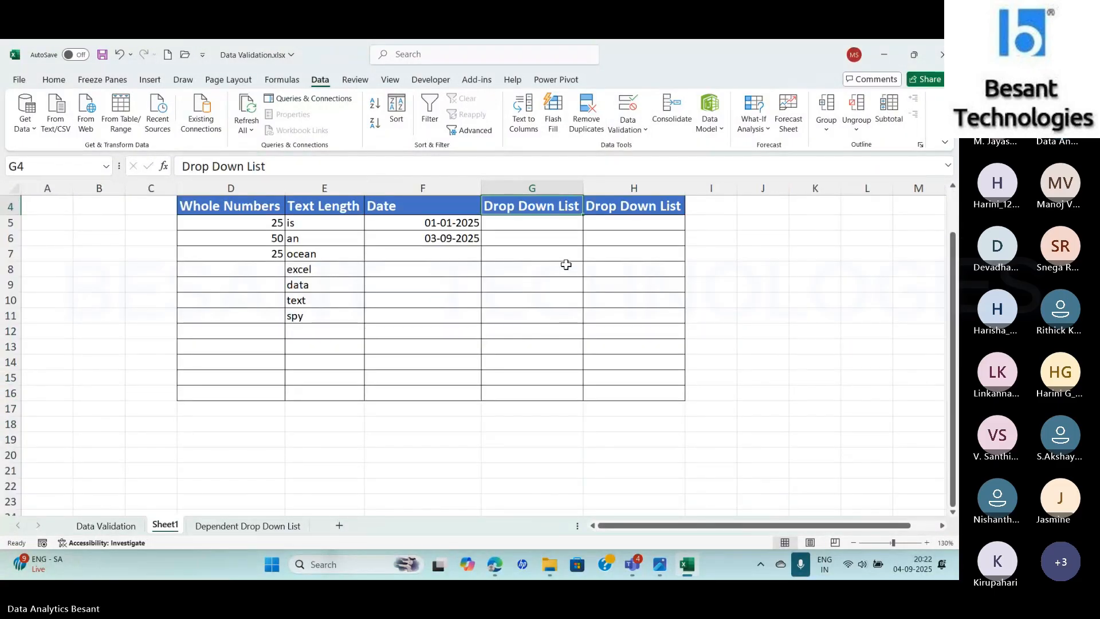
{"action": "left_click_drag", "start_coordinate": [544, 223], "coordinate": [550, 383]}
{"action": "left_click", "coordinate": [632, 136]}
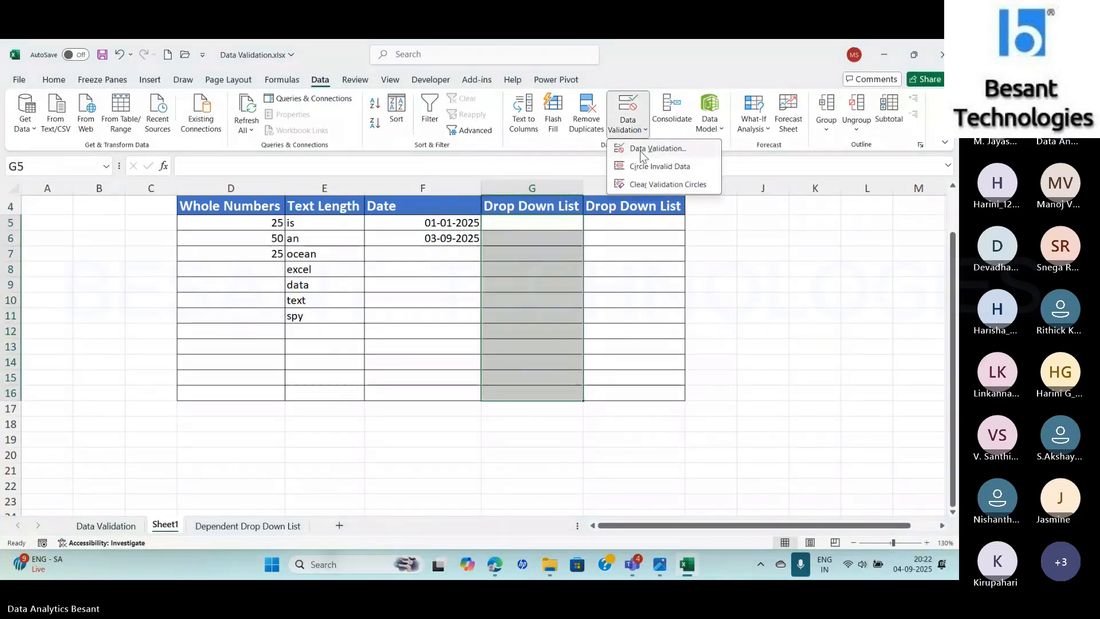
{"action": "left_click", "coordinate": [641, 151]}
{"action": "left_click", "coordinate": [632, 262]}
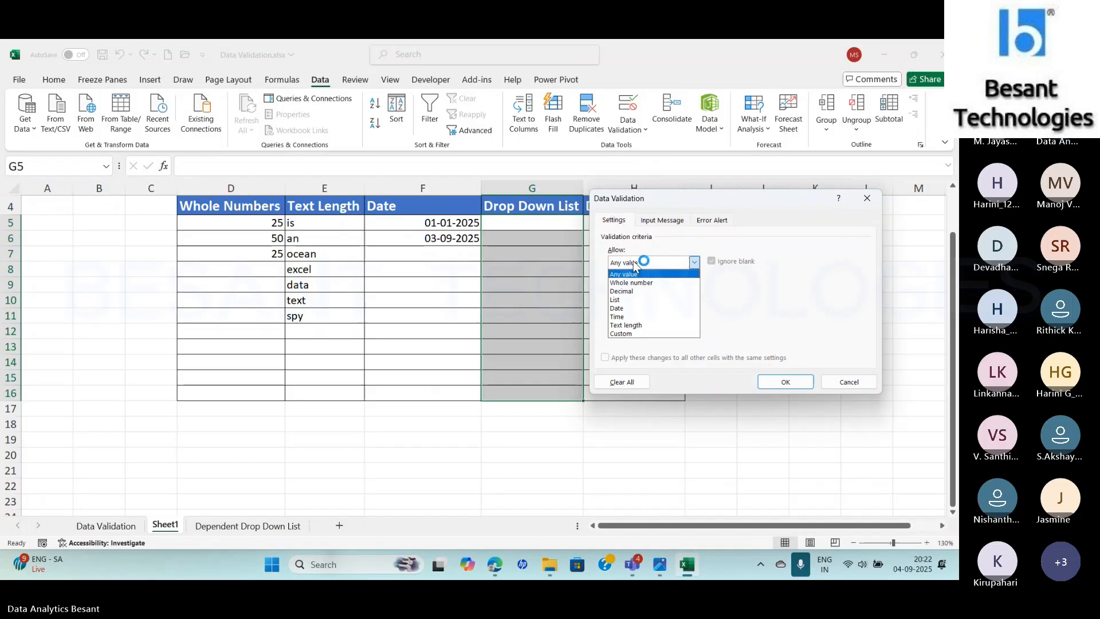
{"action": "left_click", "coordinate": [641, 300]}
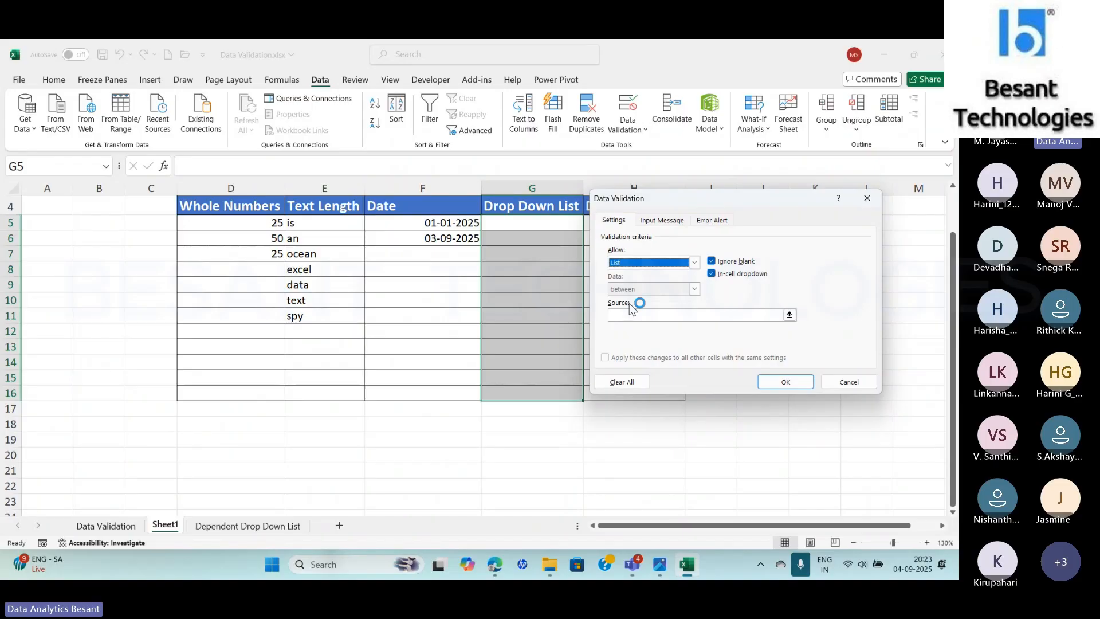
- Enter "Not Yet Started", Completed", "In Progress" as the list source, quotation marks included, and apply the rule
{"action": "left_click", "coordinate": [630, 316]}
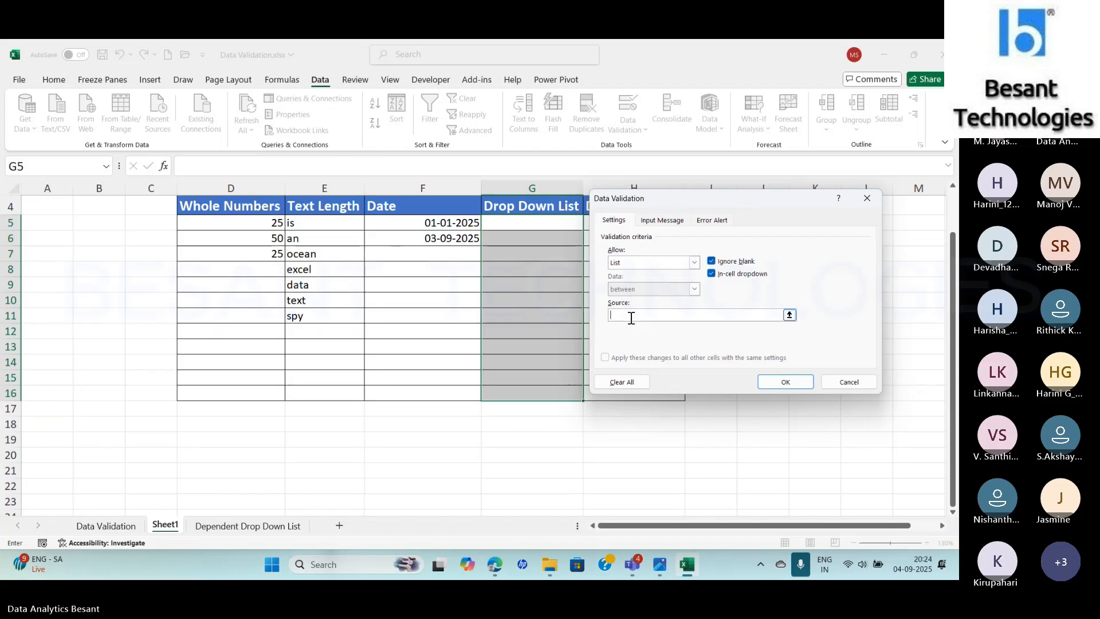
{"action": "type", "text": "\"Not Yet Started\", Completed\","}
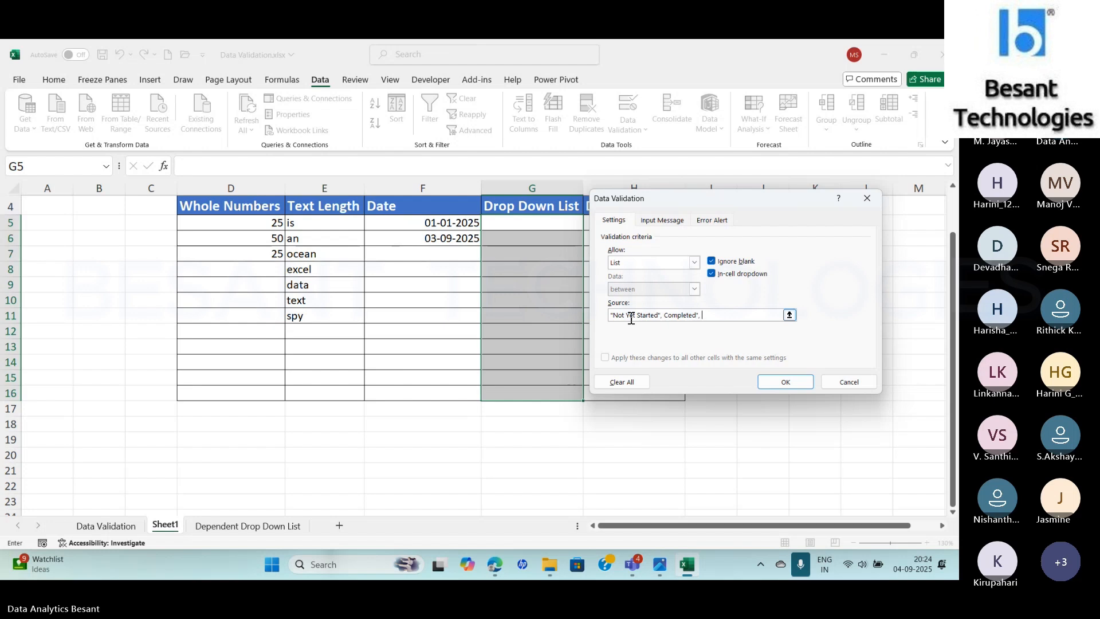
{"action": "type", "text": "n Progress"}
{"action": "left_click", "coordinate": [781, 381]}
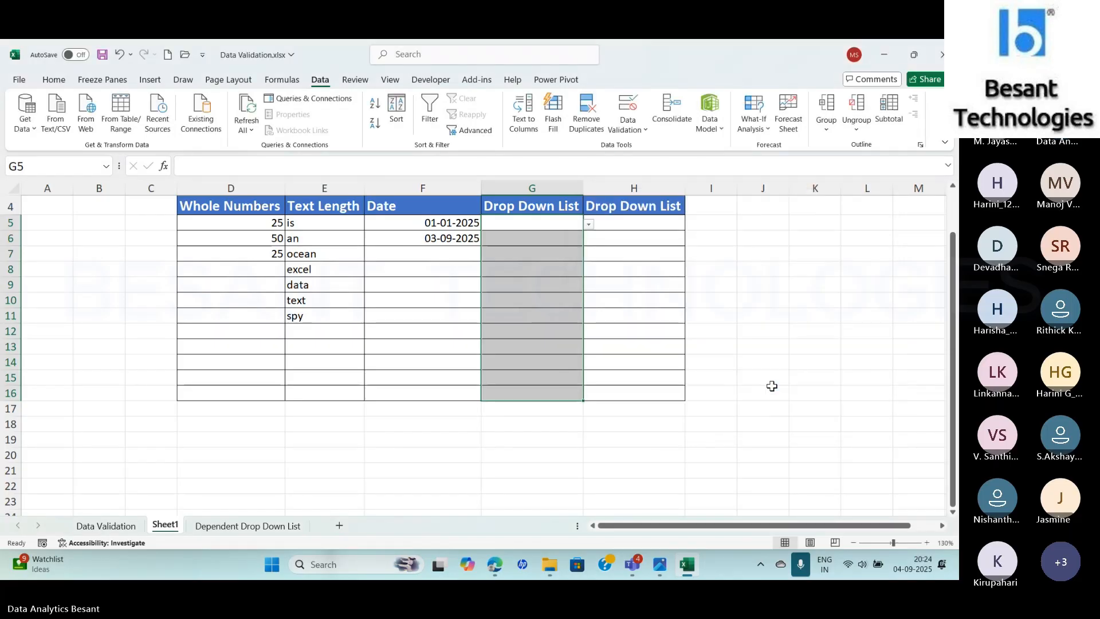
- Check several cells between G5 and G16 for the drop-down and choose the Completed entry in cell G5
{"action": "left_click", "coordinate": [544, 222]}
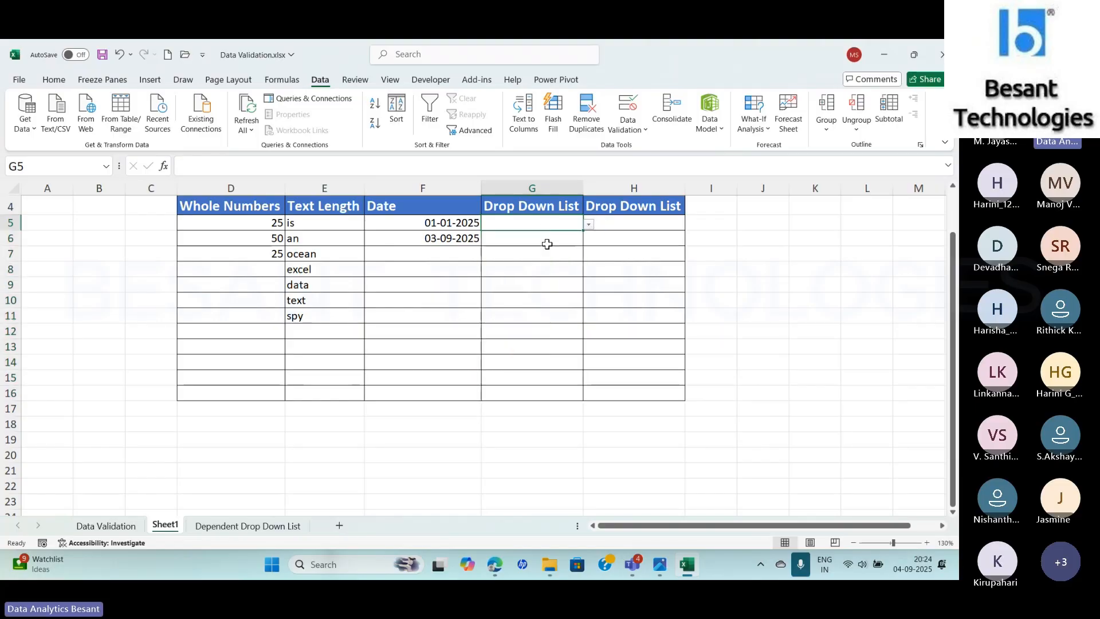
{"action": "left_click", "coordinate": [538, 238]}
{"action": "left_click", "coordinate": [537, 265]}
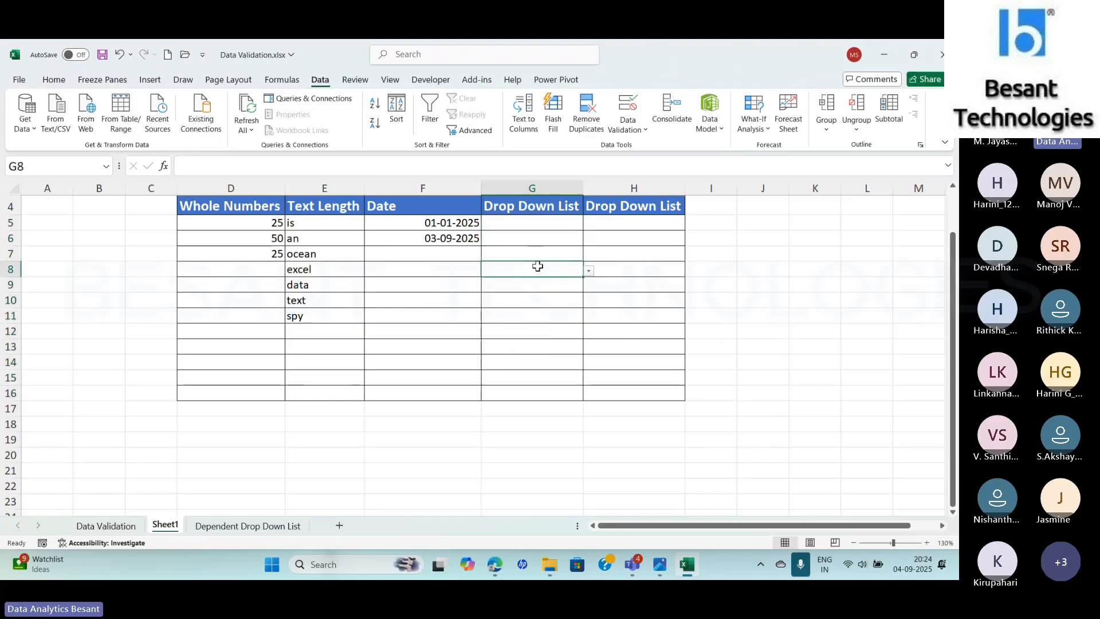
{"action": "left_click", "coordinate": [543, 398]}
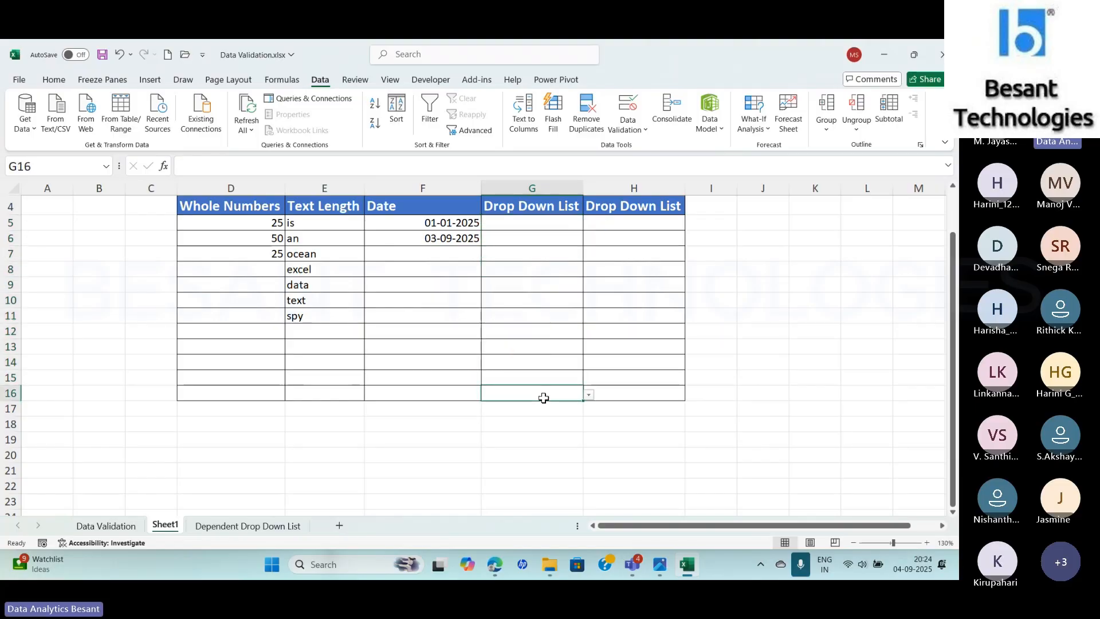
{"action": "left_click", "coordinate": [526, 227]}
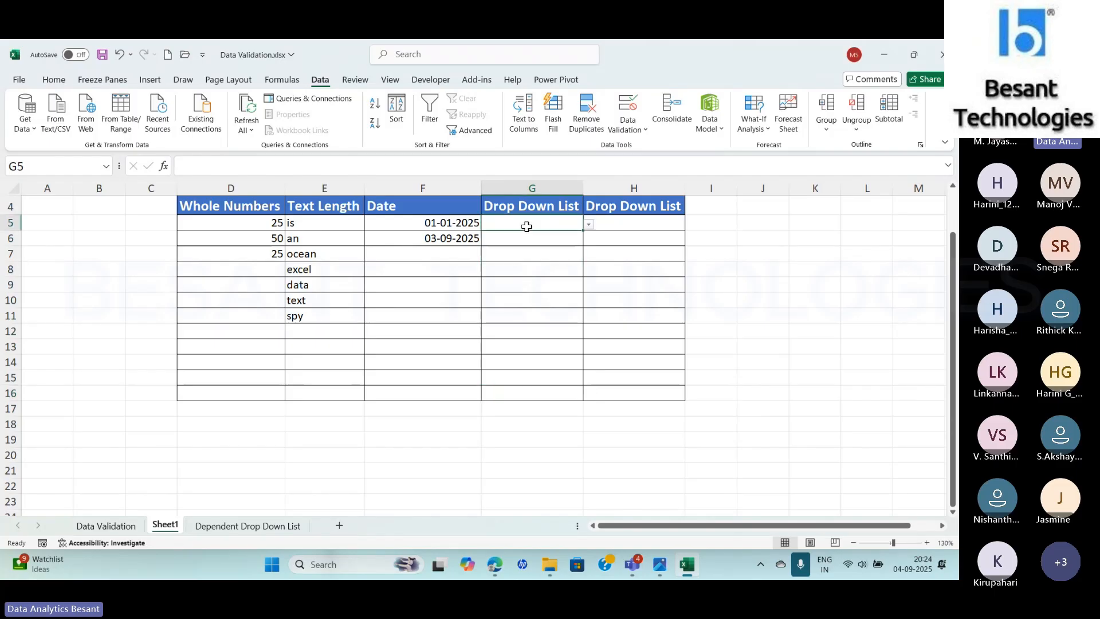
{"action": "left_click", "coordinate": [588, 224]}
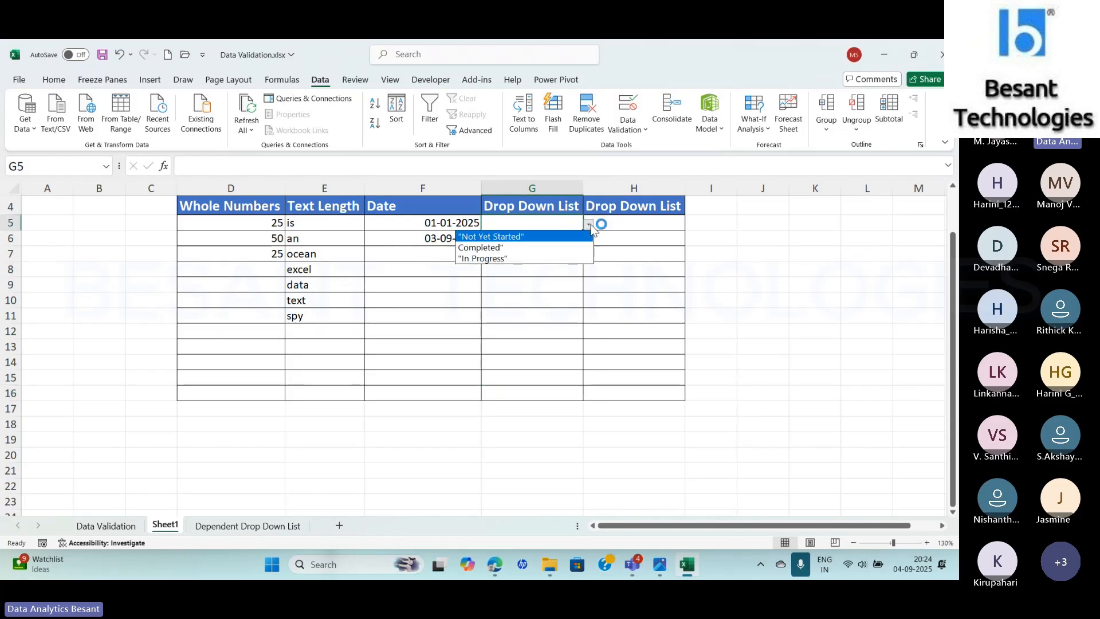
{"action": "left_click", "coordinate": [546, 248]}
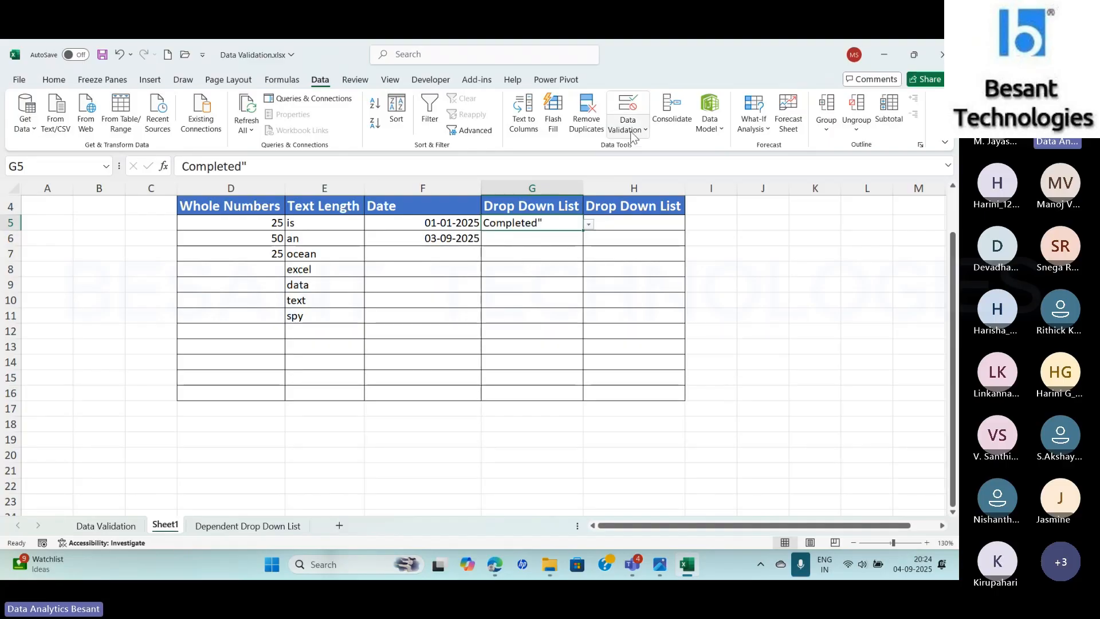
{"action": "left_click", "coordinate": [589, 224]}
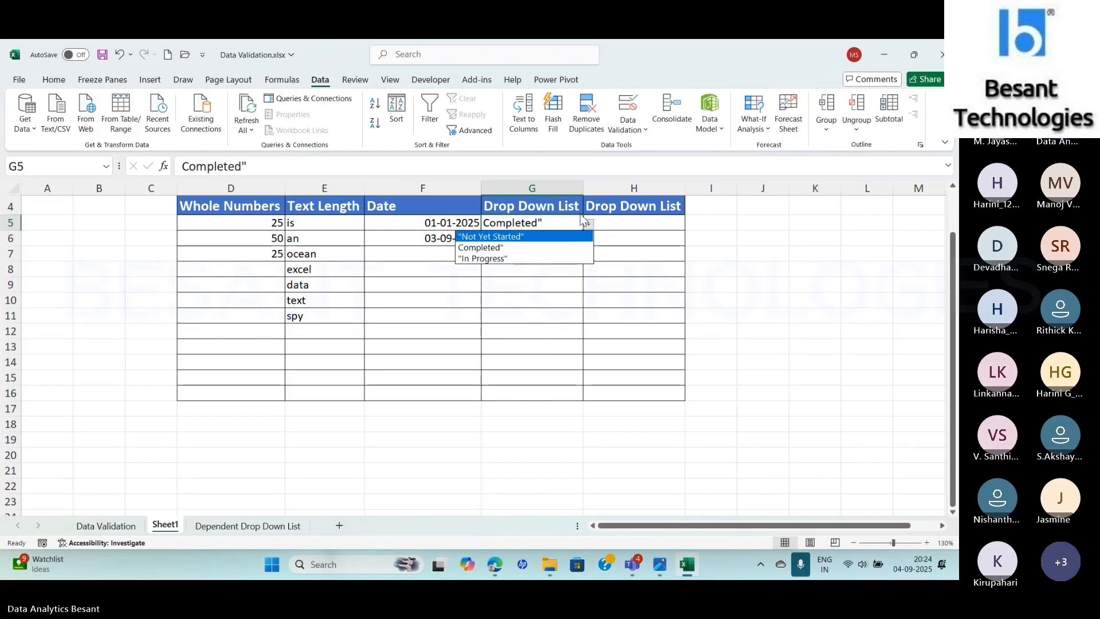
- Reopen the list validation for cells G5 to G16 and delete the quotation mark after Not Yet Started in the source
{"action": "left_click_drag", "start_coordinate": [537, 218], "coordinate": [548, 392]}
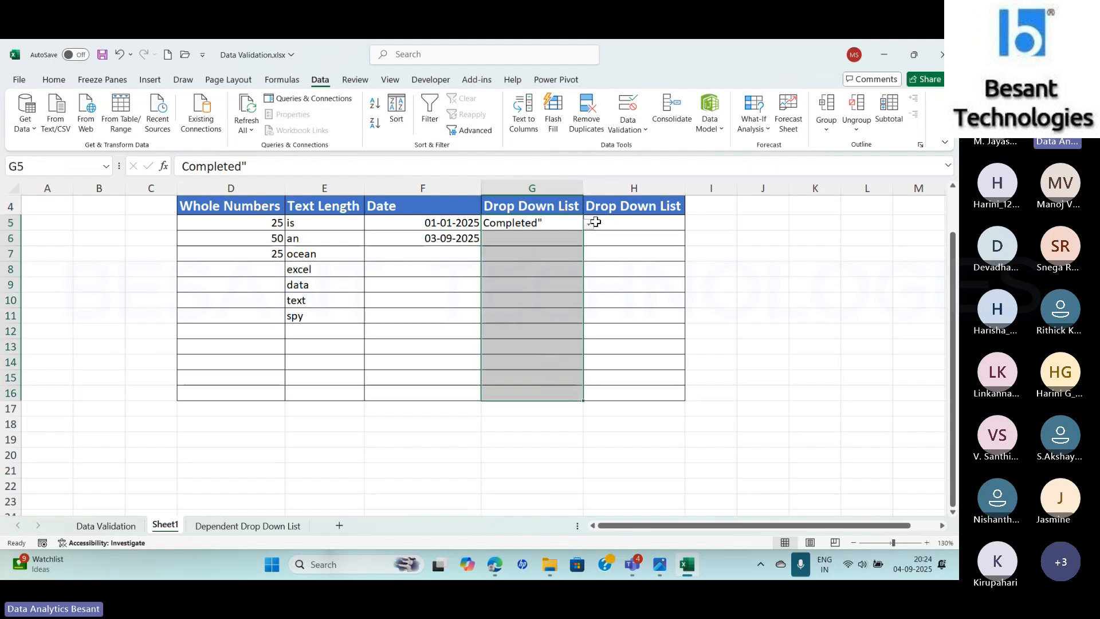
{"action": "left_click", "coordinate": [630, 130]}
{"action": "left_click", "coordinate": [648, 148]}
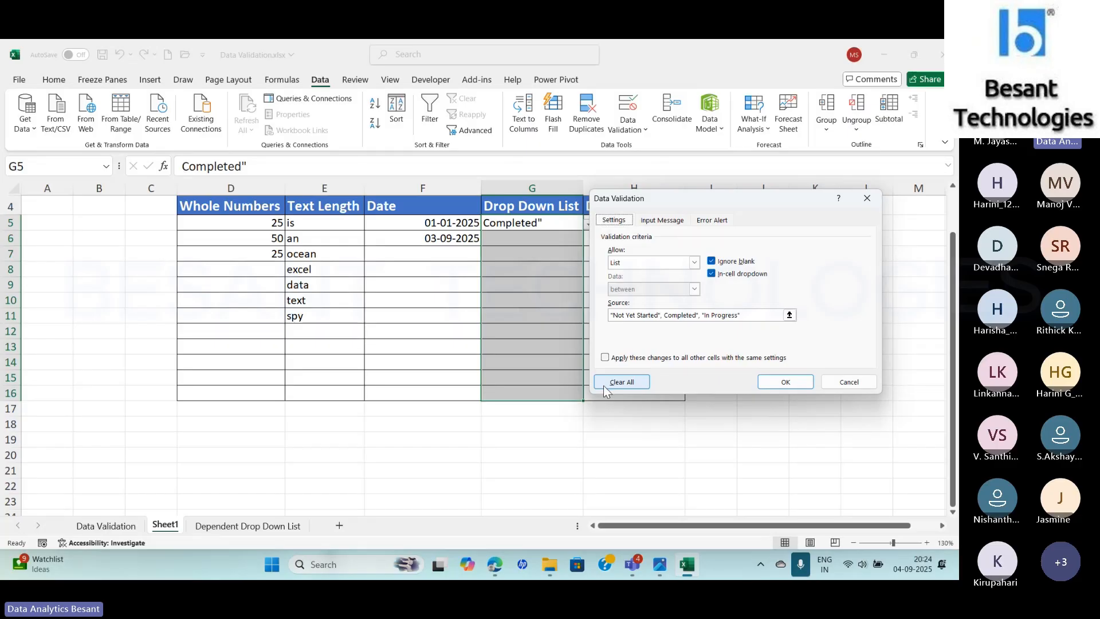
{"action": "left_click", "coordinate": [660, 314]}
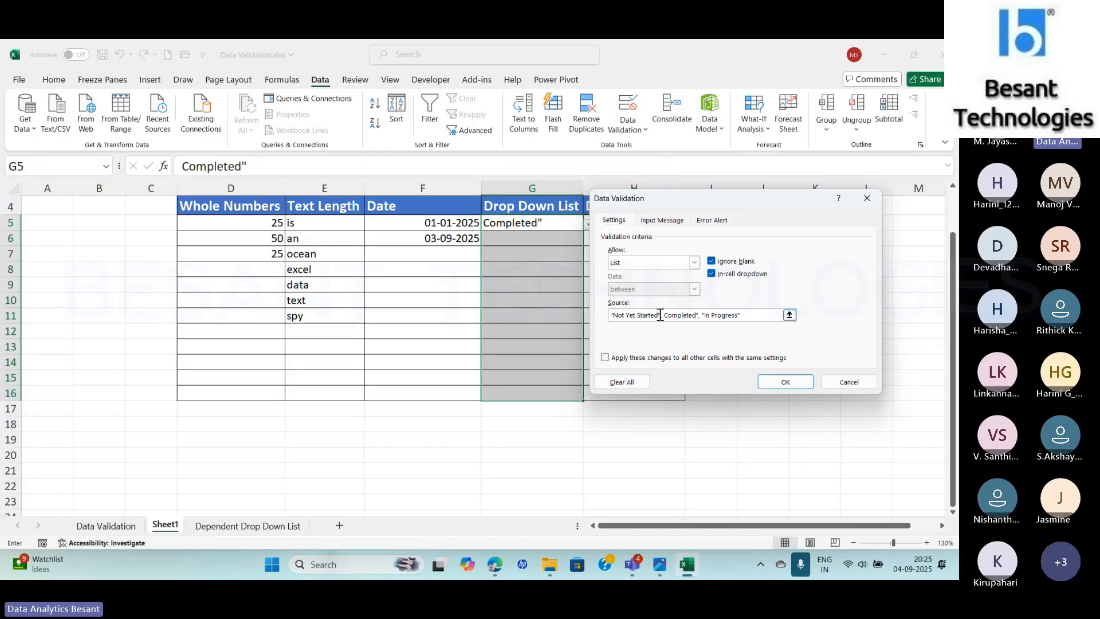
{"action": "key", "text": "Delete"}
{"action": "key", "text": "Delete"}
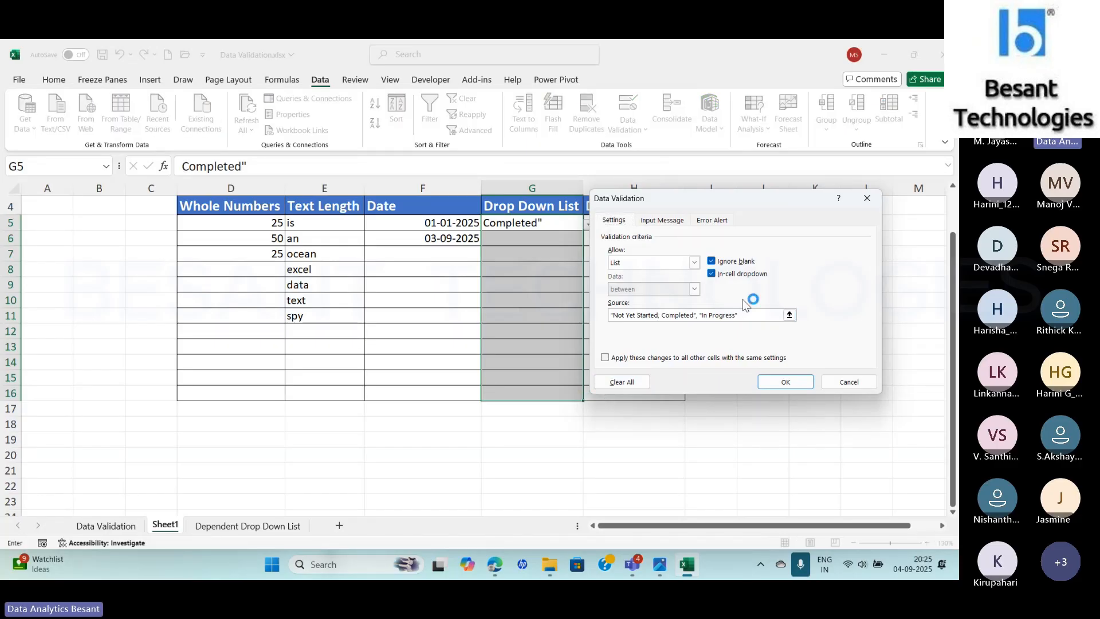
{"action": "key", "text": "Home"}
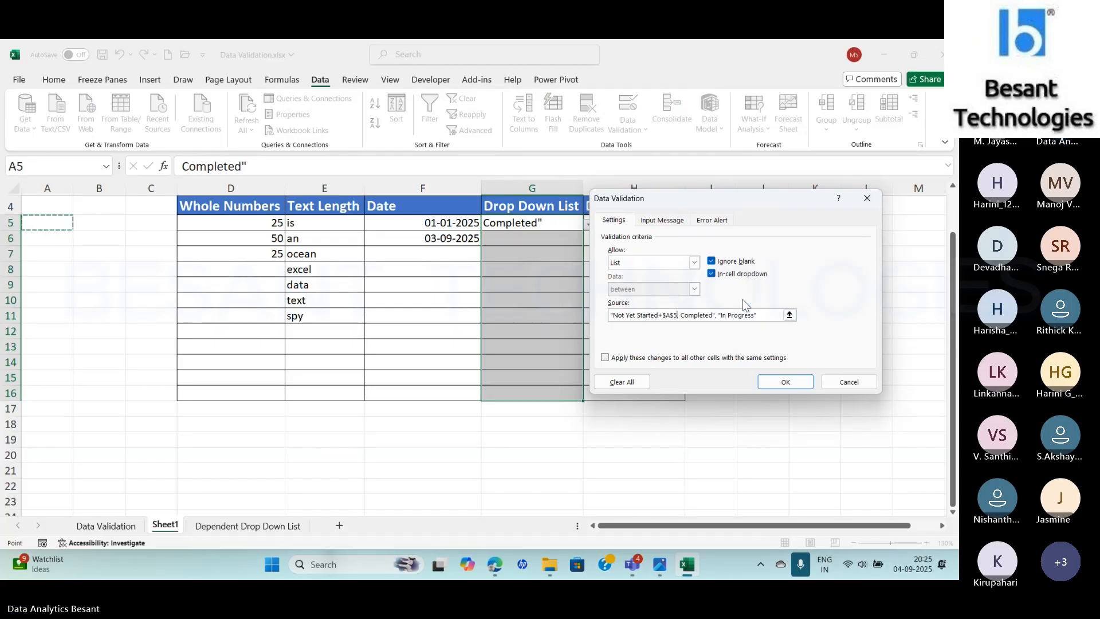
{"action": "key", "text": "BackSpace"}
{"action": "key", "text": "BackSpace"}
{"action": "key", "text": "BackSpace"}
{"action": "key", "text": "BackSpace"}
{"action": "key", "text": "BackSpace"}
{"action": "key", "text": "BackSpace"}
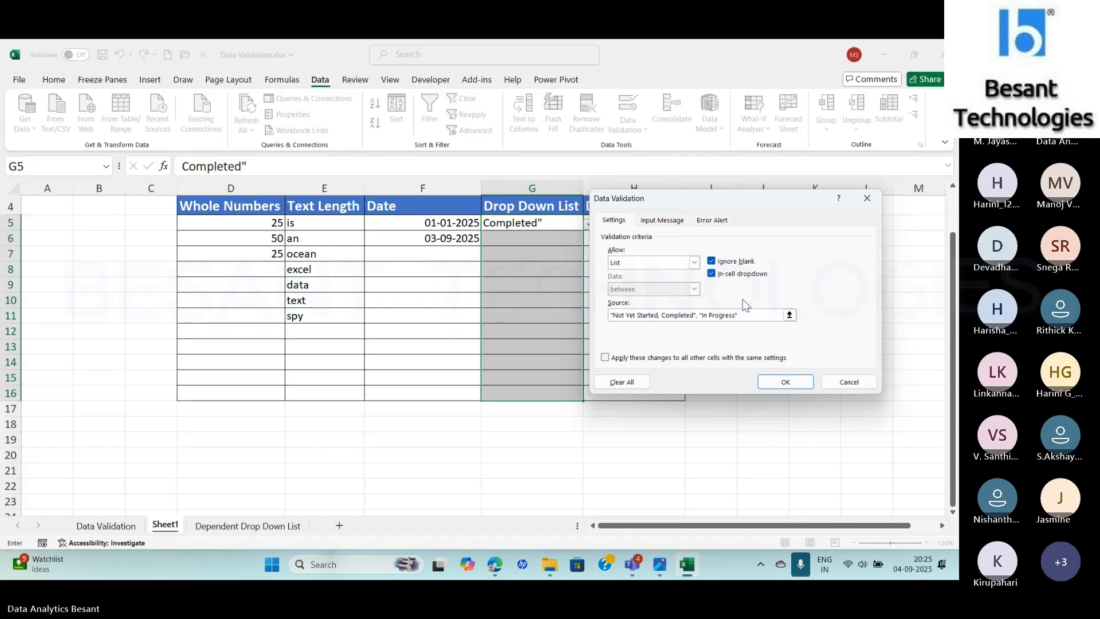
{"action": "type", "text": "+"}
{"action": "key", "text": "Right"}
{"action": "key", "text": "BackSpace"}
{"action": "key", "text": "BackSpace"}
{"action": "key", "text": "BackSpace"}
{"action": "key", "text": "BackSpace"}
{"action": "key", "text": "BackSpace"}
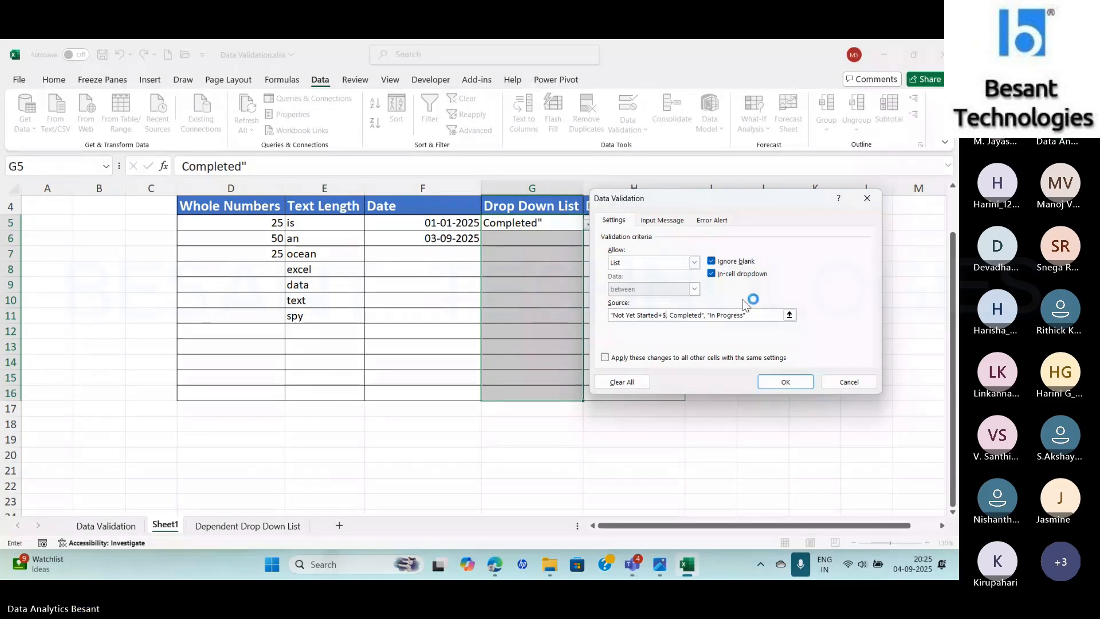
- Remove the remaining quotation marks so the list source reads Not Yet Started, Completed, In Progress, and apply the rule
{"action": "left_click", "coordinate": [747, 313]}
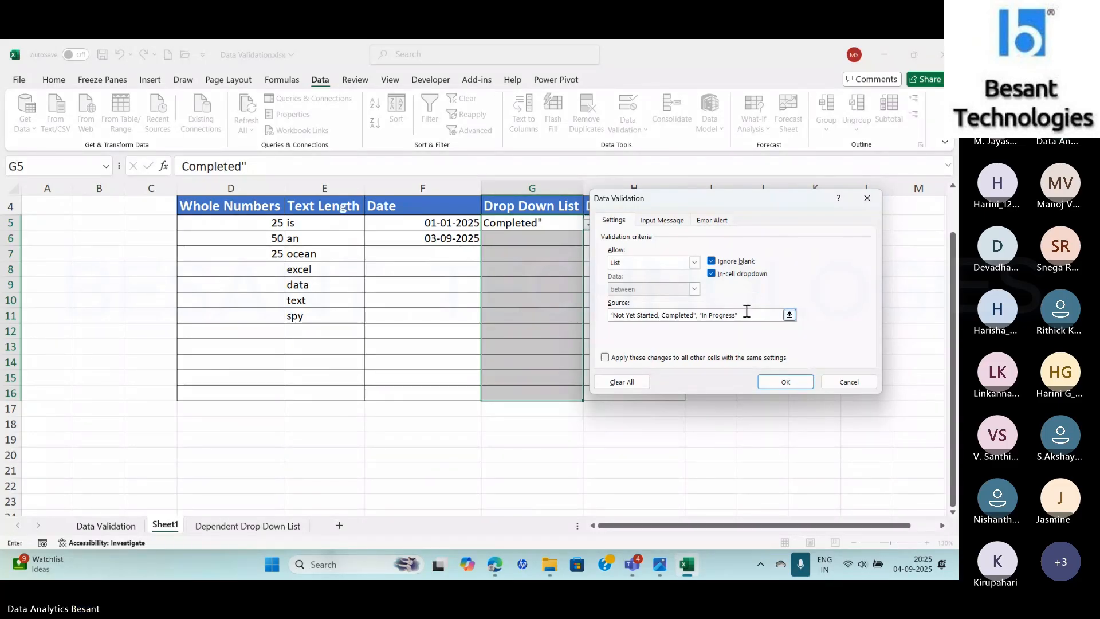
{"action": "key", "text": "BackSpace"}
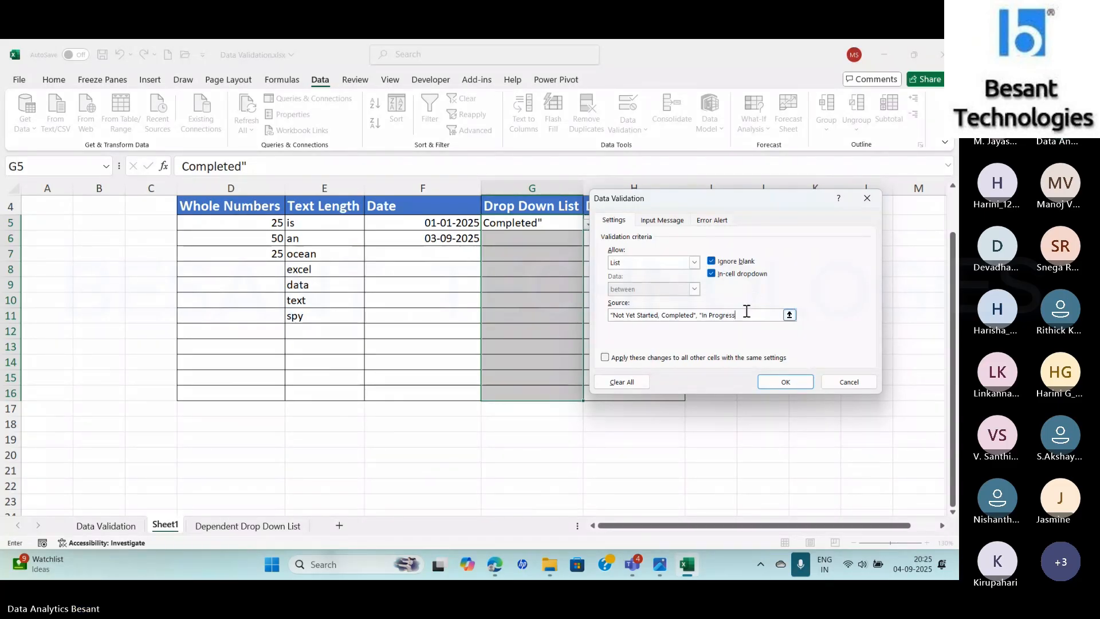
{"action": "left_click", "coordinate": [702, 315]}
{"action": "key", "text": "BackSpace"}
{"action": "left_click", "coordinate": [697, 315]}
{"action": "key", "text": "BackSpace"}
{"action": "key", "text": "BackSpace"}
{"action": "type", "text": ","}
{"action": "left_click", "coordinate": [784, 381]}
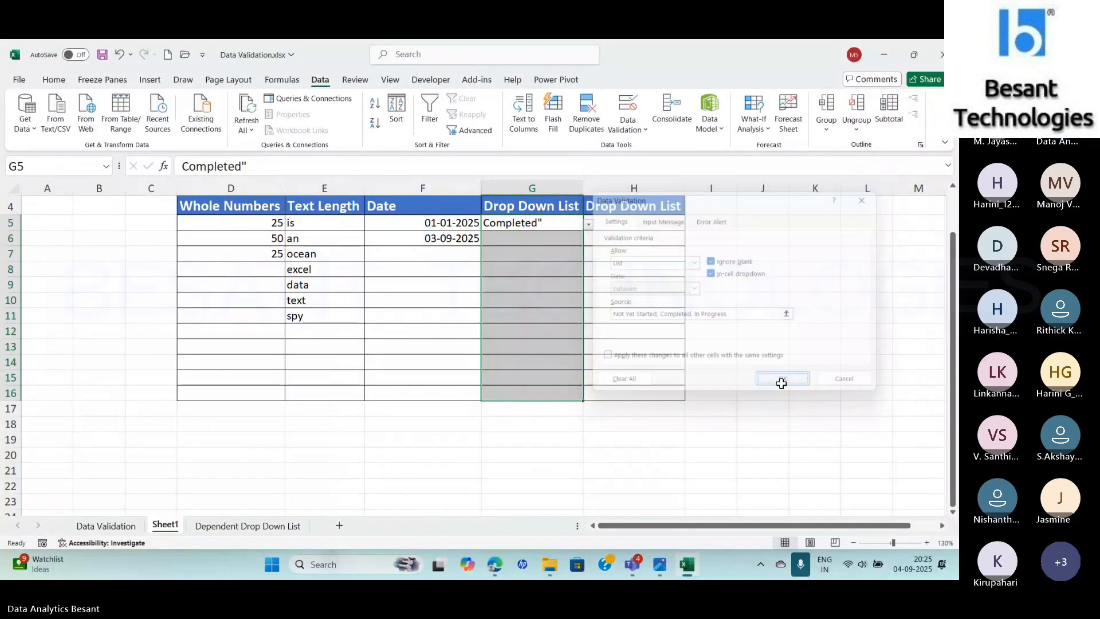
- Choose Completed from the drop-down list in cell G5, and change the selection to In Progress
{"action": "left_click", "coordinate": [589, 224]}
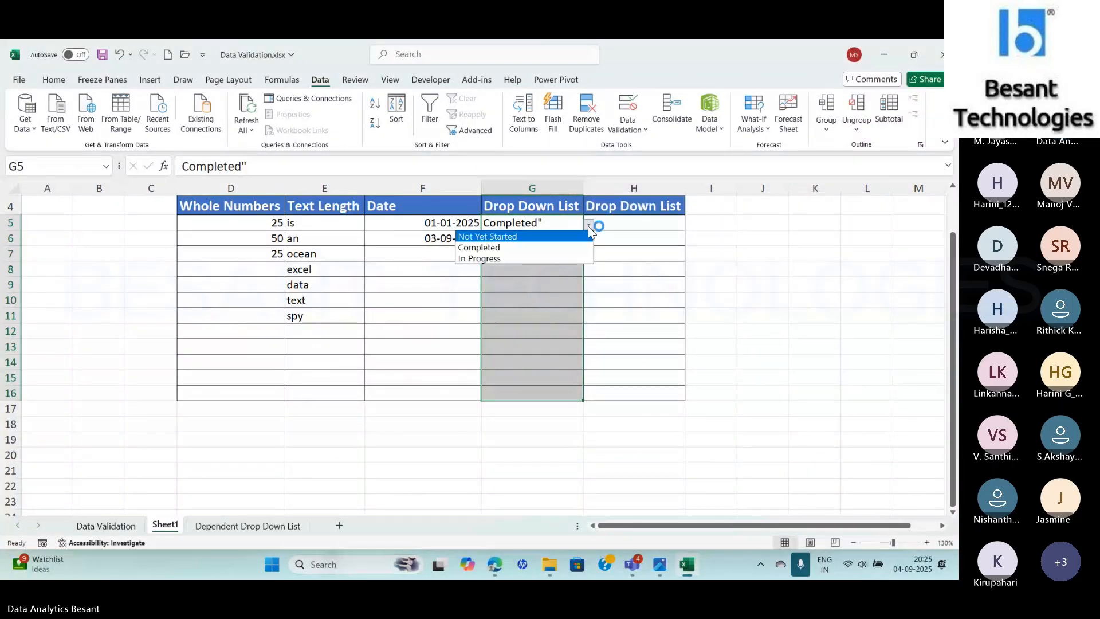
{"action": "left_click", "coordinate": [559, 246]}
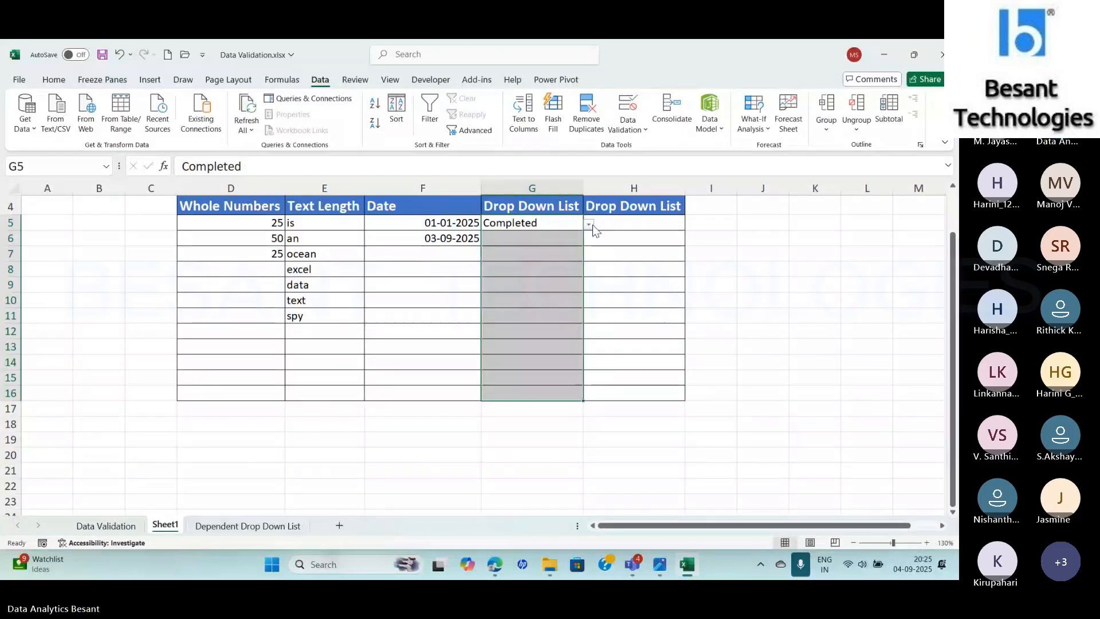
{"action": "left_click", "coordinate": [589, 225]}
{"action": "left_click", "coordinate": [575, 258]}
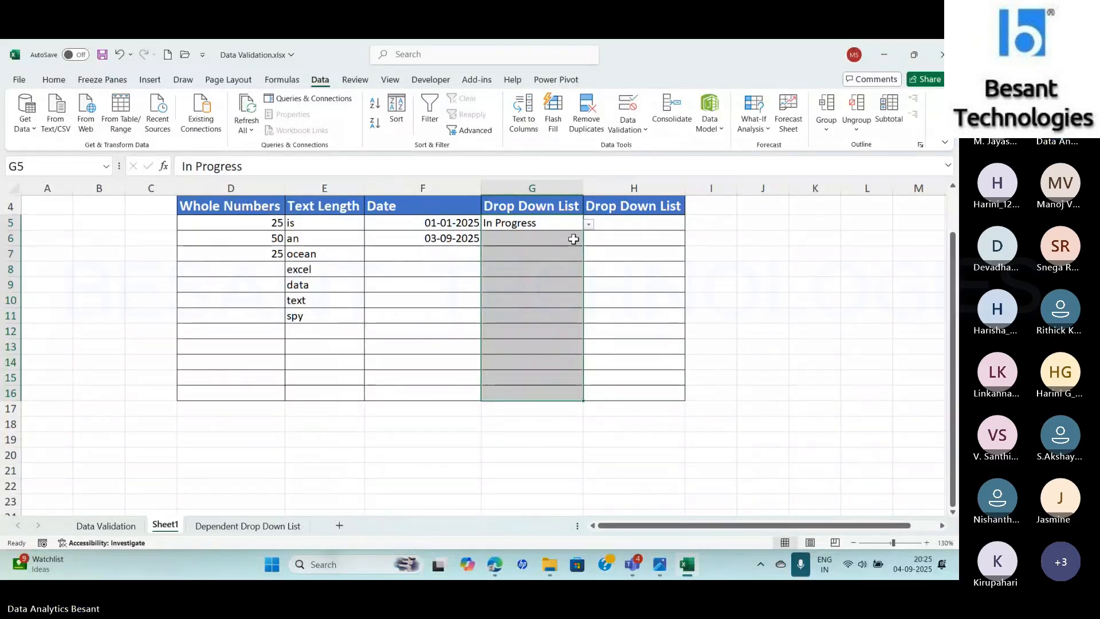
- Choose Completed from the drop-down list in cell G6 and Not Yet Started in cell G7
{"action": "left_click", "coordinate": [573, 239]}
{"action": "left_click", "coordinate": [588, 240]}
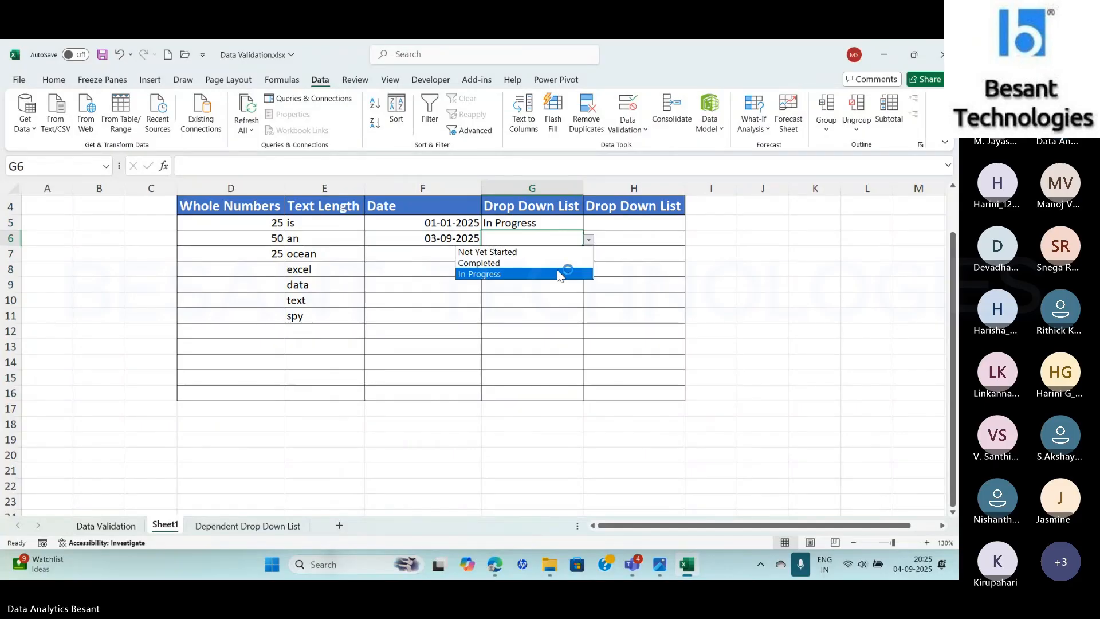
{"action": "left_click", "coordinate": [561, 262]}
{"action": "left_click", "coordinate": [561, 259]}
{"action": "left_click", "coordinate": [589, 255]}
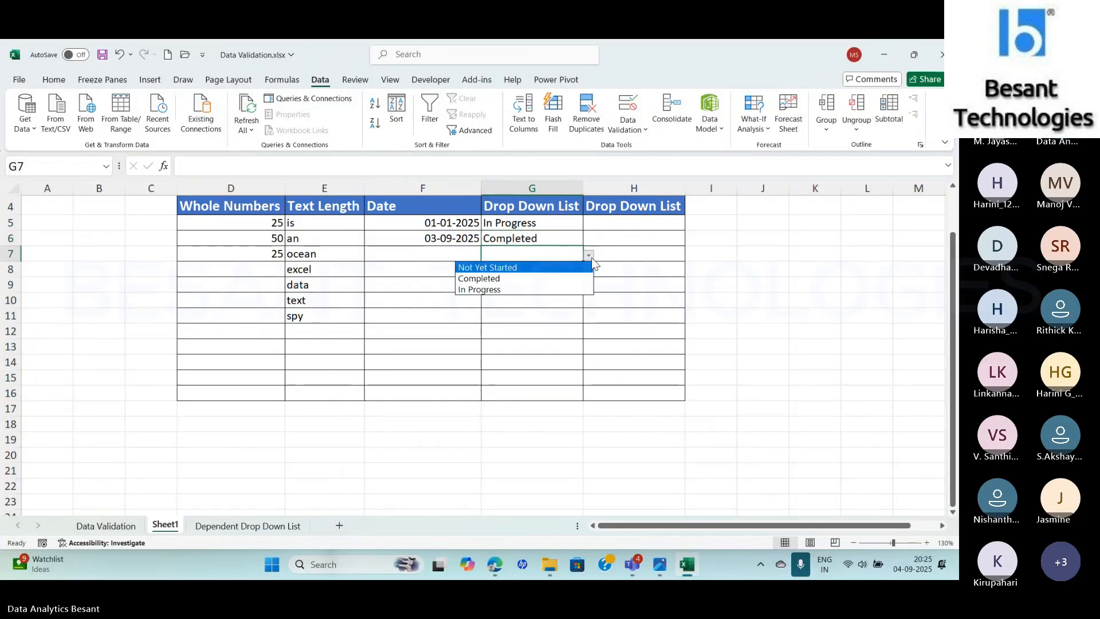
{"action": "left_click", "coordinate": [562, 271]}
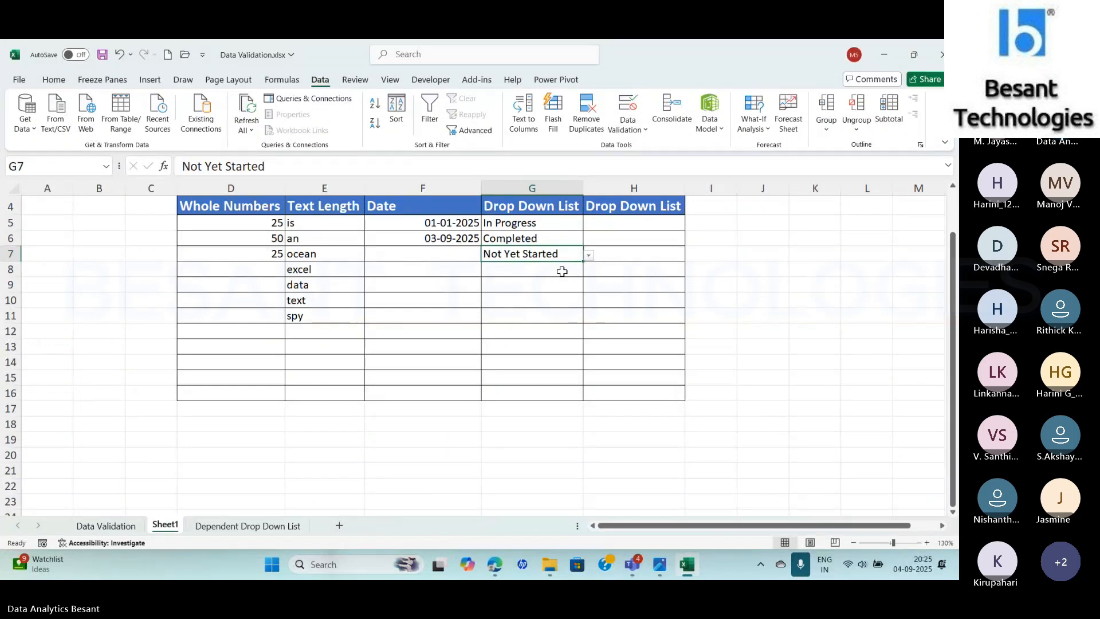
- Switch to the Teams meeting window, page through the participant tiles, and return to the Excel workbook
{"action": "key", "text": "alt+Tab"}
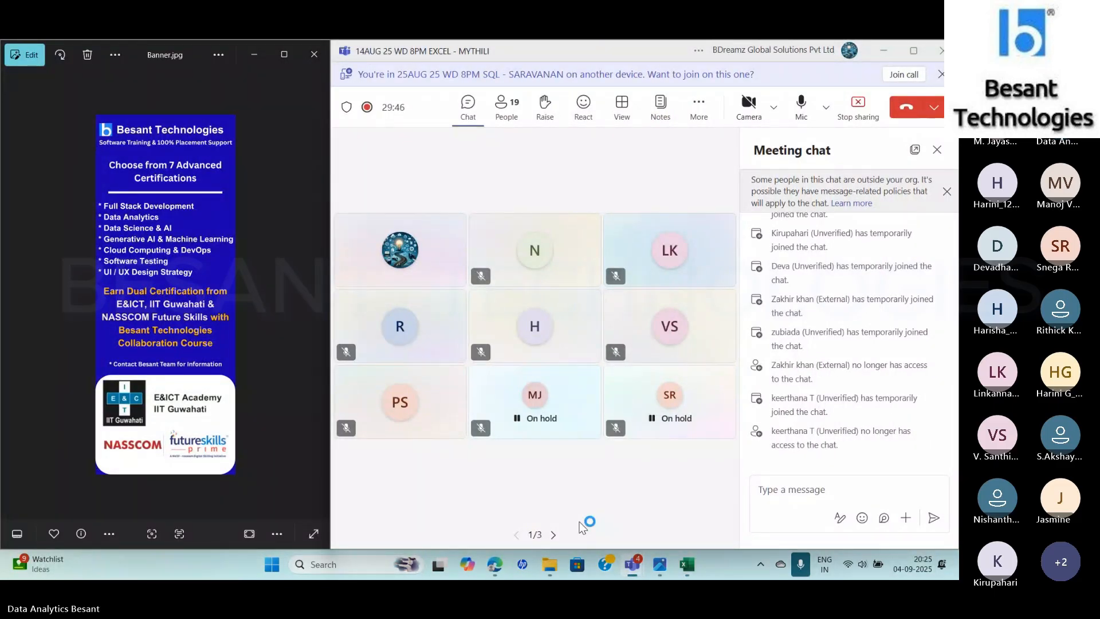
{"action": "left_click", "coordinate": [553, 535]}
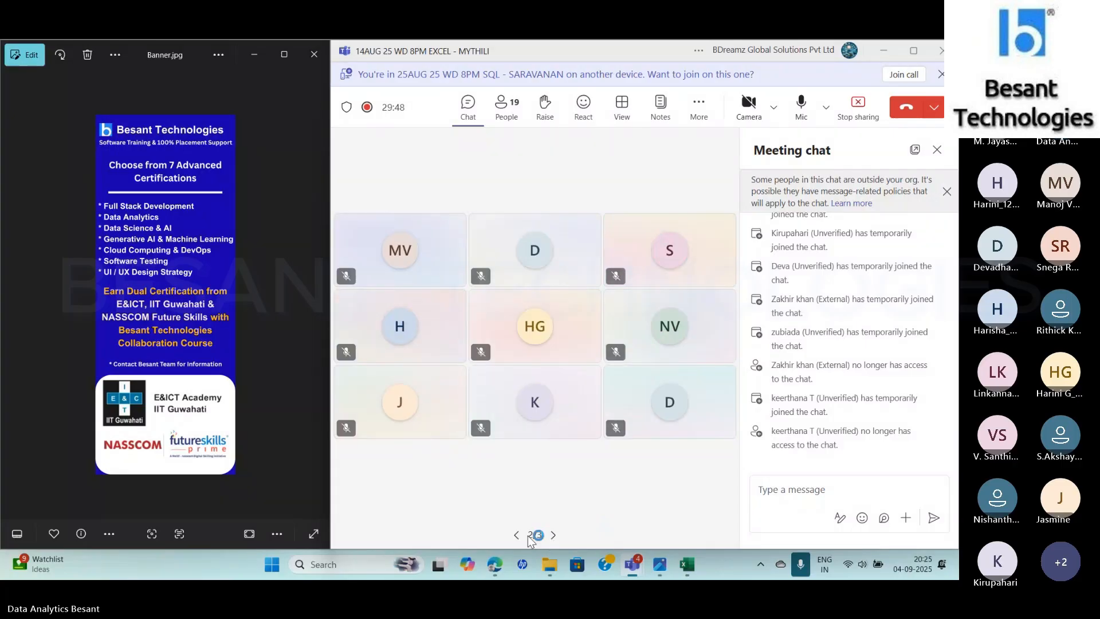
{"action": "left_click", "coordinate": [553, 534]}
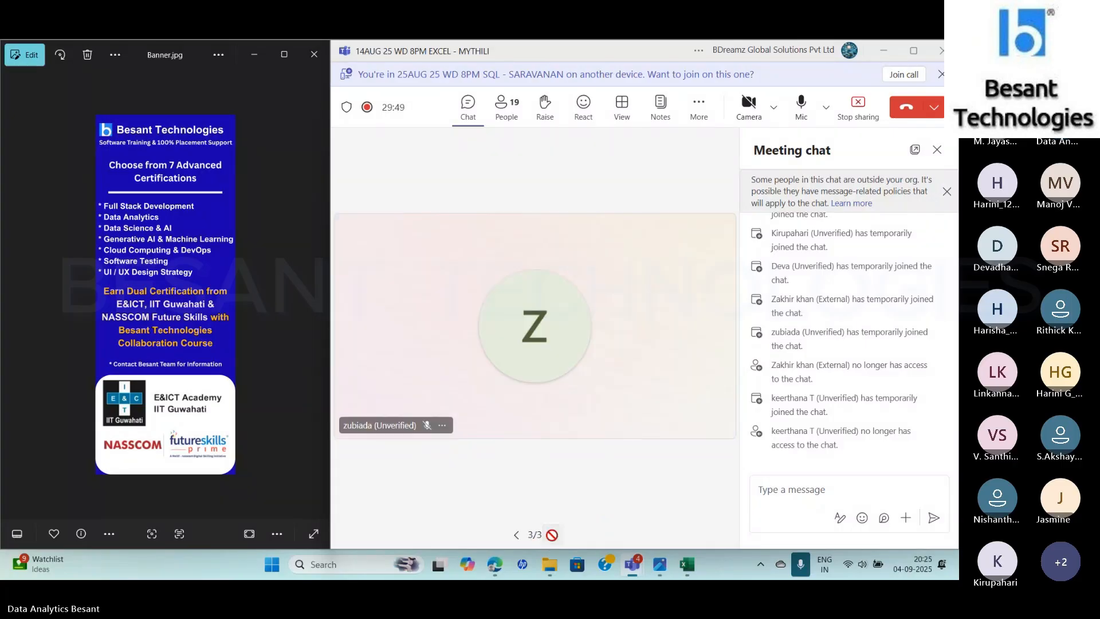
{"action": "left_click", "coordinate": [517, 535]}
{"action": "key", "text": "alt+Tab"}
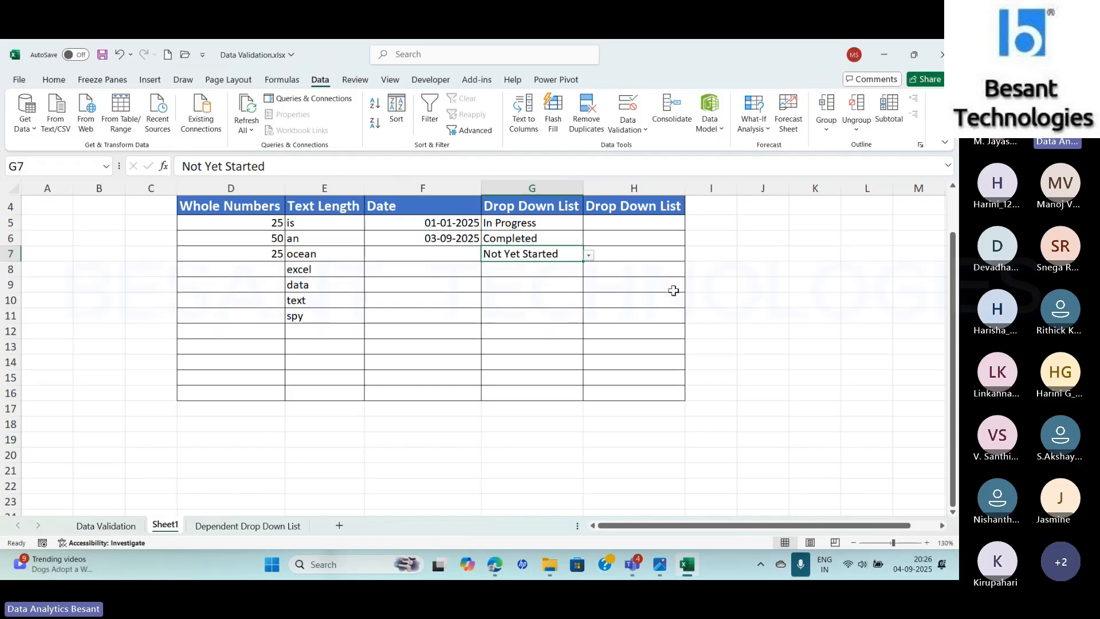
- Copy the place names London to Brighton Beach from the Data Validation sheet into Sheet1, starting at cell K6
{"action": "left_click", "coordinate": [808, 239]}
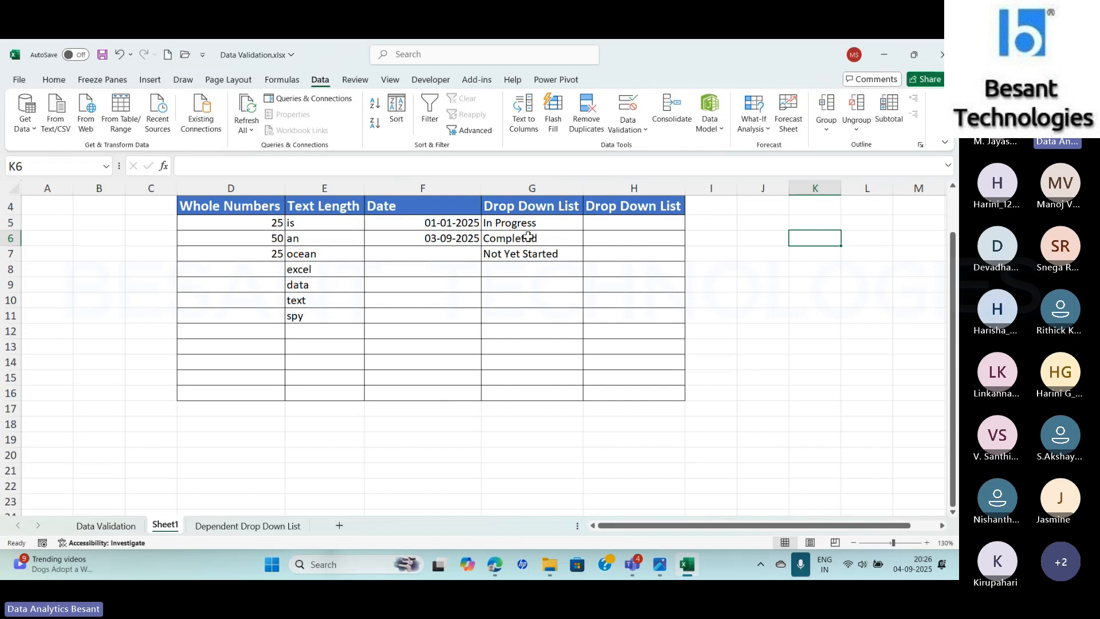
{"action": "left_click", "coordinate": [115, 524]}
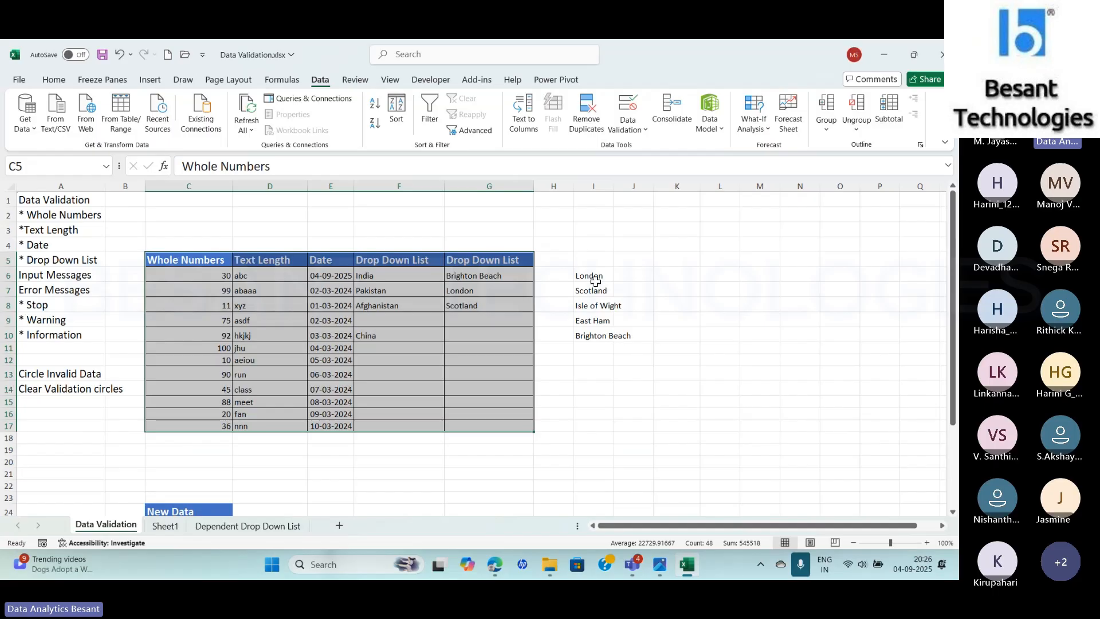
{"action": "left_click_drag", "start_coordinate": [590, 276], "coordinate": [592, 335]}
{"action": "key", "text": "ctrl+c"}
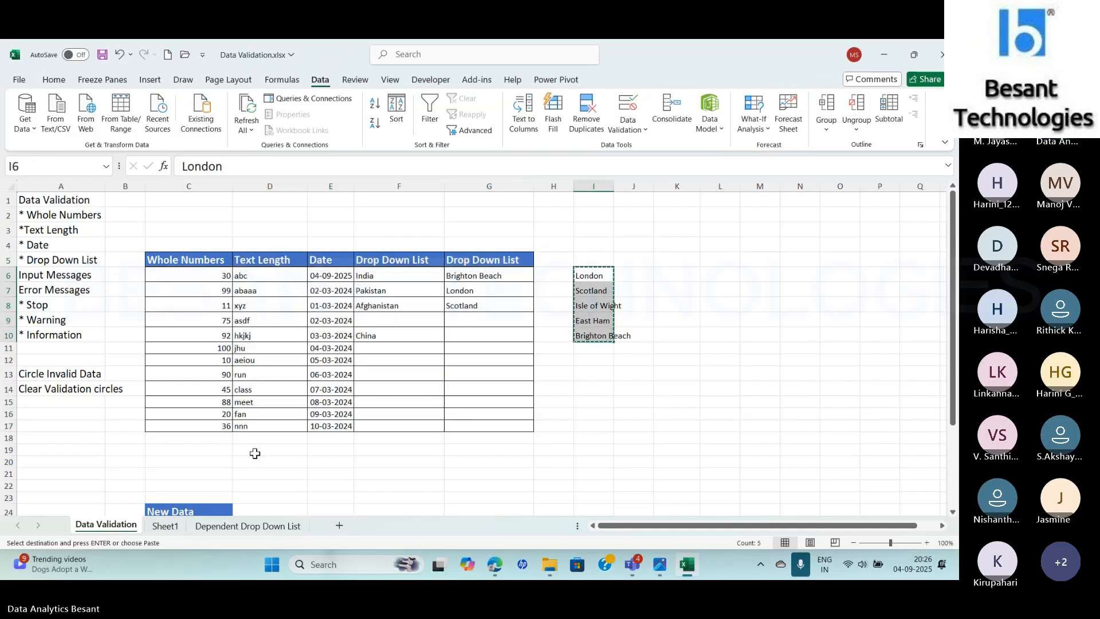
{"action": "left_click", "coordinate": [166, 525]}
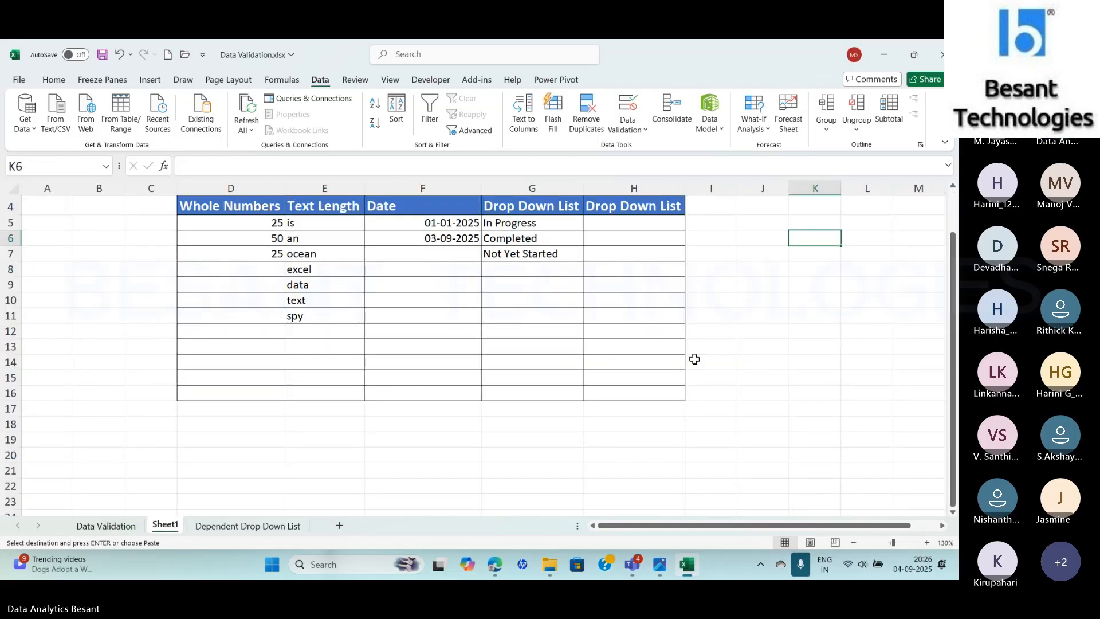
{"action": "key", "text": "ctrl+v"}
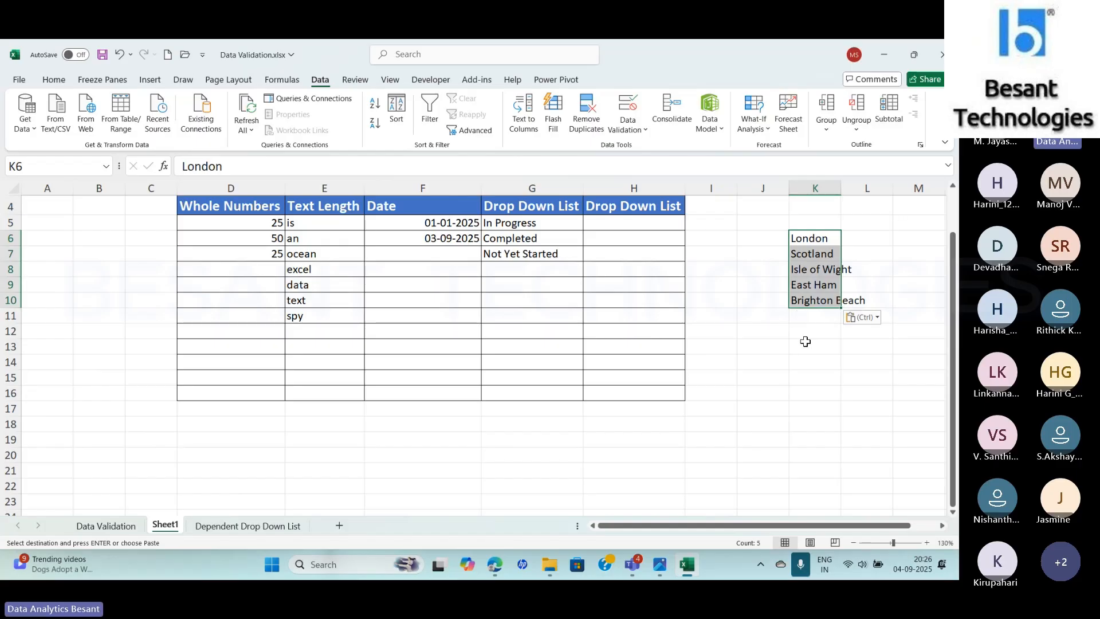
- Apply a list validation to cells H5 to H16 with the place names in =$K$6:$K$10 as the source
{"action": "left_click", "coordinate": [613, 221]}
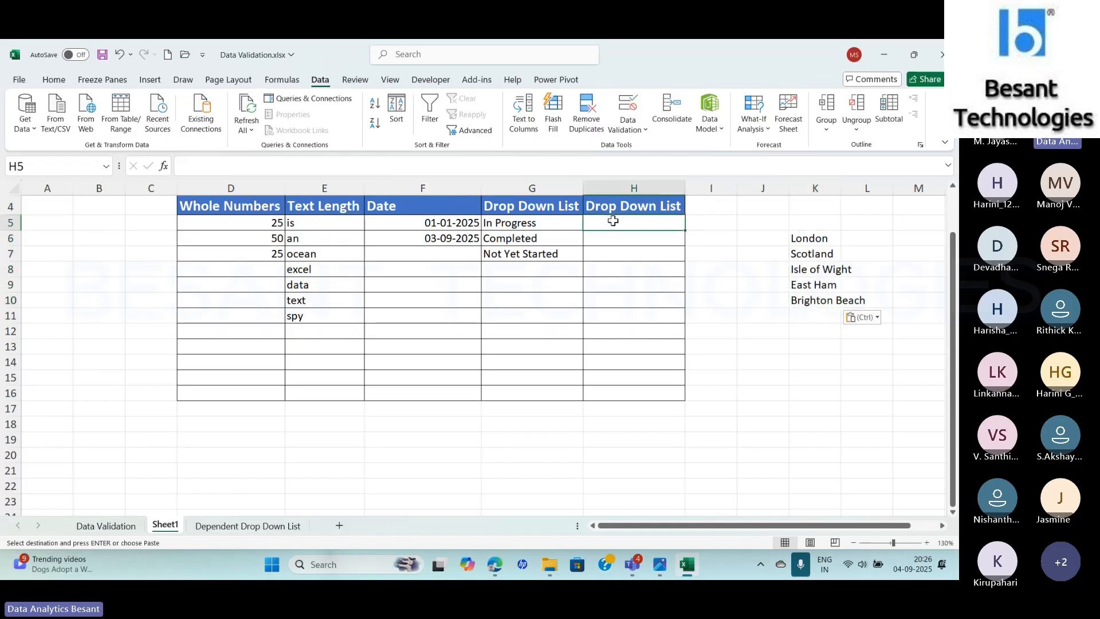
{"action": "left_click_drag", "start_coordinate": [616, 221], "coordinate": [614, 394]}
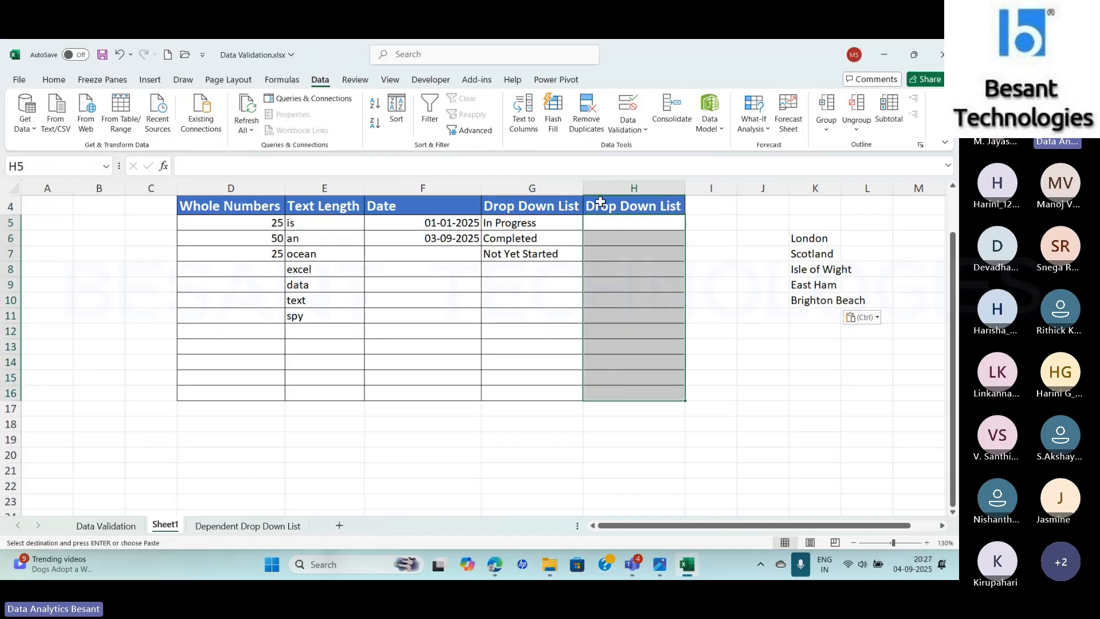
{"action": "left_click", "coordinate": [638, 129]}
{"action": "left_click", "coordinate": [656, 149]}
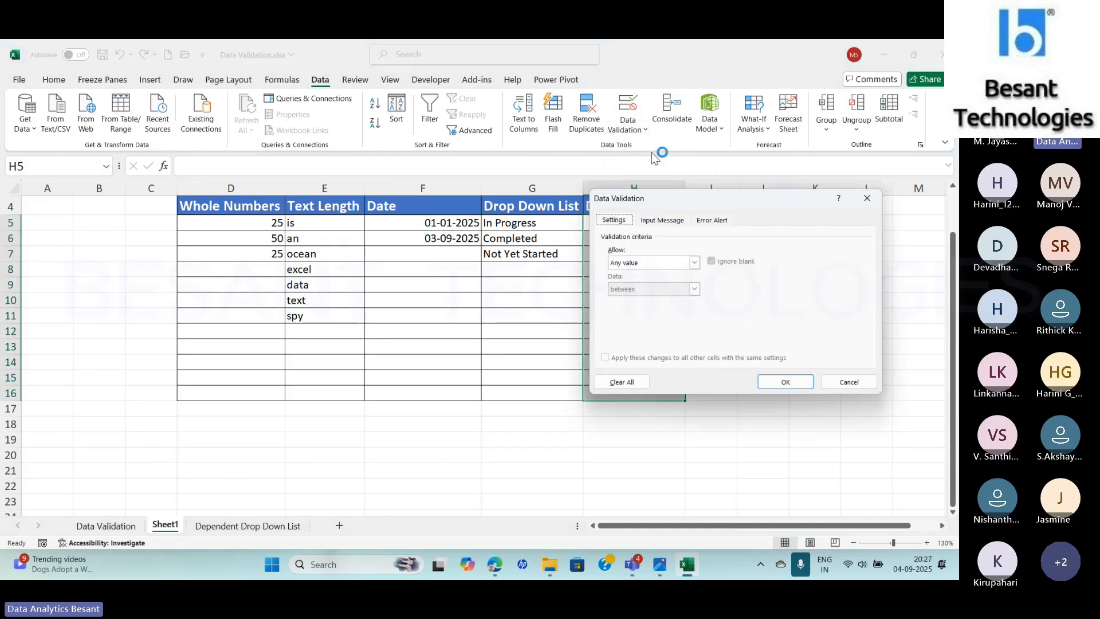
{"action": "left_click", "coordinate": [630, 261]}
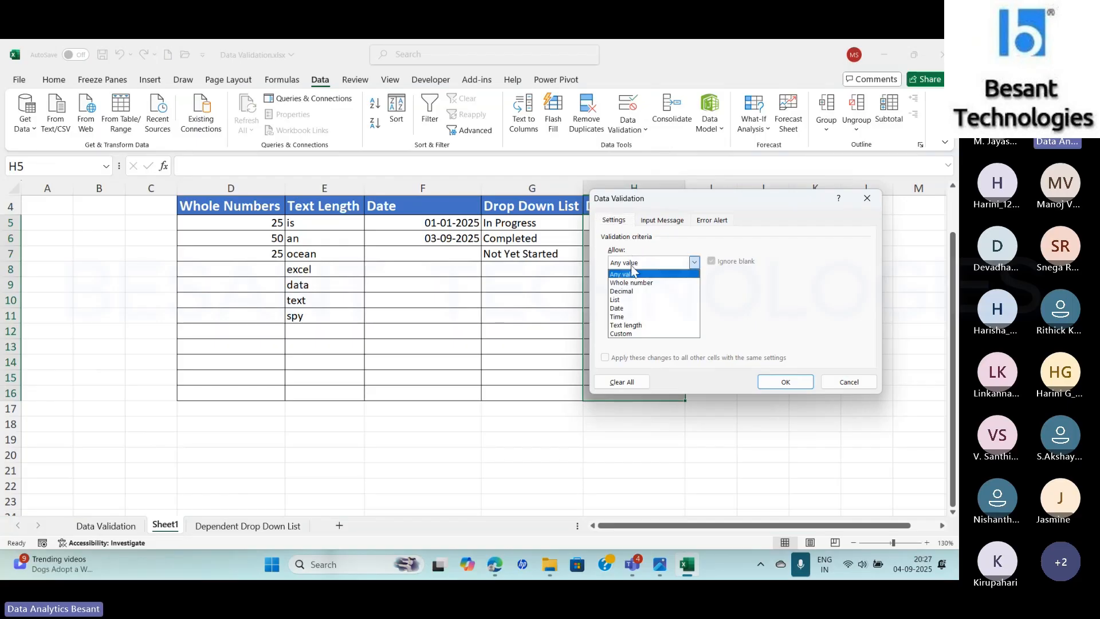
{"action": "left_click", "coordinate": [631, 301]}
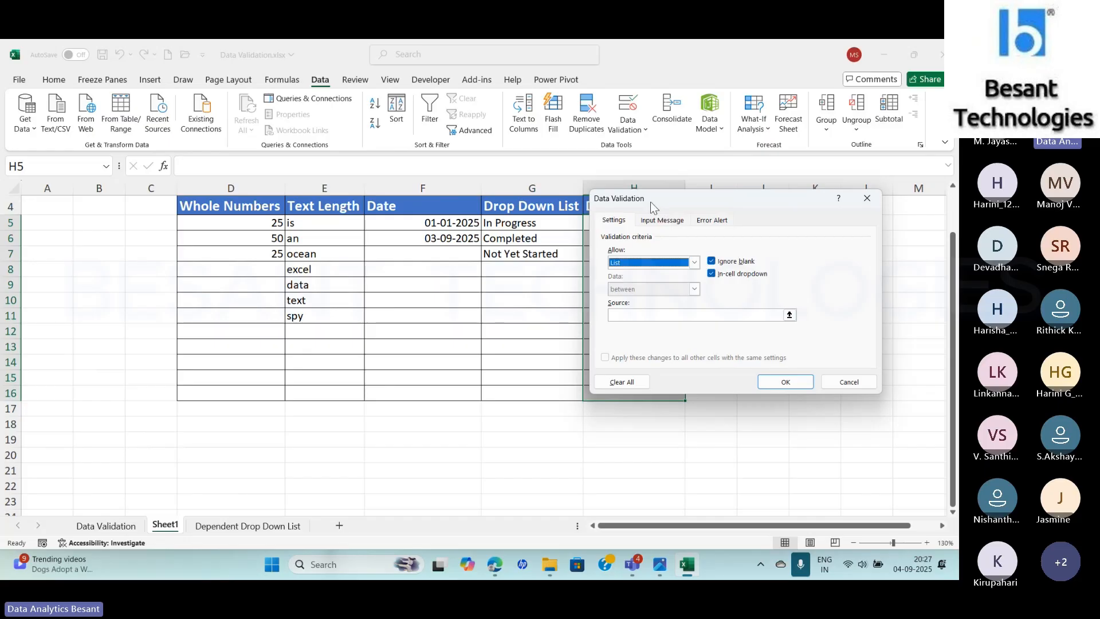
{"action": "left_click_drag", "start_coordinate": [651, 202], "coordinate": [453, 241]}
{"action": "left_click", "coordinate": [429, 355]}
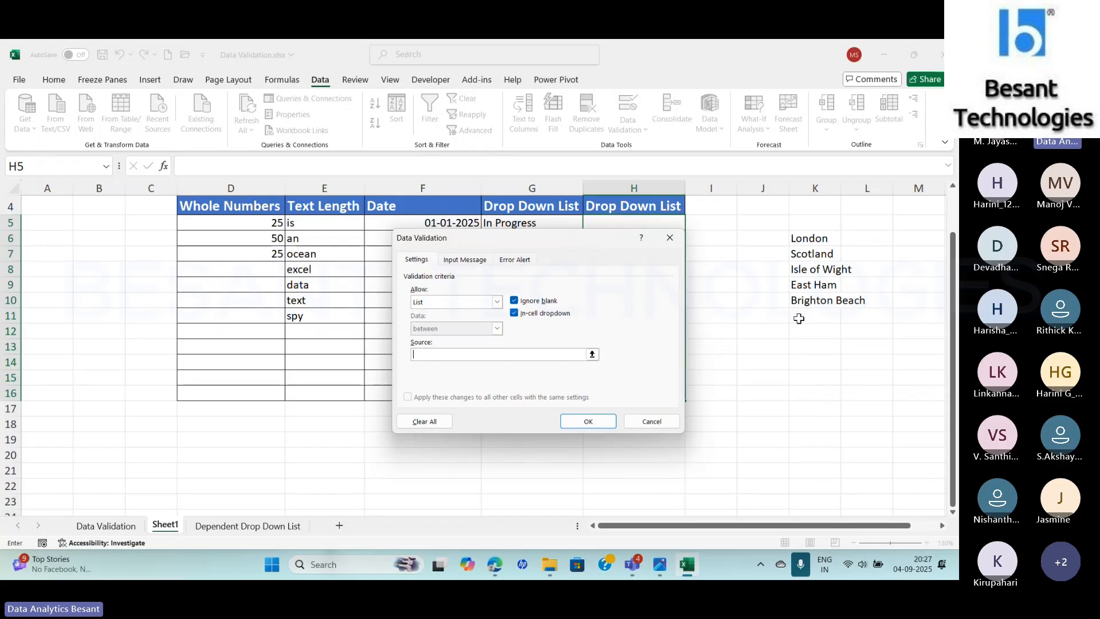
{"action": "left_click_drag", "start_coordinate": [809, 237], "coordinate": [813, 302]}
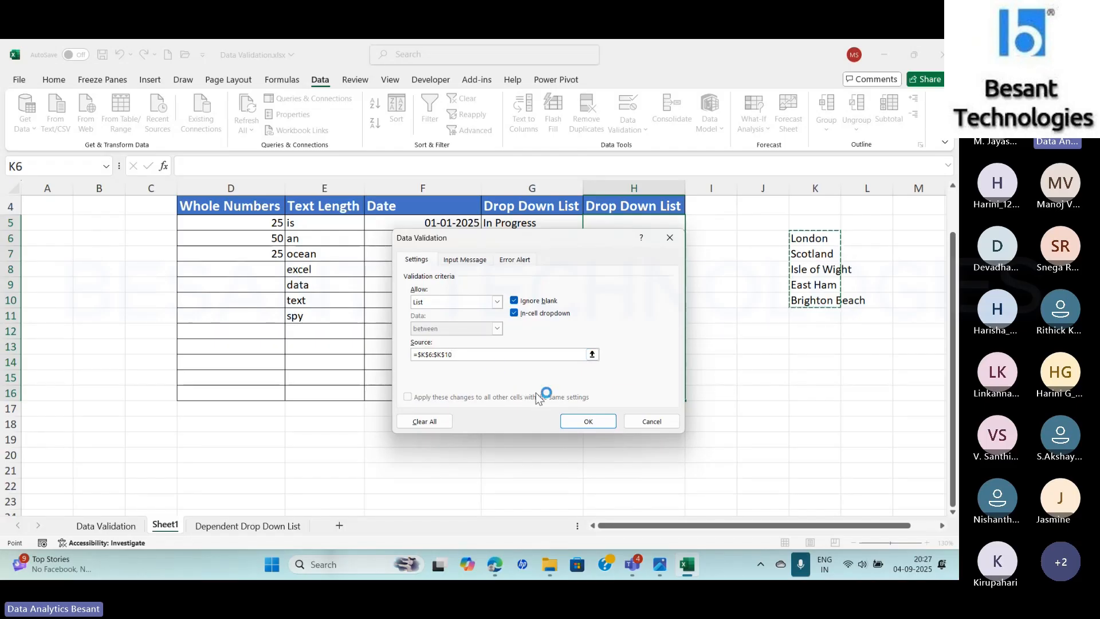
{"action": "left_click", "coordinate": [588, 421]}
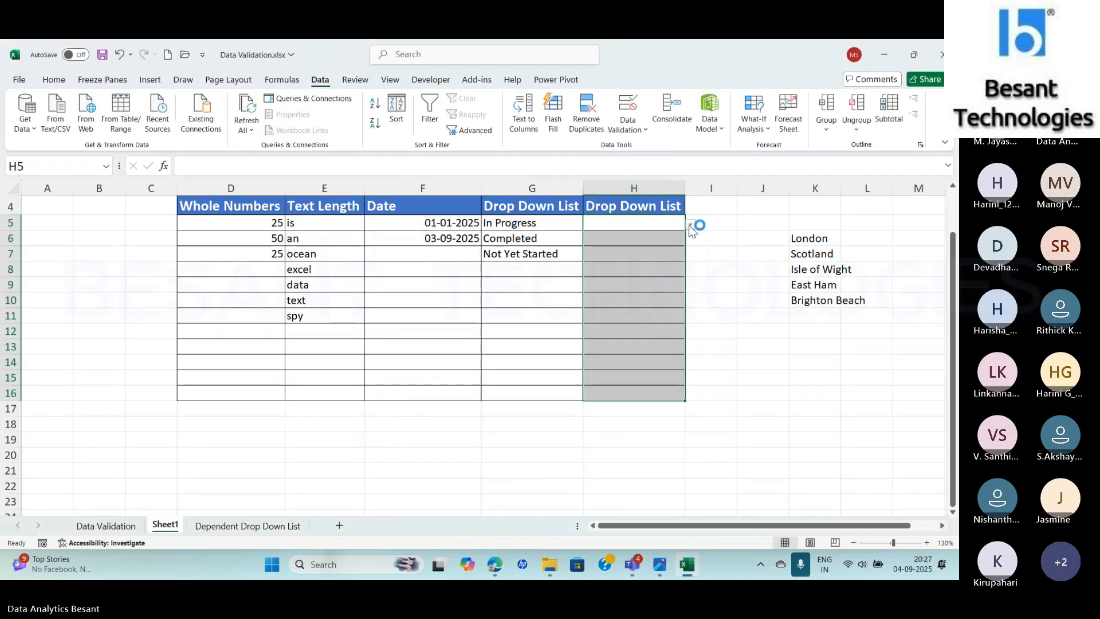
- Choose London from the drop-down list in cell H5 and Isle of Wight in cell H6
{"action": "left_click", "coordinate": [691, 225]}
{"action": "left_click", "coordinate": [626, 237]}
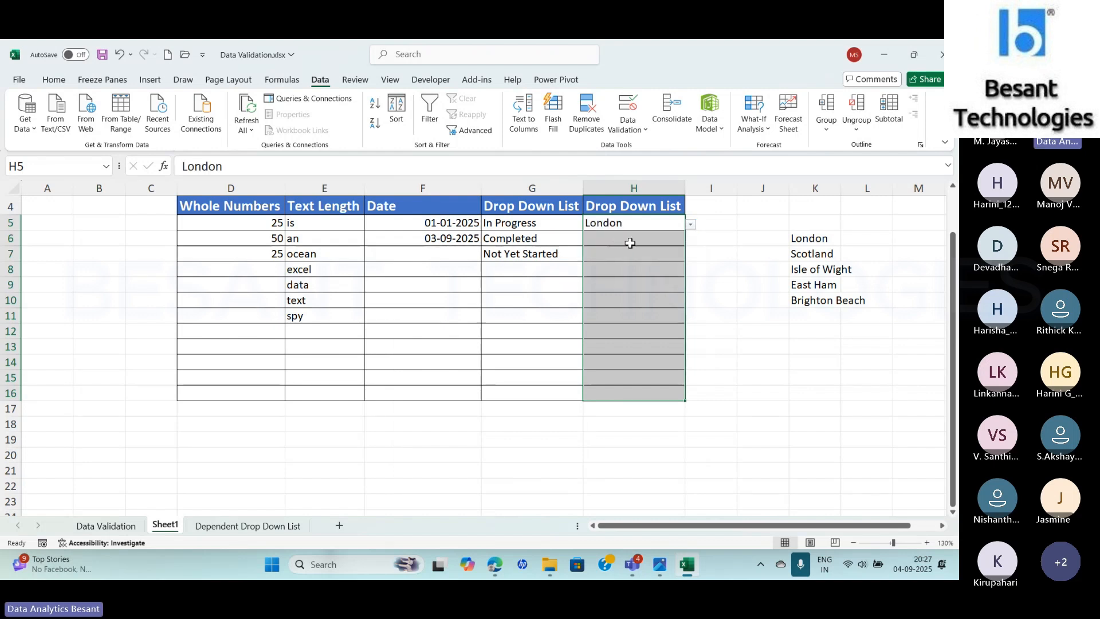
{"action": "left_click", "coordinate": [629, 243]}
{"action": "left_click", "coordinate": [690, 240]}
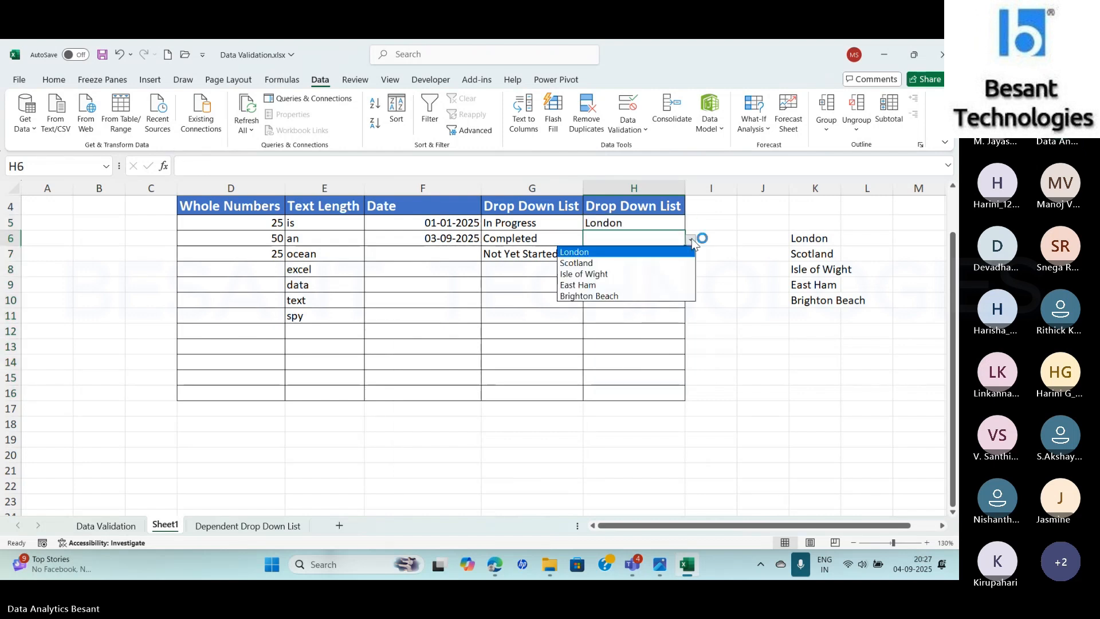
{"action": "left_click", "coordinate": [651, 273]}
- Choose Brighton Beach from the drop-down list in cell H7 and East Ham in cell H8
{"action": "left_click", "coordinate": [651, 255]}
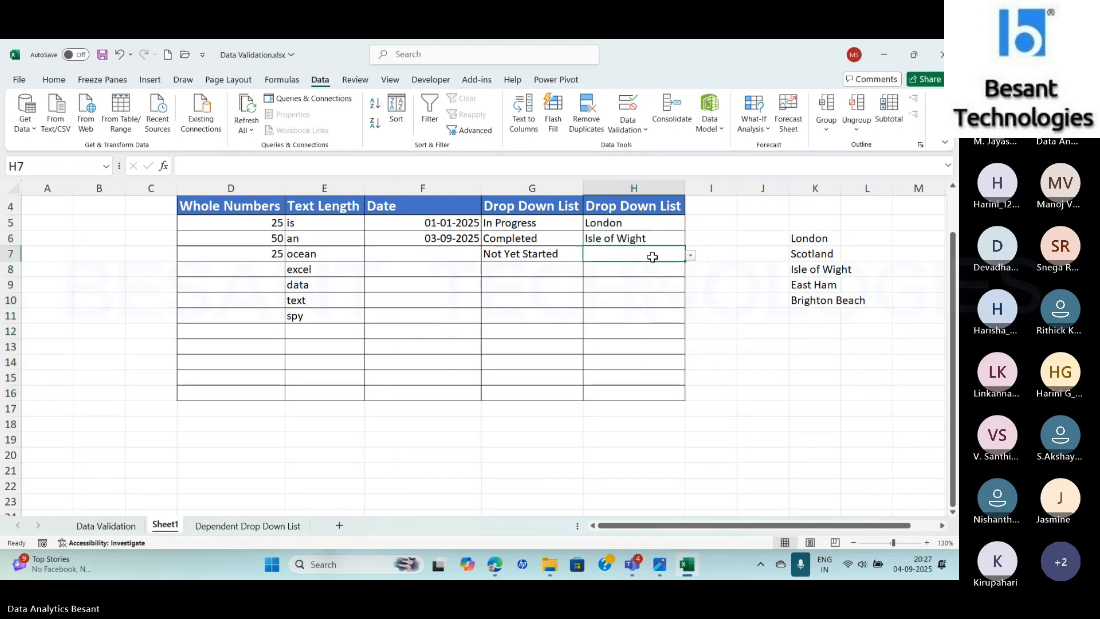
{"action": "left_click", "coordinate": [691, 255]}
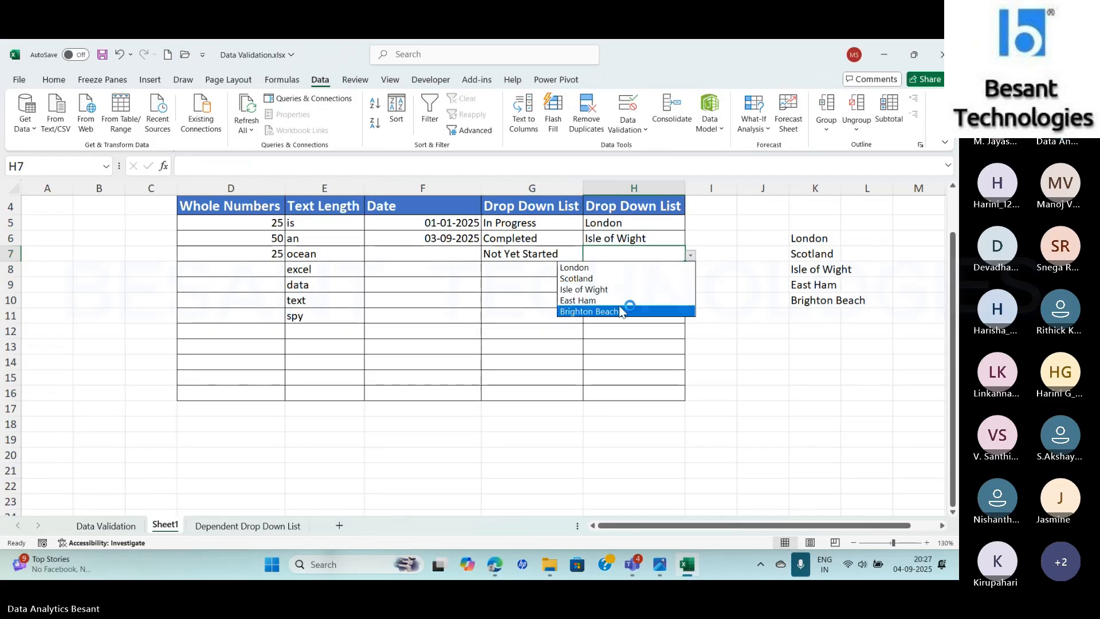
{"action": "left_click", "coordinate": [621, 312]}
{"action": "left_click", "coordinate": [673, 270]}
{"action": "left_click", "coordinate": [691, 270]}
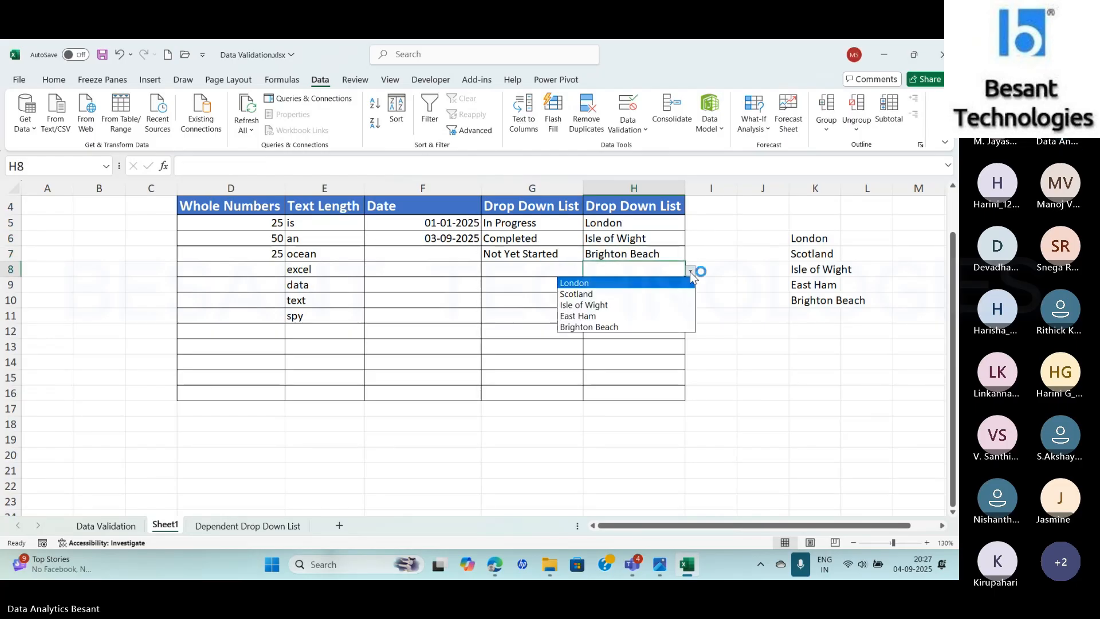
{"action": "left_click", "coordinate": [627, 316]}
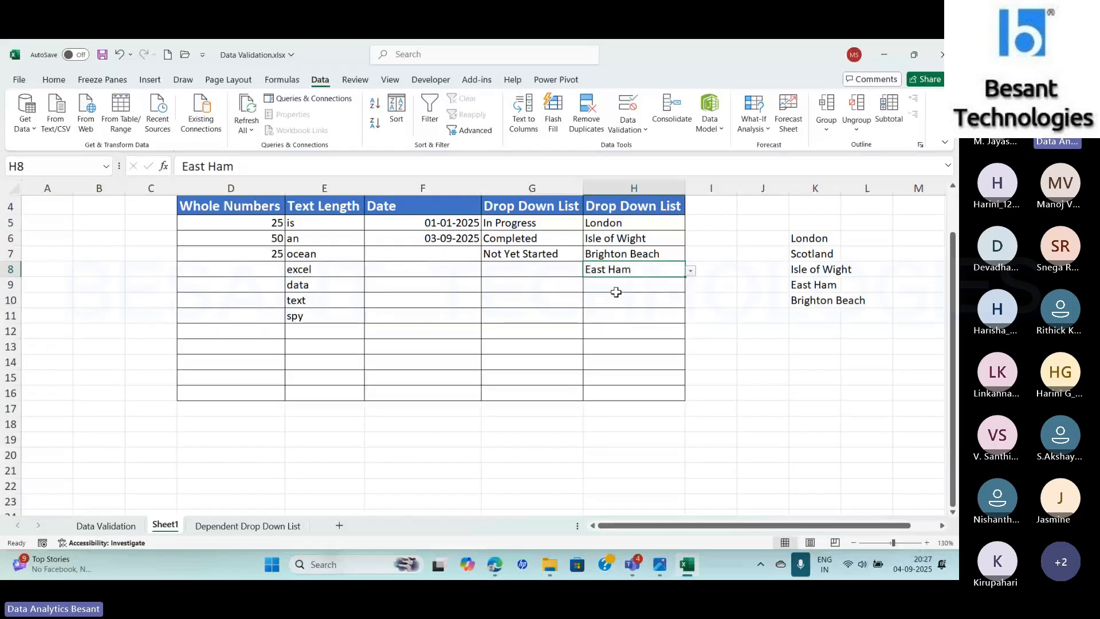
{"action": "left_click", "coordinate": [616, 290]}
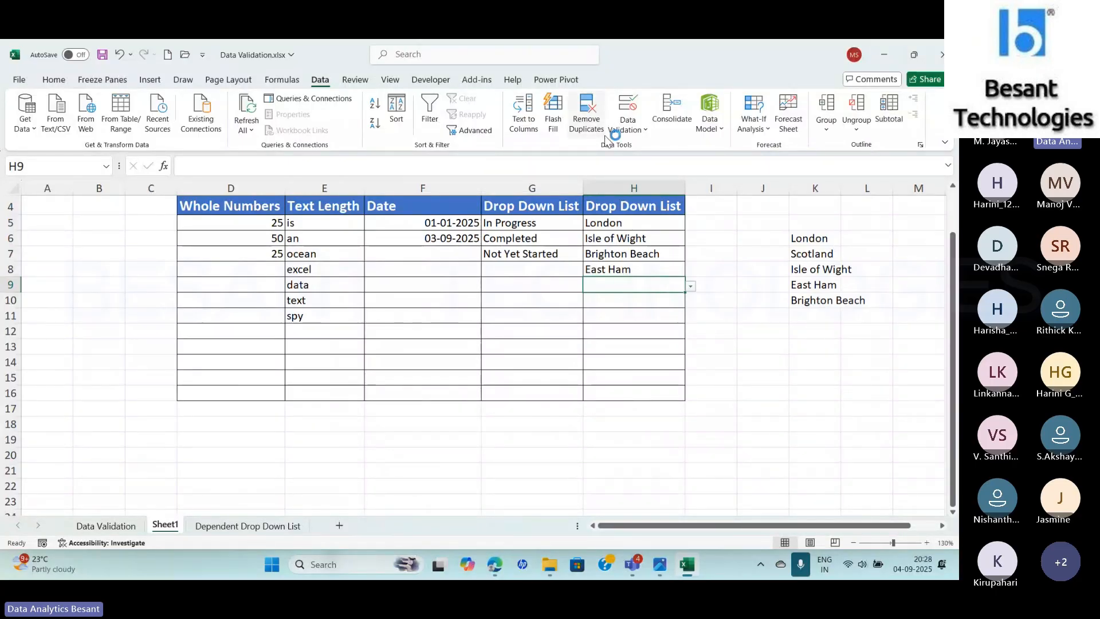
{"action": "left_click", "coordinate": [625, 131]}
{"action": "left_click", "coordinate": [653, 148]}
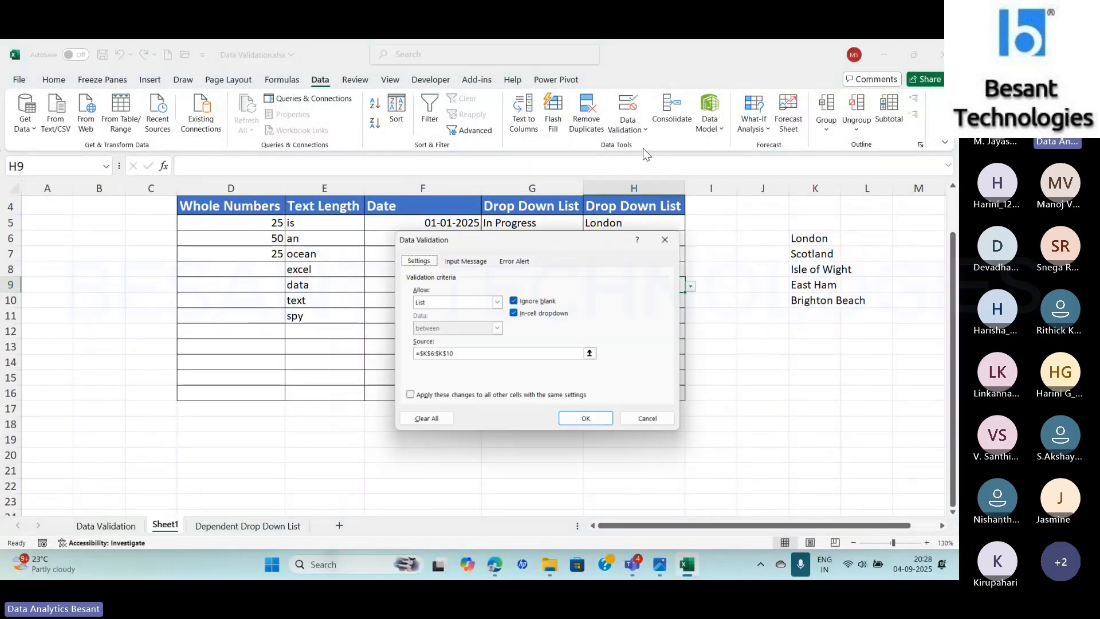
{"action": "left_click", "coordinate": [465, 353]}
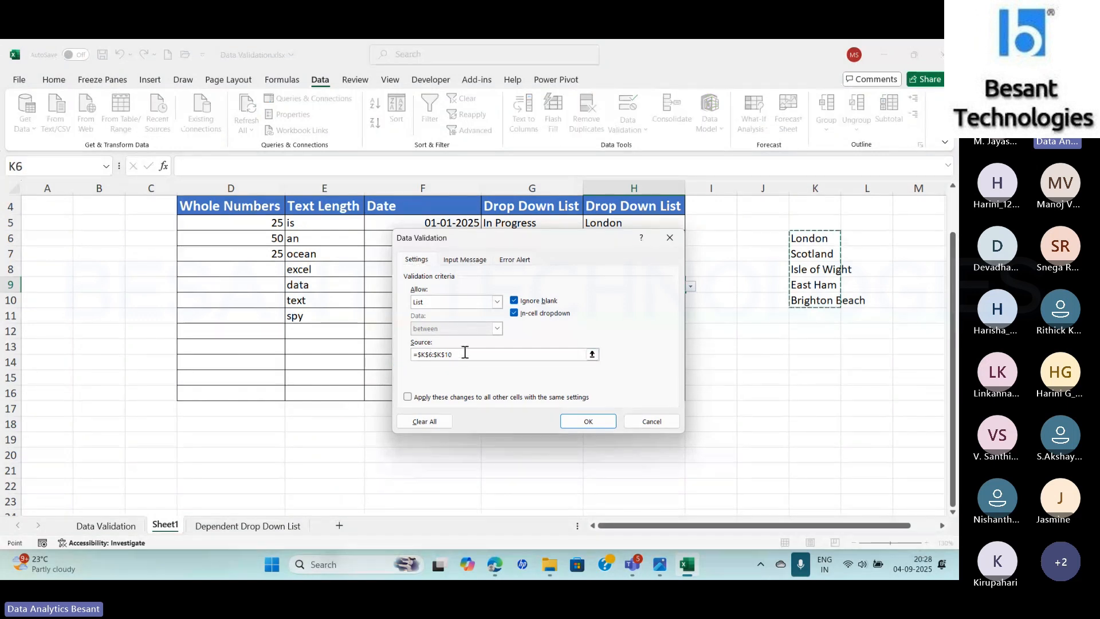
{"action": "key", "text": "BackSpace"}
{"action": "key", "text": "BackSpace"}
{"action": "key", "text": "BackSpace"}
{"action": "key", "text": "BackSpace"}
{"action": "key", "text": "BackSpace"}
{"action": "key", "text": "BackSpace"}
{"action": "key", "text": "BackSpace"}
{"action": "key", "text": "BackSpace"}
{"action": "key", "text": "BackSpace"}
{"action": "key", "text": "BackSpace"}
{"action": "key", "text": "BackSpace"}
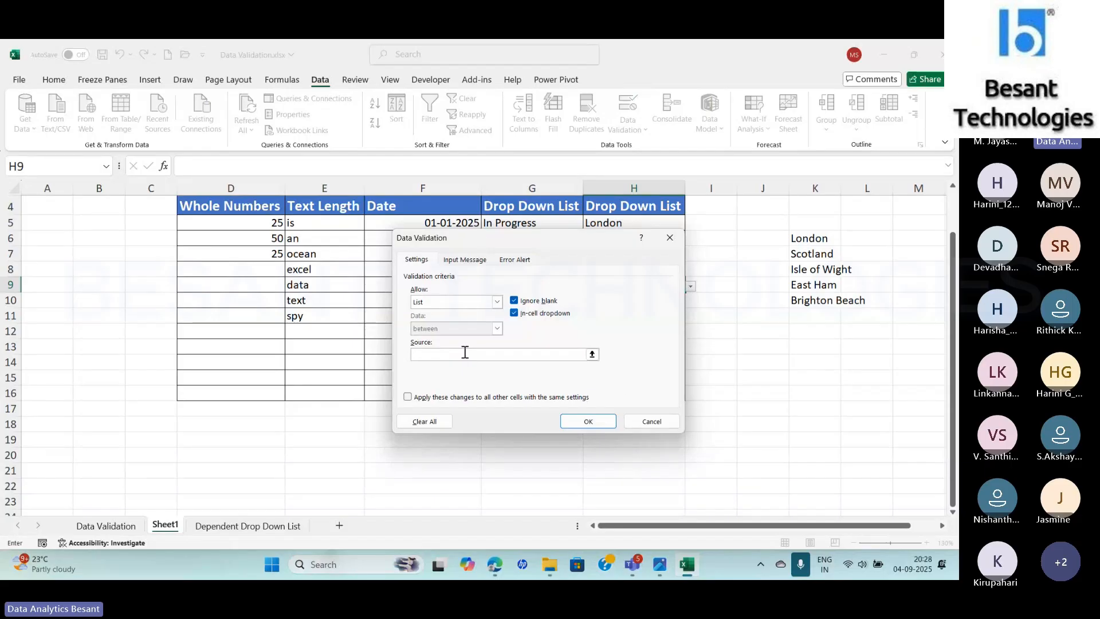
{"action": "left_click", "coordinate": [652, 422]}
- Clear all validation from cells H5 to H16, applying the change to all other cells with the same settings
{"action": "left_click", "coordinate": [651, 222]}
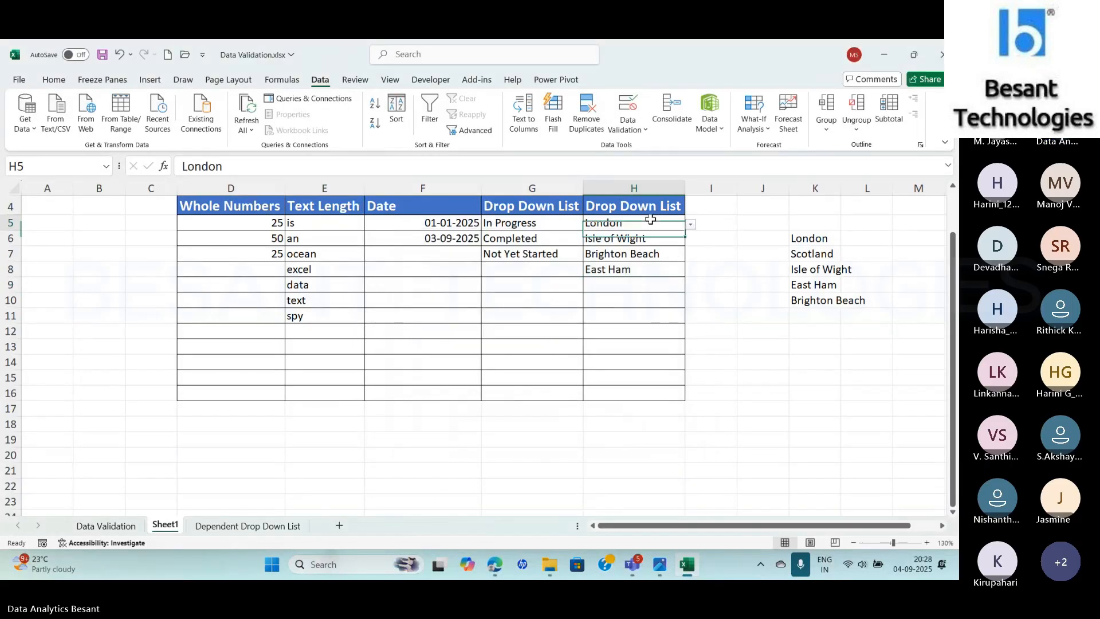
{"action": "left_click_drag", "start_coordinate": [651, 221], "coordinate": [656, 389]}
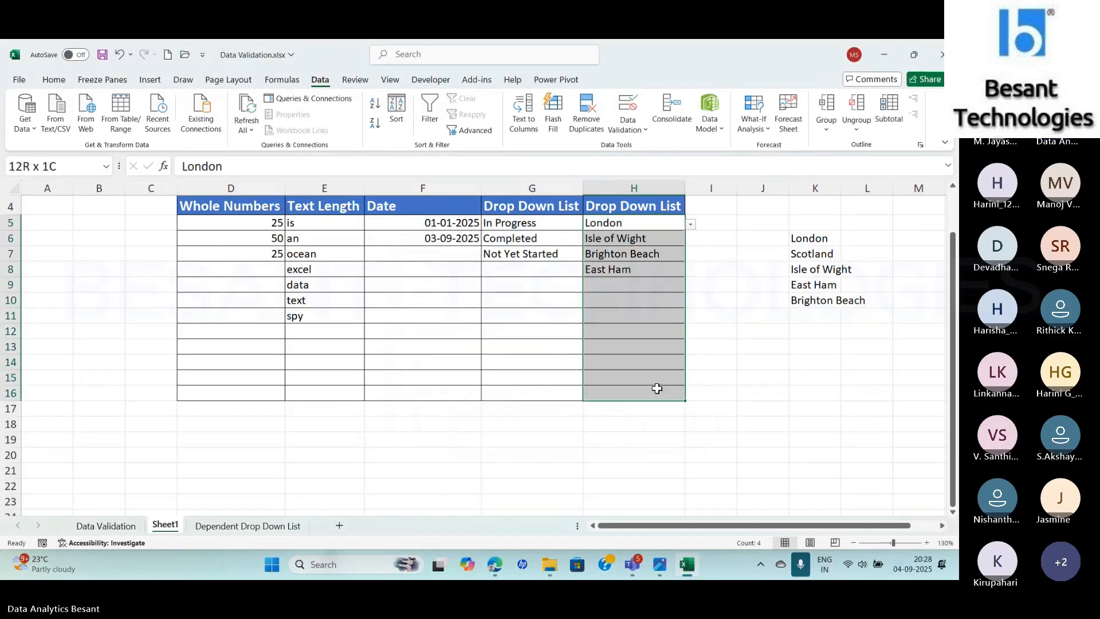
{"action": "left_click", "coordinate": [629, 125]}
{"action": "left_click", "coordinate": [645, 147]}
{"action": "left_click", "coordinate": [420, 397]}
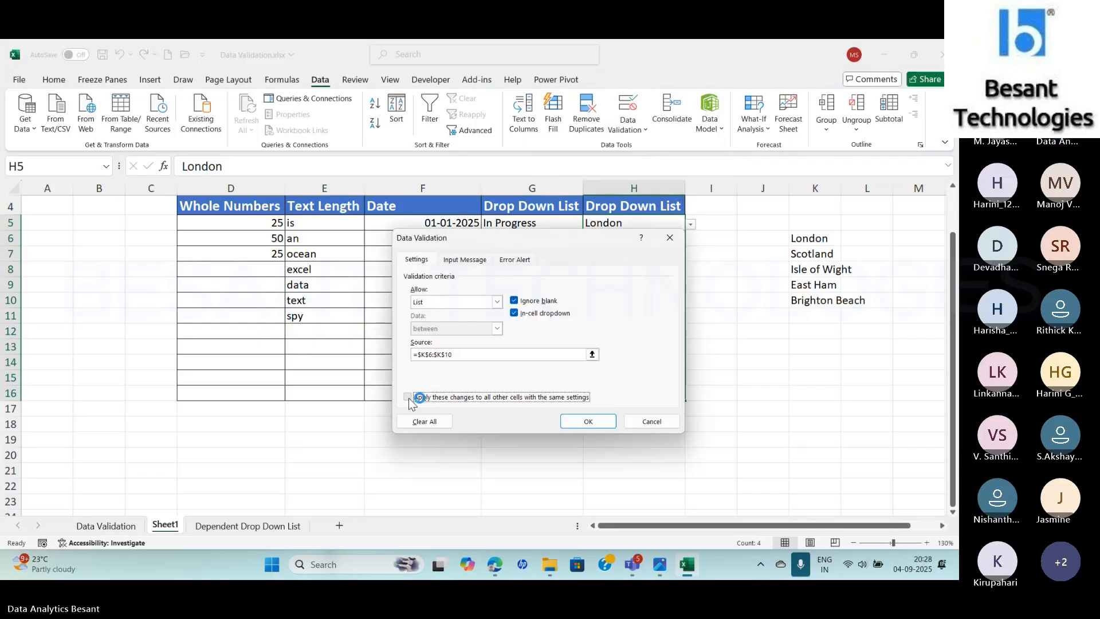
{"action": "left_click", "coordinate": [425, 422]}
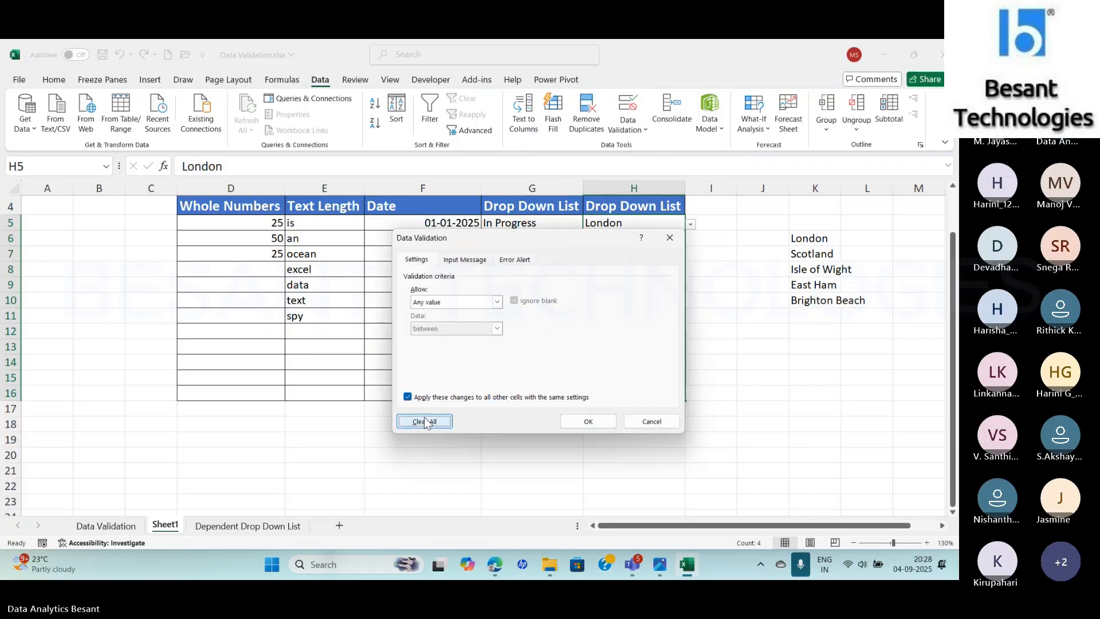
{"action": "left_click", "coordinate": [588, 422]}
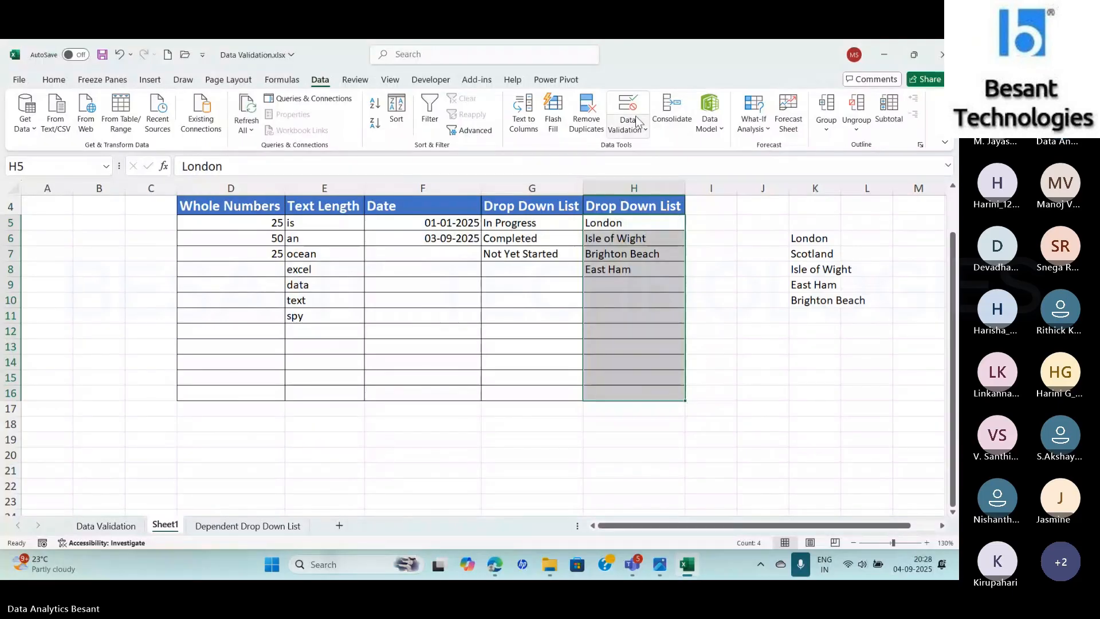
- Apply a list validation to cells H5 to H16 with ='Data Validation'!$I$6:$I$10 from the other sheet as the source
{"action": "left_click", "coordinate": [633, 126]}
{"action": "left_click", "coordinate": [659, 149]}
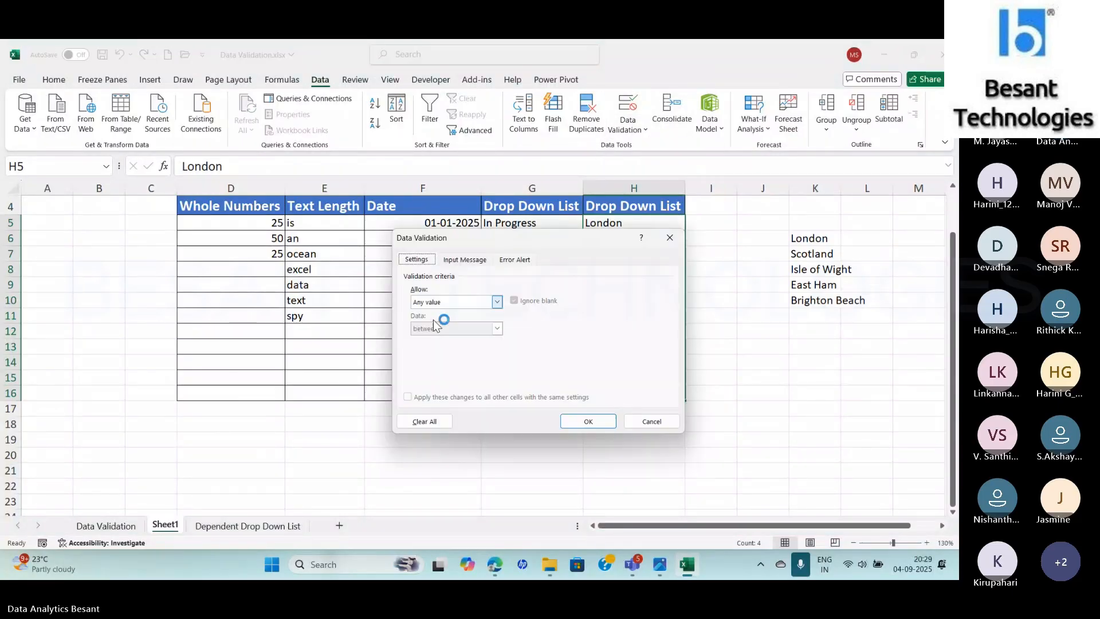
{"action": "left_click", "coordinate": [443, 302]}
{"action": "left_click", "coordinate": [445, 340]}
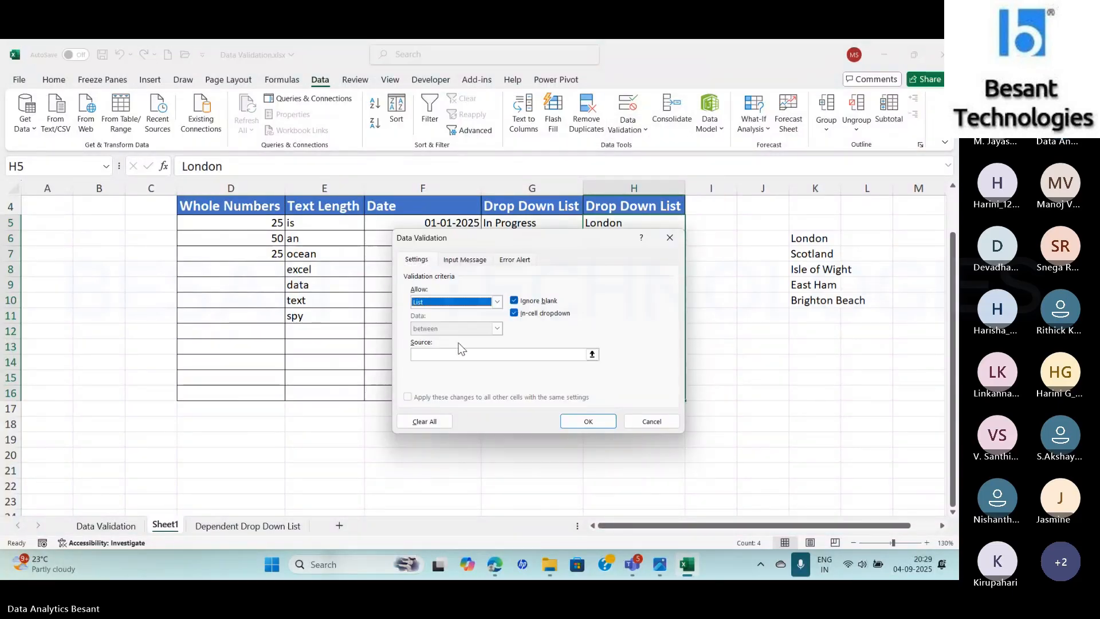
{"action": "left_click", "coordinate": [462, 355]}
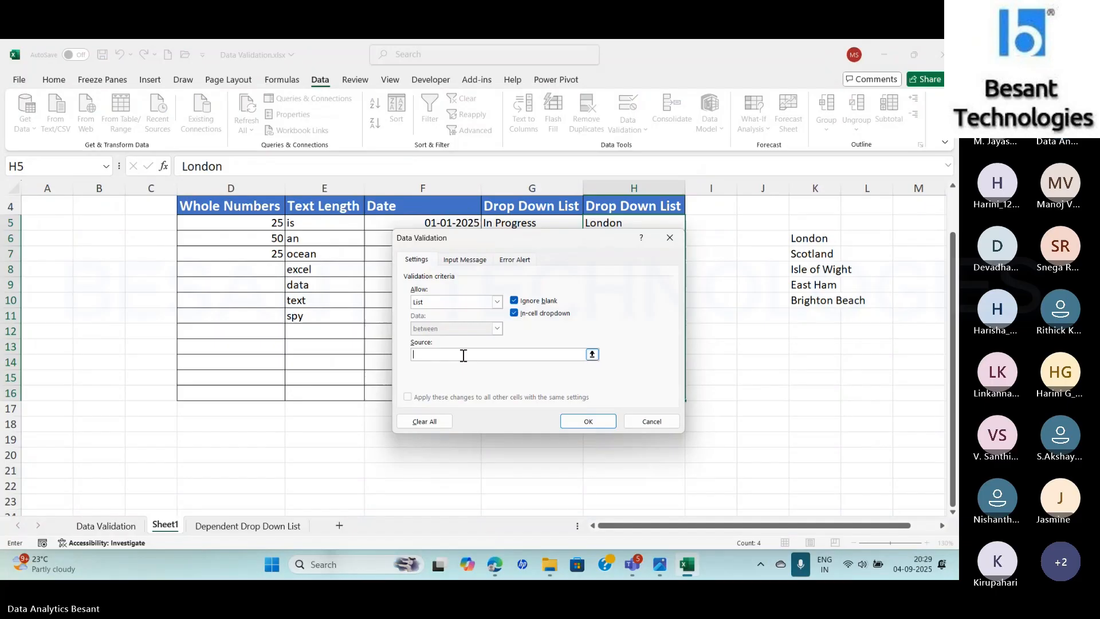
{"action": "left_click", "coordinate": [106, 525]}
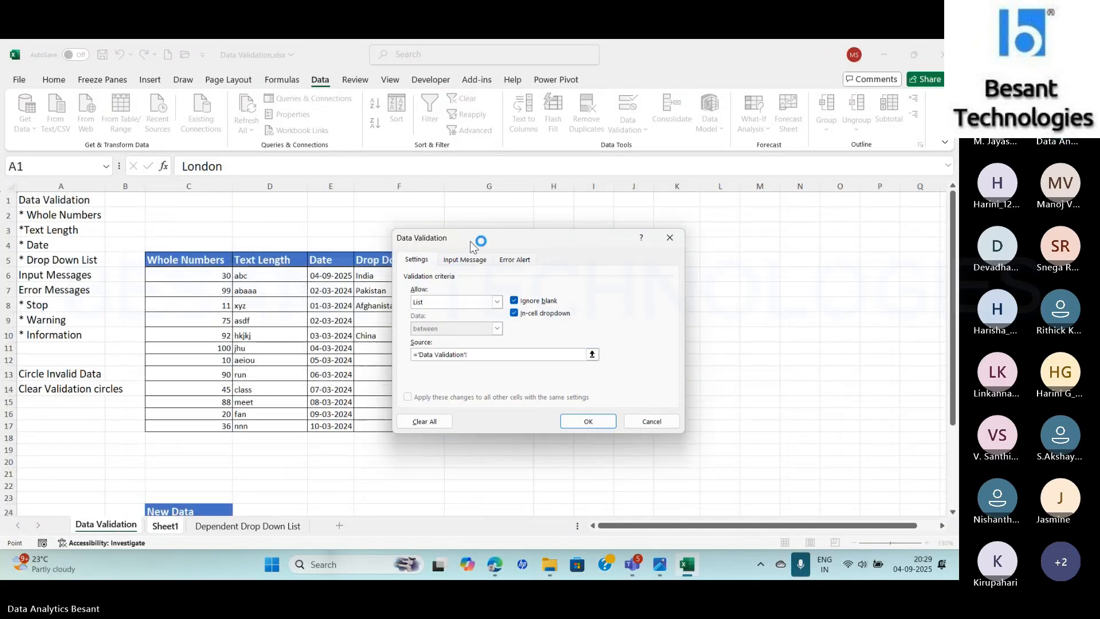
{"action": "left_click_drag", "start_coordinate": [471, 241], "coordinate": [268, 223]}
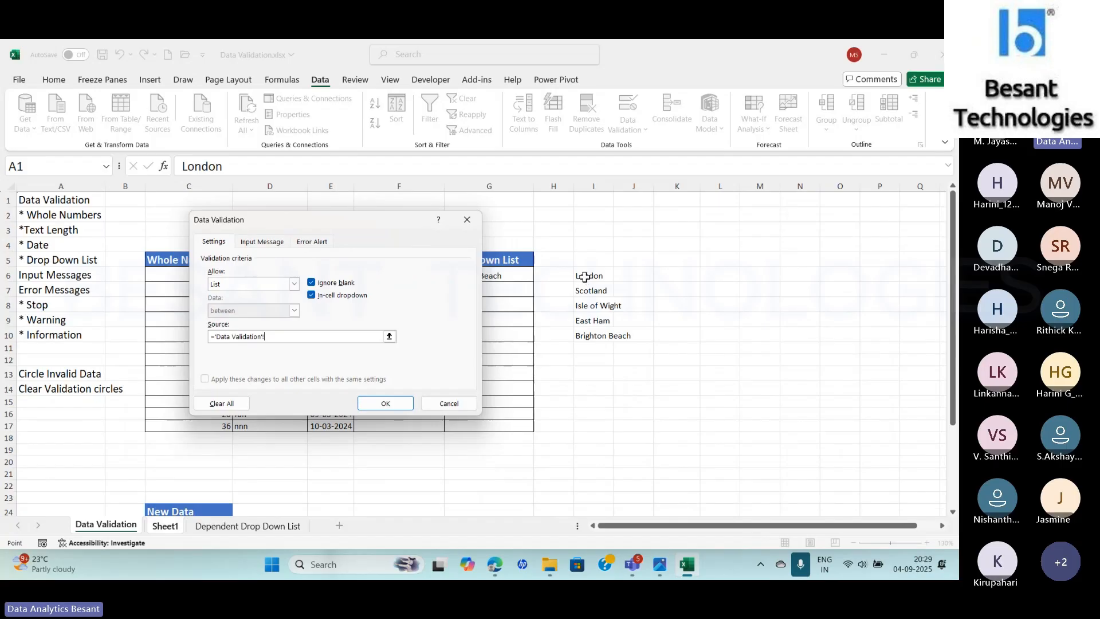
{"action": "left_click_drag", "start_coordinate": [584, 279], "coordinate": [596, 336]}
{"action": "left_click", "coordinate": [383, 402]}
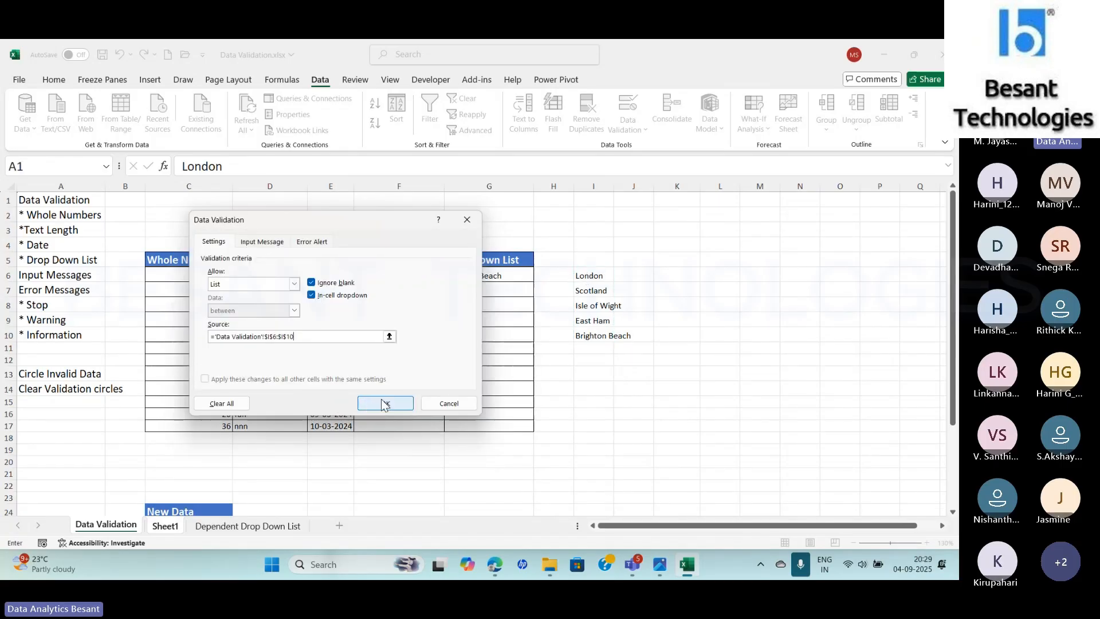
- Choose East Ham from the drop-down list in cell H5 and Brighton Beach in cell H8
{"action": "left_click", "coordinate": [691, 224]}
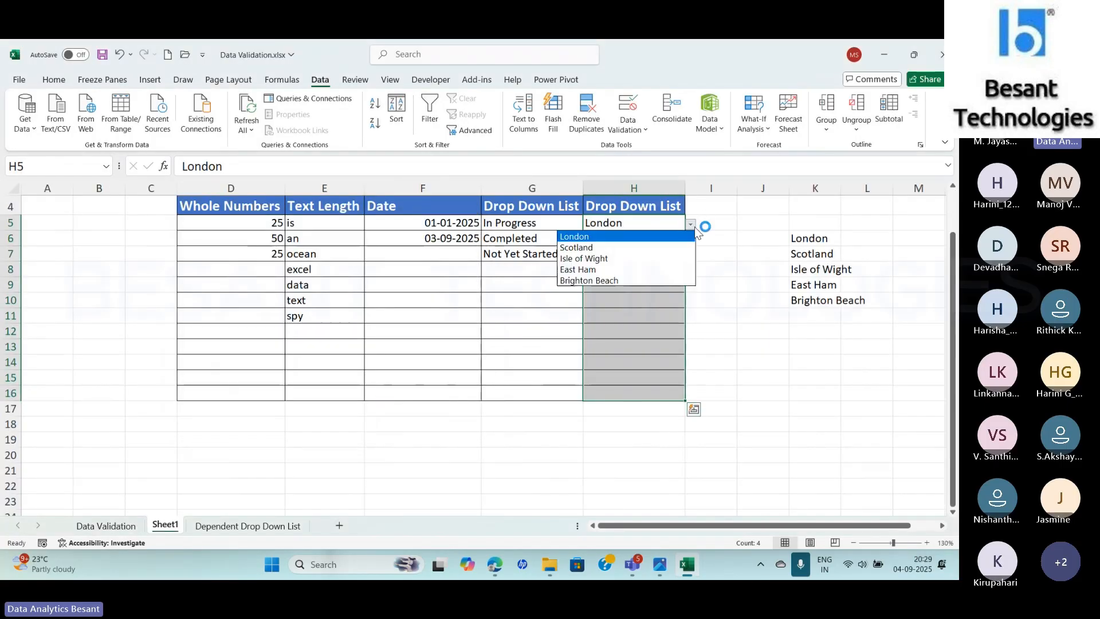
{"action": "left_click", "coordinate": [663, 272]}
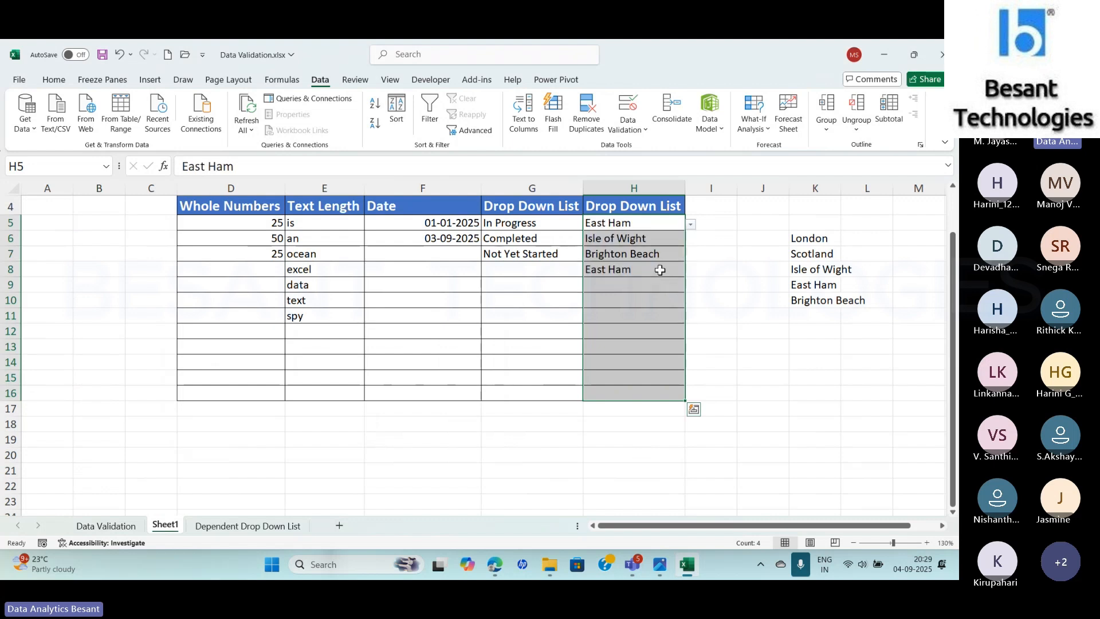
{"action": "left_click", "coordinate": [642, 269]}
{"action": "left_click", "coordinate": [697, 271]}
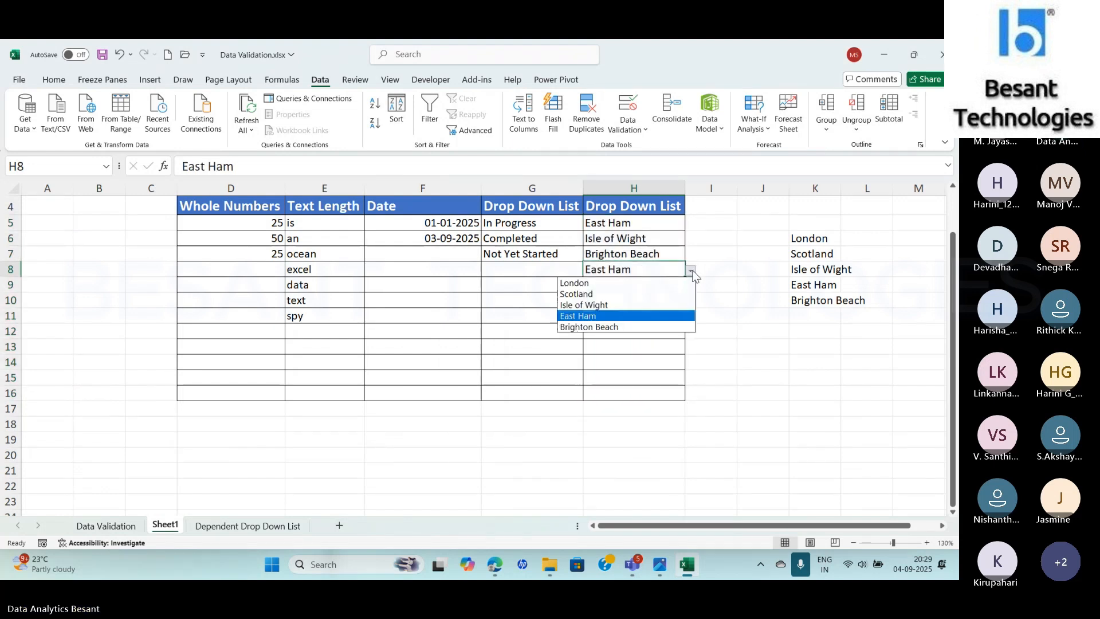
{"action": "left_click", "coordinate": [653, 326]}
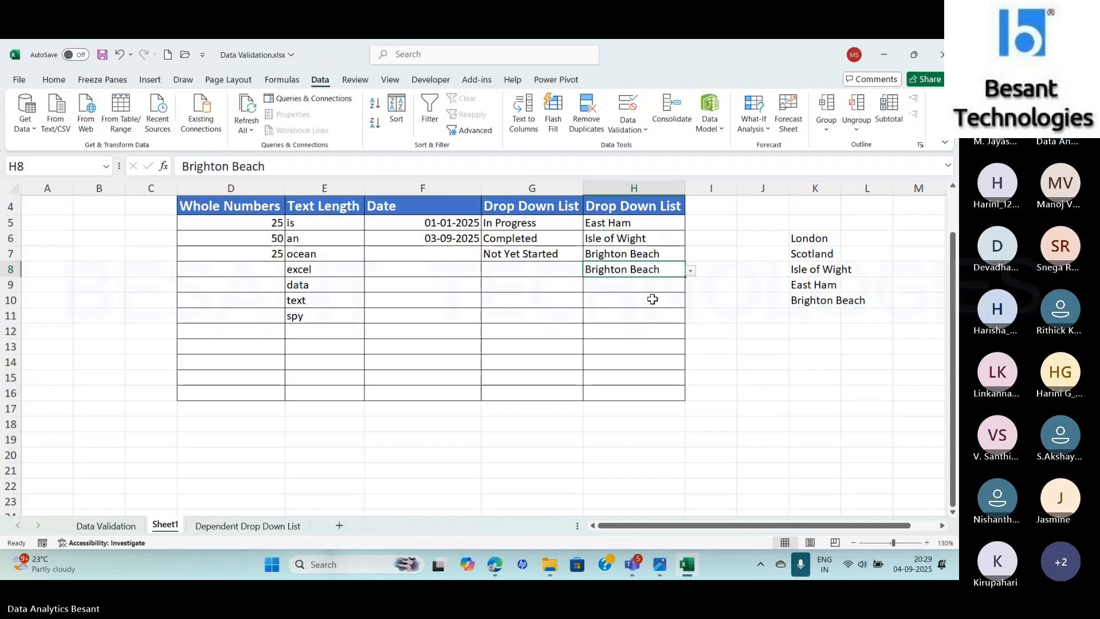
- Choose Scotland from the drop-down list in cell H9
{"action": "left_click", "coordinate": [667, 287]}
{"action": "left_click", "coordinate": [692, 286]}
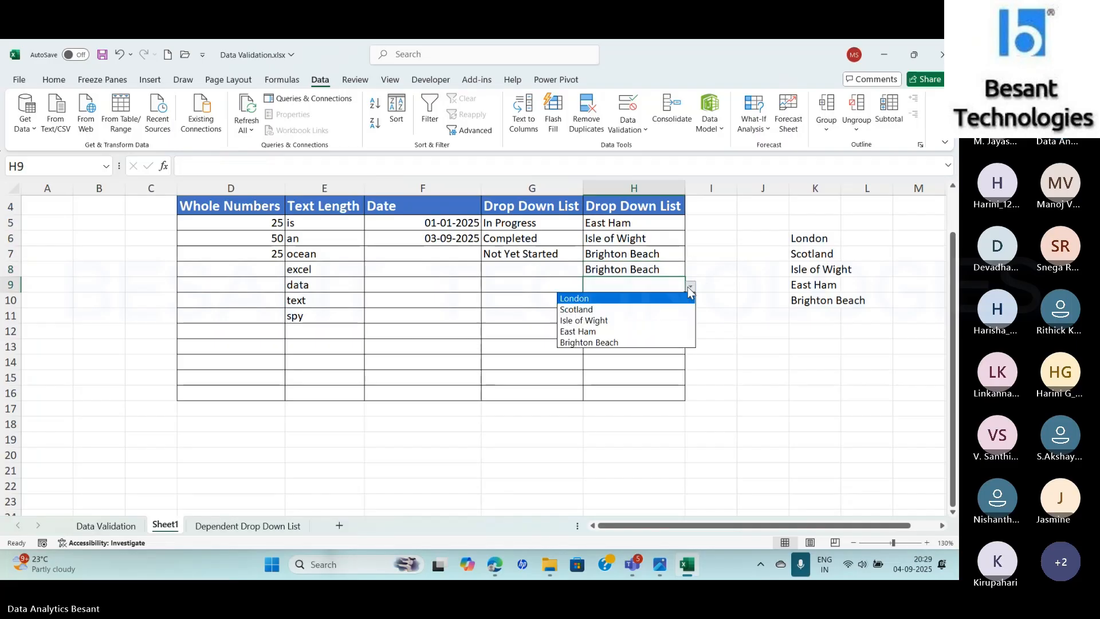
{"action": "left_click", "coordinate": [626, 310]}
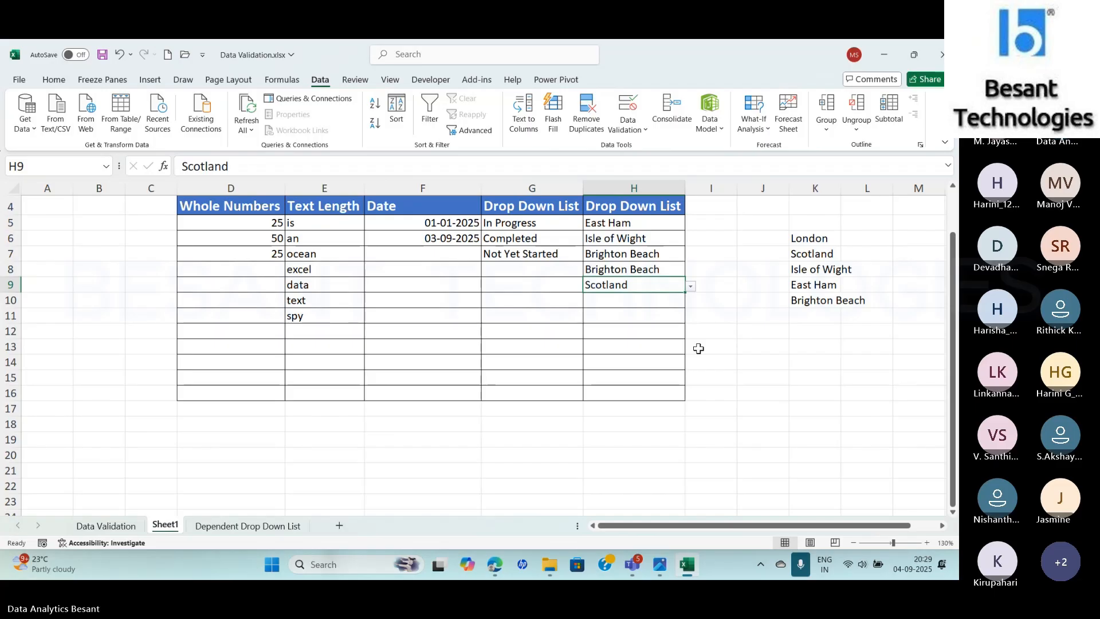
{"action": "key", "text": "alt+Tab"}
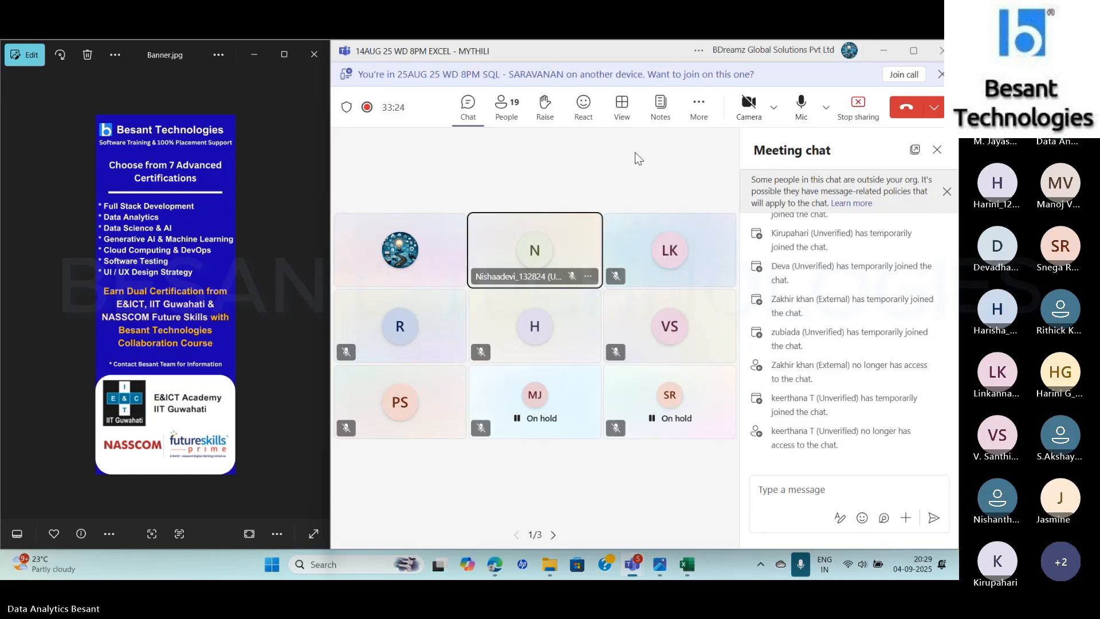
{"action": "key", "text": "alt+Tab"}
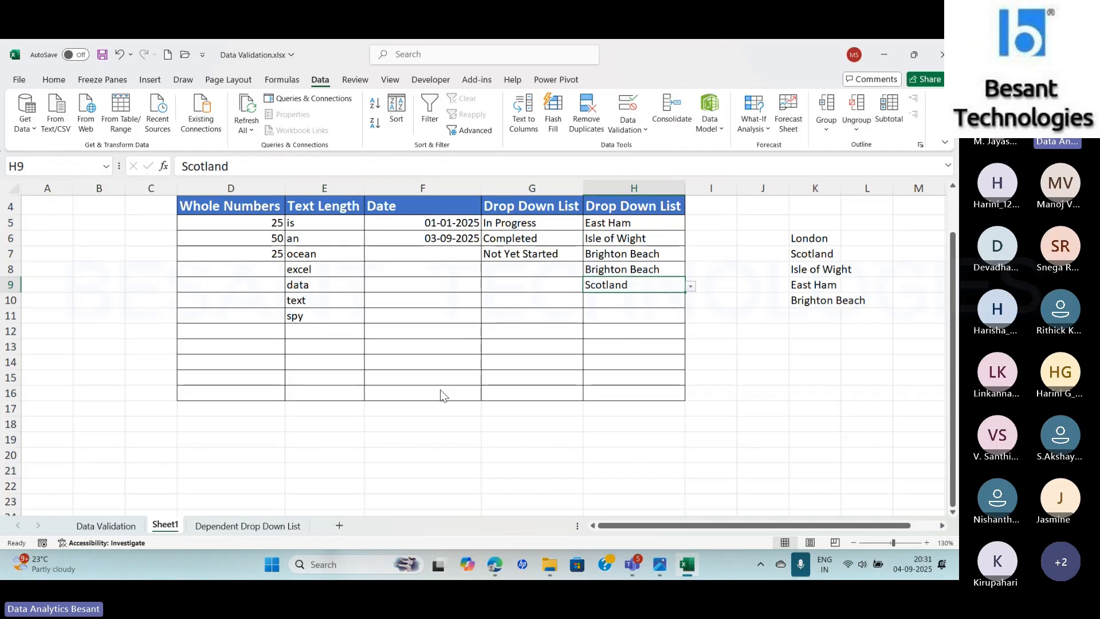
{"action": "key", "text": "alt+Tab"}
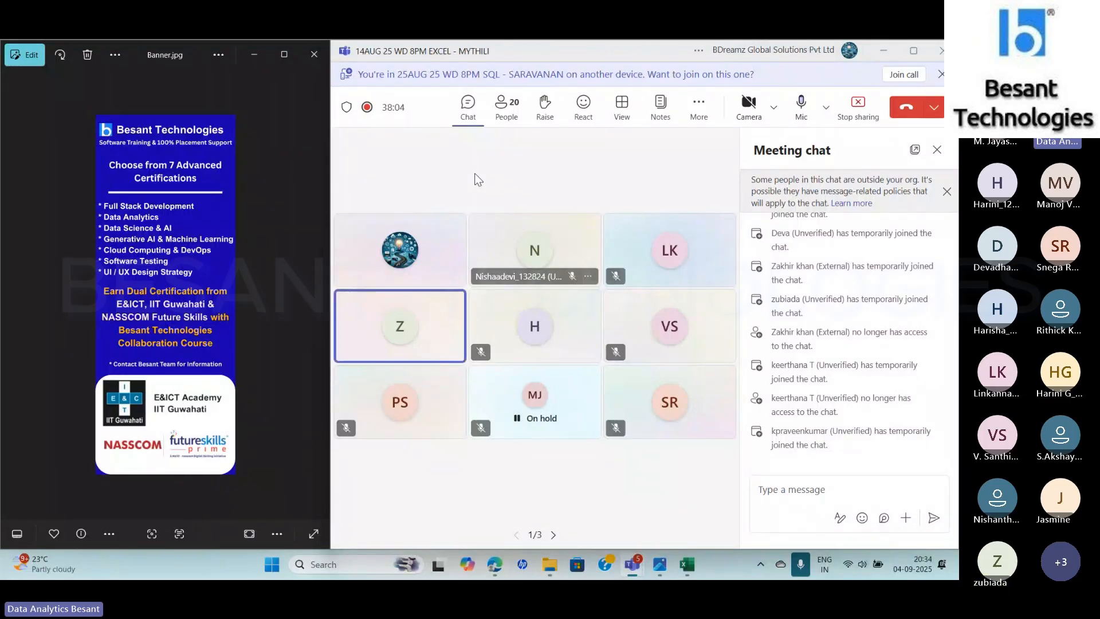
{"action": "key", "text": "alt+Tab"}
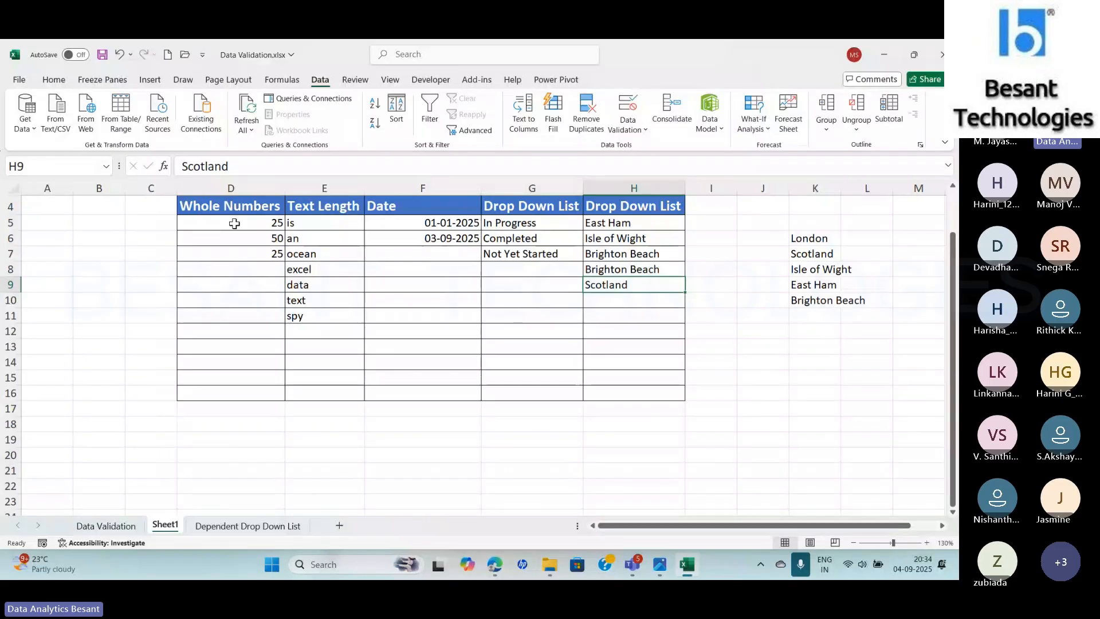
- Erase the mixed validation on cells D5 to D16 and set a whole-number rule between 10 and 100
{"action": "left_click", "coordinate": [255, 223]}
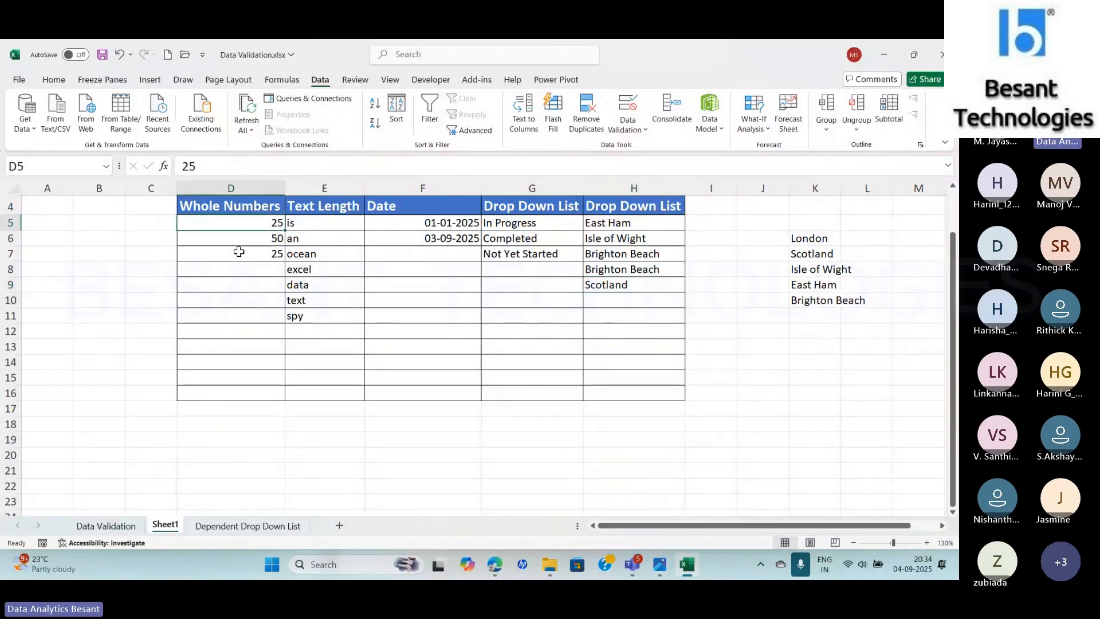
{"action": "left_click_drag", "start_coordinate": [247, 223], "coordinate": [229, 393]}
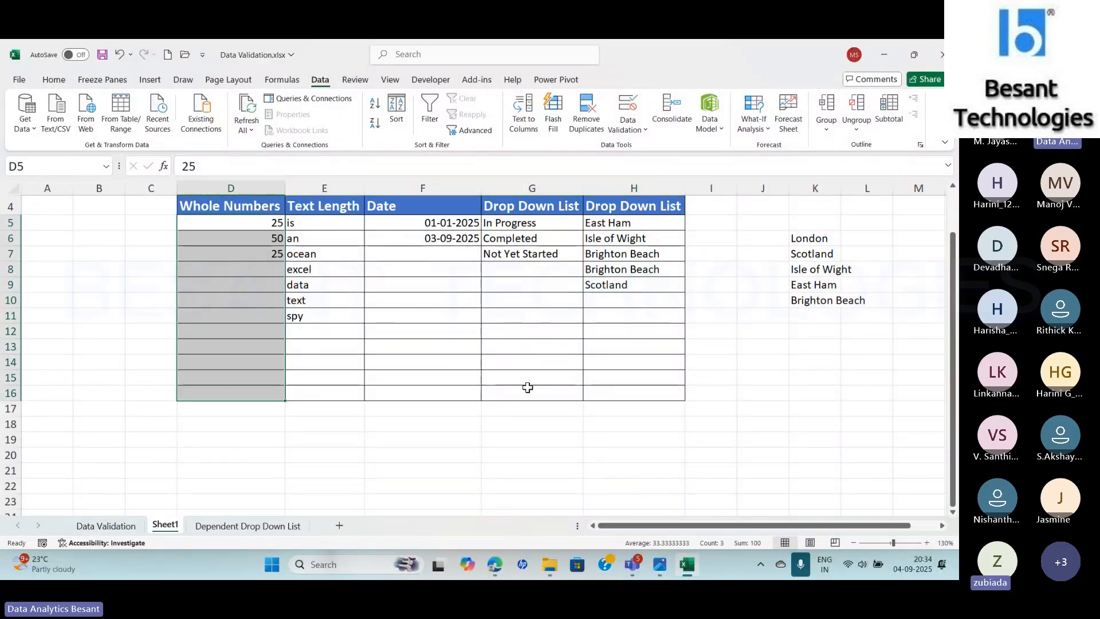
{"action": "left_click", "coordinate": [629, 131]}
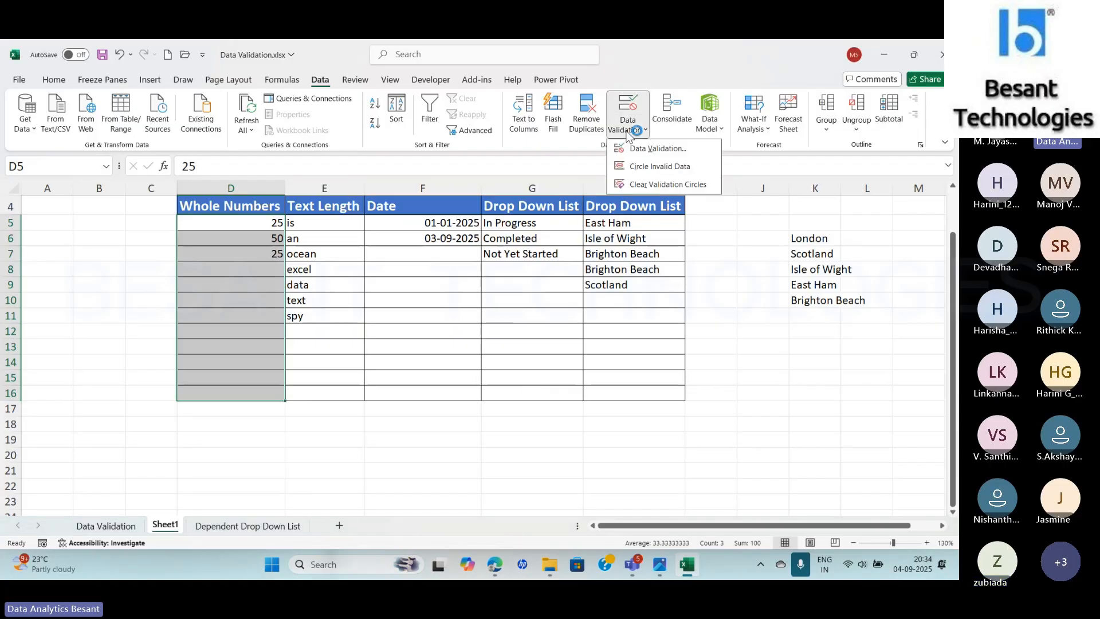
{"action": "left_click", "coordinate": [658, 149]}
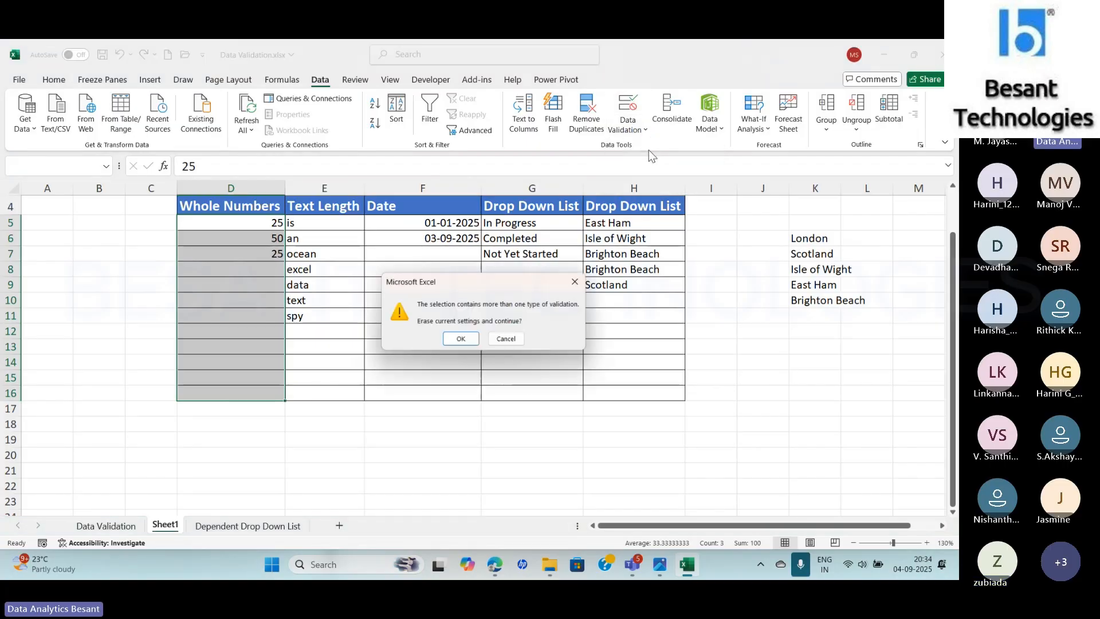
{"action": "left_click", "coordinate": [461, 339]}
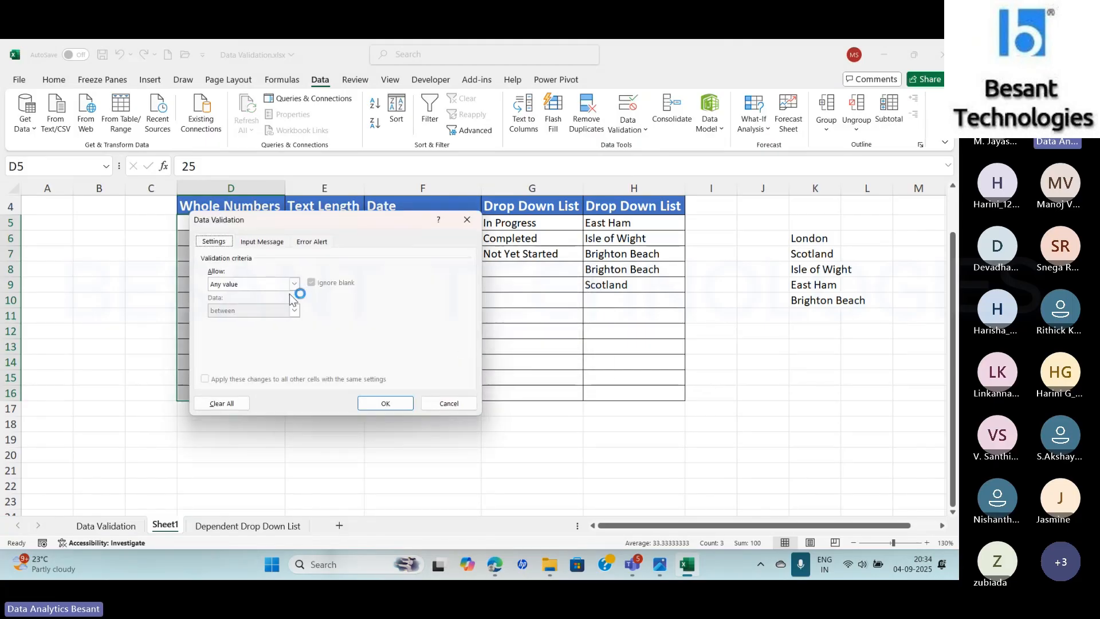
{"action": "left_click", "coordinate": [256, 285]}
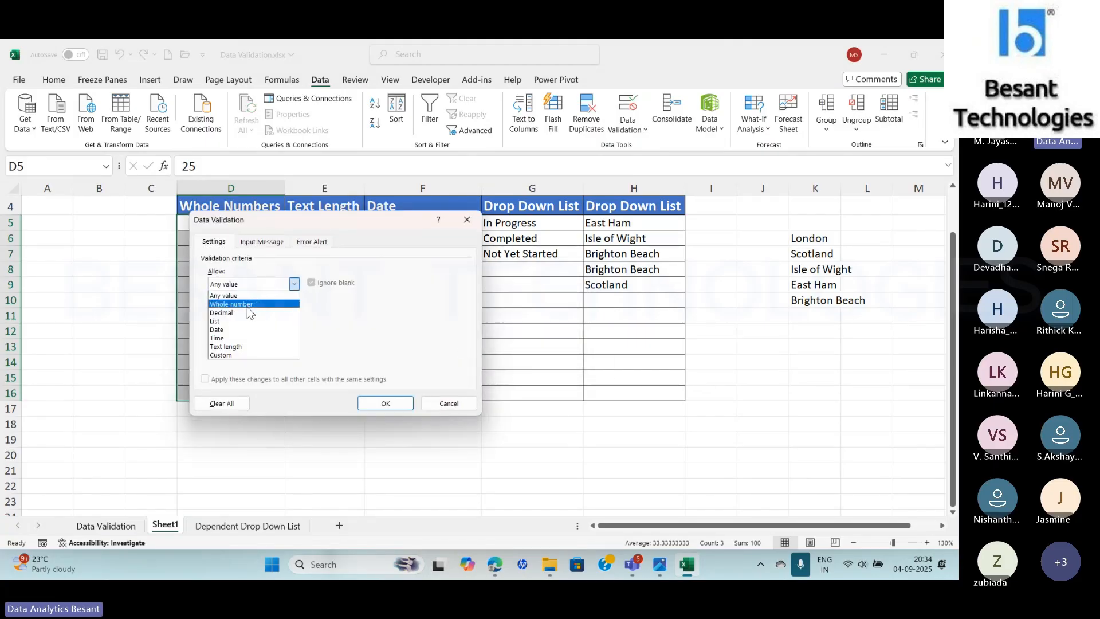
{"action": "left_click", "coordinate": [247, 304]}
{"action": "left_click", "coordinate": [255, 336]}
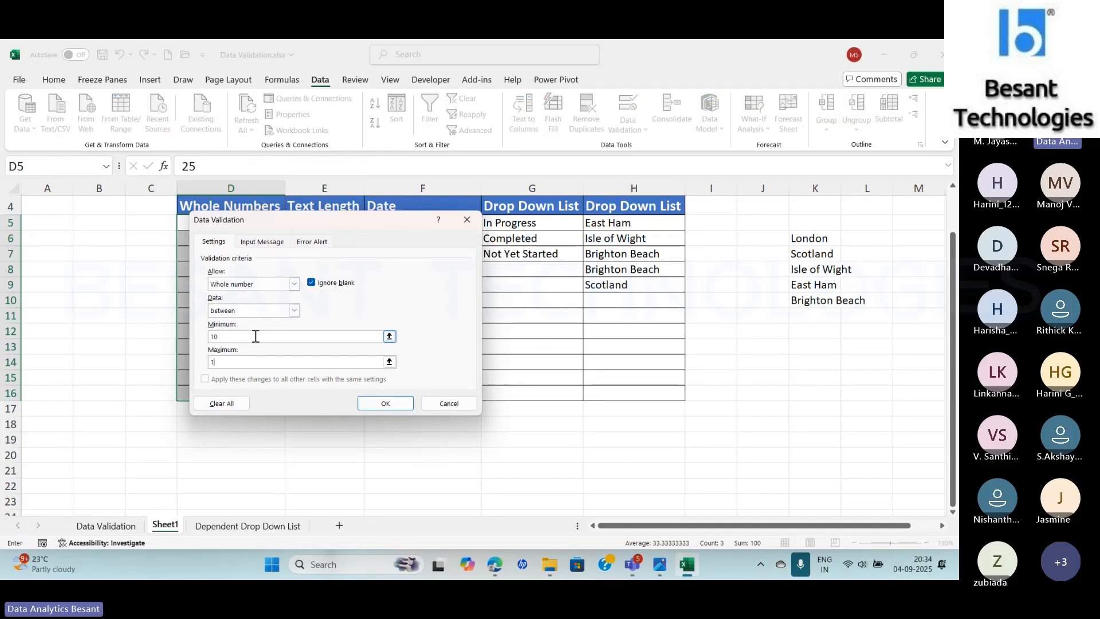
{"action": "type", "text": "100"}
- Choose Stop as the error alert style for the whole-number rule
{"action": "left_click", "coordinate": [314, 242]}
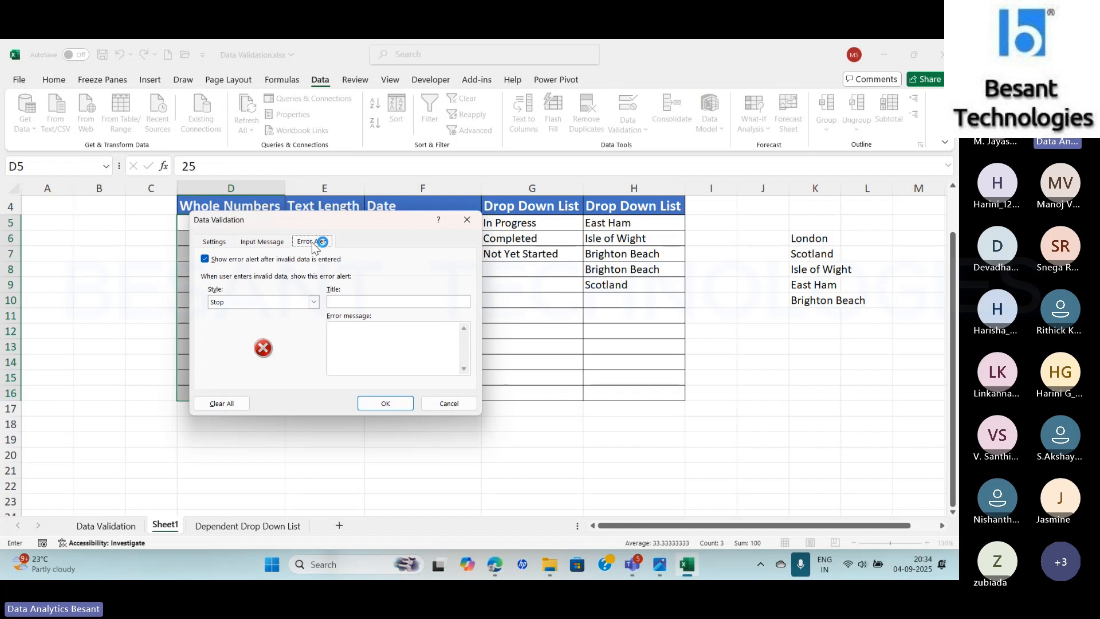
{"action": "left_click", "coordinate": [211, 240]}
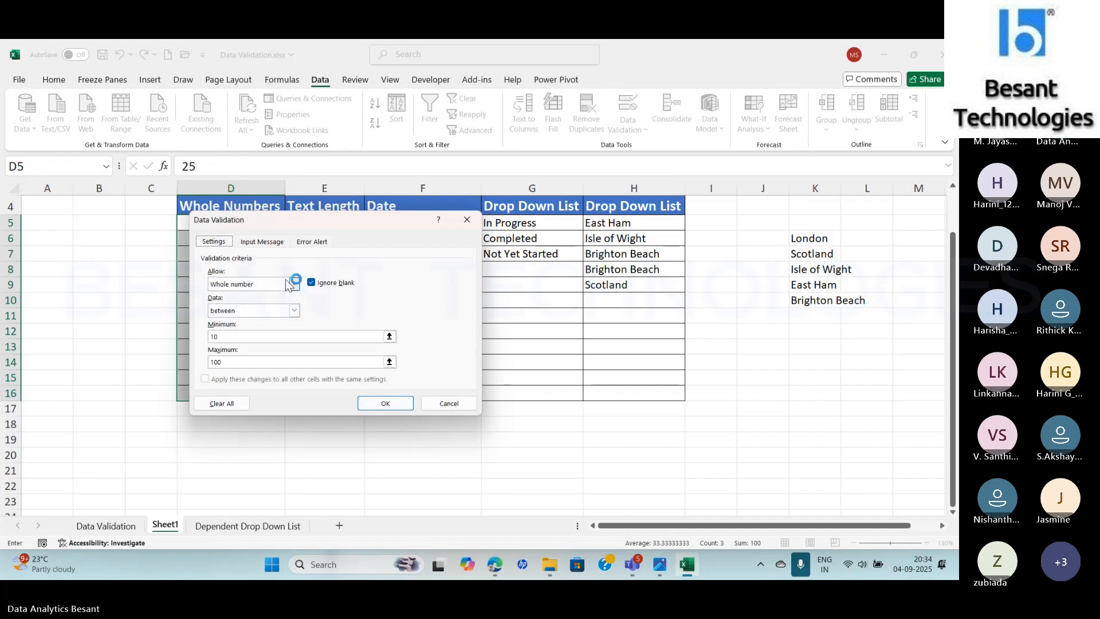
{"action": "left_click", "coordinate": [314, 243]}
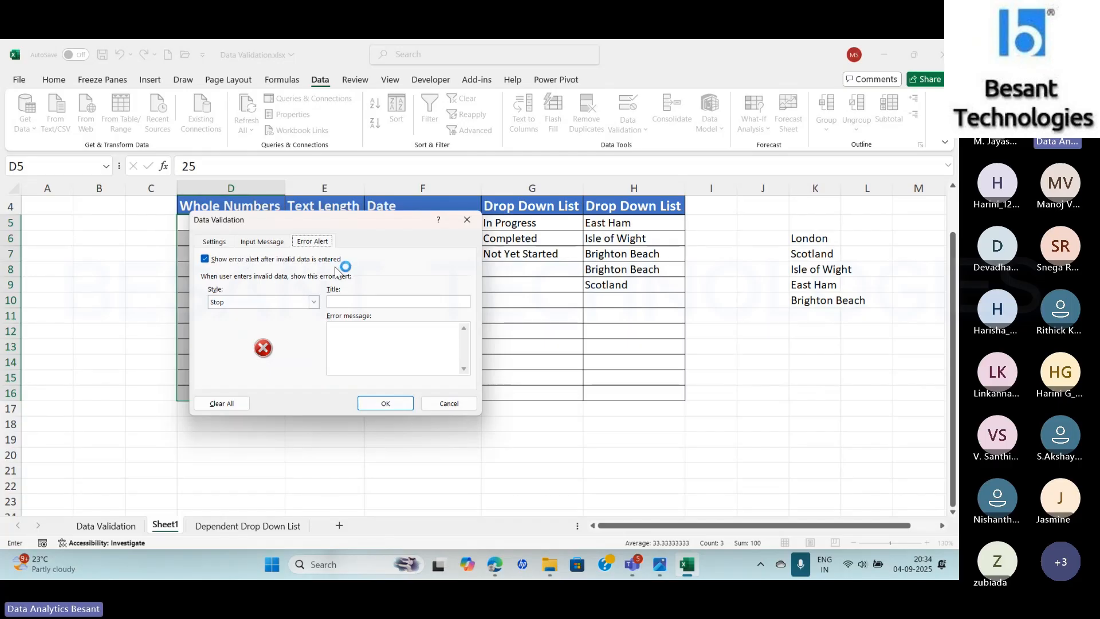
{"action": "left_click", "coordinate": [237, 303]}
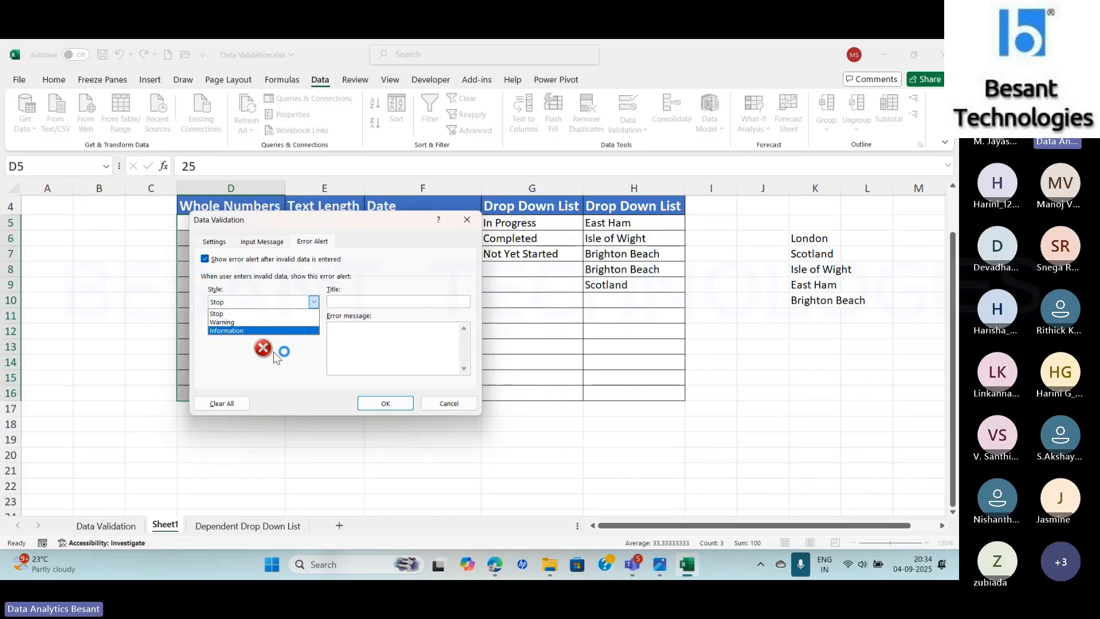
{"action": "left_click", "coordinate": [246, 314]}
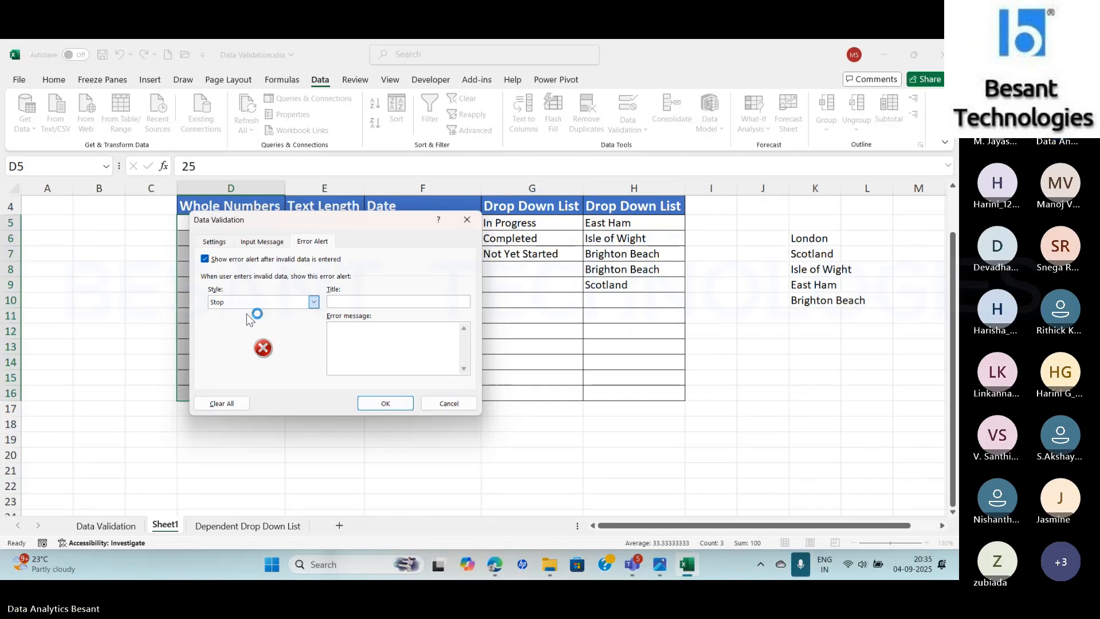
{"action": "left_click", "coordinate": [237, 304]}
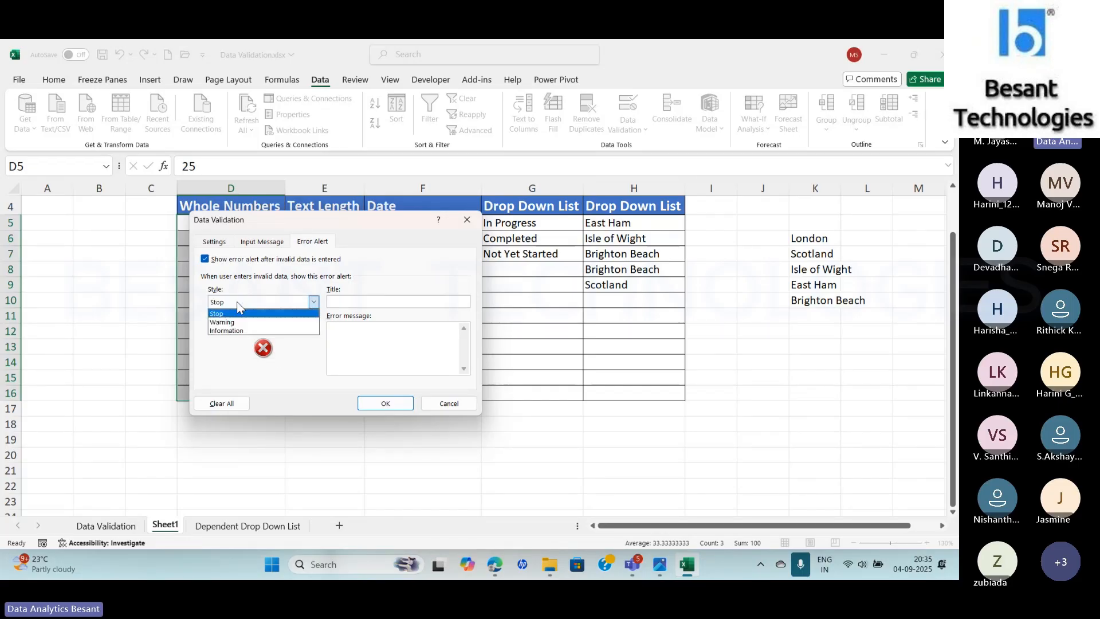
{"action": "left_click", "coordinate": [237, 312]}
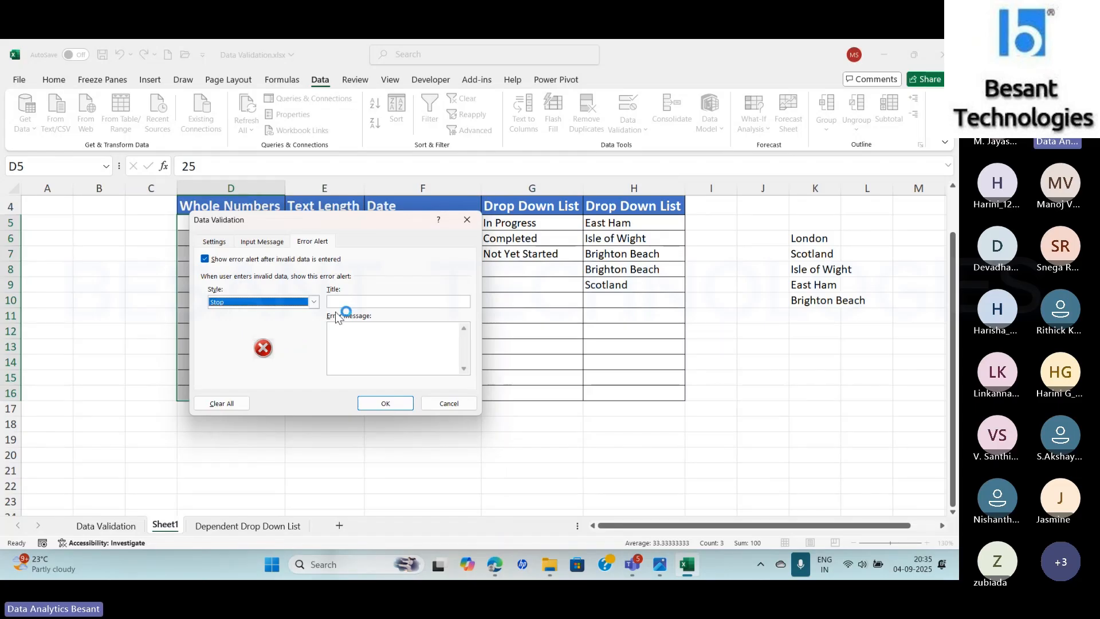
- Enter "Error Message" as the title of the error alert
{"action": "left_click", "coordinate": [359, 303]}
{"action": "type", "text": "Eror"}
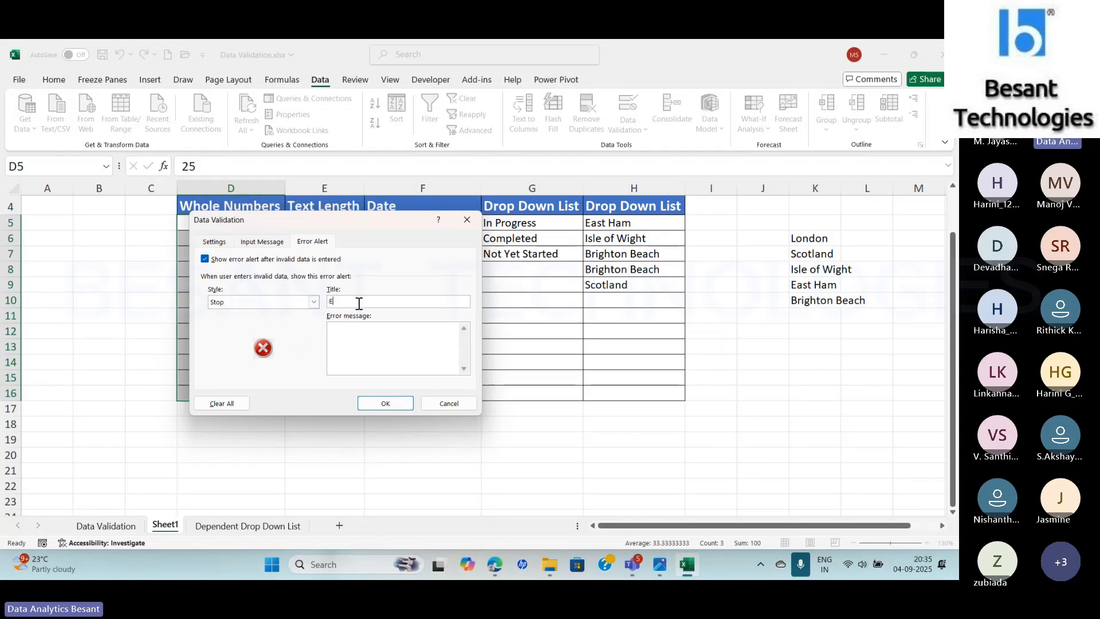
{"action": "key", "text": "BackSpace"}
{"action": "key", "text": "BackSpace"}
{"action": "type", "text": "ror"}
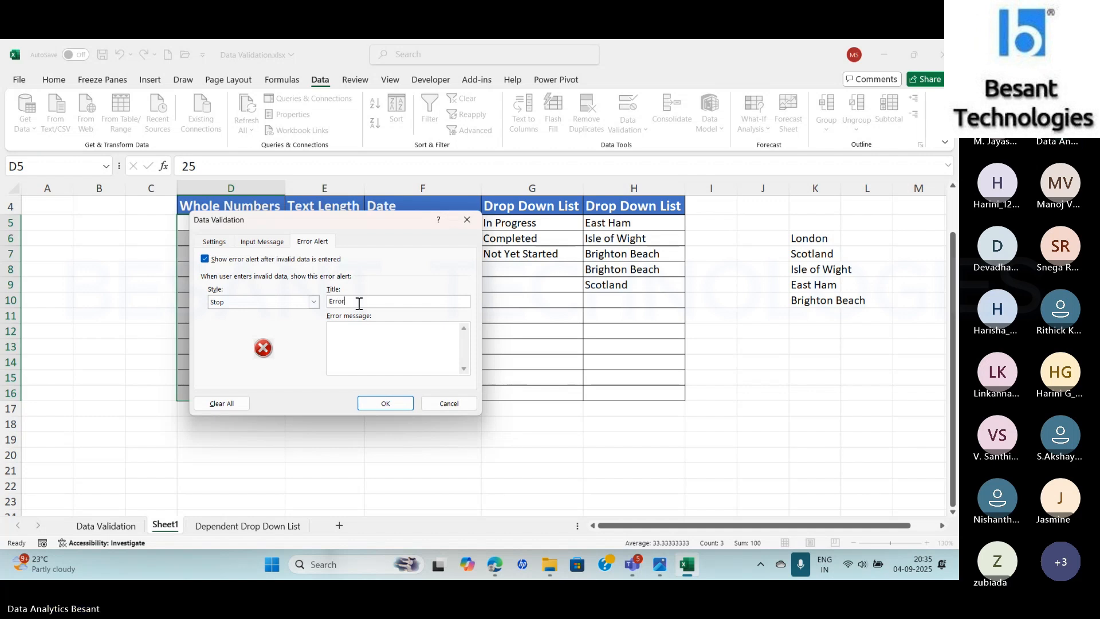
{"action": "type", "text": " Message"}
- Enter the error message "Please enter whole numbers between 10 and 100 (both inclusive)" and apply the validation to cells D5 to D16
{"action": "key", "text": "Tab"}
{"action": "type", "text": "Please enter whole numbers between 1 ="}
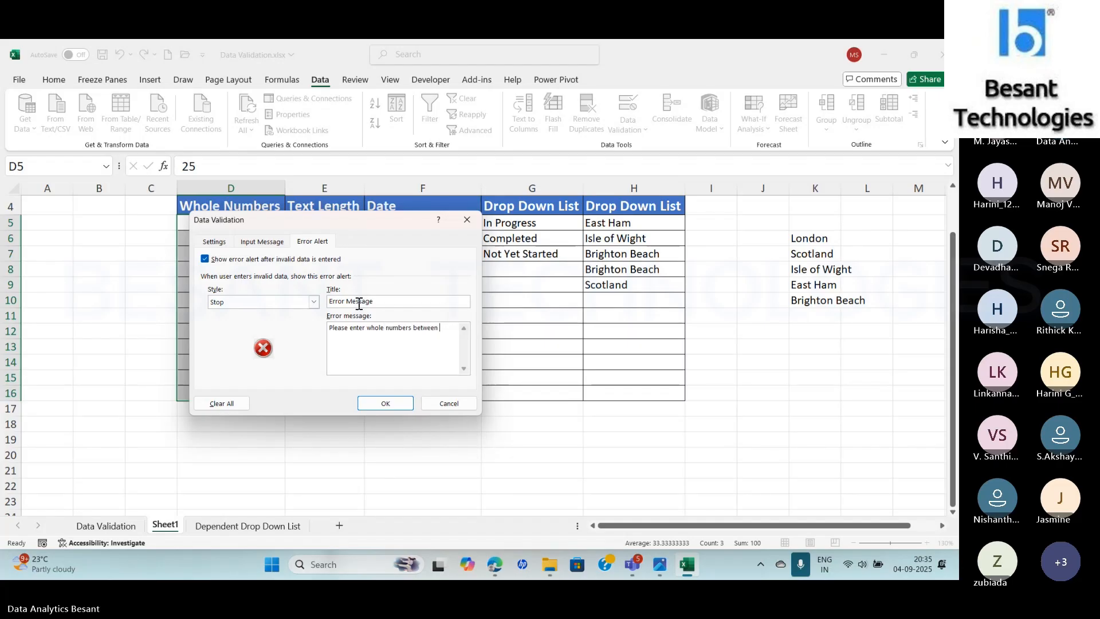
{"action": "key", "text": "BackSpace"}
{"action": "key", "text": "BackSpace"}
{"action": "type", "text": "0 and 100 (both inclusive"}
{"action": "key", "text": "ctrl+a"}
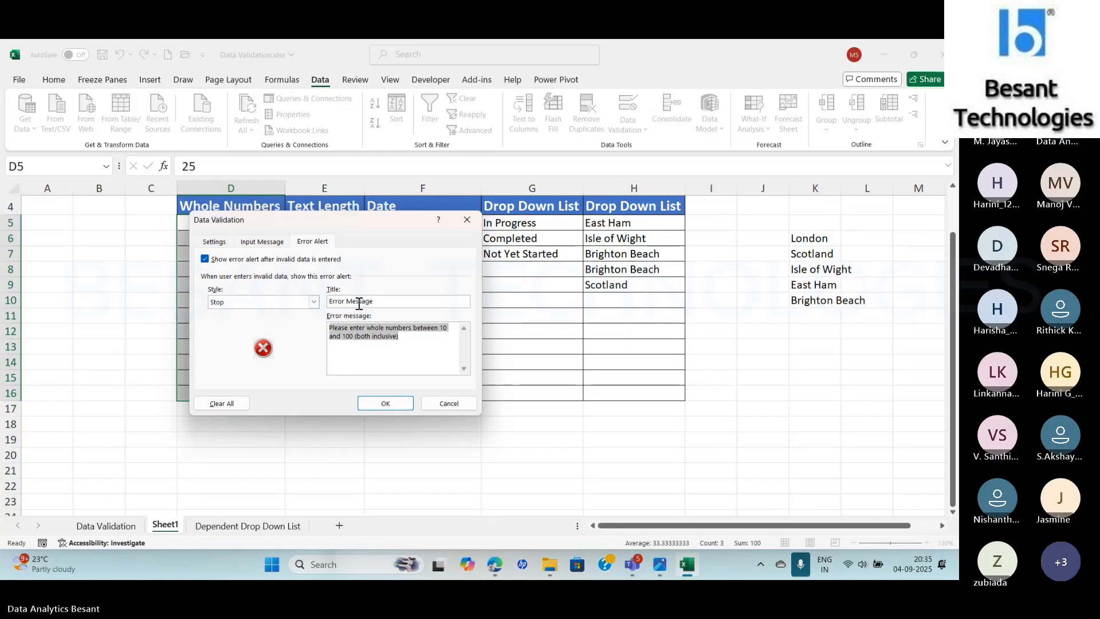
{"action": "left_click", "coordinate": [379, 403]}
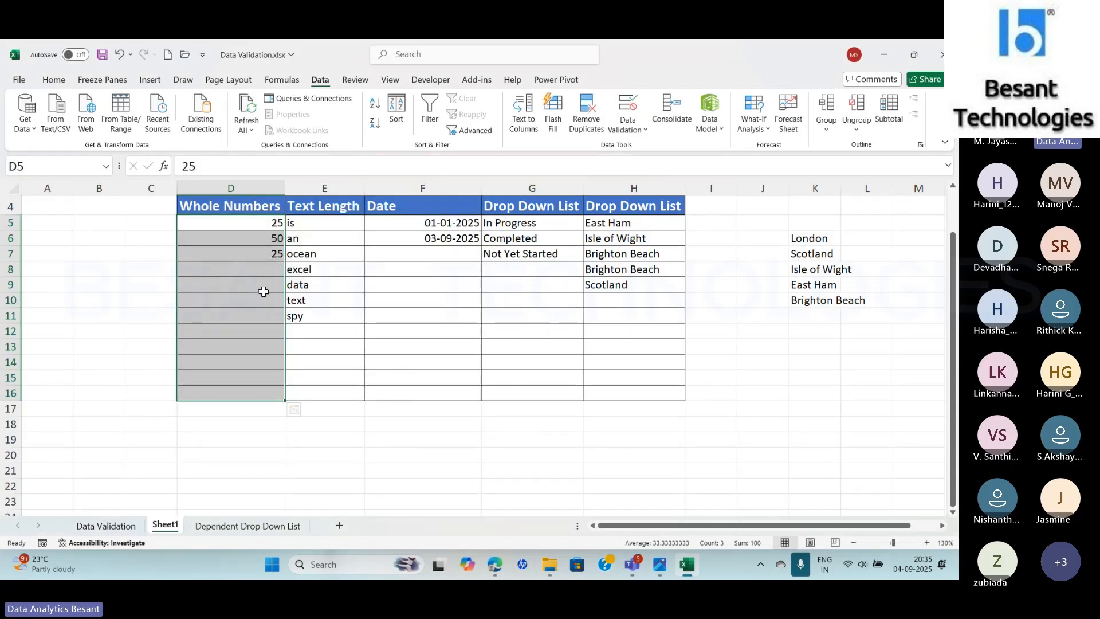
- Try to enter 9 in cell D9 of the Whole Numbers column to test the Stop error alert
{"action": "left_click", "coordinate": [263, 286]}
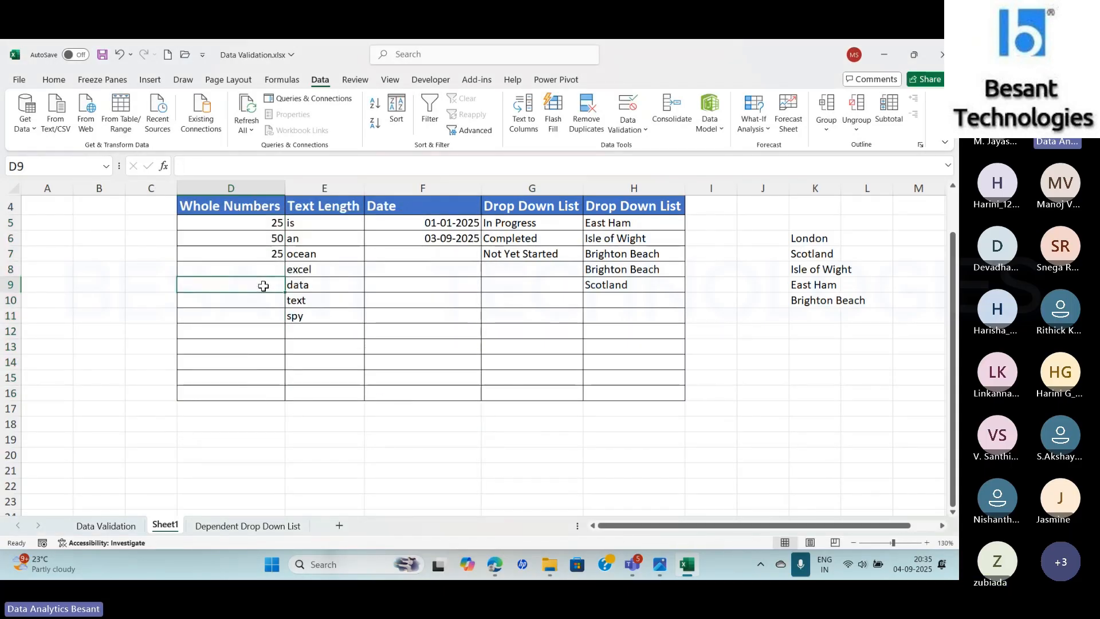
{"action": "type", "text": "9"}
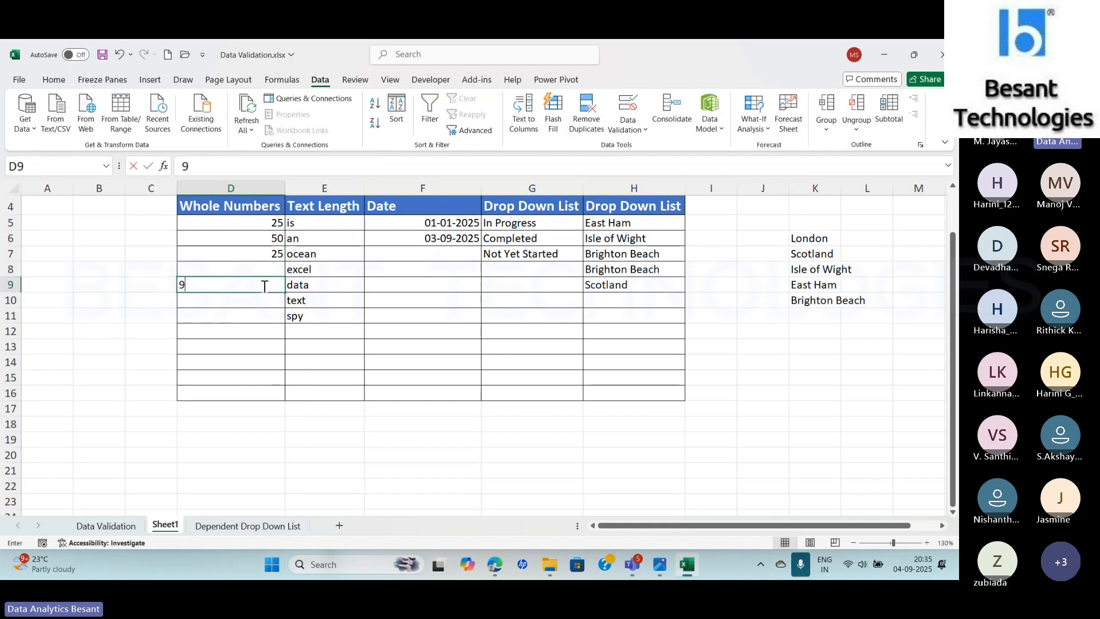
{"action": "key", "text": "Return"}
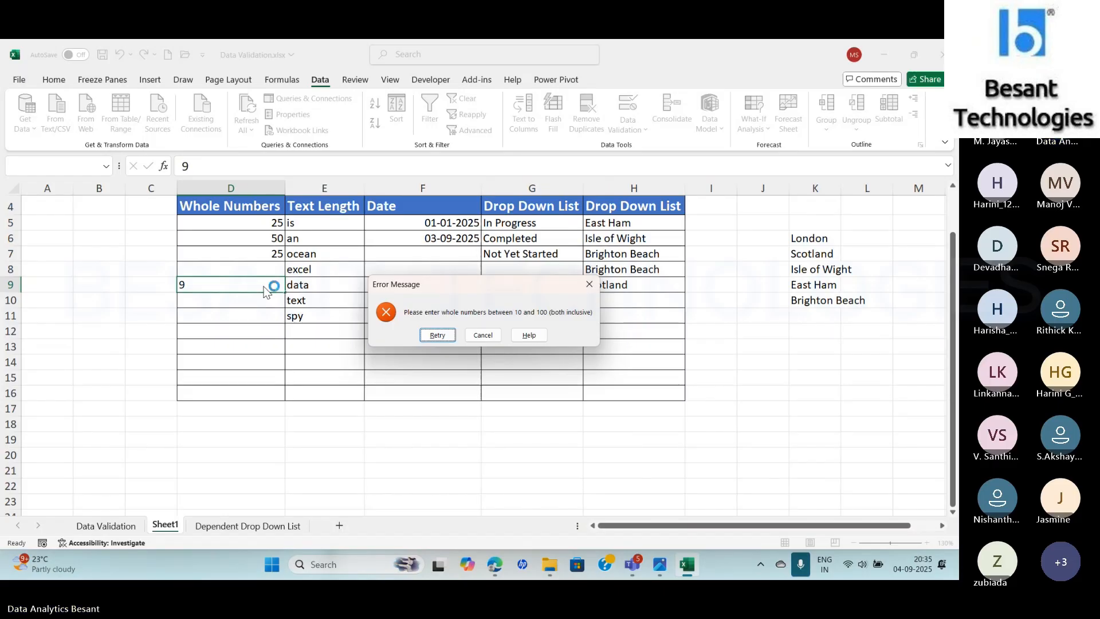
{"action": "key", "text": "alt+Tab"}
{"action": "key", "text": "alt+Tab"}
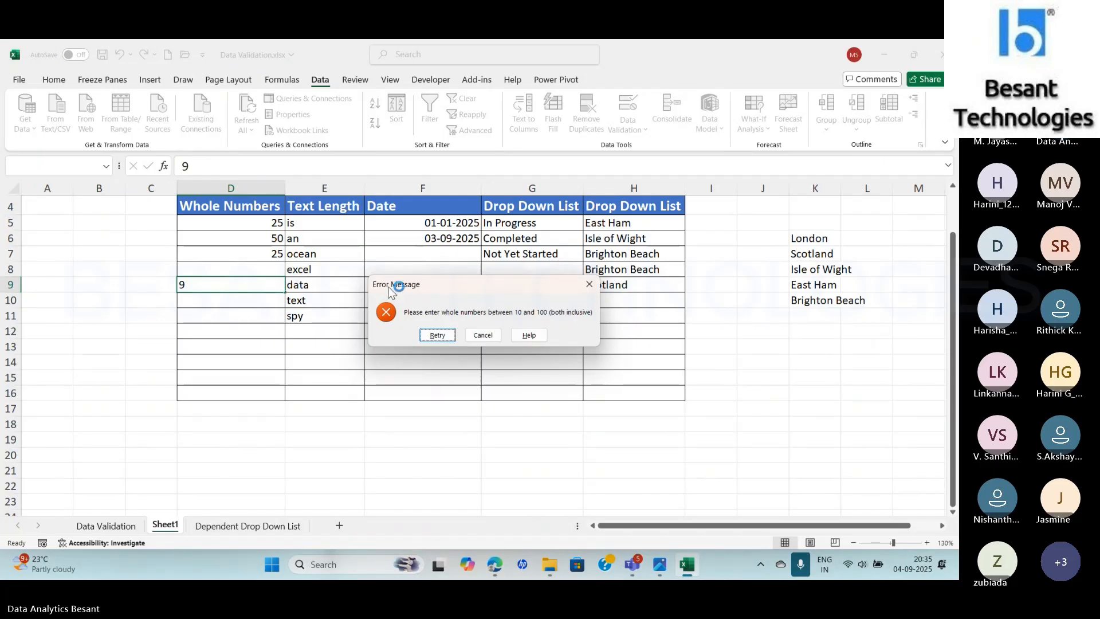
- Retry the rejected entry in cell D9 with the value 10
{"action": "left_click", "coordinate": [434, 335]}
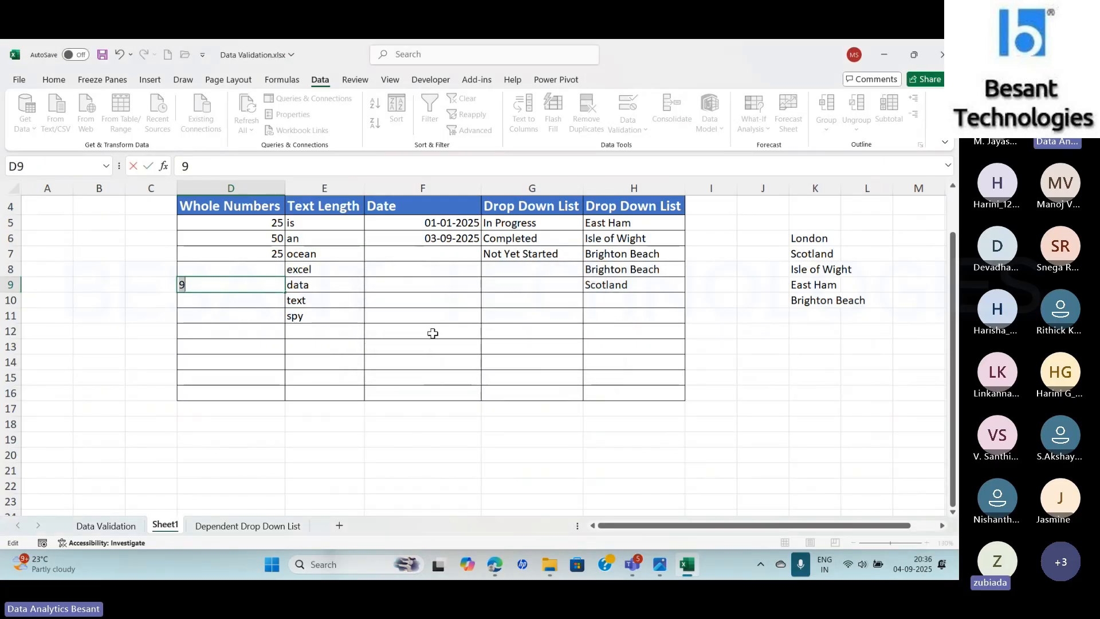
{"action": "type", "text": "10"}
{"action": "key", "text": "Return"}
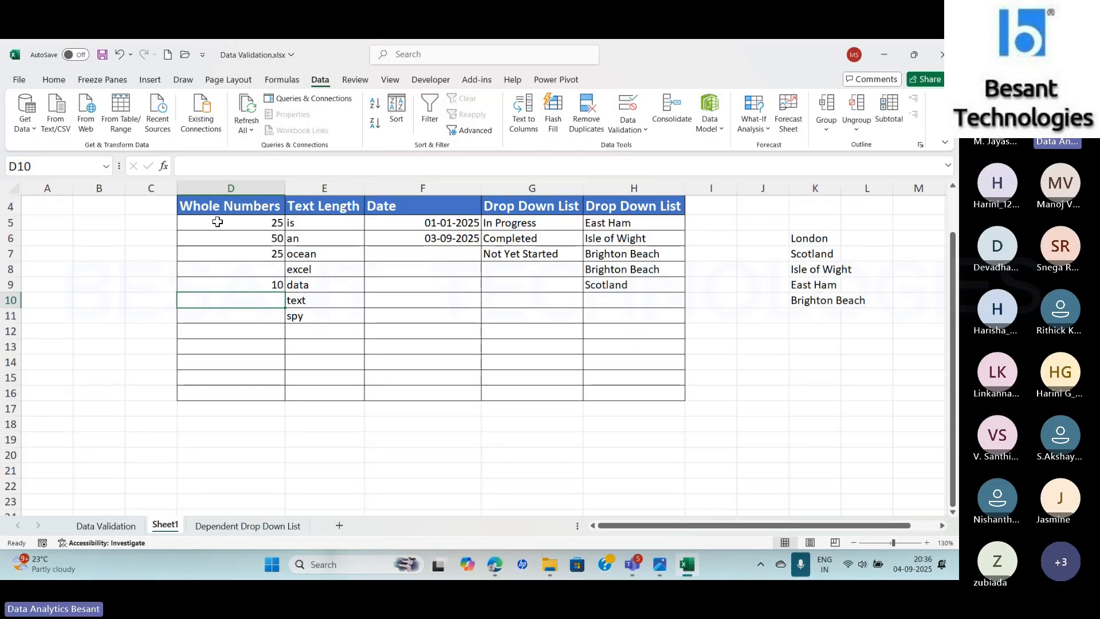
- Select cells D5 to D16 in the Whole Numbers column
{"action": "left_click_drag", "start_coordinate": [218, 222], "coordinate": [235, 385]}
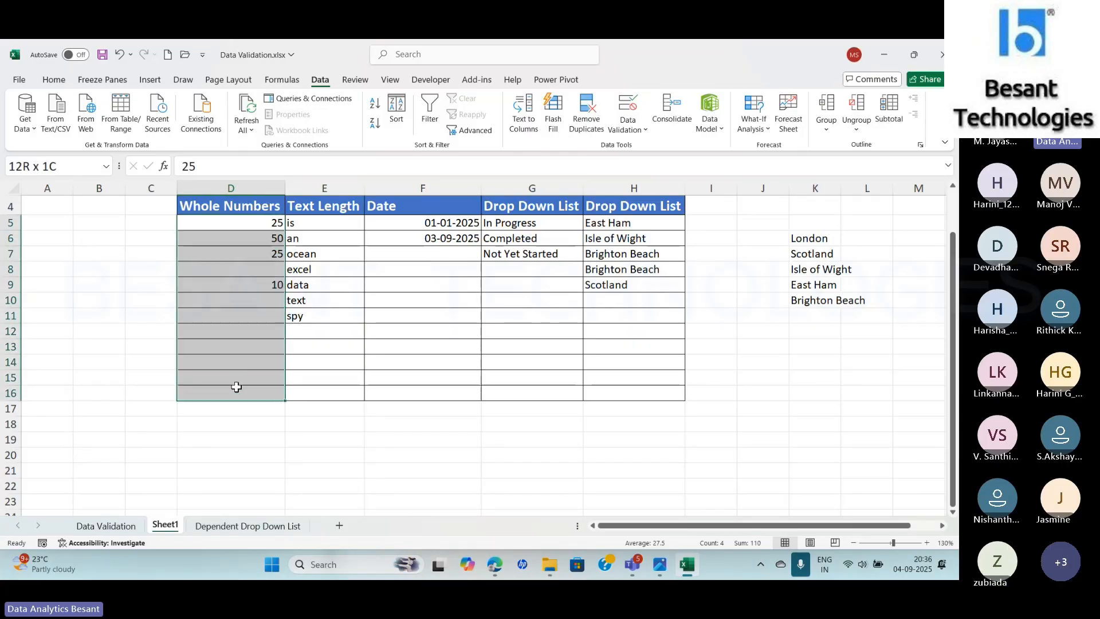
- Test the whole-number validation by trying to enter 111 in cell D10, and cancel the entry
{"action": "left_click", "coordinate": [628, 123]}
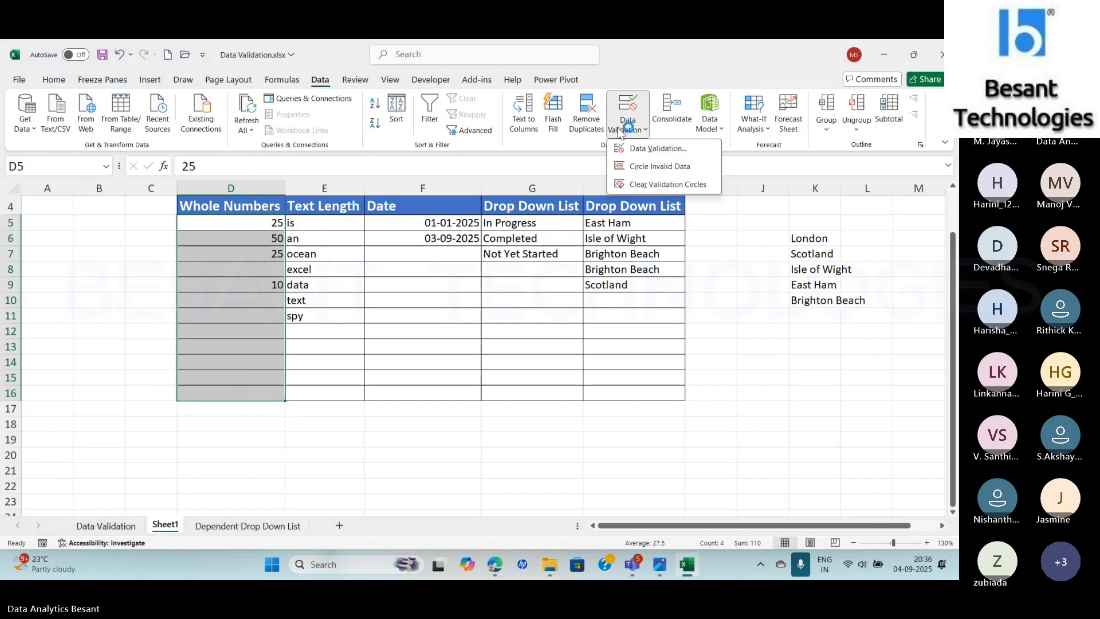
{"action": "left_click", "coordinate": [673, 153]}
{"action": "left_click", "coordinate": [255, 314]}
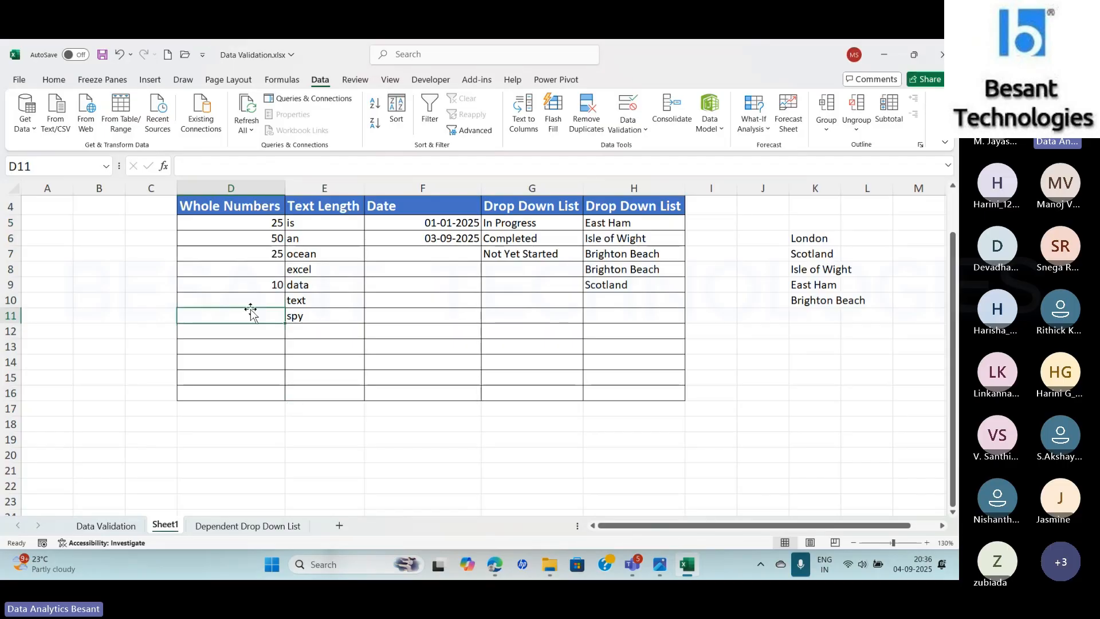
{"action": "key", "text": "Up"}
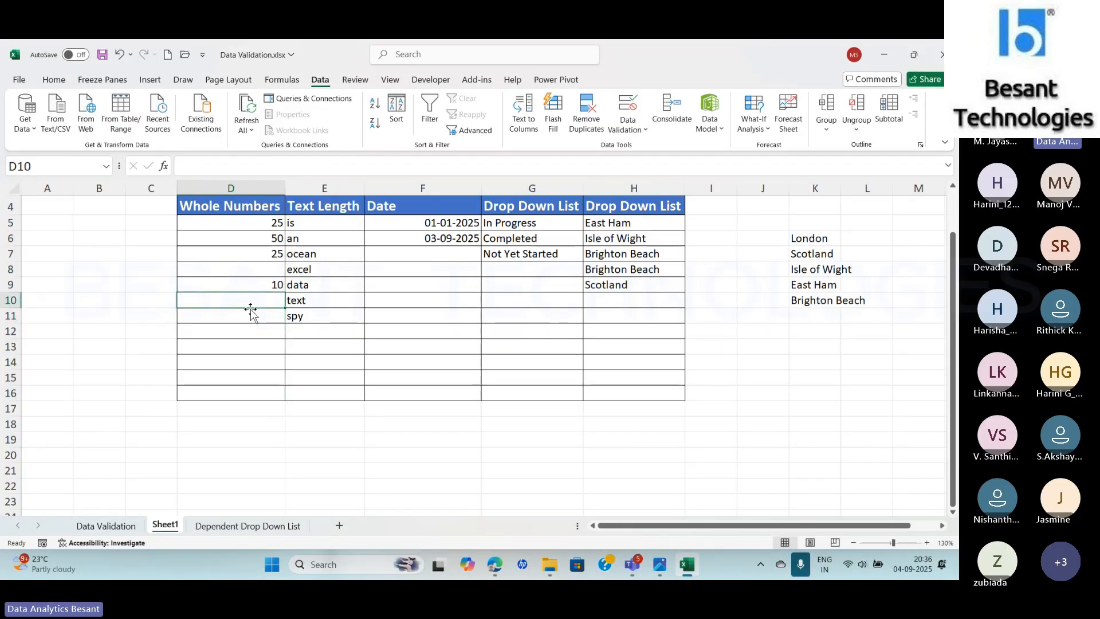
{"action": "type", "text": "111"}
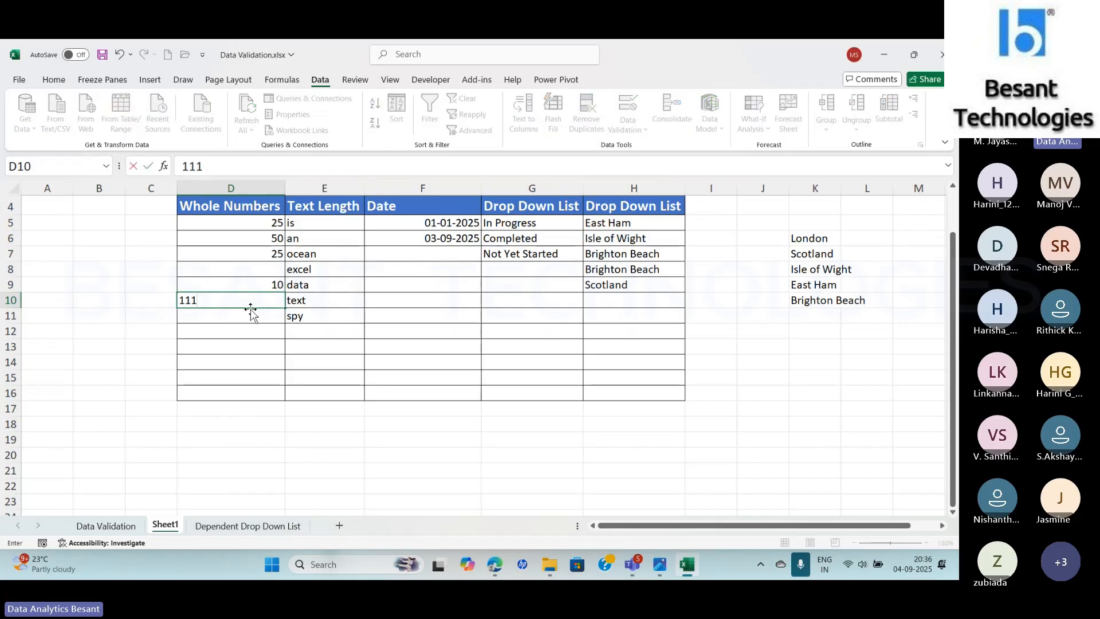
{"action": "key", "text": "Return"}
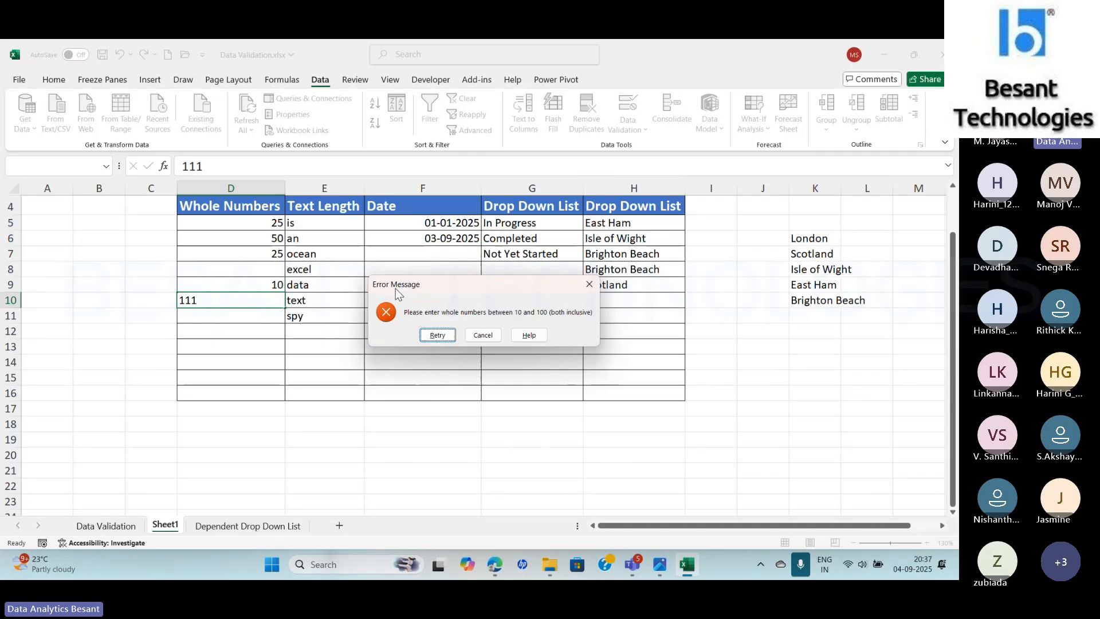
{"action": "left_click", "coordinate": [497, 337]}
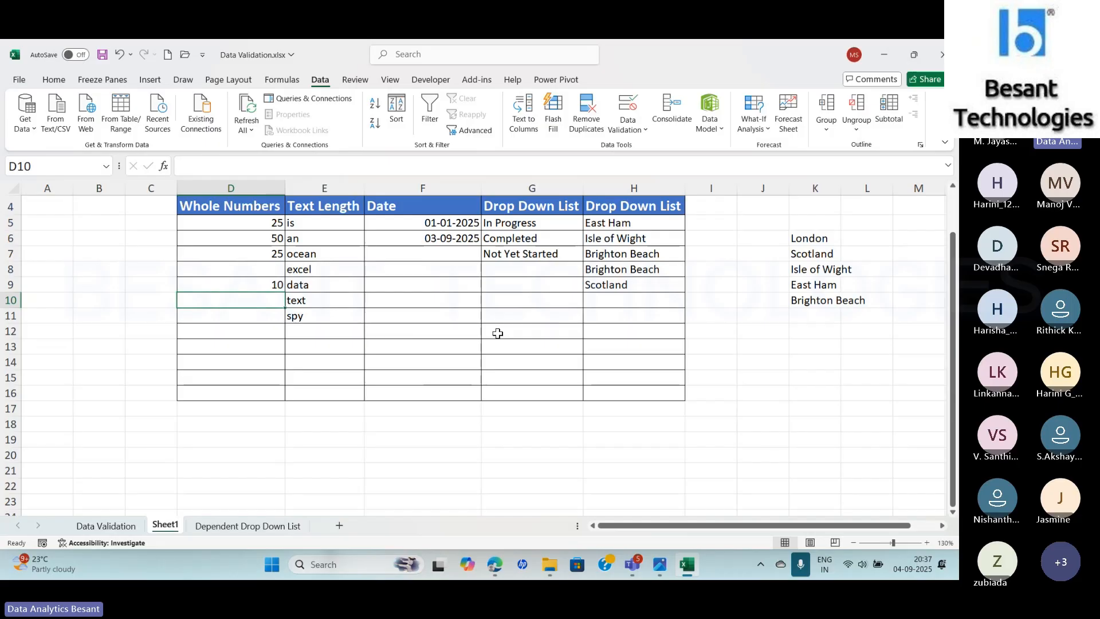
- Try 1111 in cell D10, retry the entry, and replace it with 99
{"action": "type", "text": "11"}
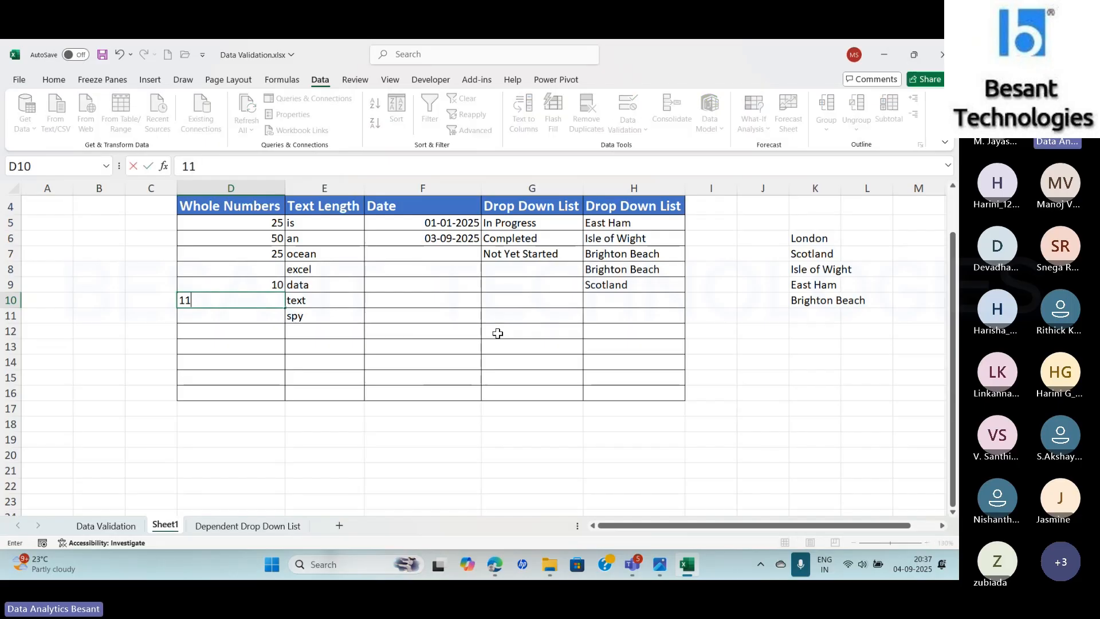
{"action": "type", "text": "11"}
{"action": "key", "text": "Return"}
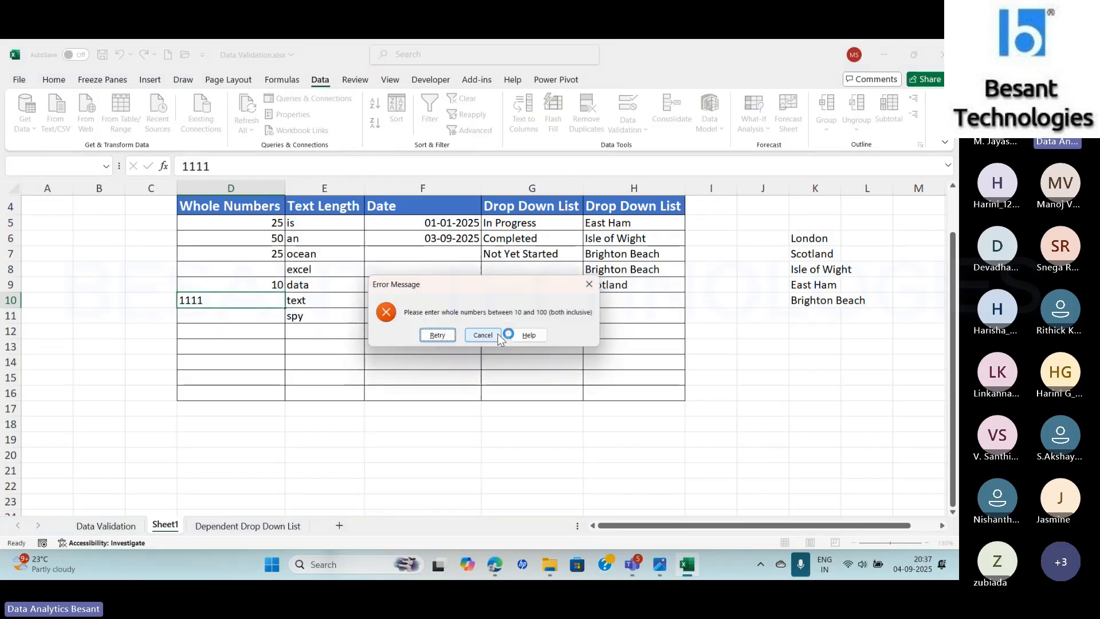
{"action": "left_click", "coordinate": [435, 337]}
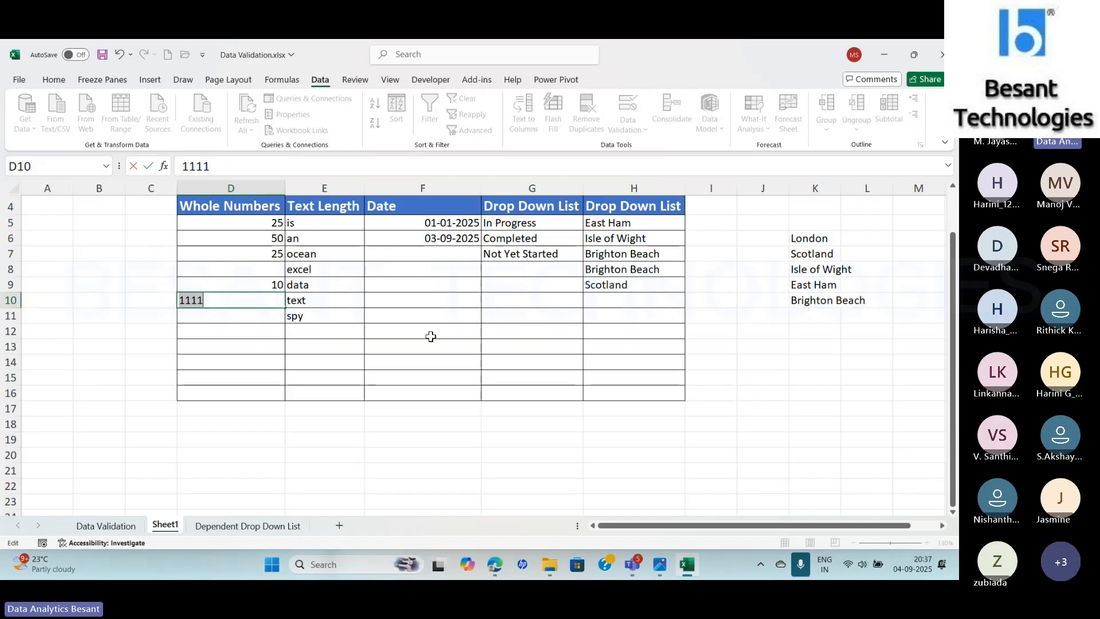
{"action": "type", "text": "99"}
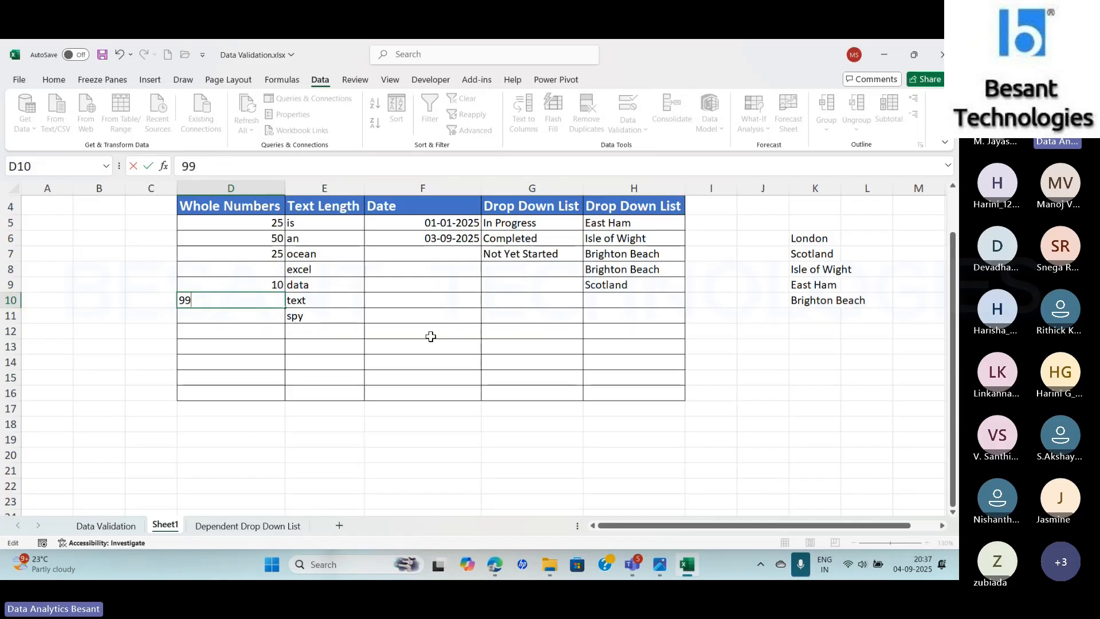
{"action": "key", "text": "Return"}
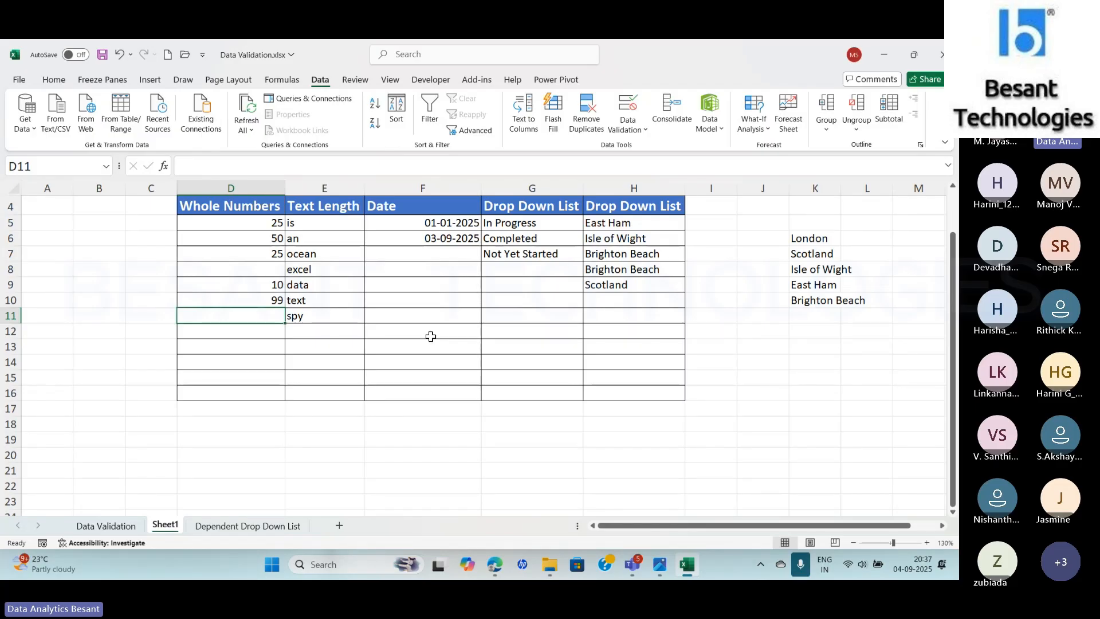
- Set the data validation error alert style to Warning for the Whole Numbers cells D5:D16
{"action": "left_click_drag", "start_coordinate": [198, 223], "coordinate": [229, 394]}
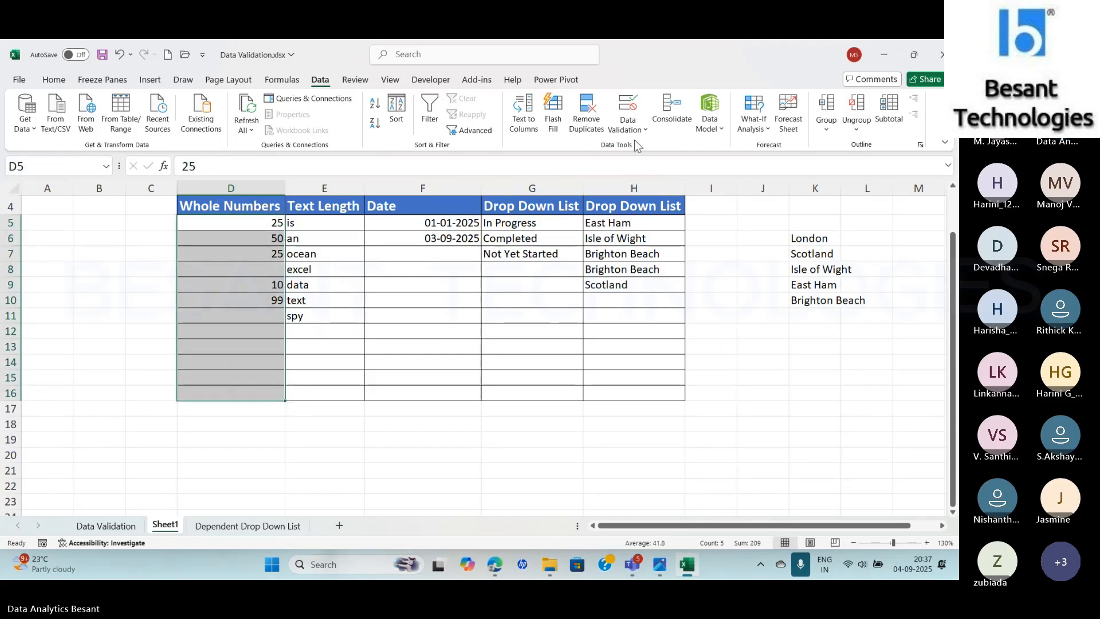
{"action": "left_click", "coordinate": [628, 123]}
{"action": "left_click", "coordinate": [644, 150]}
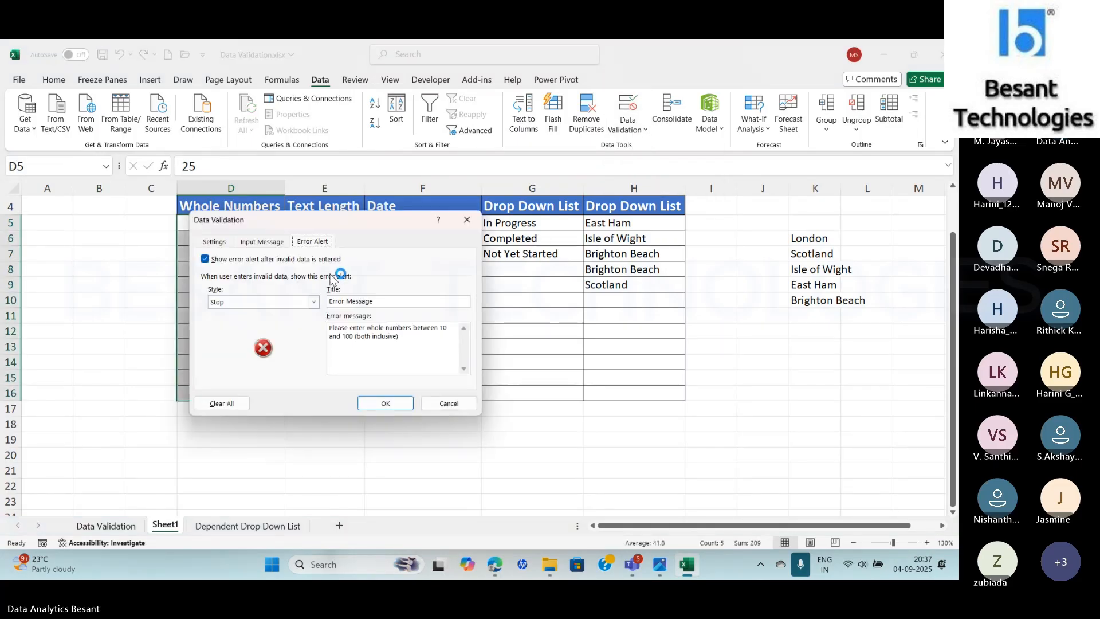
{"action": "left_click", "coordinate": [241, 302]}
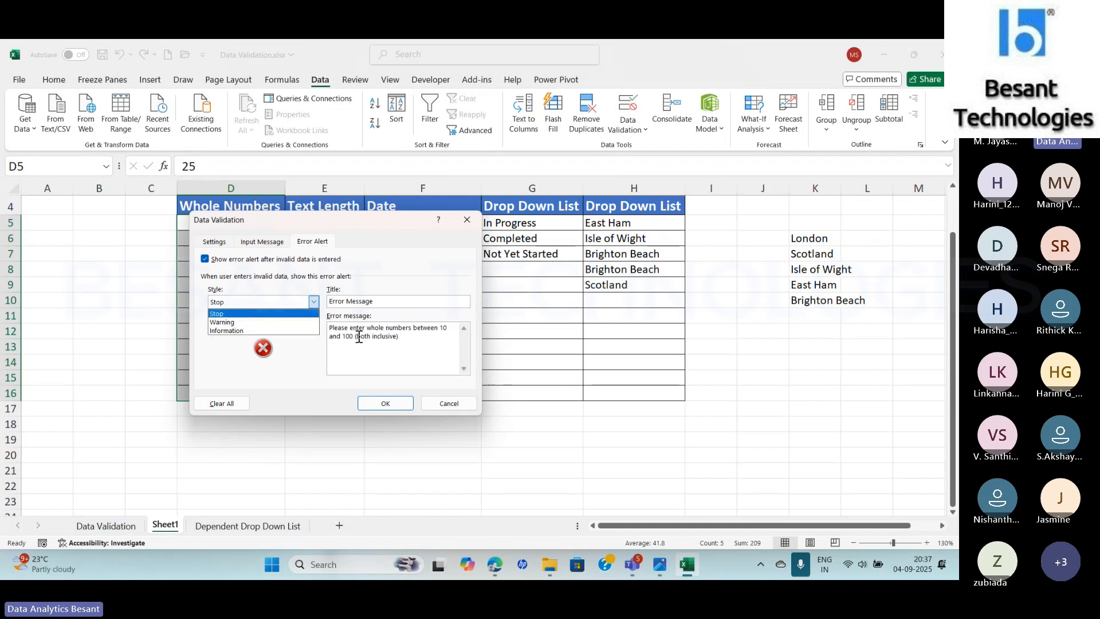
{"action": "left_click", "coordinate": [224, 322]}
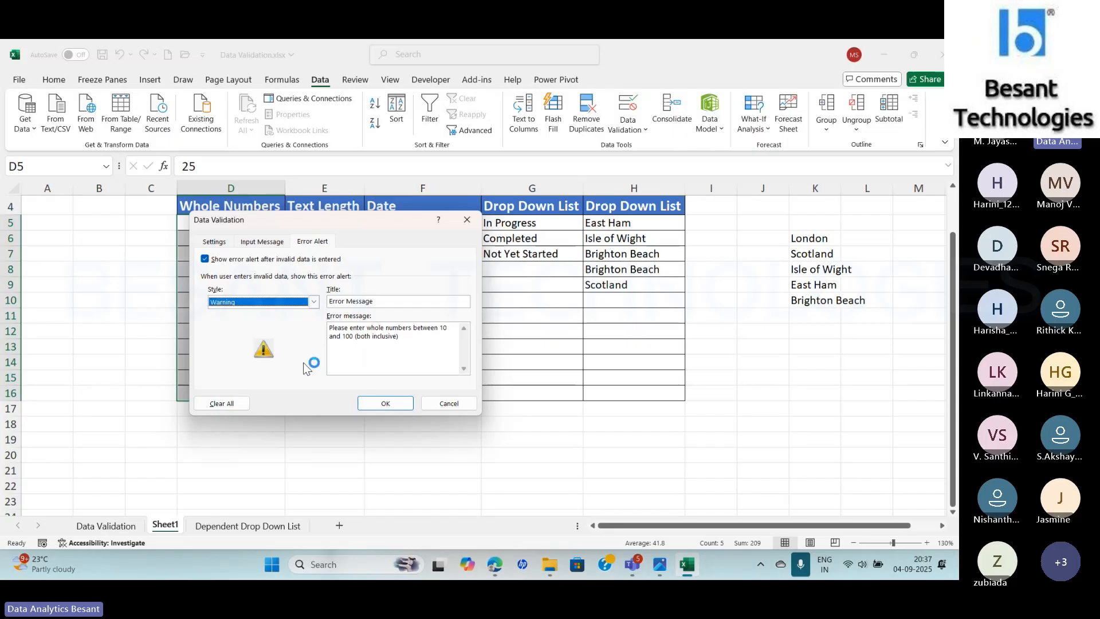
{"action": "left_click", "coordinate": [393, 404]}
- Enter 9999 in cell D11 and choose to continue past the validation warning
{"action": "left_click", "coordinate": [241, 315]}
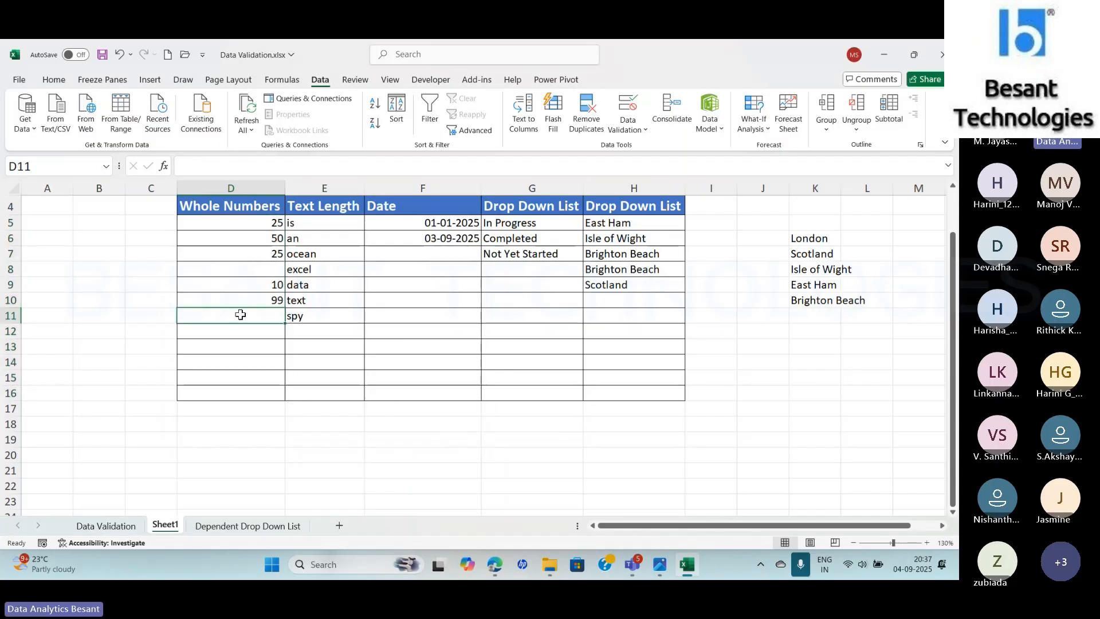
{"action": "type", "text": "9999"}
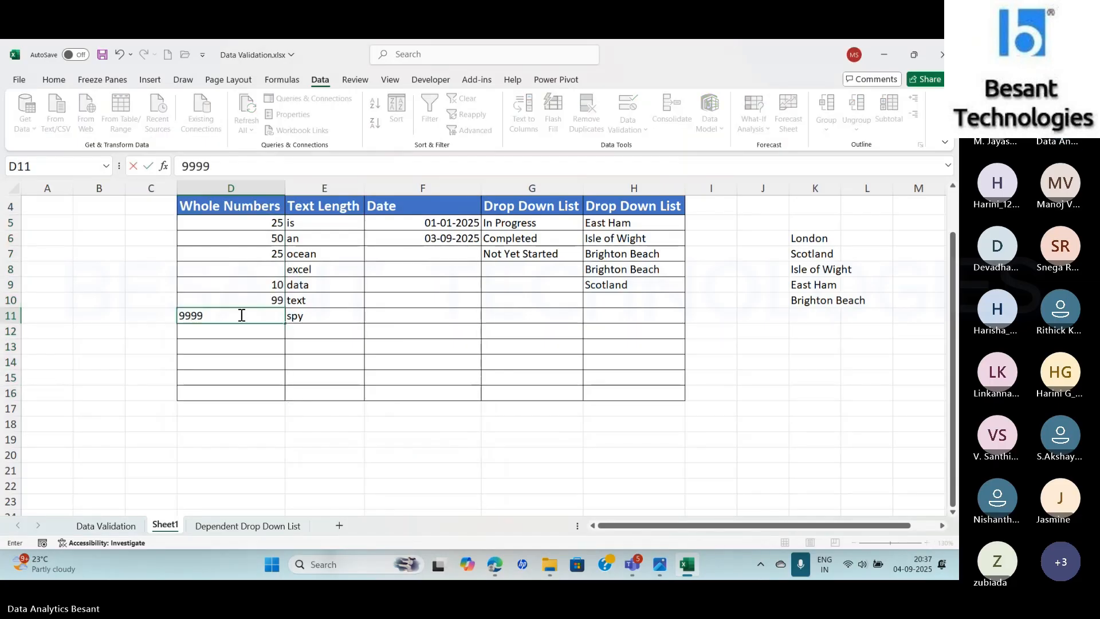
{"action": "key", "text": "Return"}
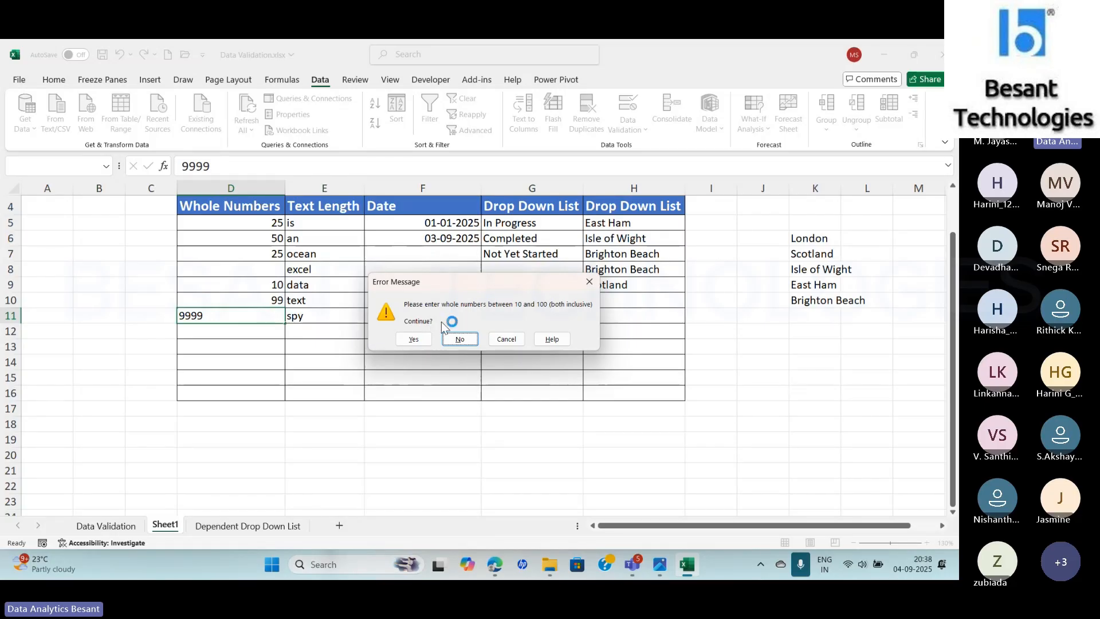
{"action": "left_click", "coordinate": [418, 339]}
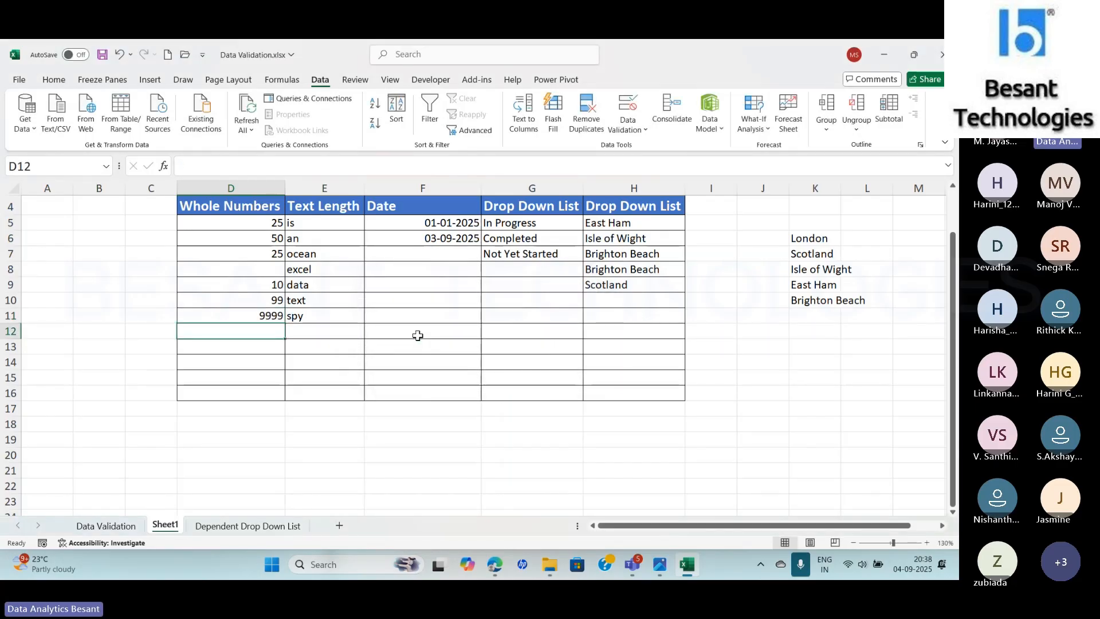
- Try 99999 in cell D11, decline to continue at the warning, and enter 99 instead
{"action": "key", "text": "Up"}
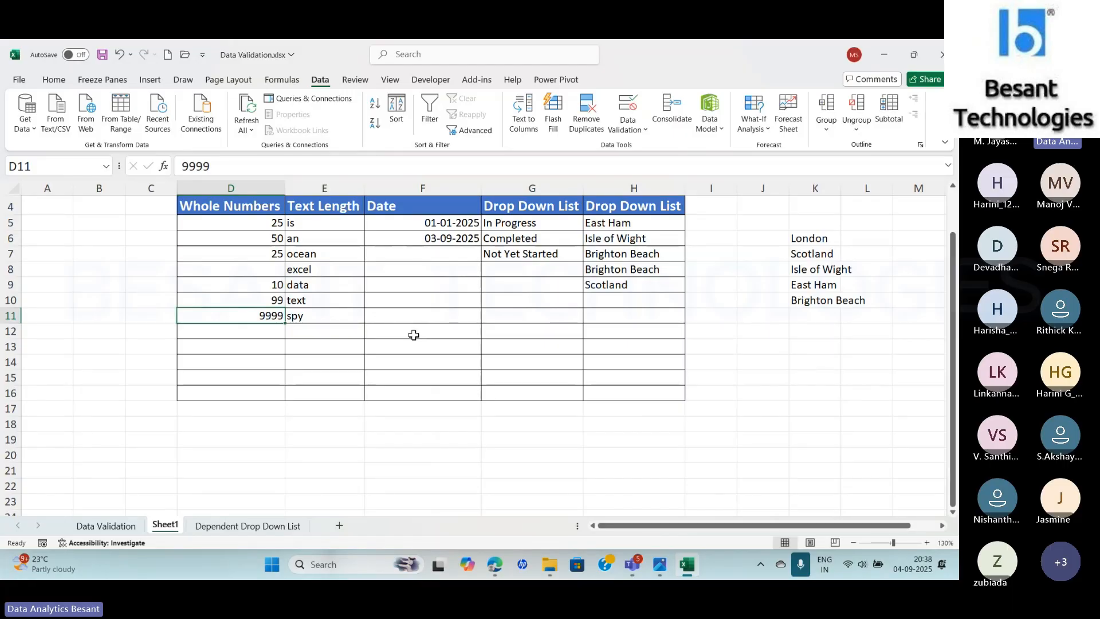
{"action": "left_click_drag", "start_coordinate": [230, 223], "coordinate": [246, 361]}
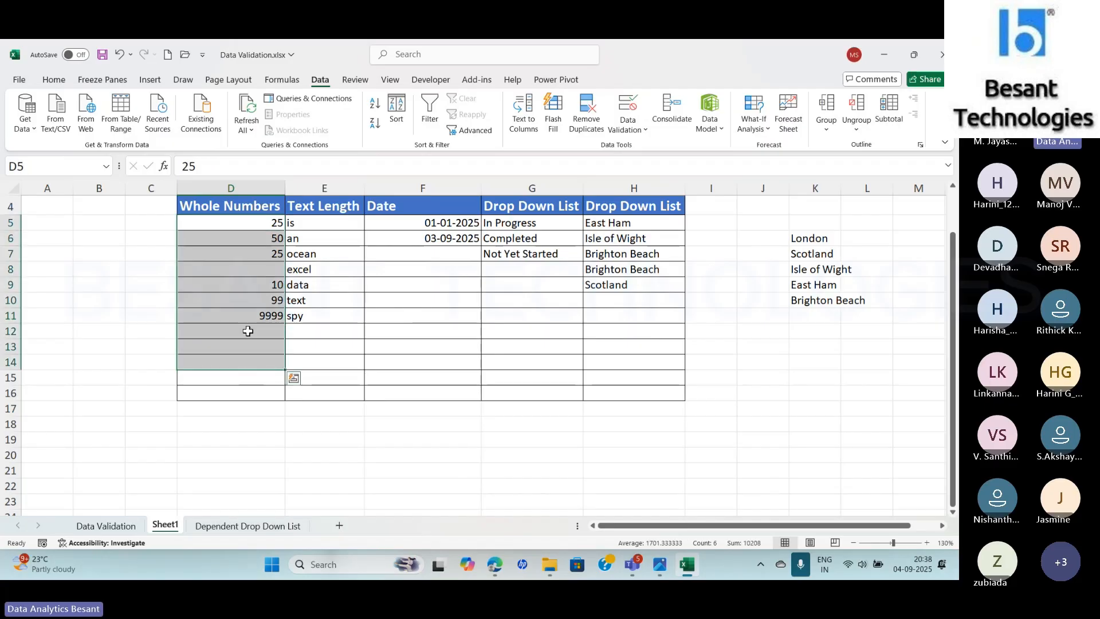
{"action": "left_click", "coordinate": [247, 331]}
{"action": "left_click", "coordinate": [239, 317]}
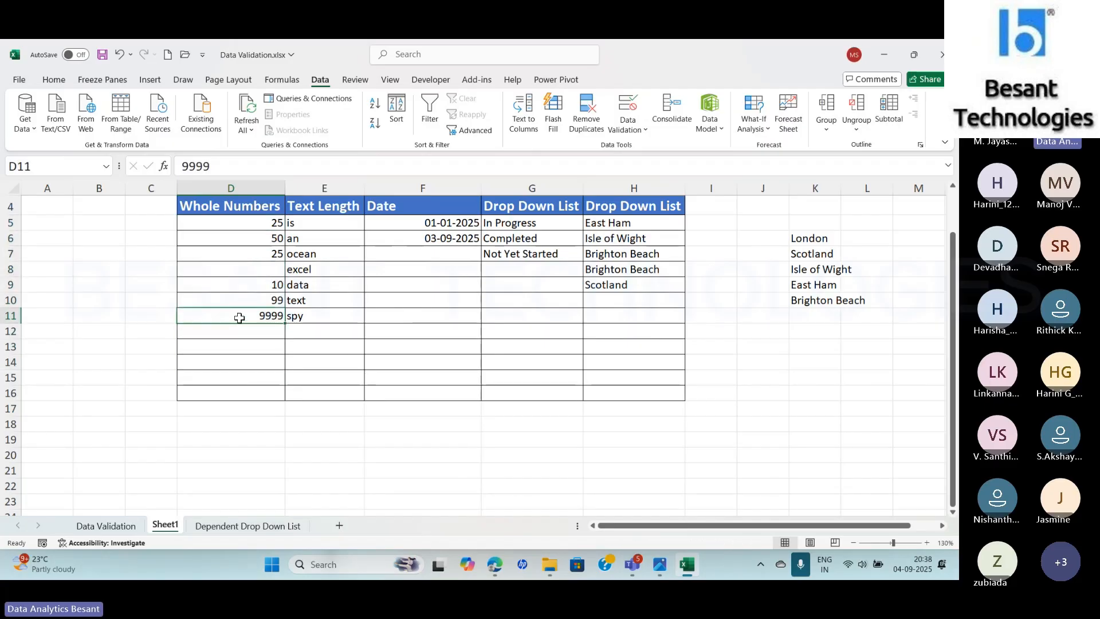
{"action": "type", "text": "99999"}
{"action": "key", "text": "Return"}
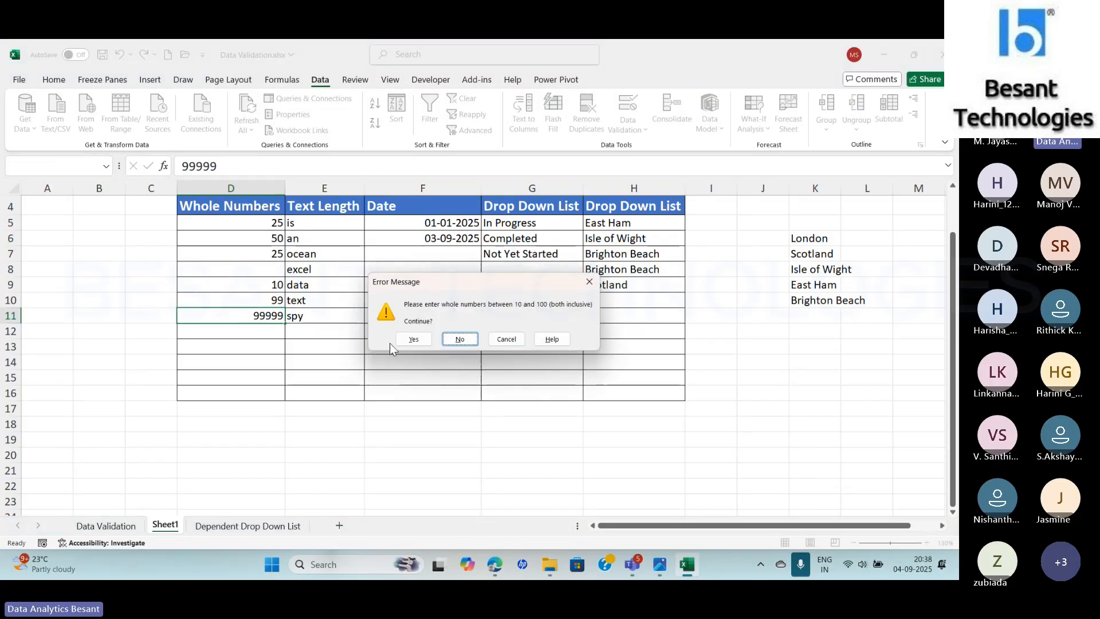
{"action": "left_click", "coordinate": [405, 339]}
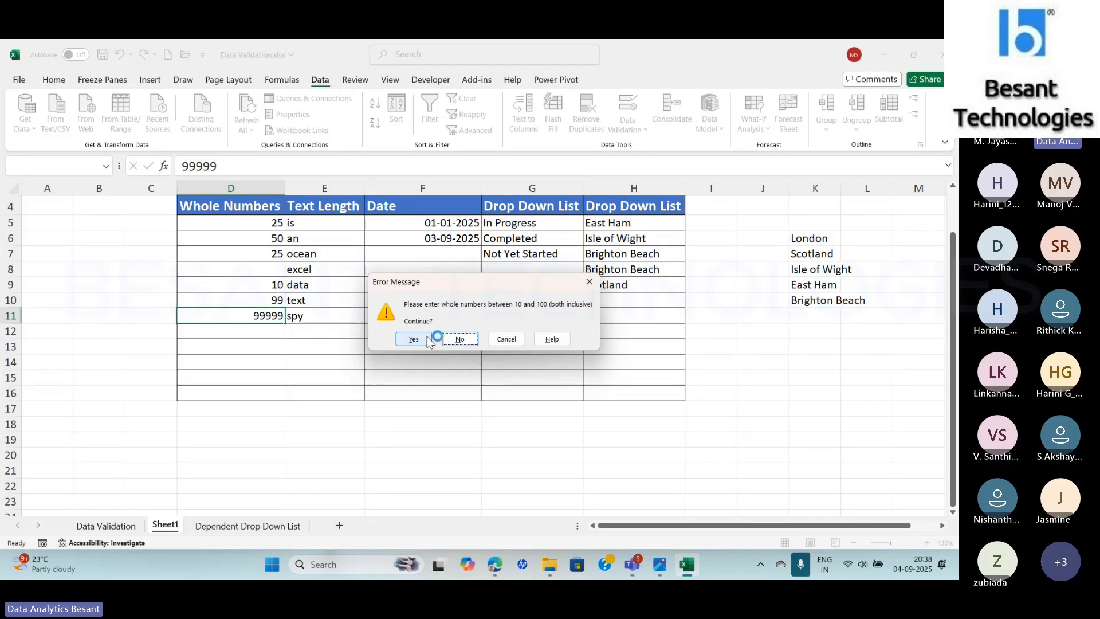
{"action": "left_click", "coordinate": [460, 339]}
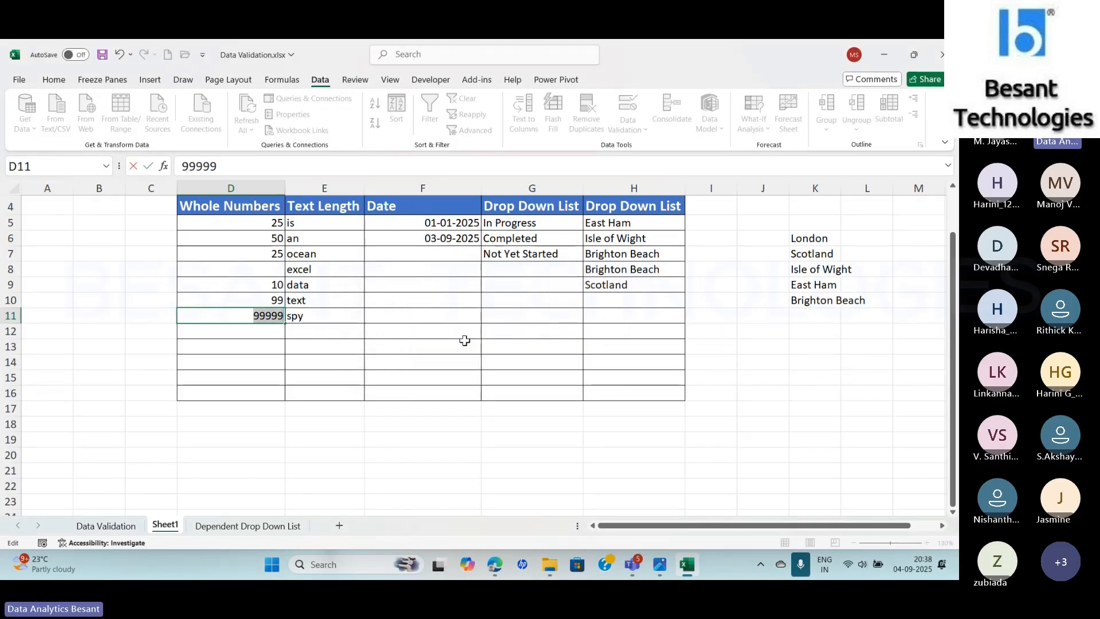
{"action": "type", "text": "99"}
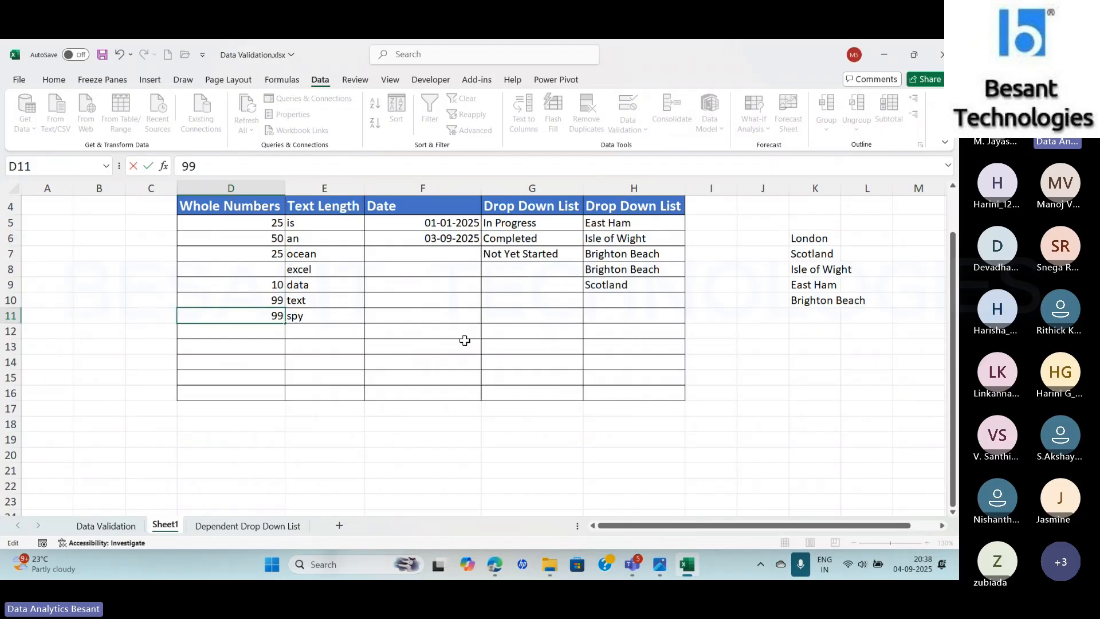
{"action": "key", "text": "Return"}
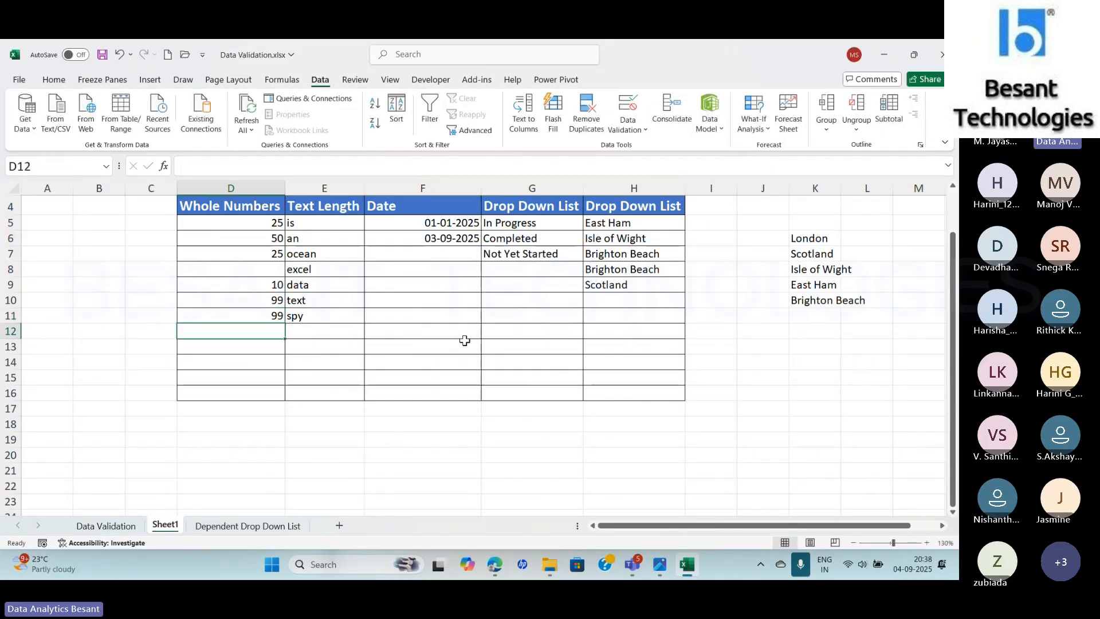
- Try to enter 8888 in cell D12 and cancel the entry at the warning
{"action": "type", "text": "8888"}
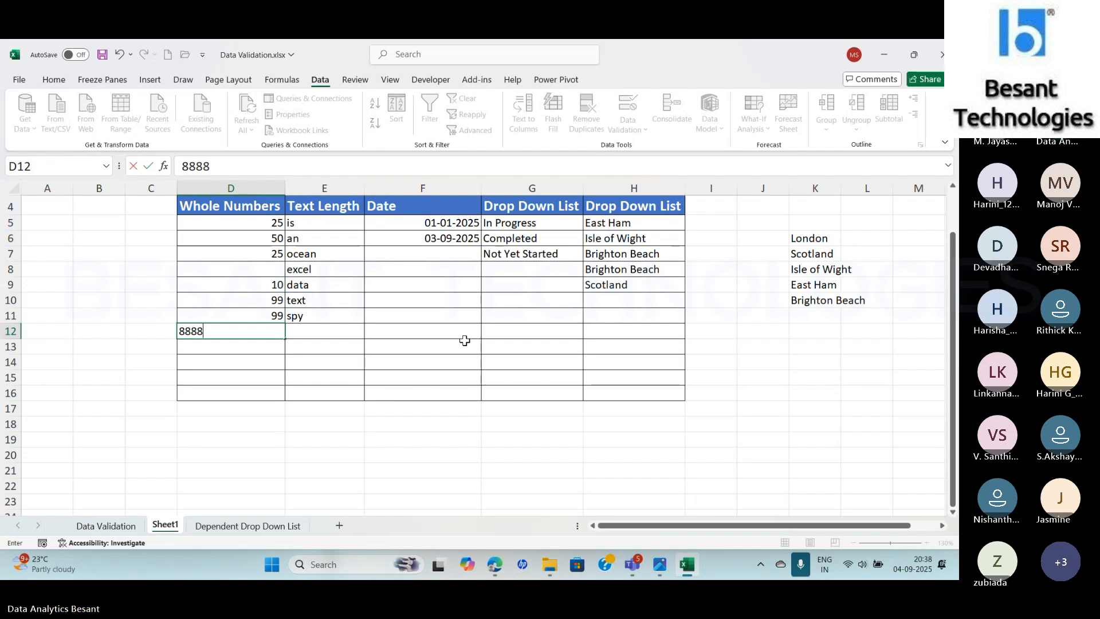
{"action": "key", "text": "Return"}
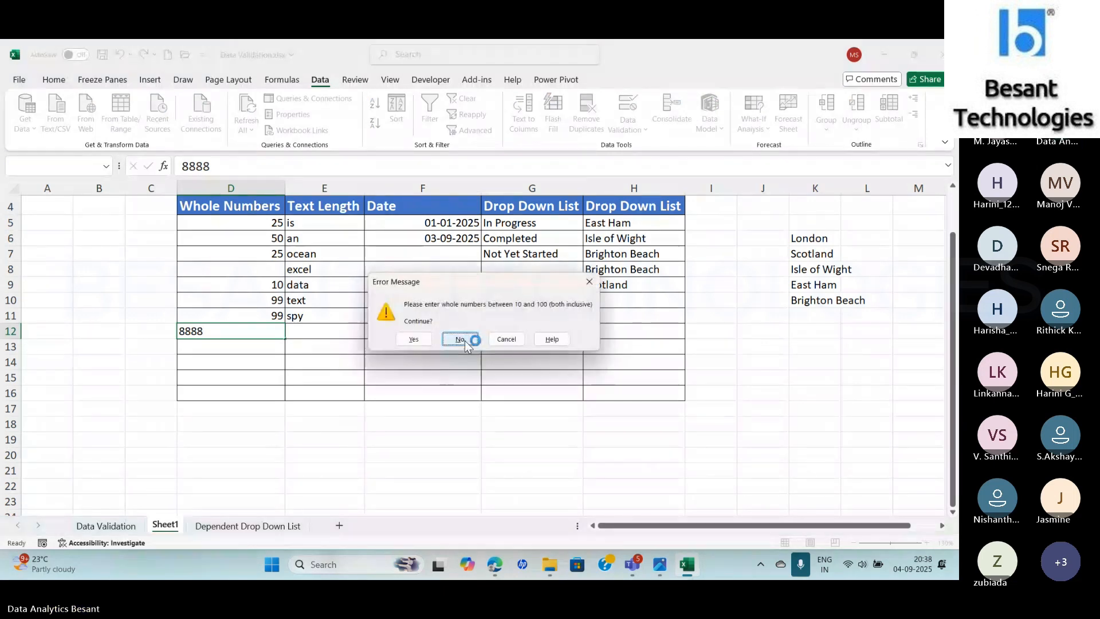
{"action": "left_click", "coordinate": [508, 343]}
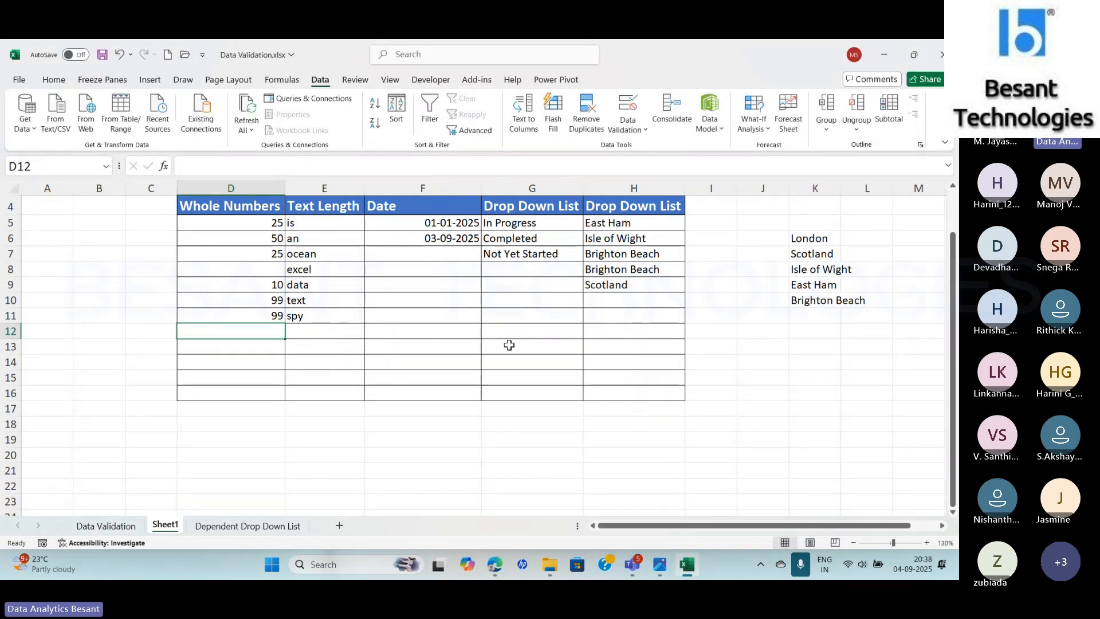
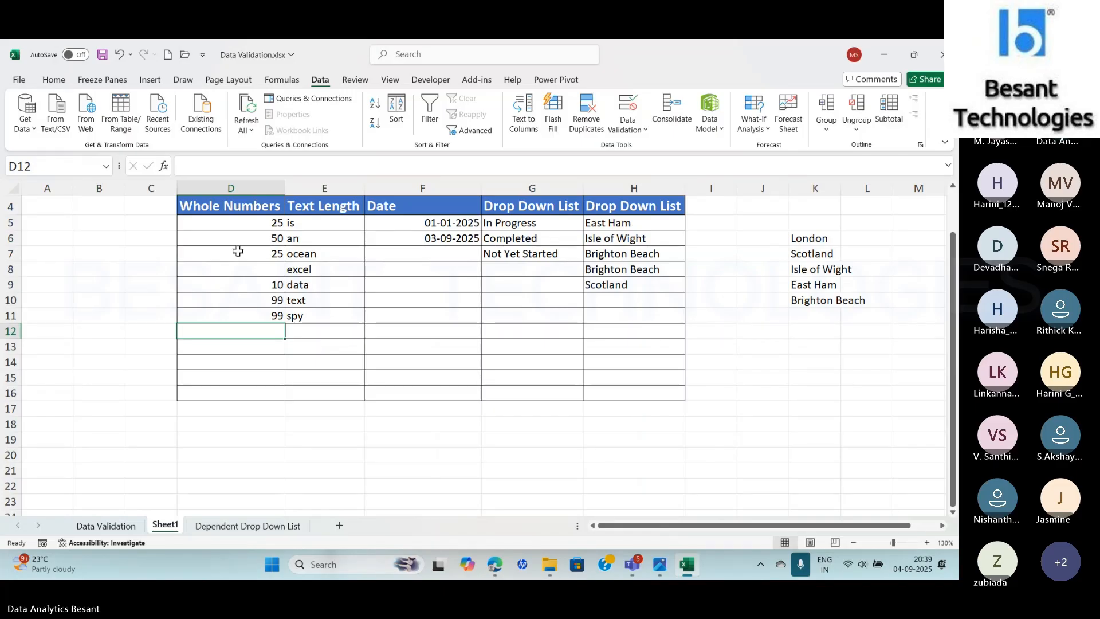
- Set the data validation error alert style to Information for the Whole Numbers cells D5:D16
{"action": "left_click_drag", "start_coordinate": [226, 222], "coordinate": [239, 397]}
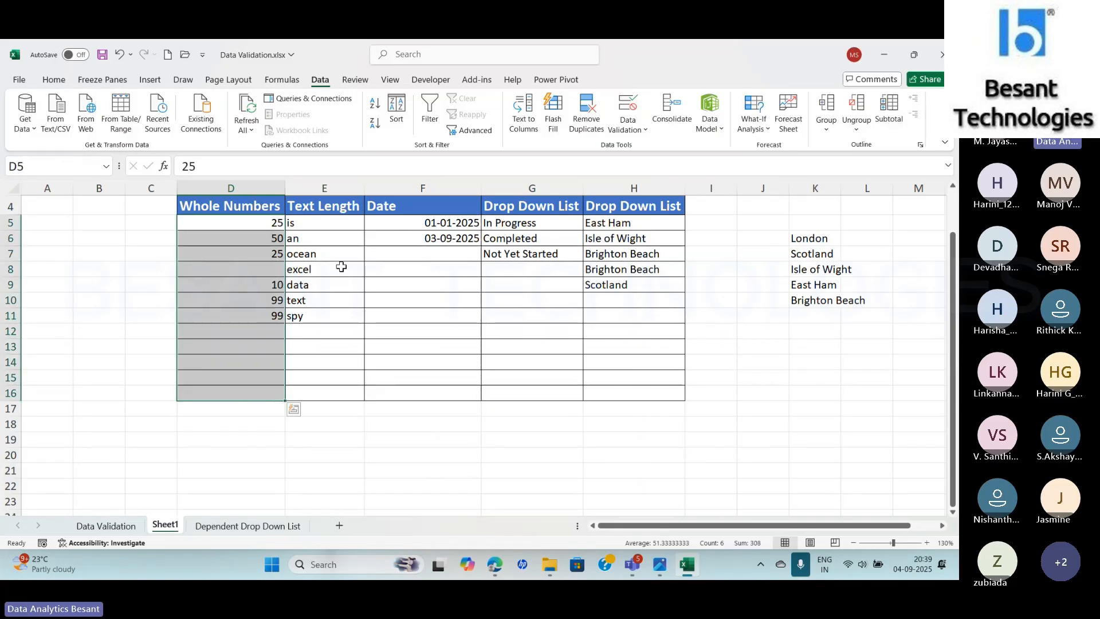
{"action": "left_click", "coordinate": [633, 130]}
{"action": "left_click", "coordinate": [658, 149]}
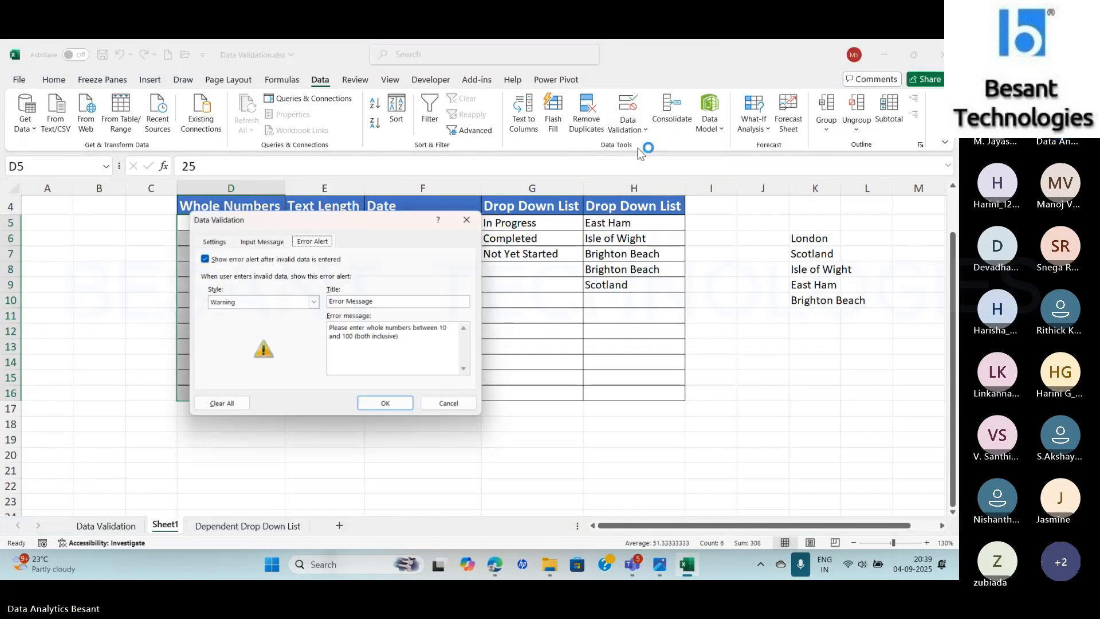
{"action": "left_click", "coordinate": [274, 299]}
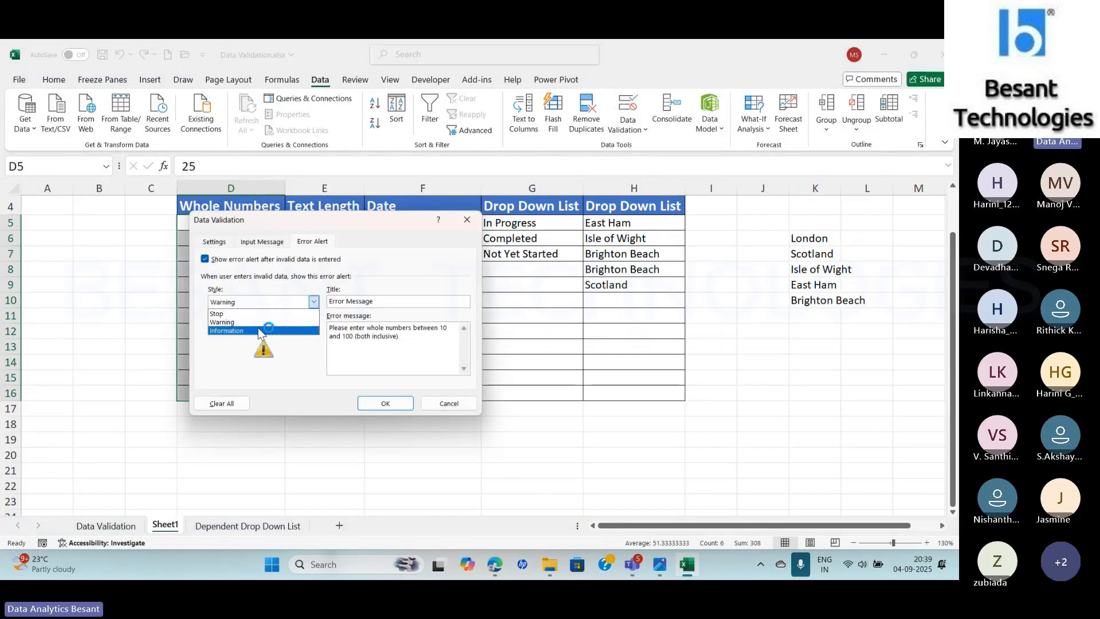
{"action": "left_click", "coordinate": [252, 331]}
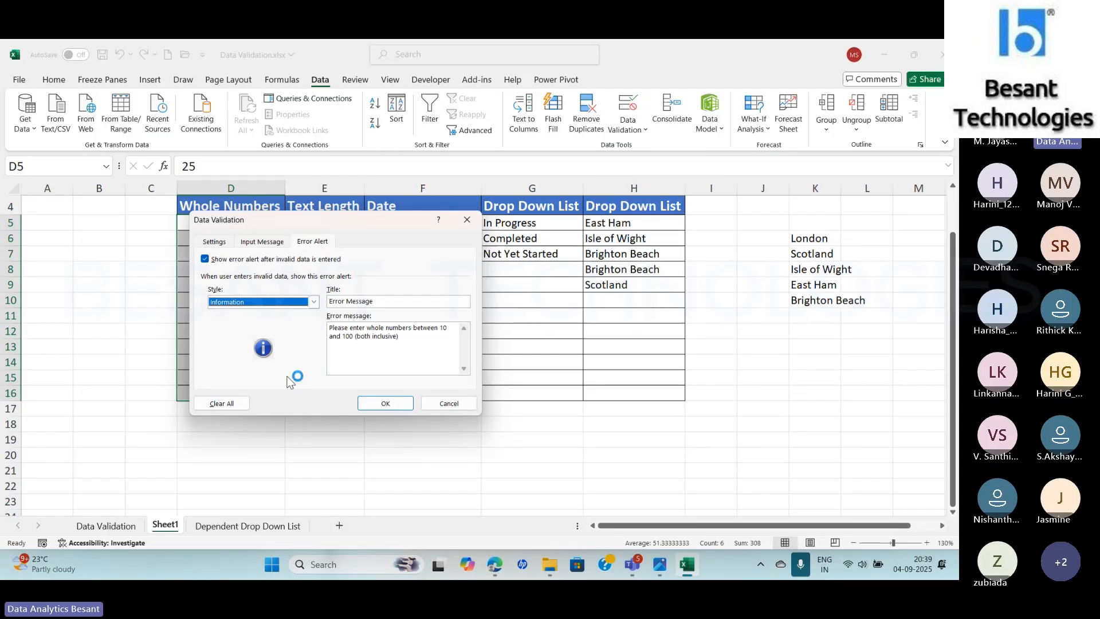
{"action": "left_click", "coordinate": [385, 403]}
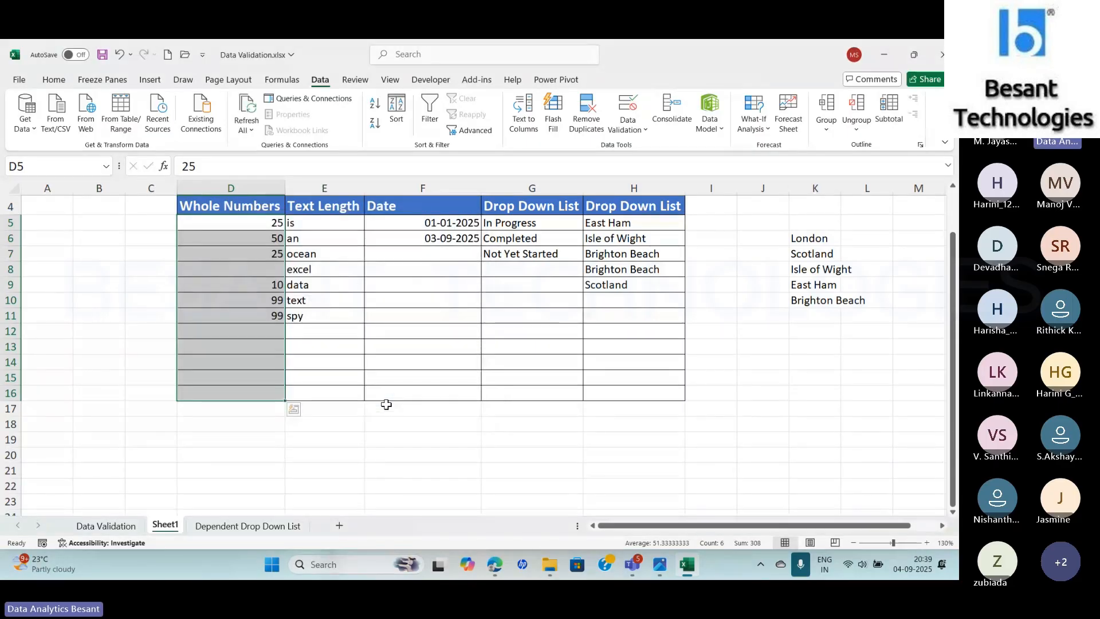
- Enter 8888 in cell D11 and accept the entry at the information alert
{"action": "left_click", "coordinate": [247, 316]}
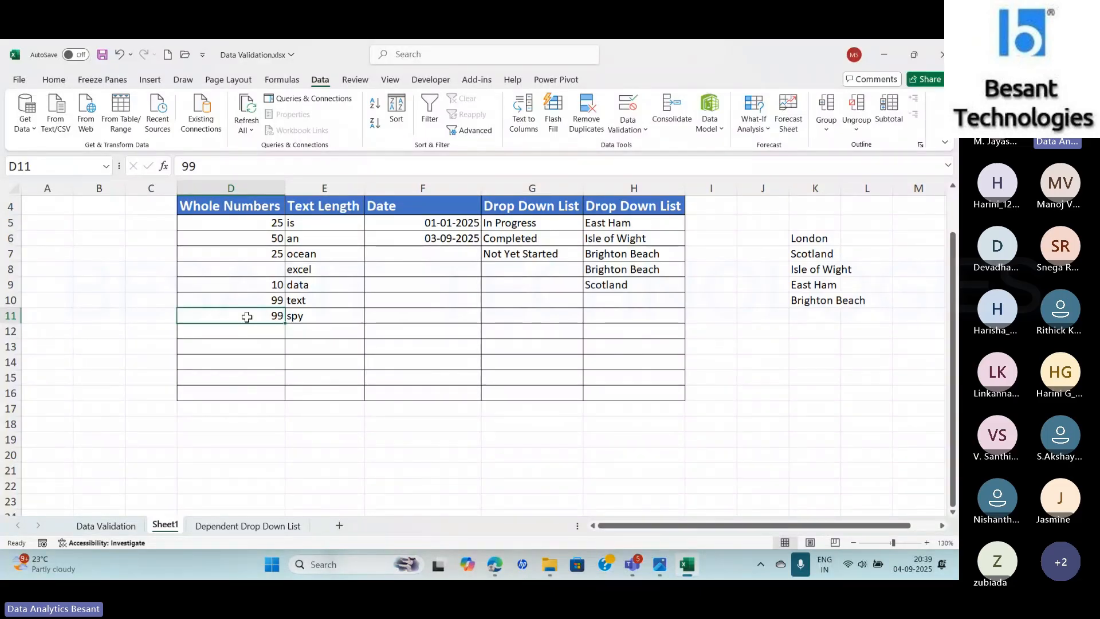
{"action": "type", "text": "8888"}
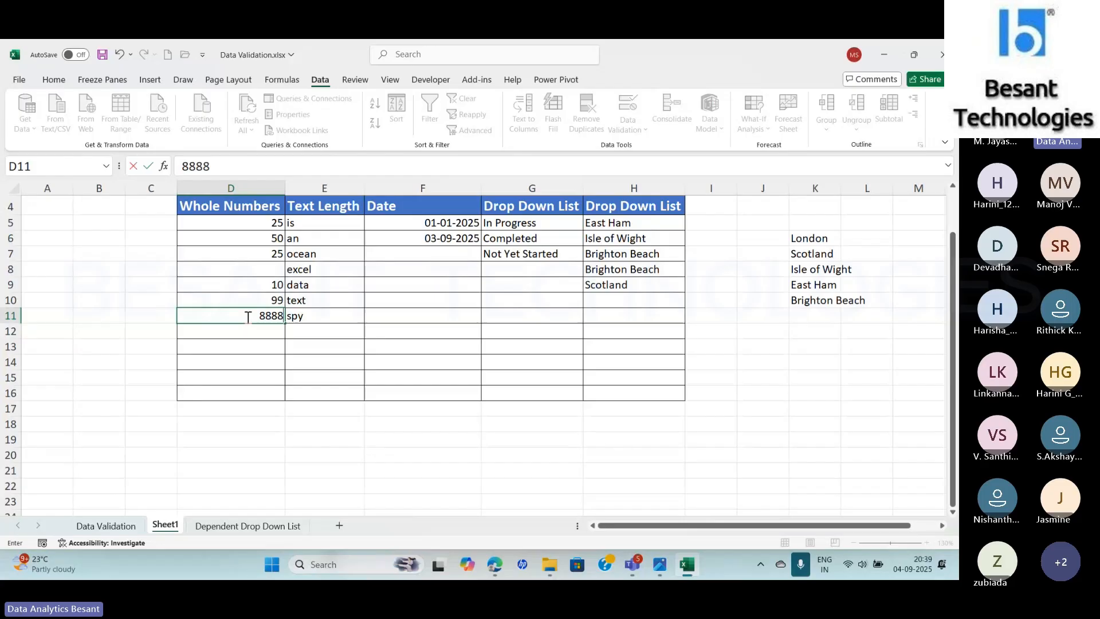
{"action": "key", "text": "Return"}
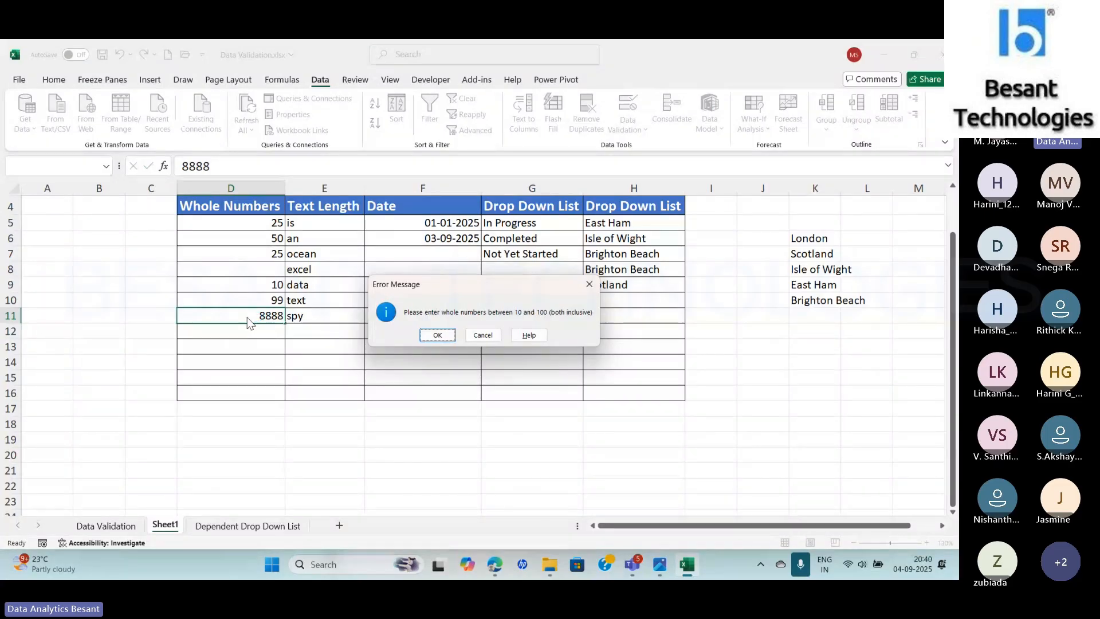
{"action": "left_click", "coordinate": [439, 337]}
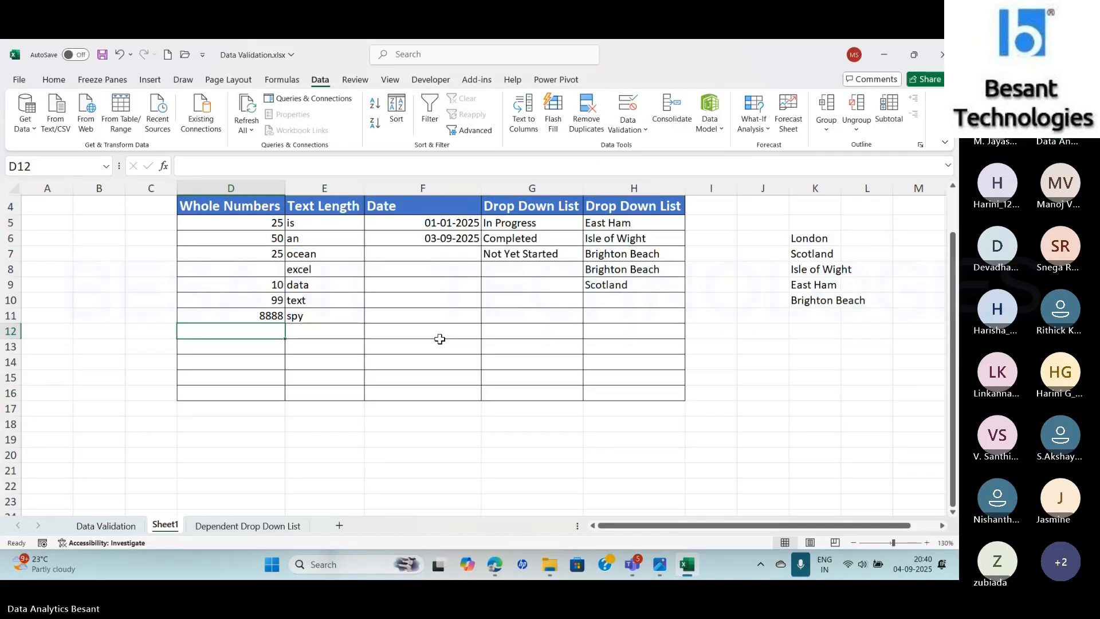
- Replace the invalid value in cell D11 with 99
{"action": "key", "text": "Up"}
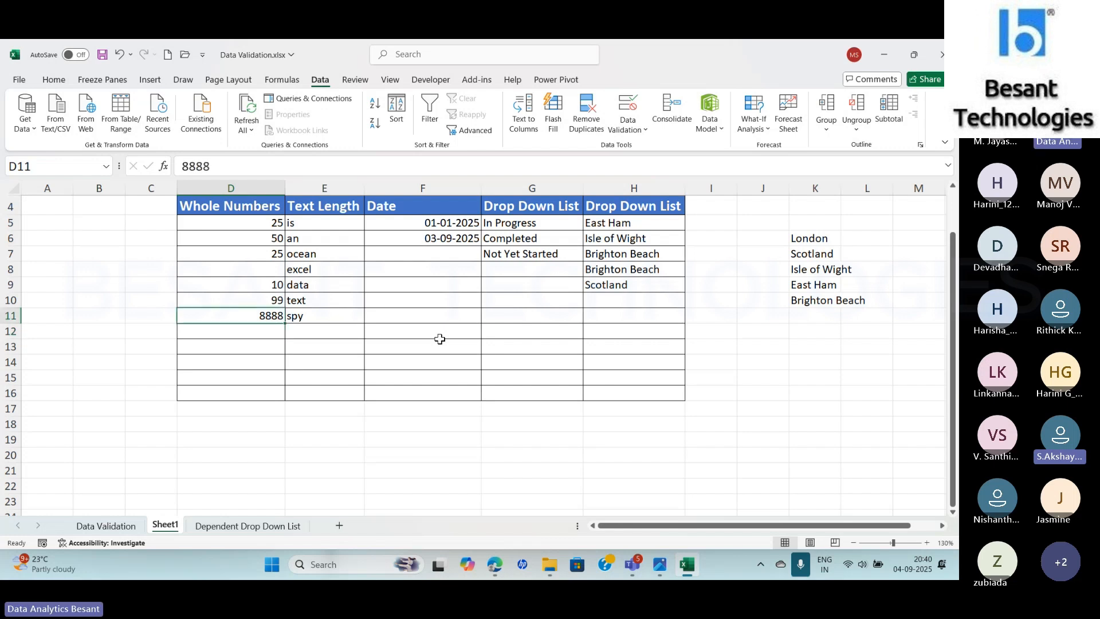
{"action": "type", "text": "99"}
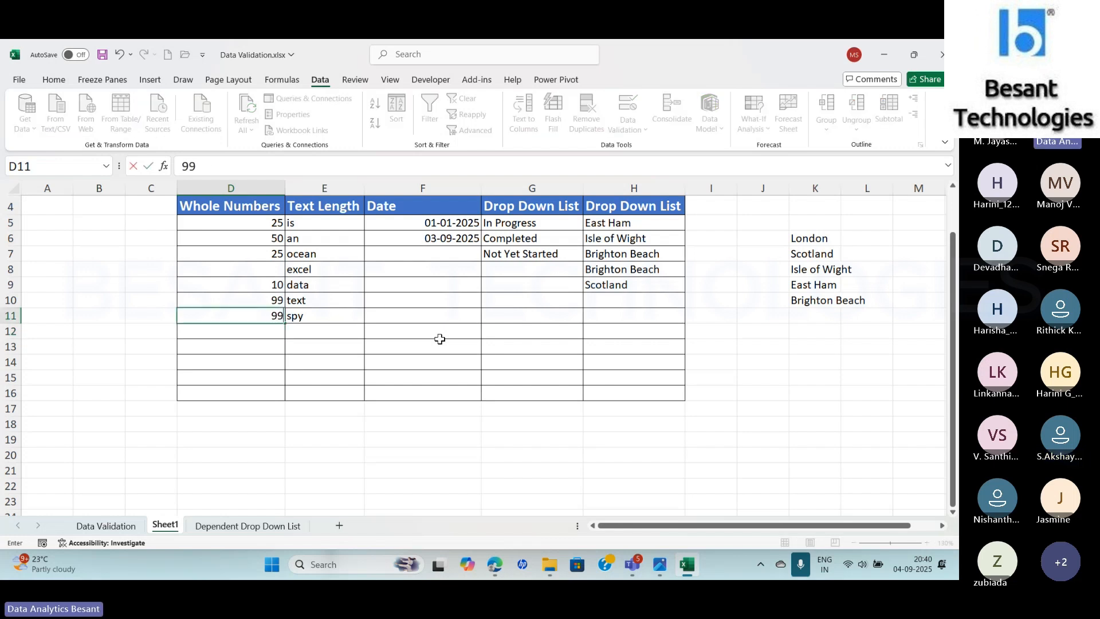
{"action": "key", "text": "Return"}
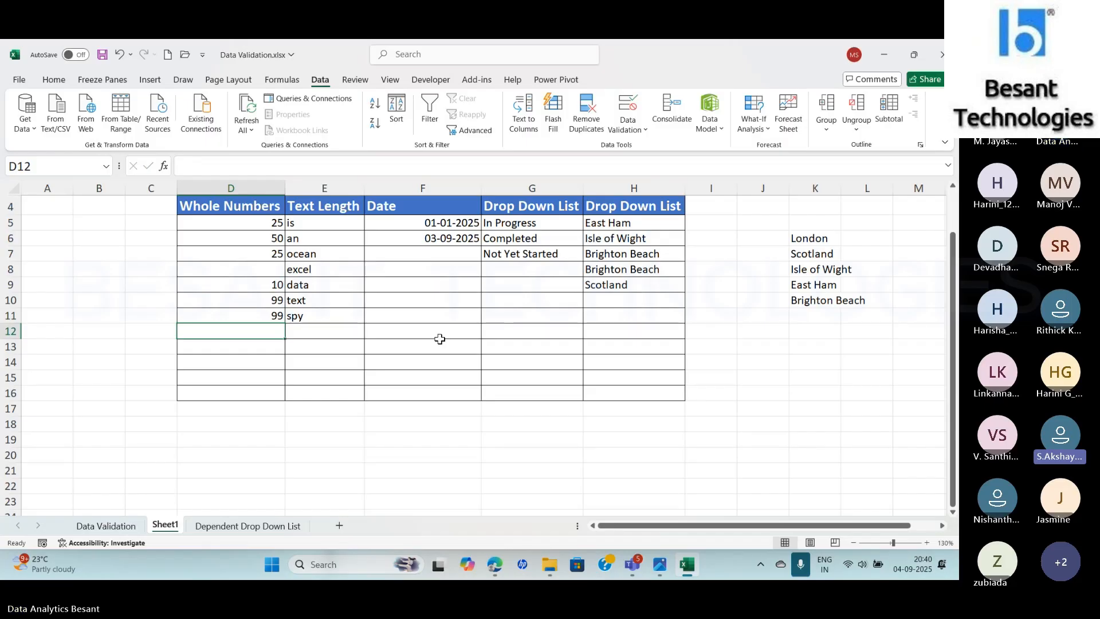
{"action": "key", "text": "Up"}
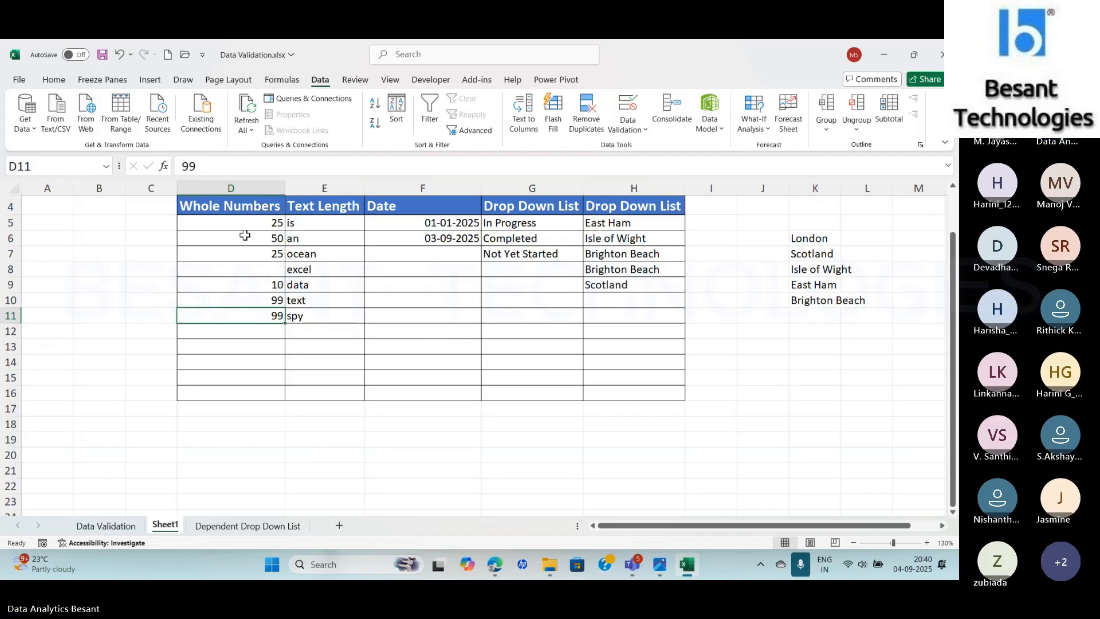
- Copy the error message text from the data validation settings of cells D5:D16
{"action": "left_click", "coordinate": [239, 222]}
{"action": "left_click_drag", "start_coordinate": [238, 223], "coordinate": [241, 389]}
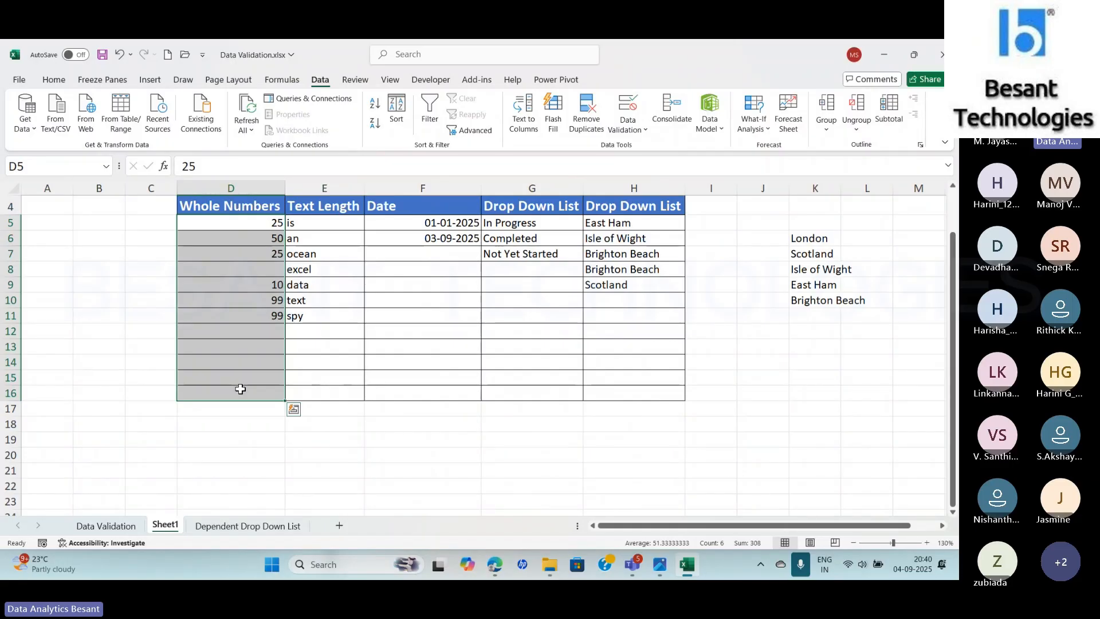
{"action": "left_click", "coordinate": [630, 129]}
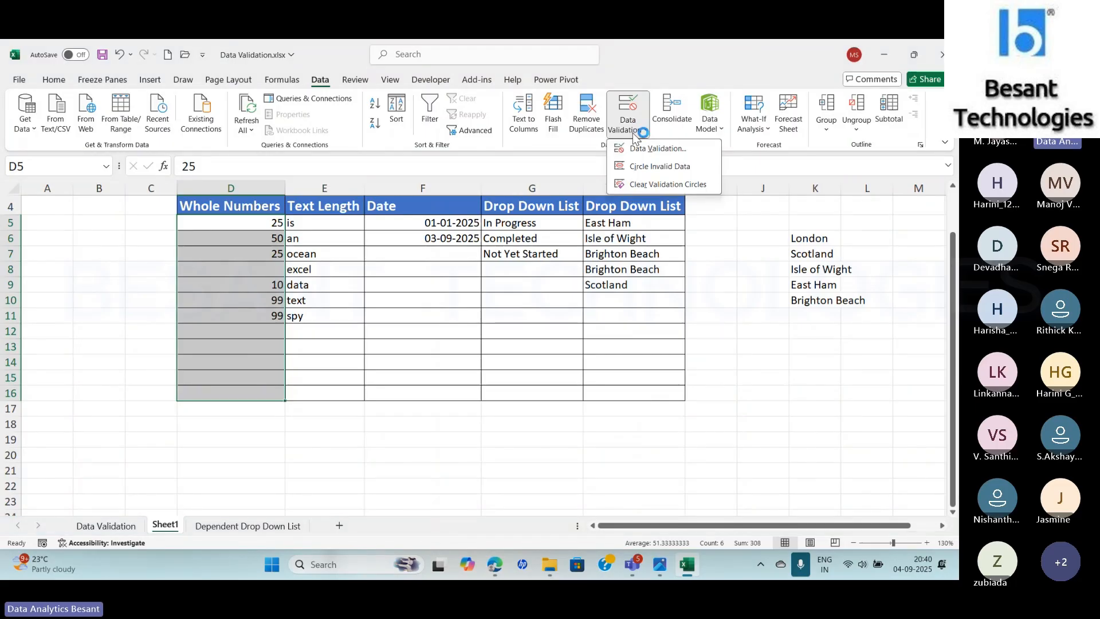
{"action": "left_click", "coordinate": [638, 148]}
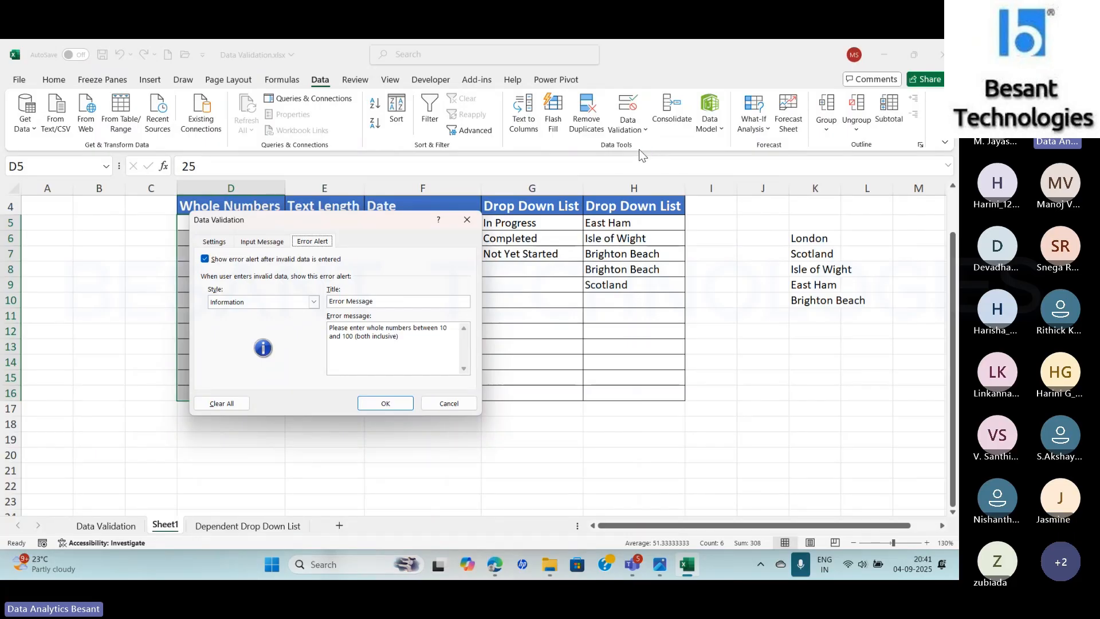
{"action": "left_click_drag", "start_coordinate": [415, 337], "coordinate": [329, 333]}
{"action": "key", "text": "ctrl+c"}
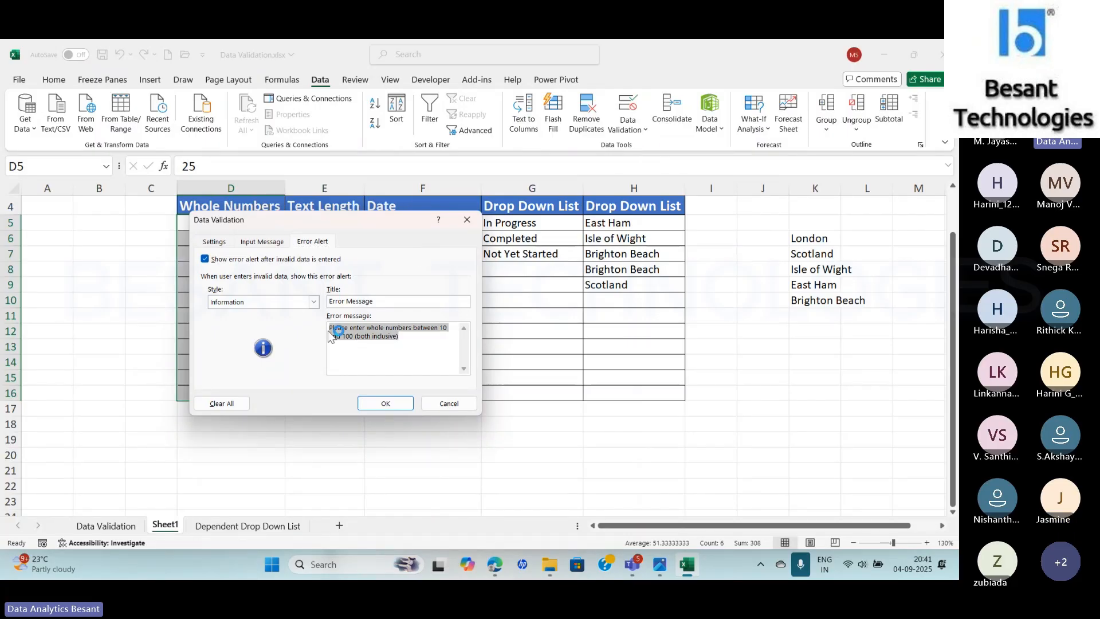
- Title the validation input message "Info Message" and paste the copied text as its message
{"action": "left_click", "coordinate": [262, 243]}
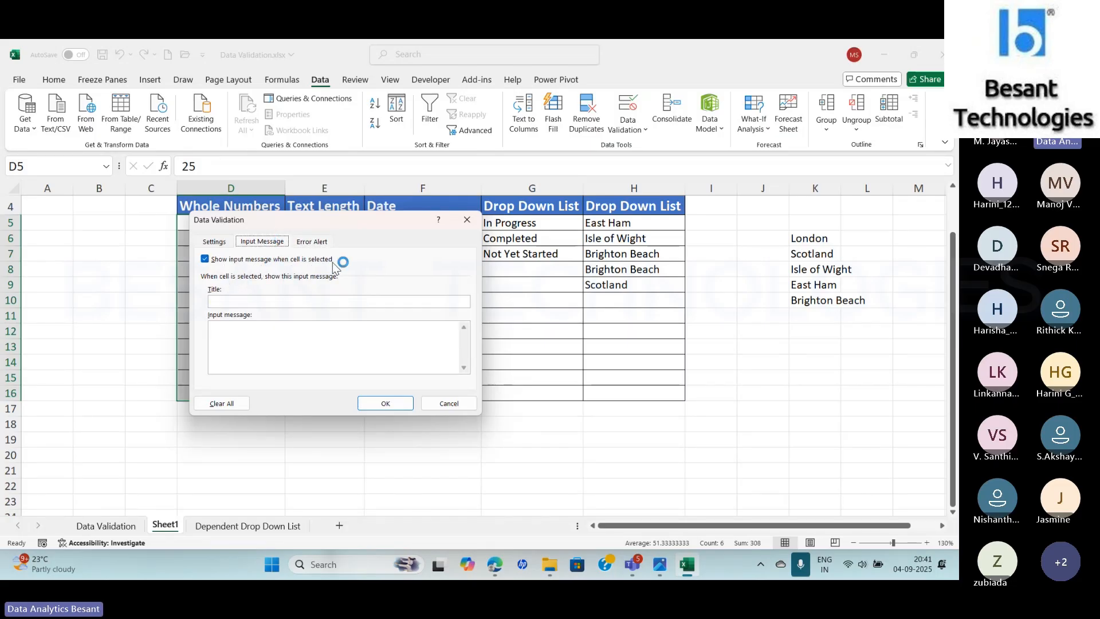
{"action": "left_click", "coordinate": [263, 302]}
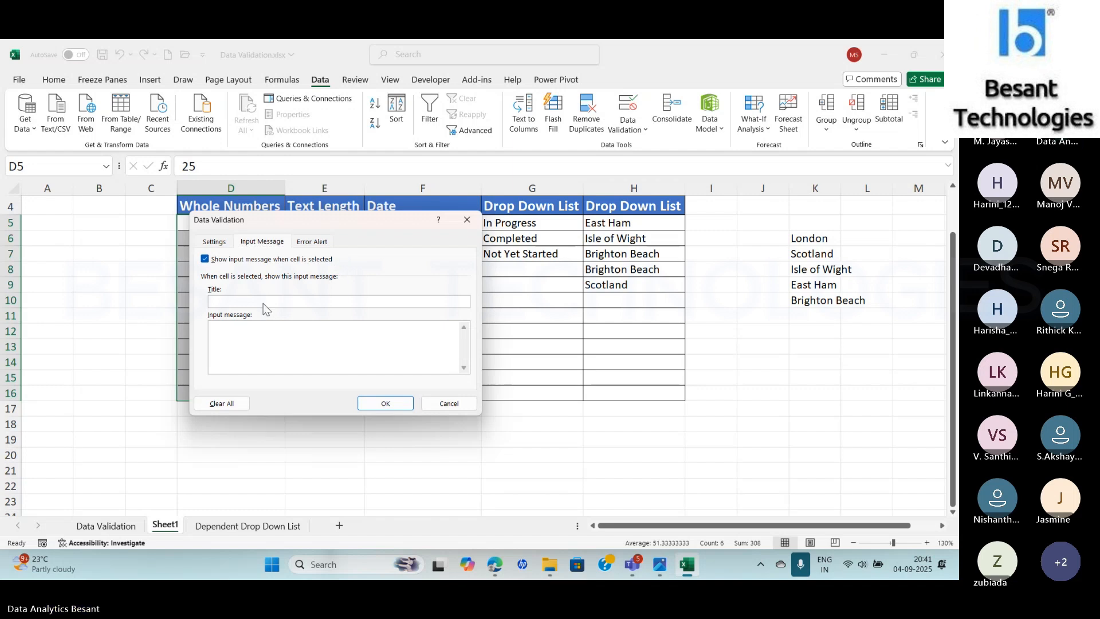
{"action": "type", "text": "Info"}
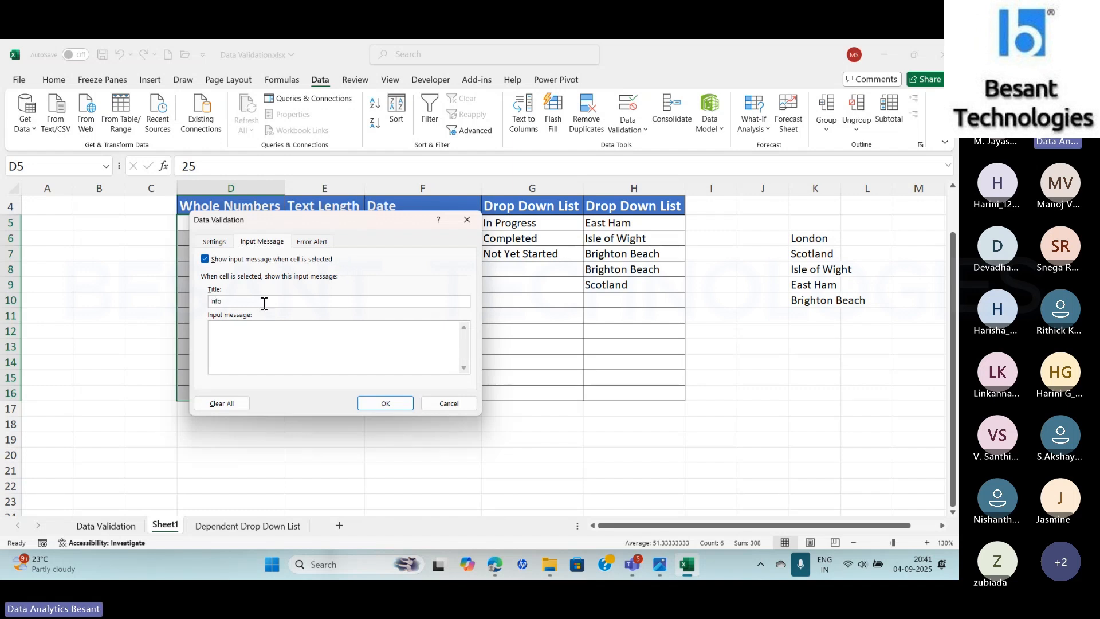
{"action": "type", "text": " Message"}
{"action": "key", "text": "Tab"}
{"action": "key", "text": "ctrl+v"}
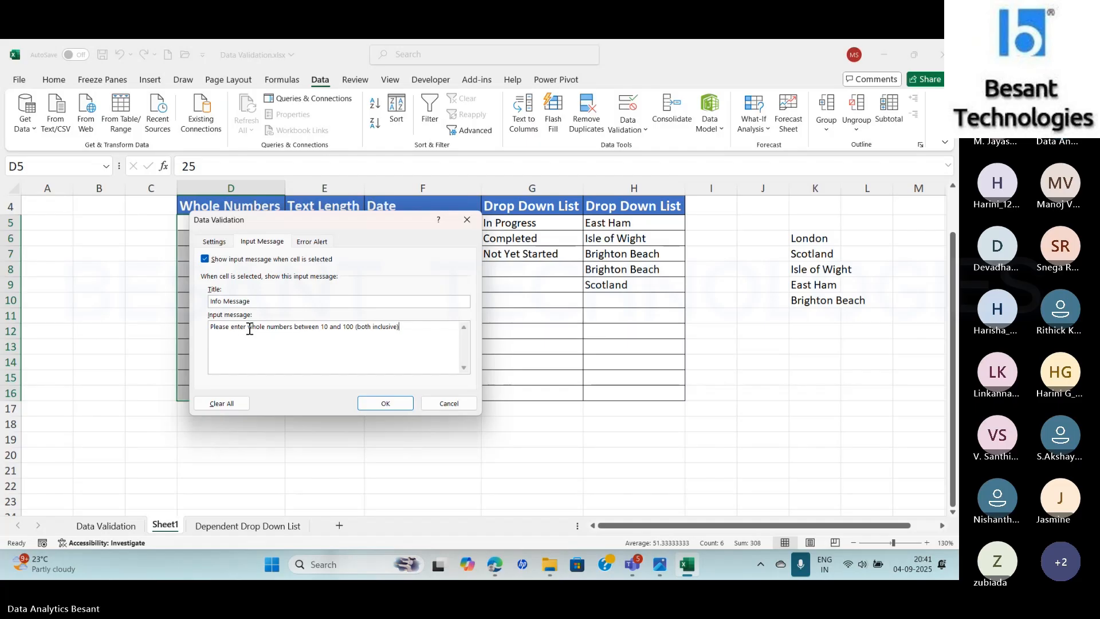
- Reword the input message to "Anything apart from whole numbers between 10 and 100 (both inclusive) are invalid" and apply the validation
{"action": "key", "text": "shift+Home"}
{"action": "type", "text": "Anlything"}
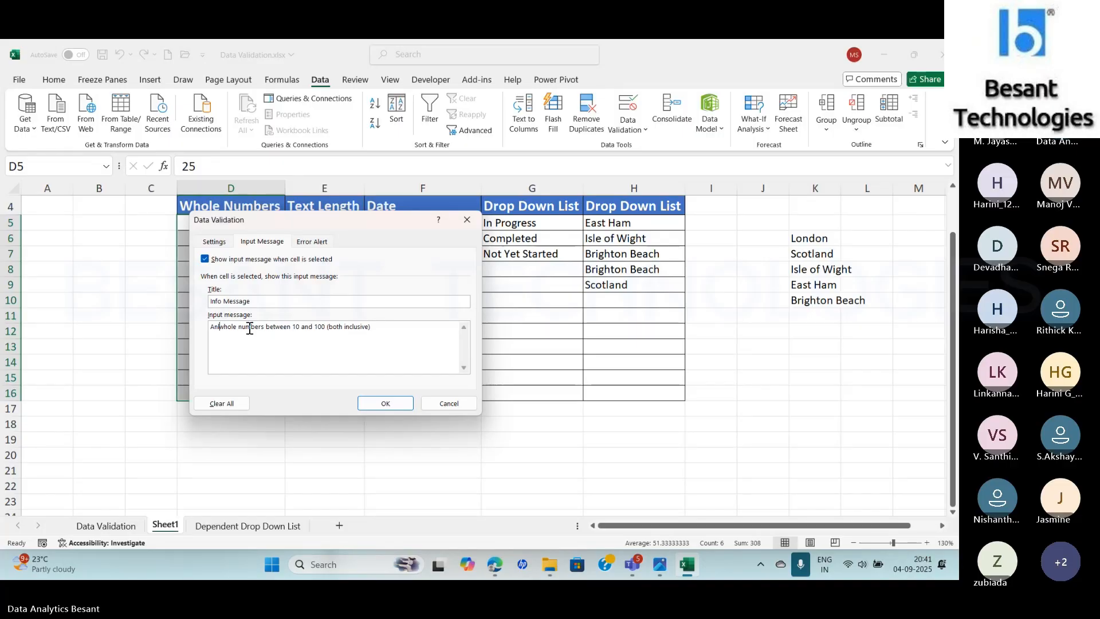
{"action": "key", "text": "BackSpace"}
{"action": "key", "text": "BackSpace"}
{"action": "key", "text": "BackSpace"}
{"action": "key", "text": "BackSpace"}
{"action": "key", "text": "BackSpace"}
{"action": "key", "text": "BackSpace"}
{"action": "key", "text": "BackSpace"}
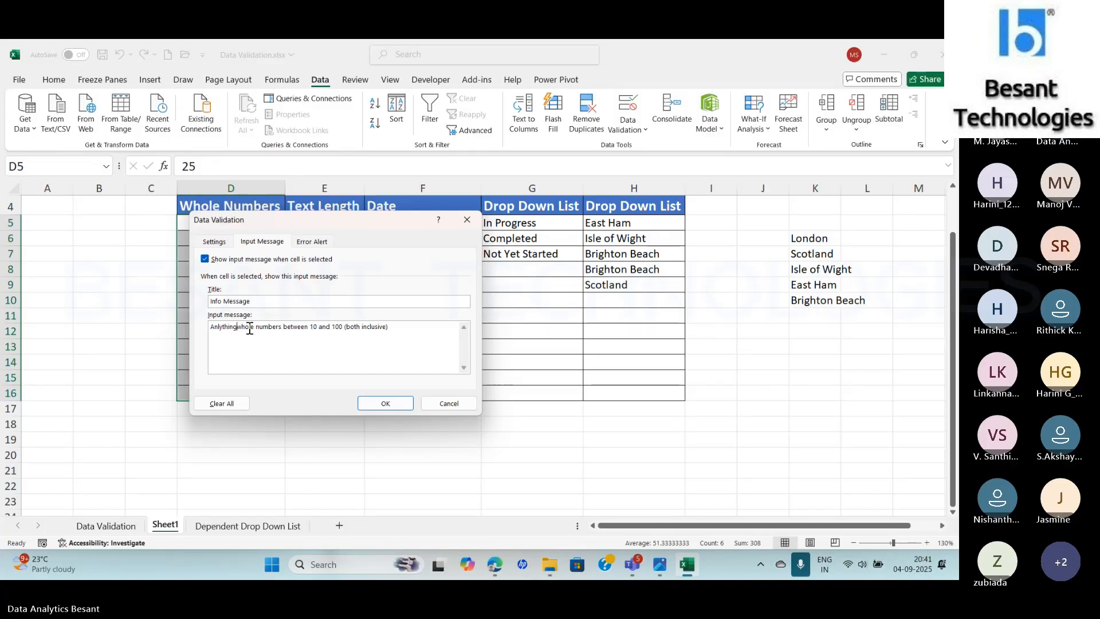
{"action": "key", "text": "BackSpace"}
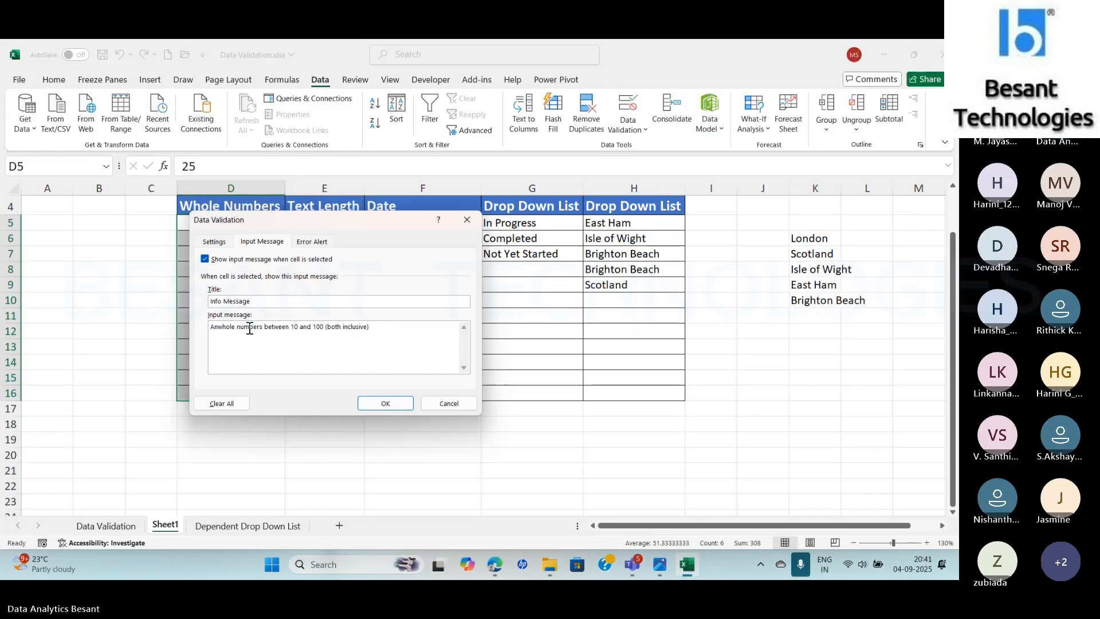
{"action": "type", "text": "ything apa"}
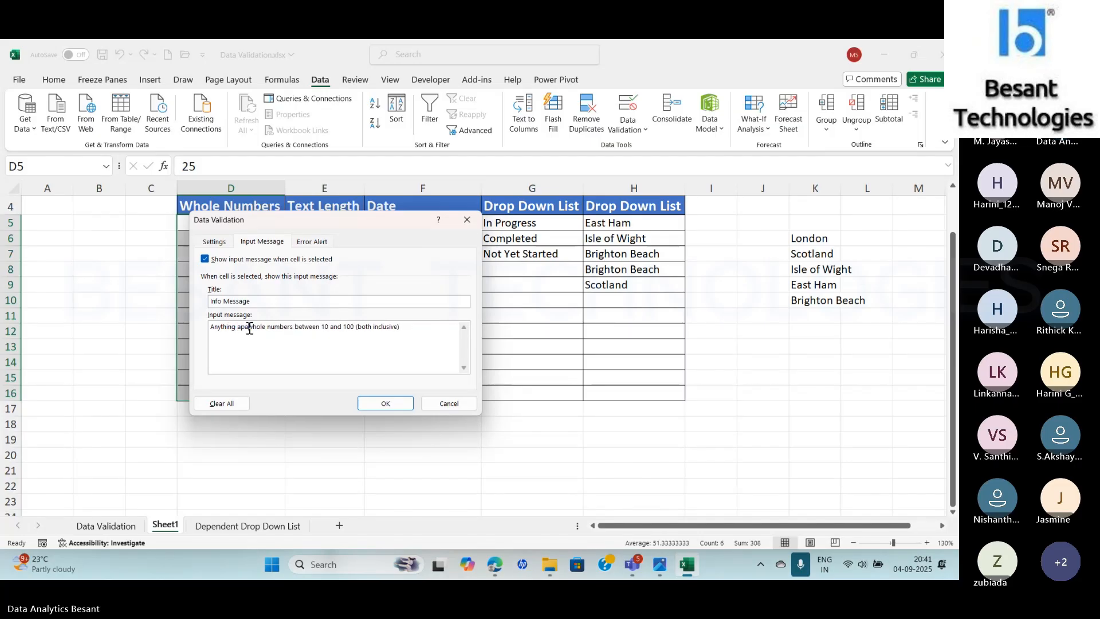
{"action": "type", "text": "rt from"}
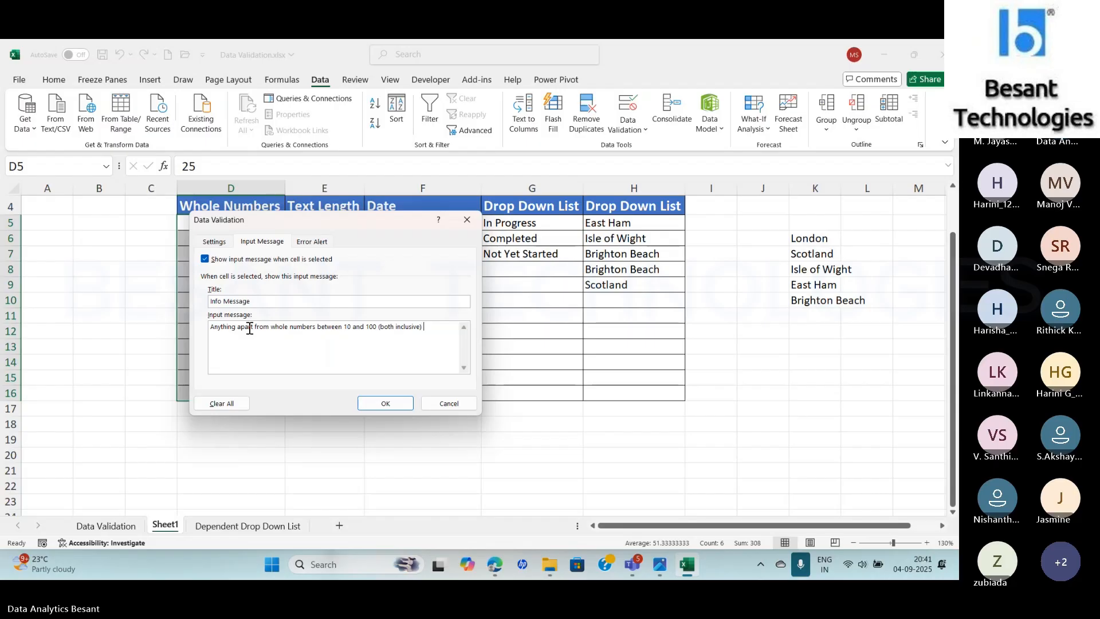
{"action": "key", "text": "End"}
{"action": "type", "text": "are invalid"}
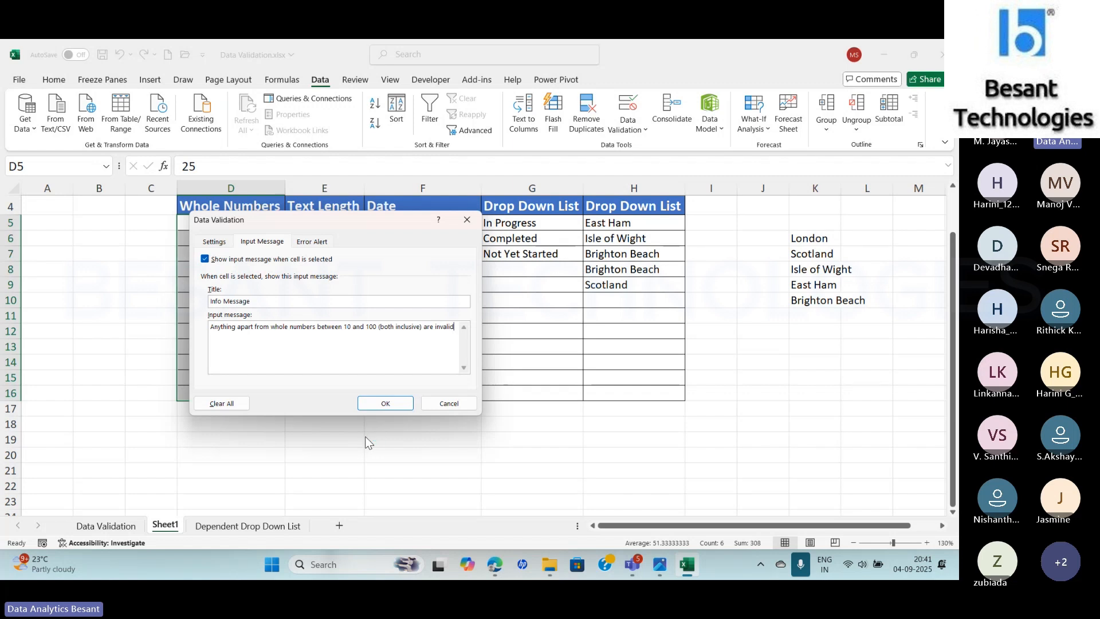
{"action": "left_click", "coordinate": [384, 402]}
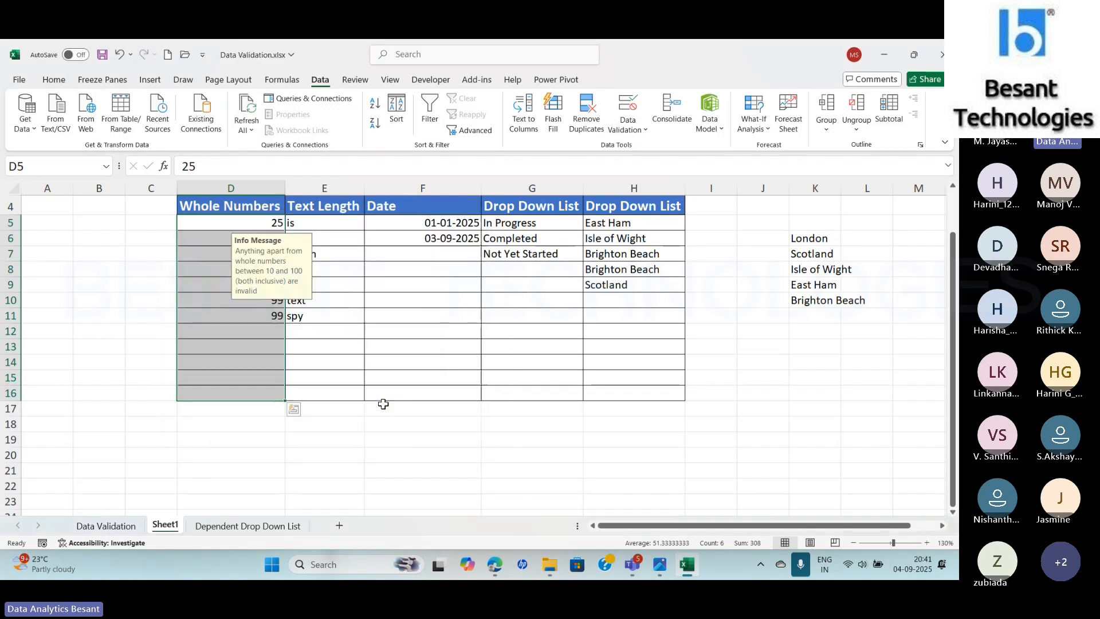
- Select several cells in the Whole Numbers column one after another to check their input message
{"action": "left_click", "coordinate": [194, 232]}
{"action": "left_click", "coordinate": [195, 257]}
{"action": "left_click", "coordinate": [196, 273]}
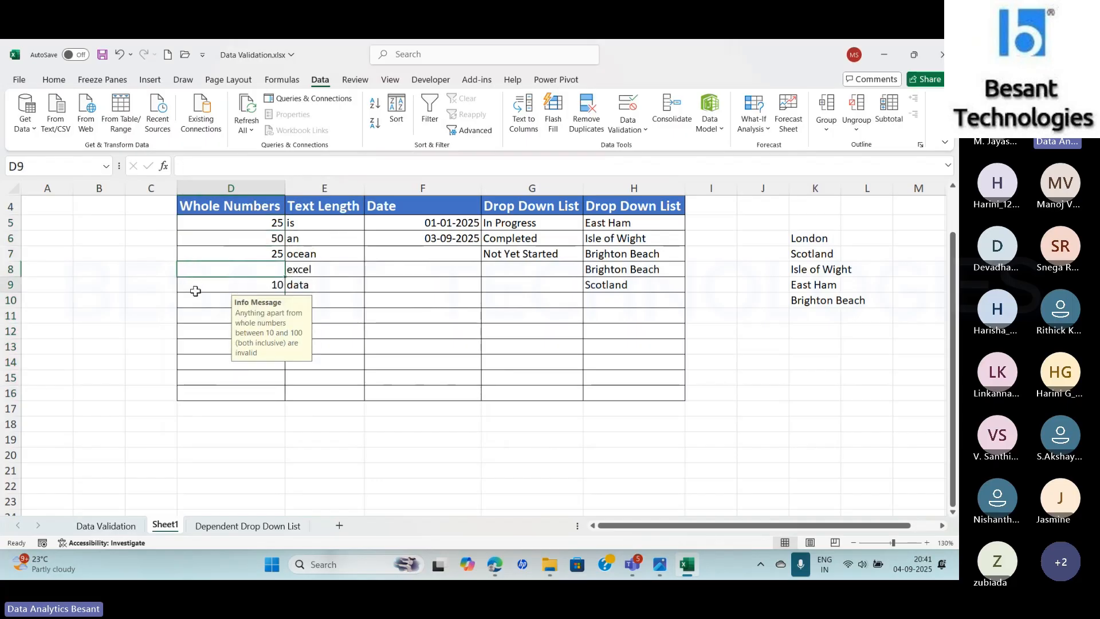
{"action": "left_click", "coordinate": [195, 286]}
{"action": "left_click", "coordinate": [204, 373]}
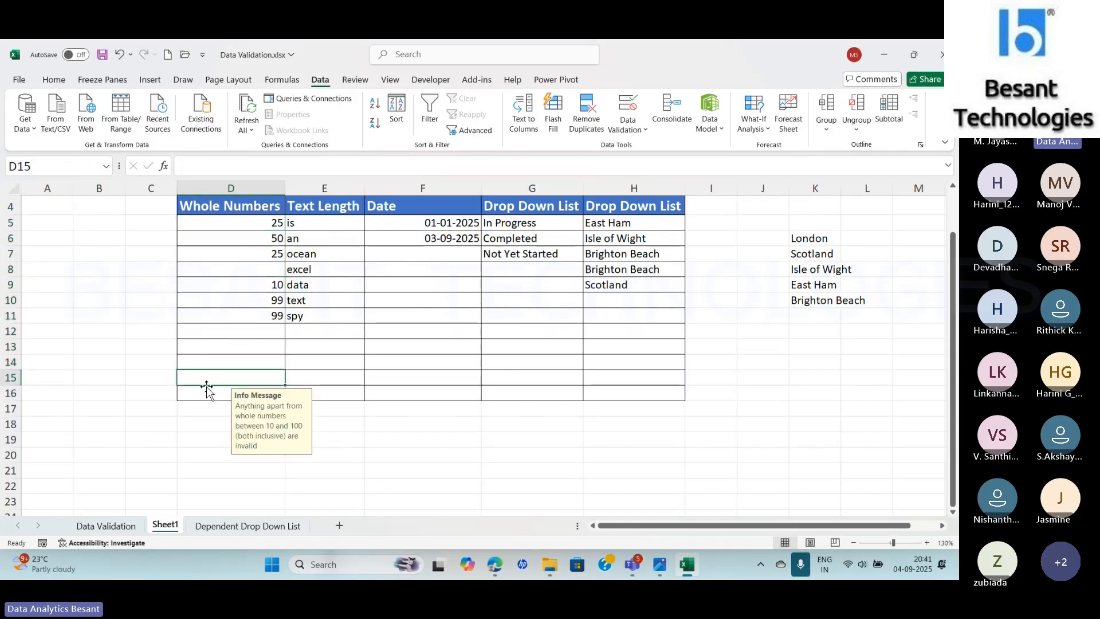
{"action": "left_click", "coordinate": [207, 390]}
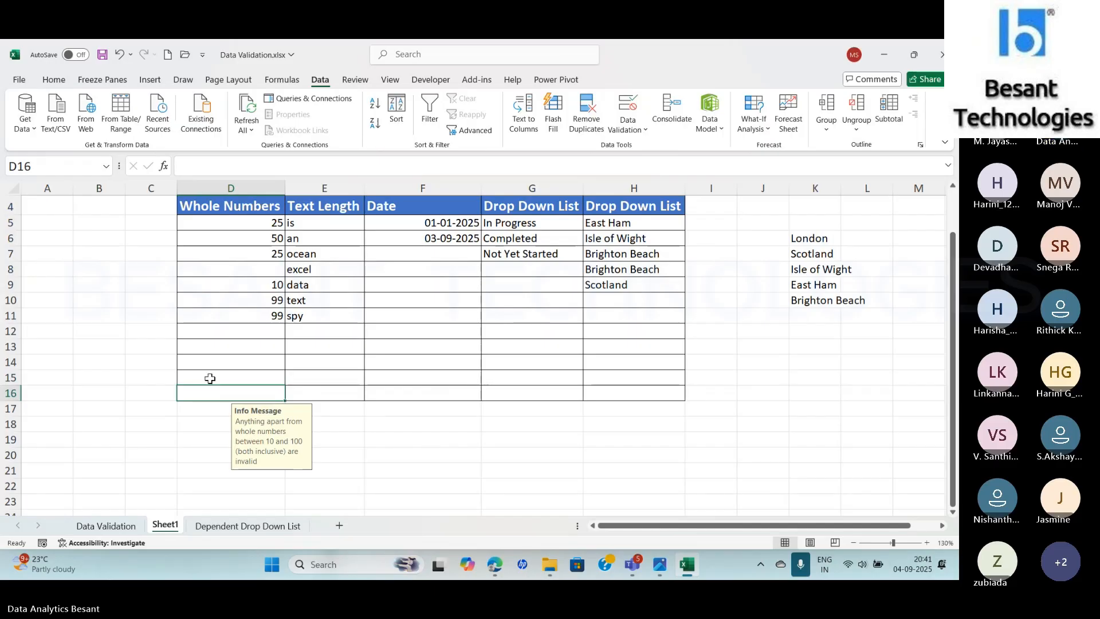
{"action": "left_click", "coordinate": [209, 376]}
- Enter 99999 in cell D13, accept it at the information alert, and undo the entry
{"action": "left_click", "coordinate": [212, 348]}
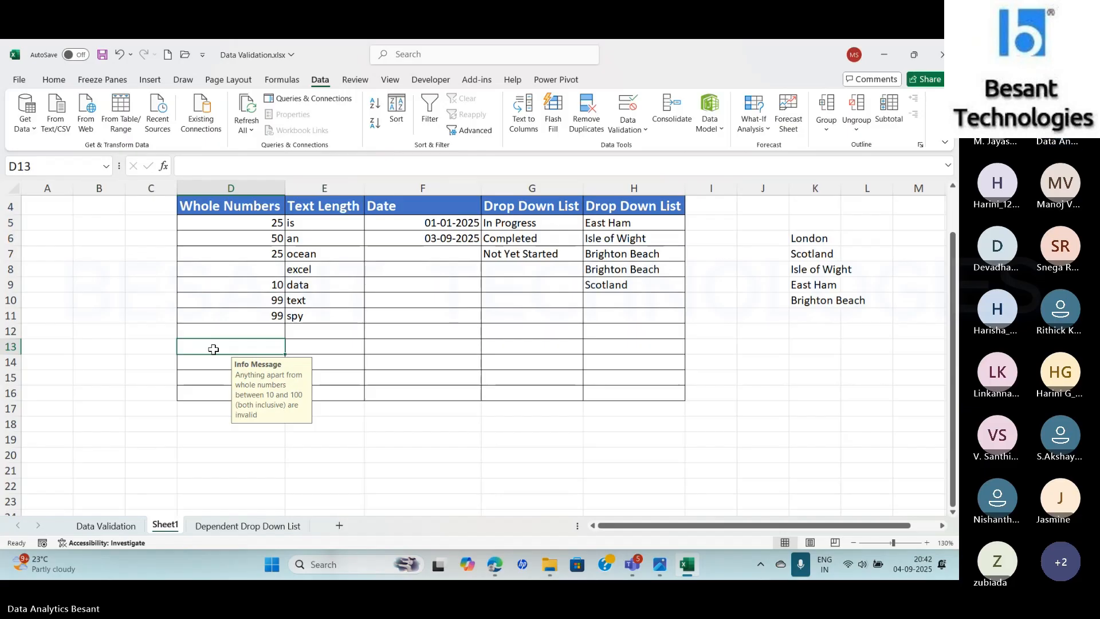
{"action": "type", "text": "99999"}
{"action": "key", "text": "Return"}
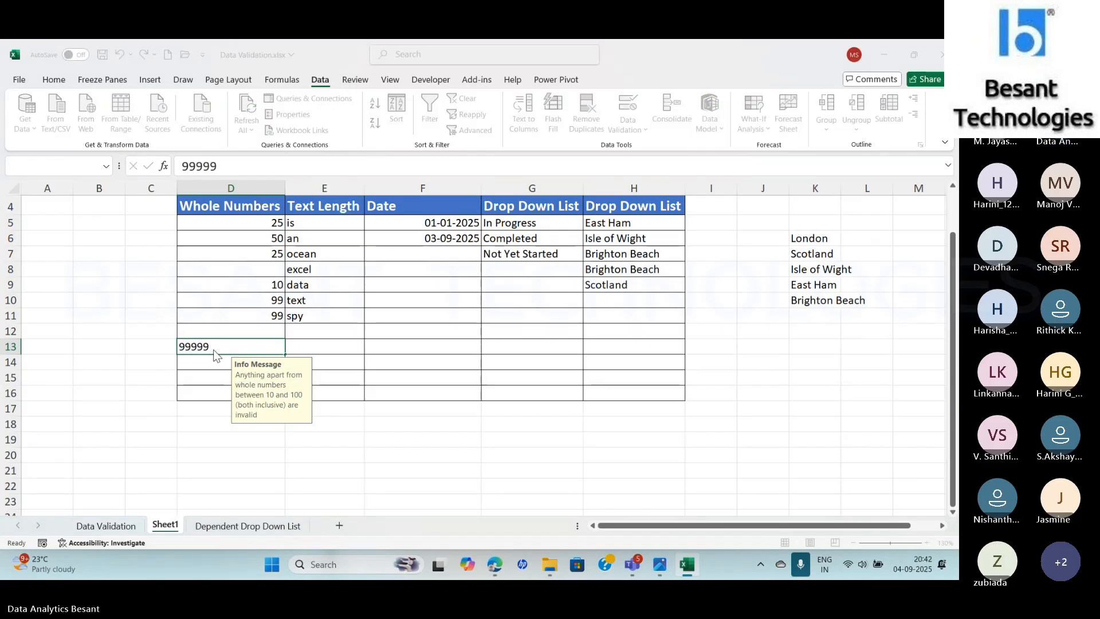
{"action": "left_click", "coordinate": [437, 336]}
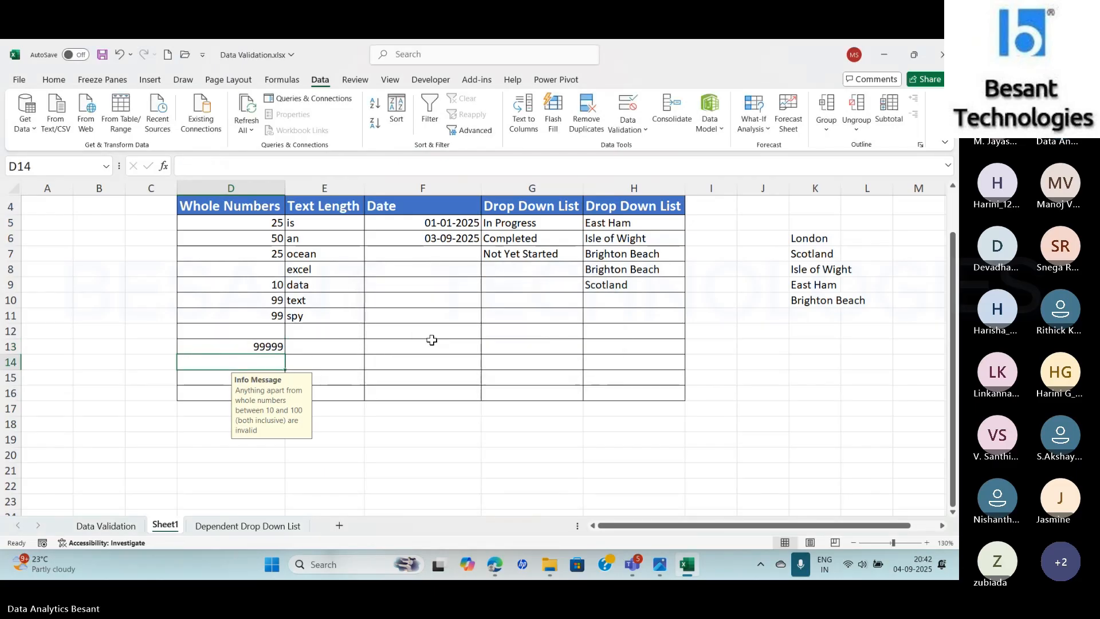
{"action": "key", "text": "ctrl+z"}
{"action": "left_click", "coordinate": [269, 329]}
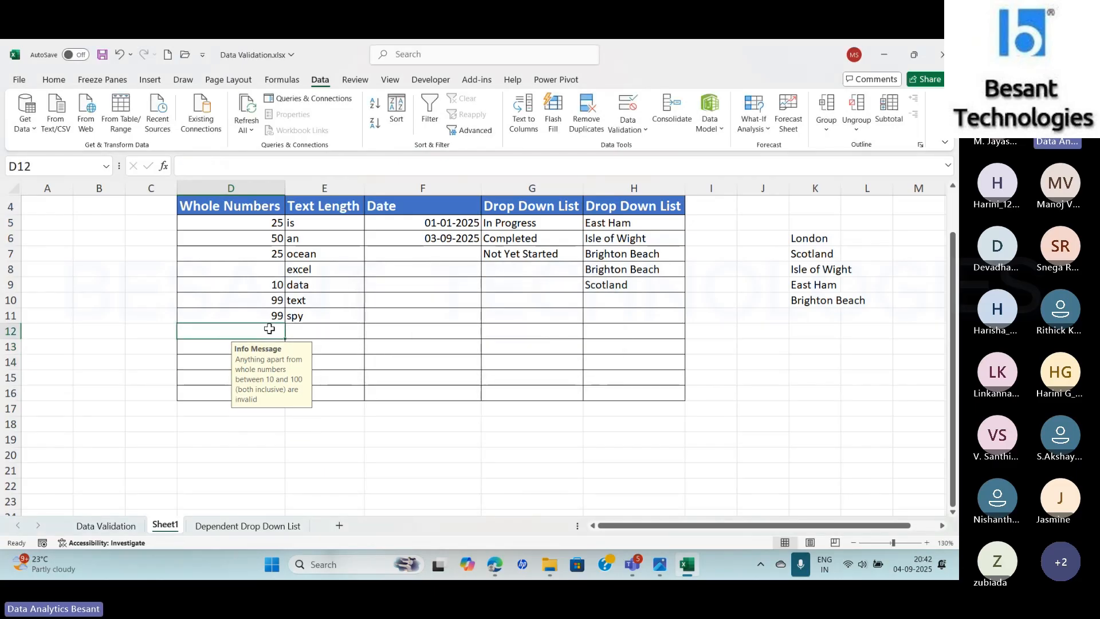
- Enter 10000 in cell D12 and 99999 in cell D13, accepting the out-of-range values at the information alert
{"action": "type", "text": "10000"}
{"action": "key", "text": "Return"}
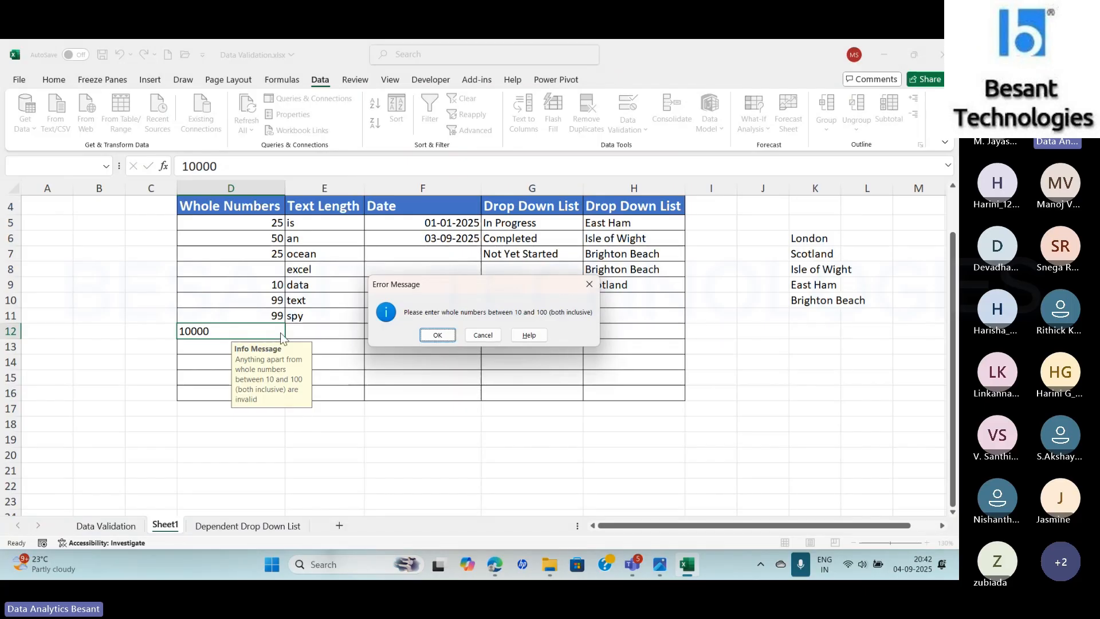
{"action": "left_click", "coordinate": [437, 335]}
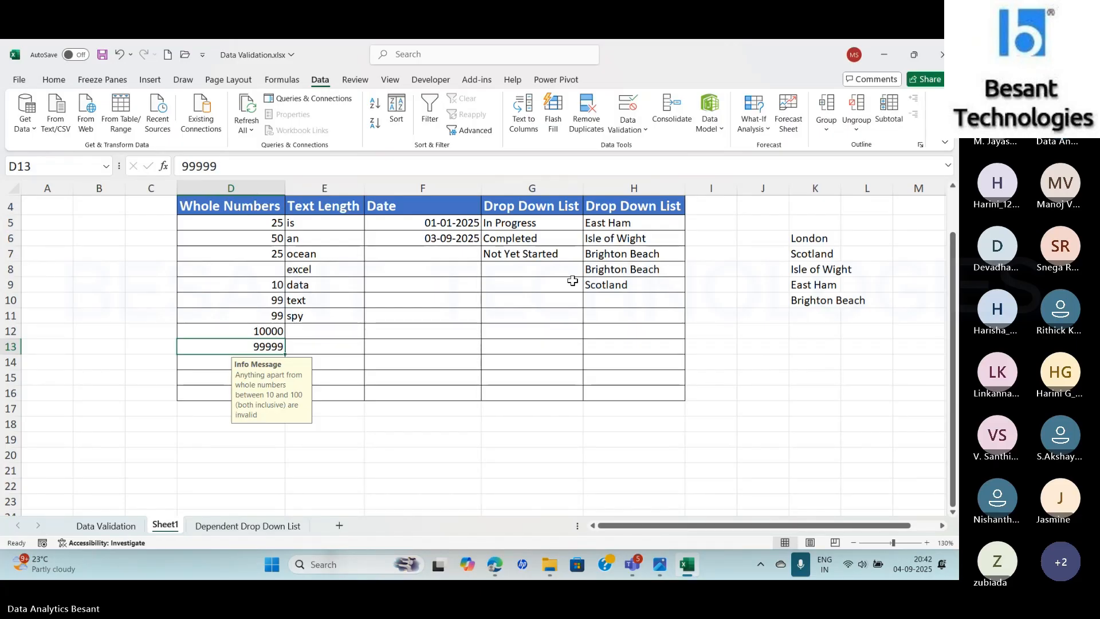
- Review the validation criteria, input message and error alert set for cell D13 in the Data Validation settings
{"action": "left_click", "coordinate": [635, 134]}
{"action": "left_click", "coordinate": [628, 125]}
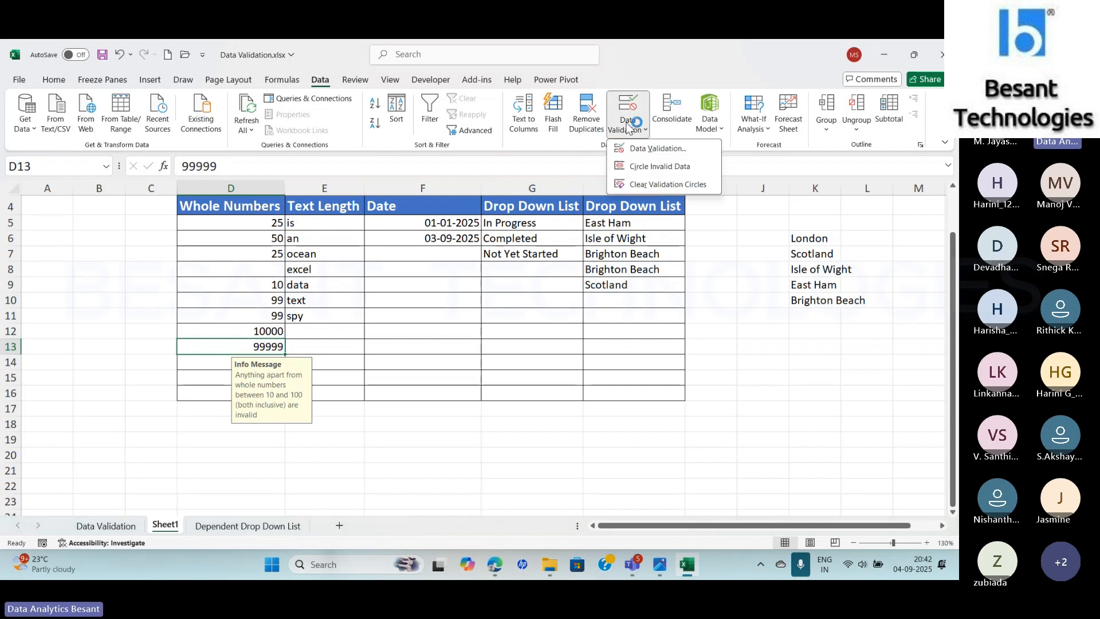
{"action": "left_click", "coordinate": [653, 149]}
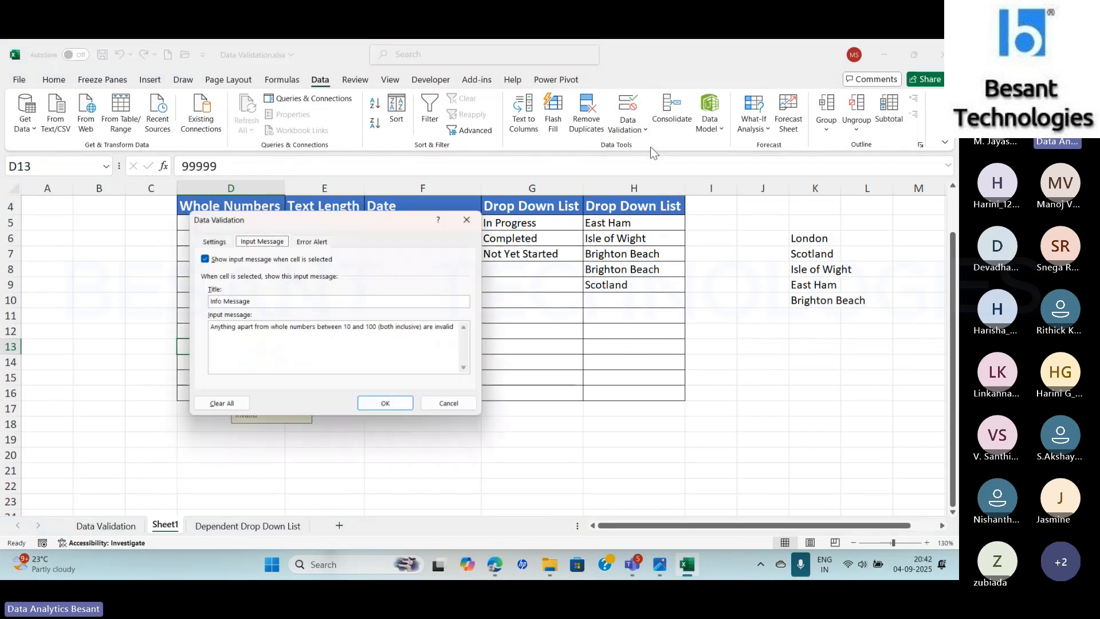
{"action": "left_click", "coordinate": [216, 243]}
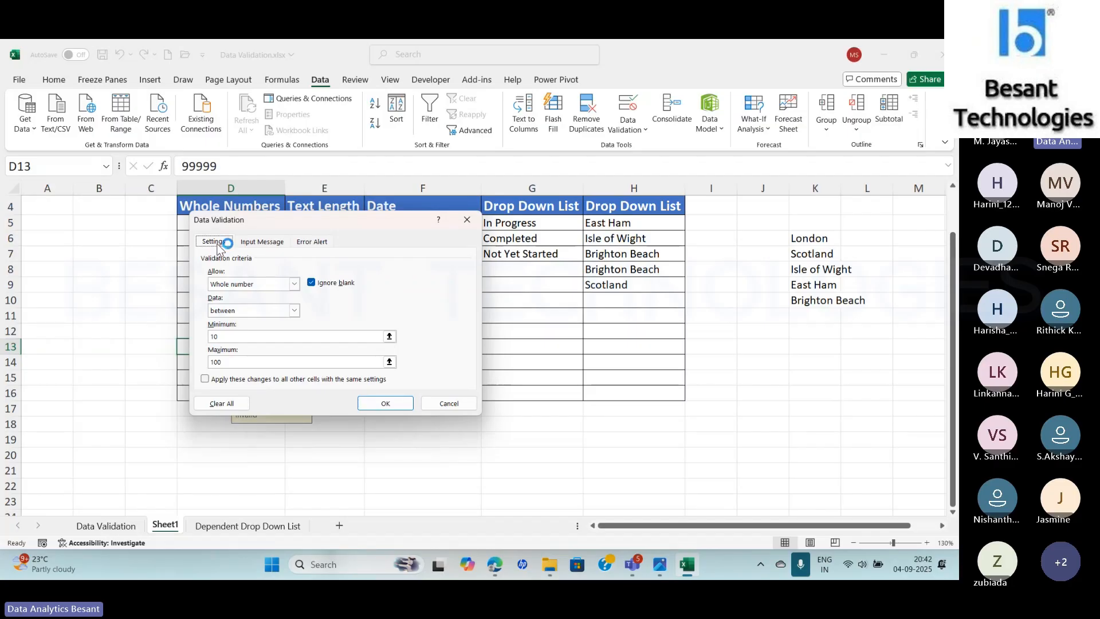
{"action": "left_click", "coordinate": [259, 242]}
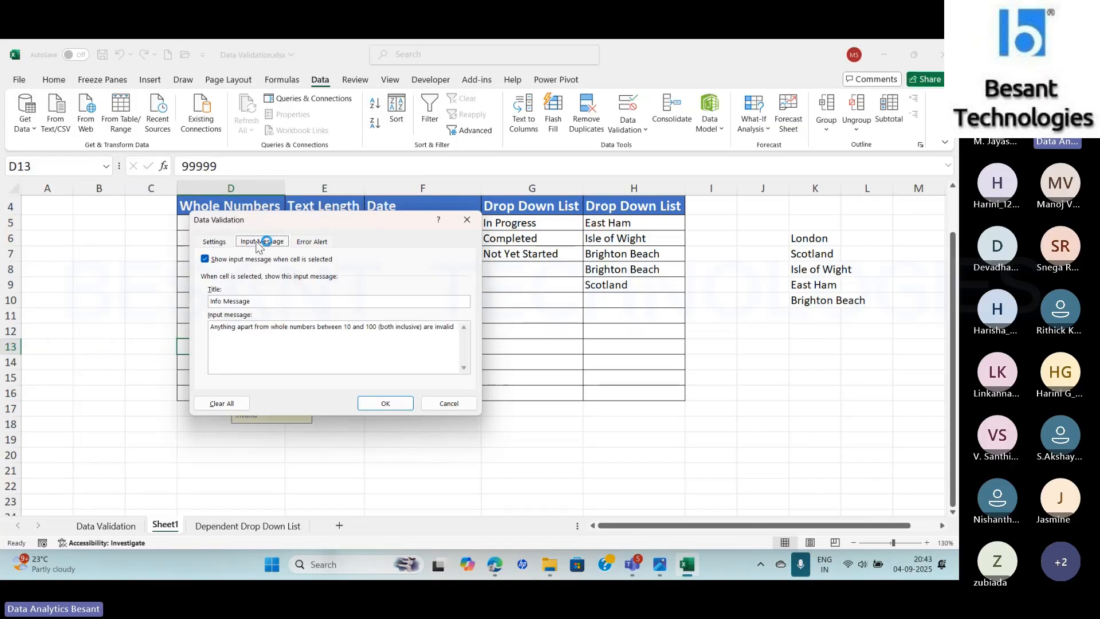
{"action": "left_click", "coordinate": [304, 244]}
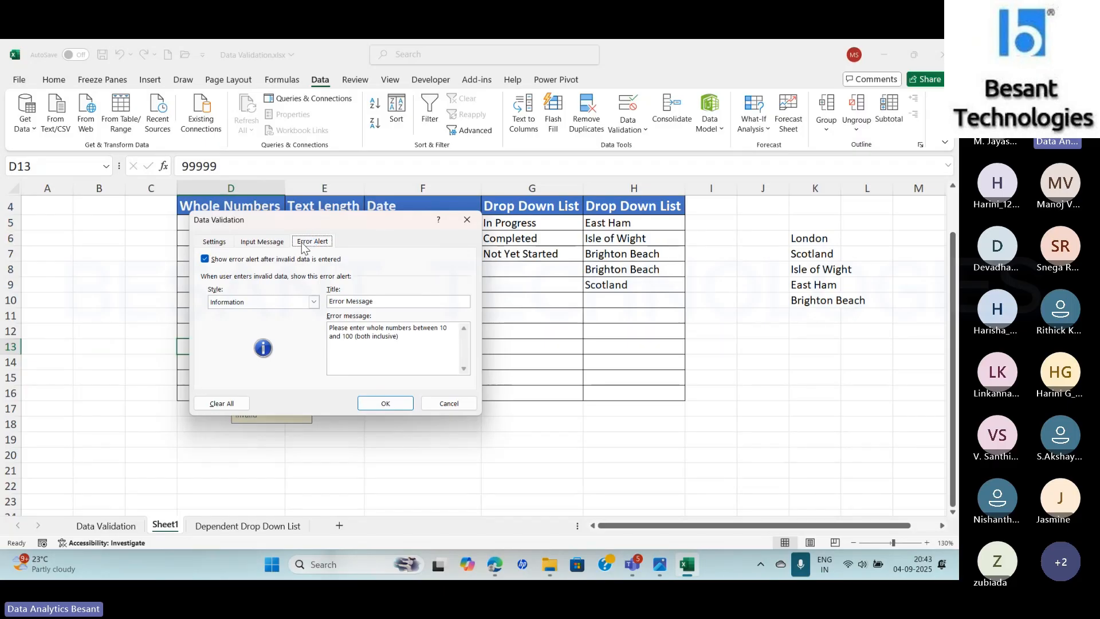
{"action": "left_click", "coordinate": [304, 244]}
{"action": "left_click", "coordinate": [304, 244]}
{"action": "left_click", "coordinate": [402, 404]}
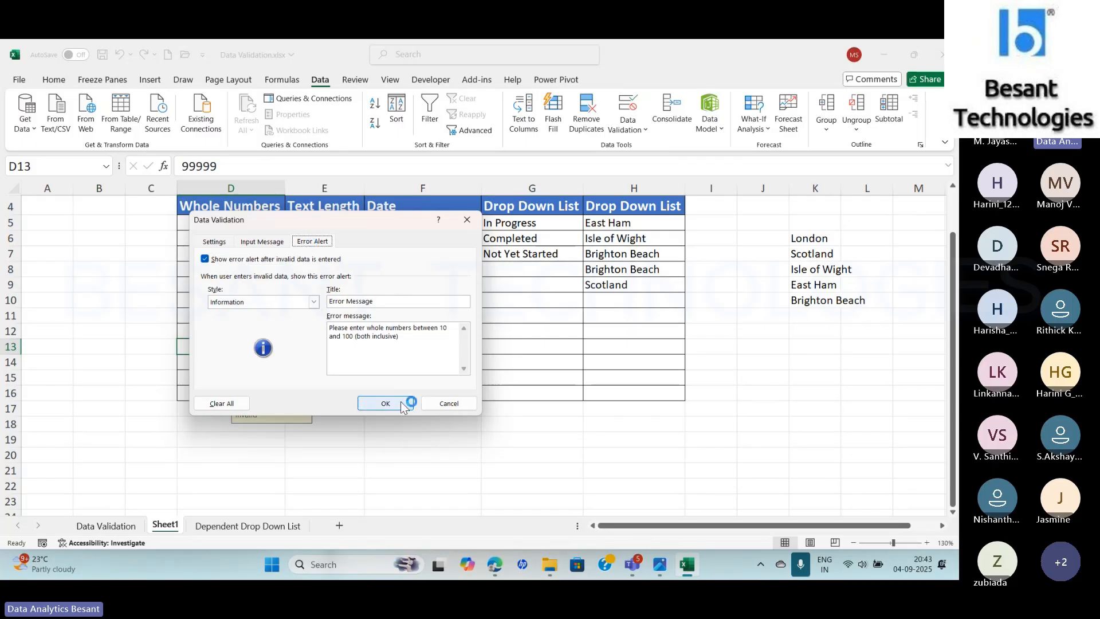
- Circle the invalid data on Sheet1
{"action": "left_click", "coordinate": [630, 131]}
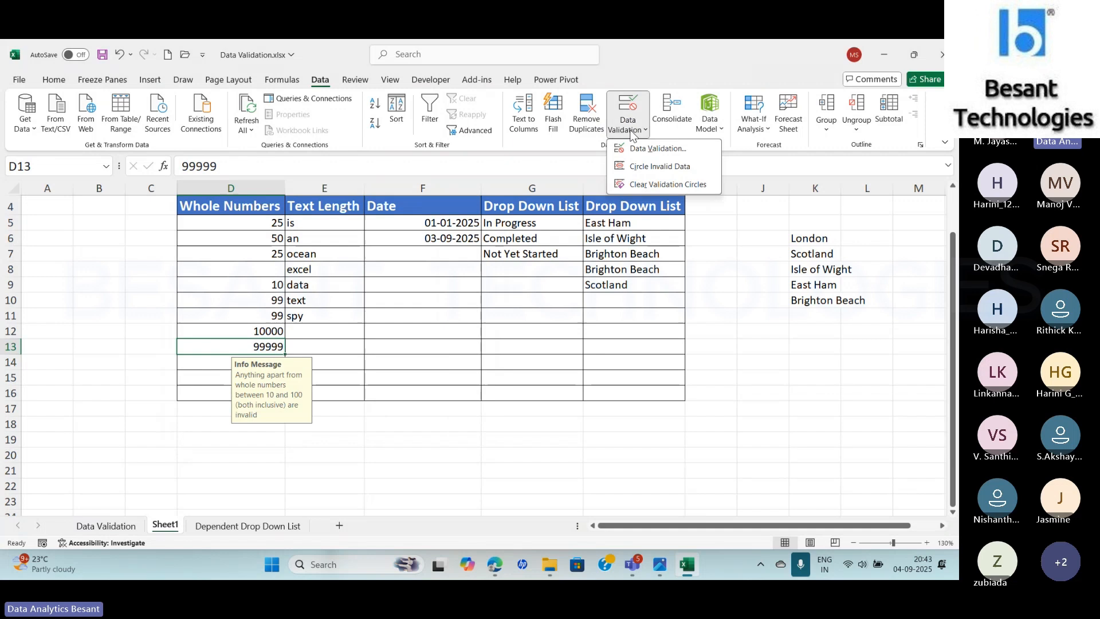
{"action": "left_click", "coordinate": [668, 166]}
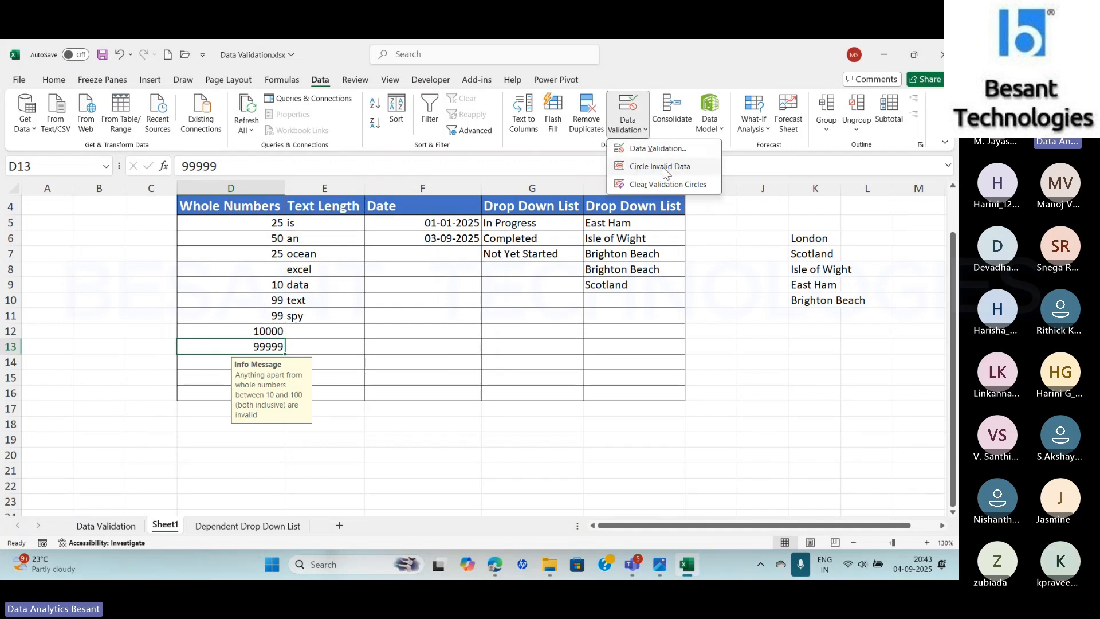
{"action": "left_click", "coordinate": [664, 167]}
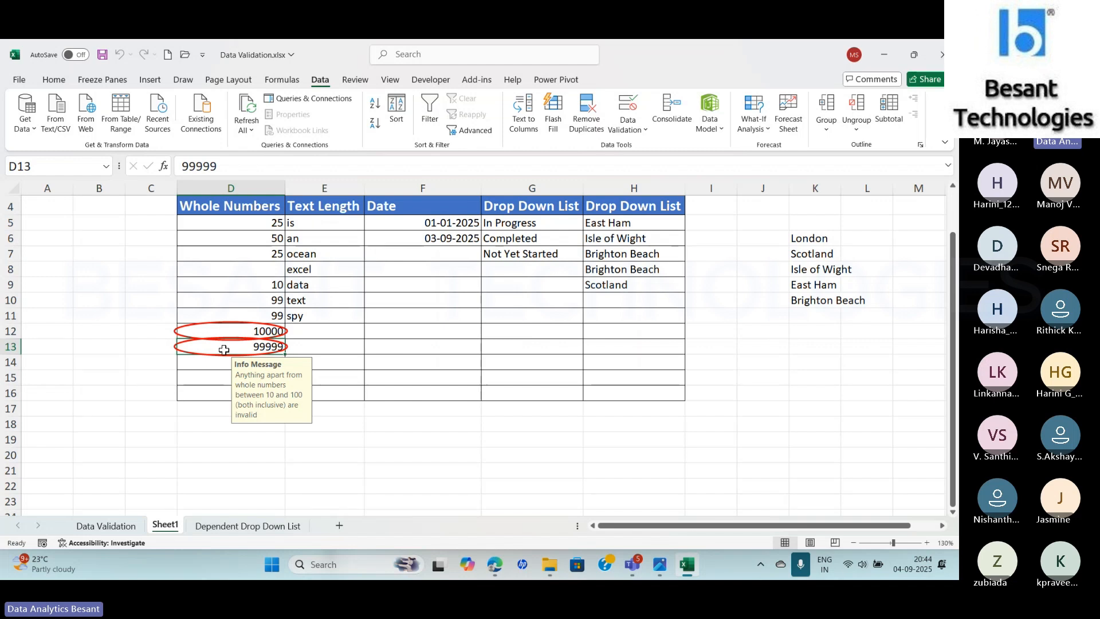
- Clear the validation circles and circle the invalid data once more
{"action": "left_click", "coordinate": [628, 123]}
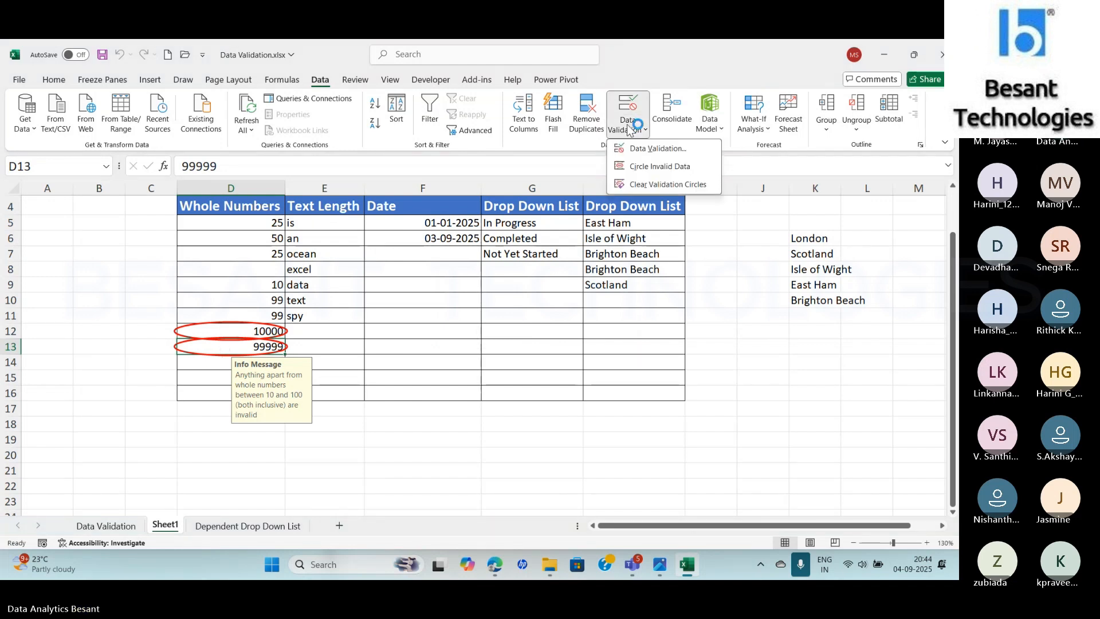
{"action": "left_click", "coordinate": [649, 185]}
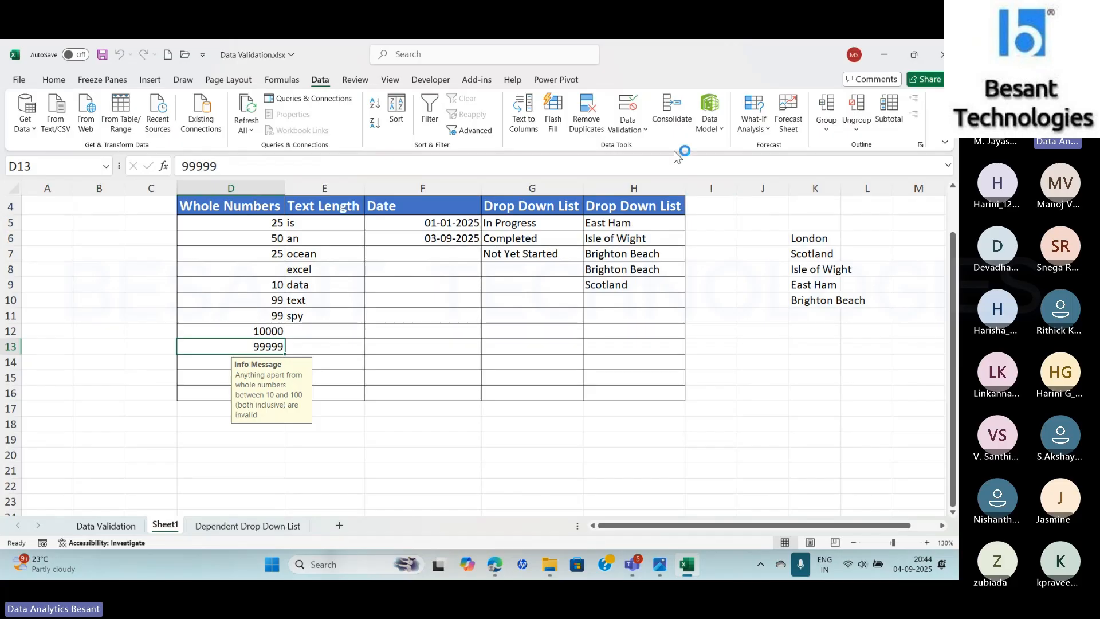
{"action": "left_click", "coordinate": [630, 126]}
{"action": "left_click", "coordinate": [647, 165]}
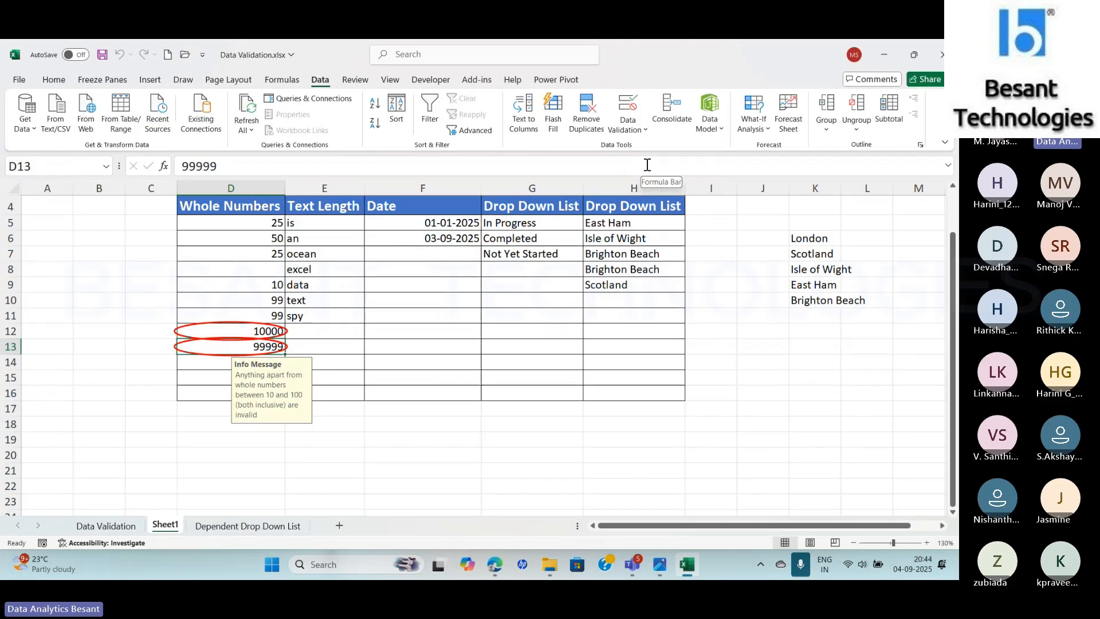
- Replace the circled values in the Whole Numbers column with 50 in D12 and 95 in D13
{"action": "left_click", "coordinate": [257, 333]}
{"action": "type", "text": "50"}
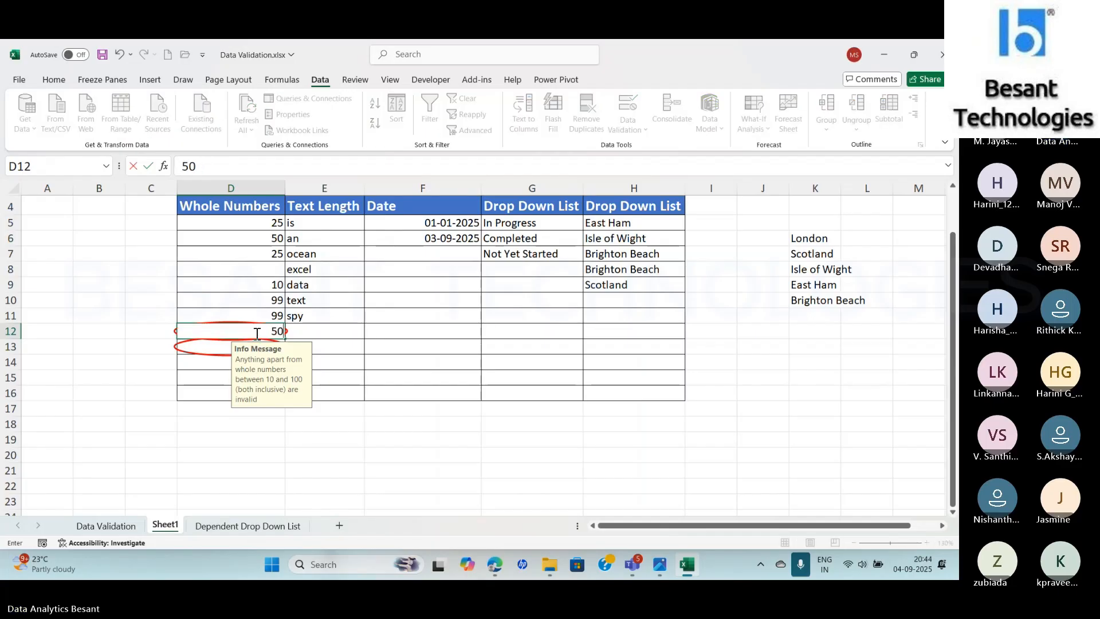
{"action": "key", "text": "Return"}
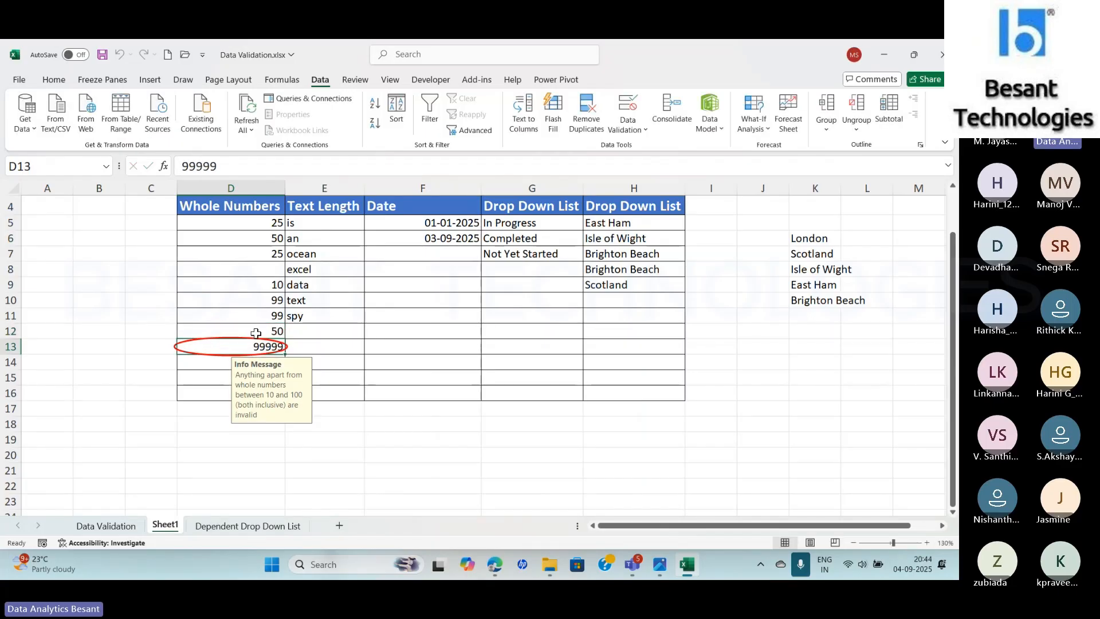
{"action": "type", "text": "95"}
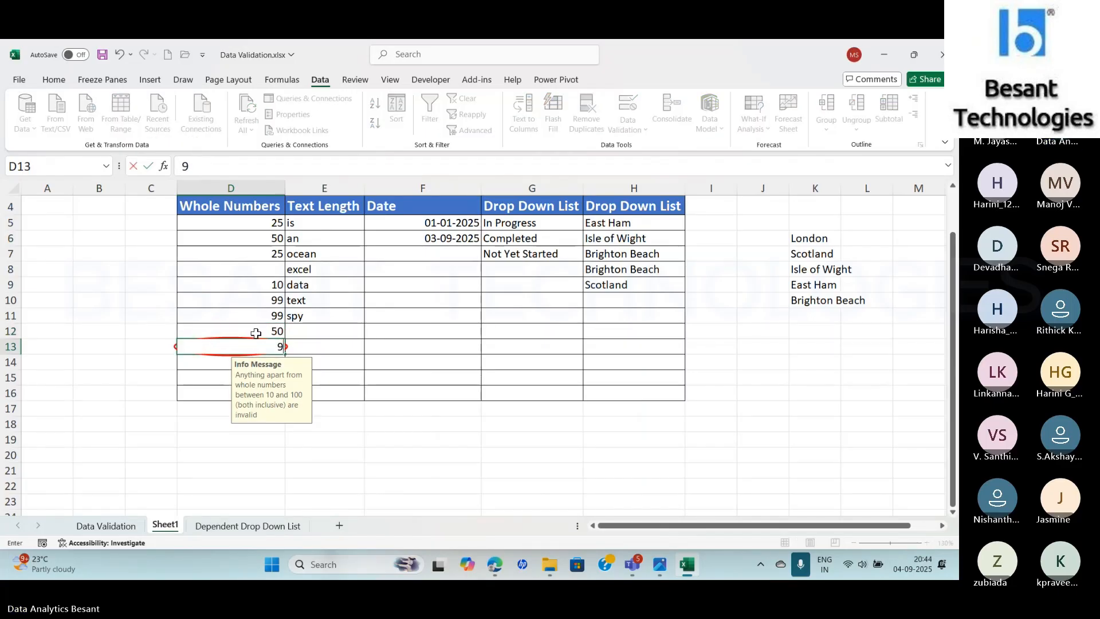
{"action": "key", "text": "Return"}
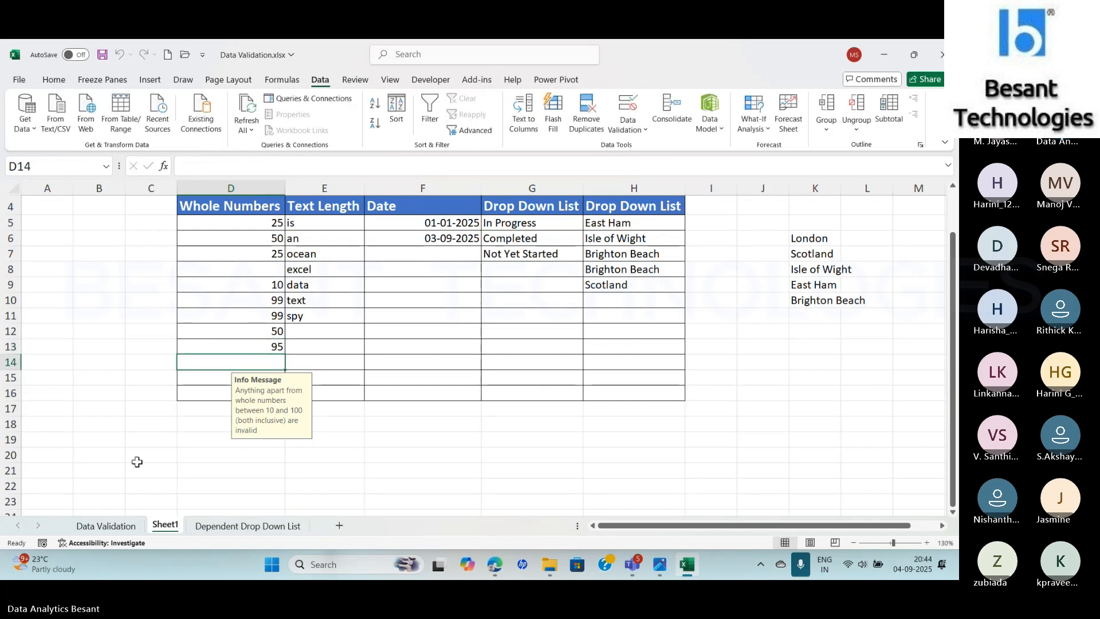
- Show the Data Validation sheet to review its list of covered topics
{"action": "left_click", "coordinate": [106, 526]}
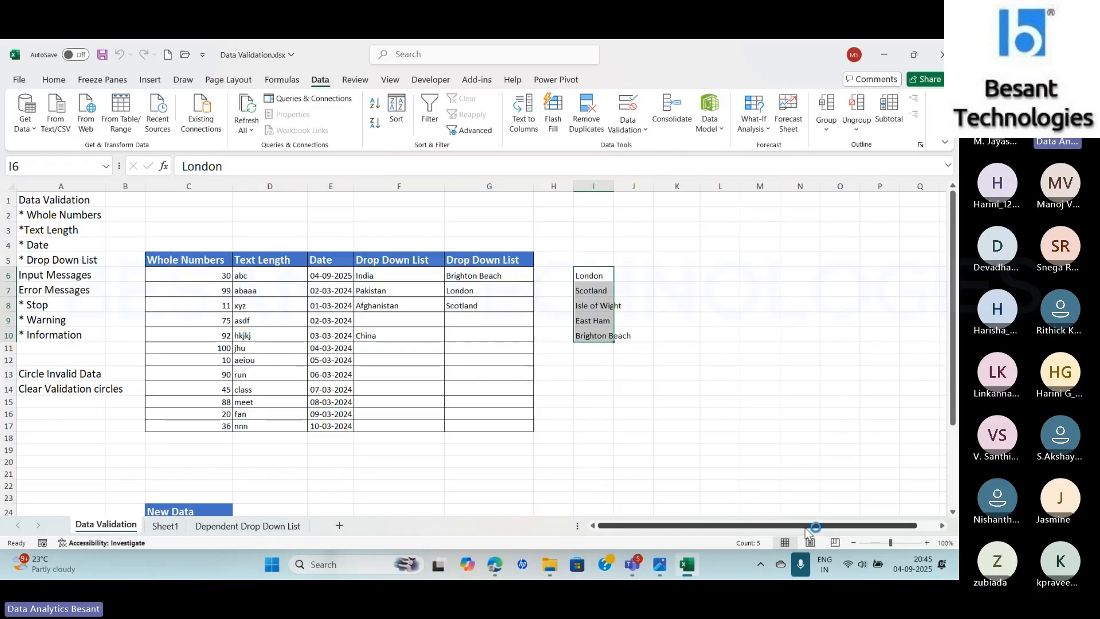
{"action": "left_click", "coordinate": [802, 568]}
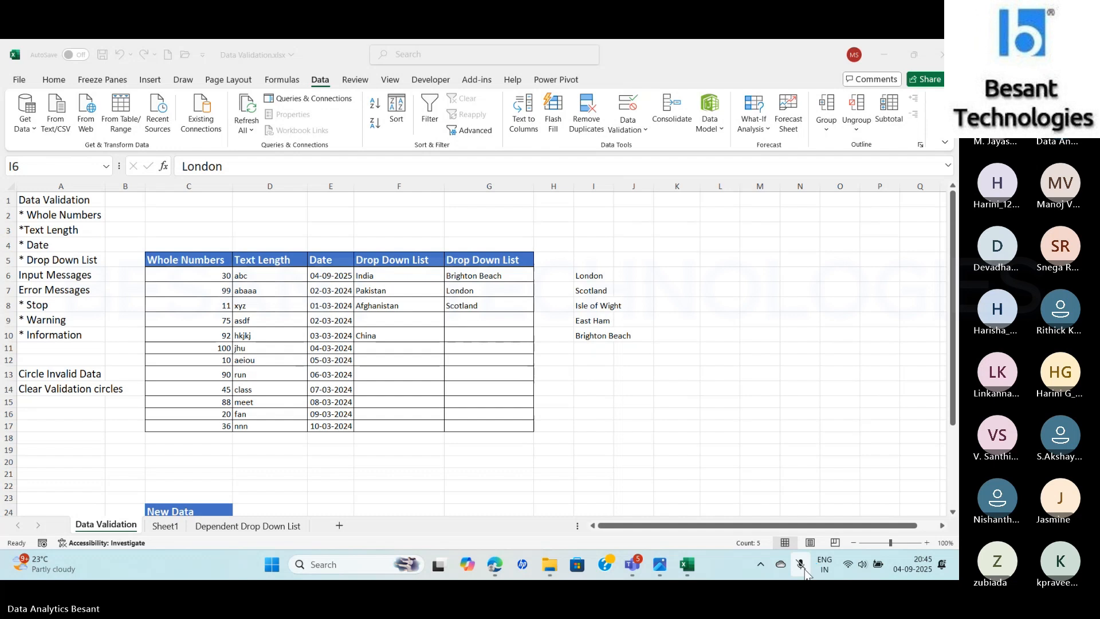
{"action": "left_click", "coordinate": [804, 569]}
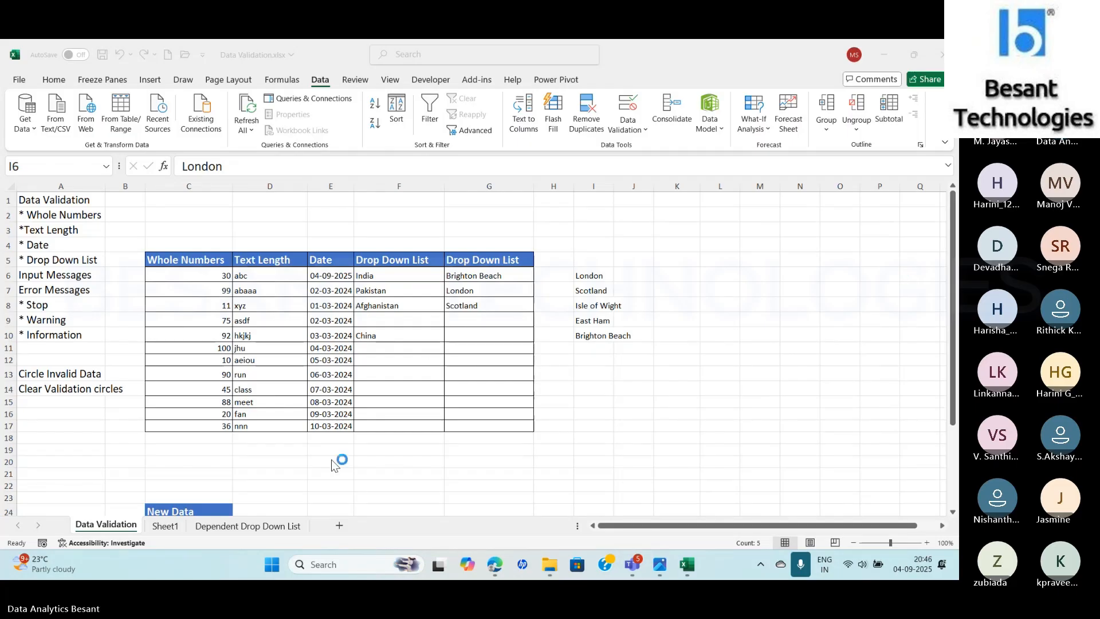
- Open the Dependent Drop Down List sheet and select the Canada named range to check its cells
{"action": "left_click", "coordinate": [251, 526]}
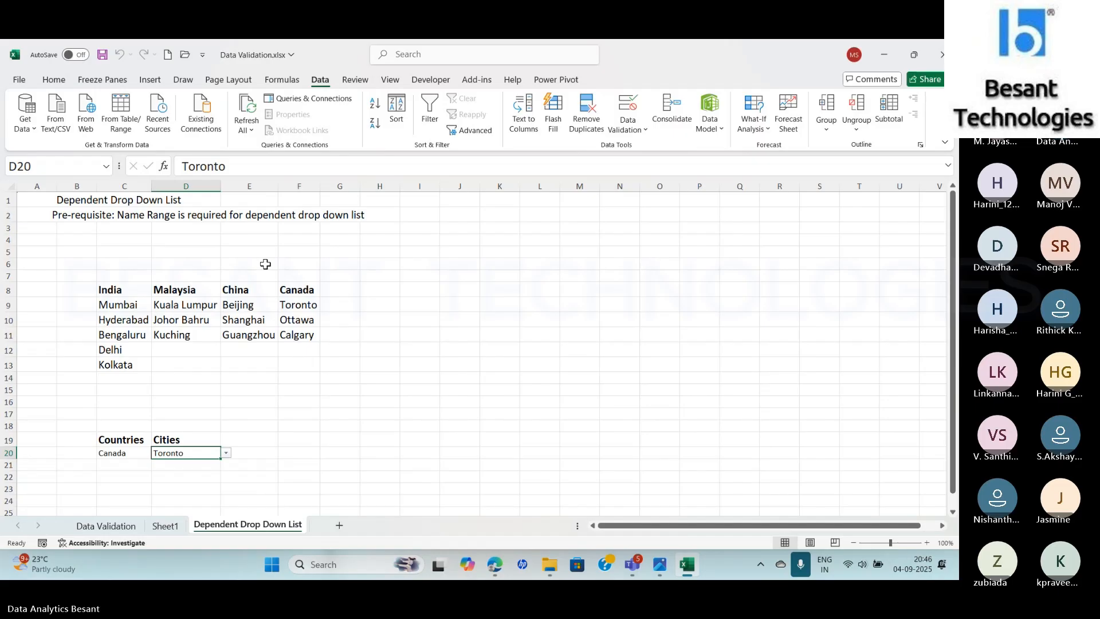
{"action": "left_click", "coordinate": [106, 166]}
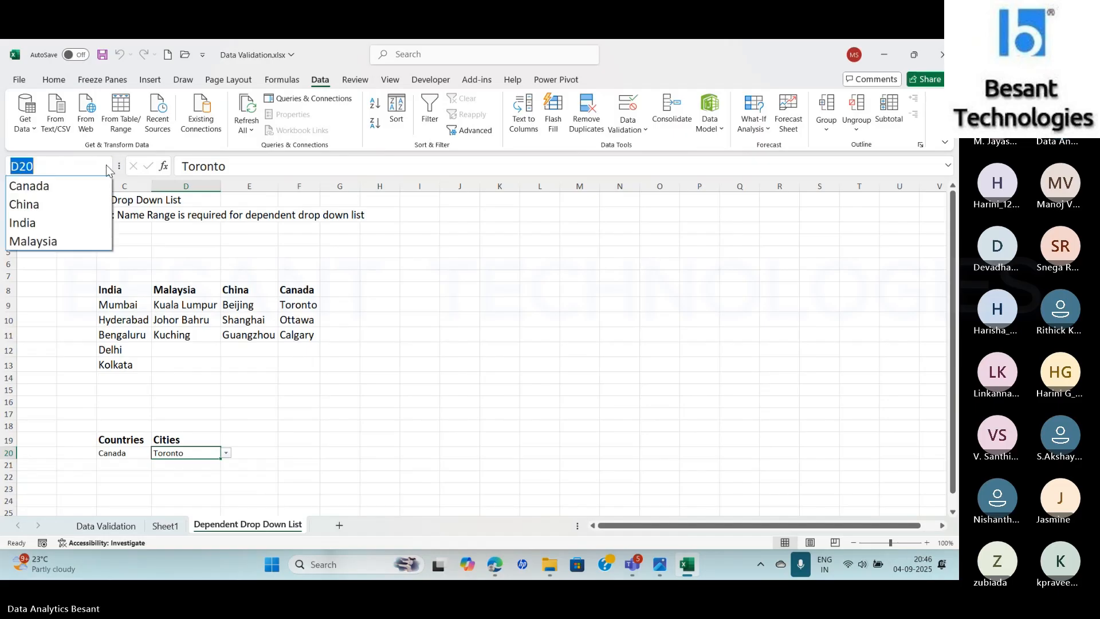
{"action": "left_click", "coordinate": [29, 186]}
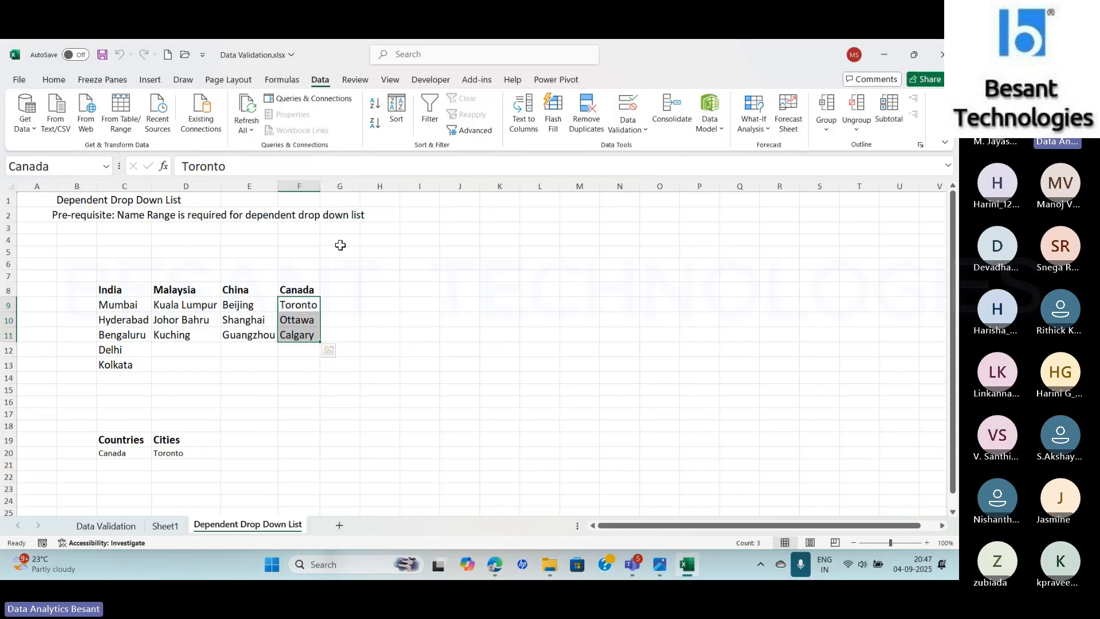
- Examine the workbook's defined names and their references in the Name Manager, then close it
{"action": "left_click", "coordinate": [280, 84]}
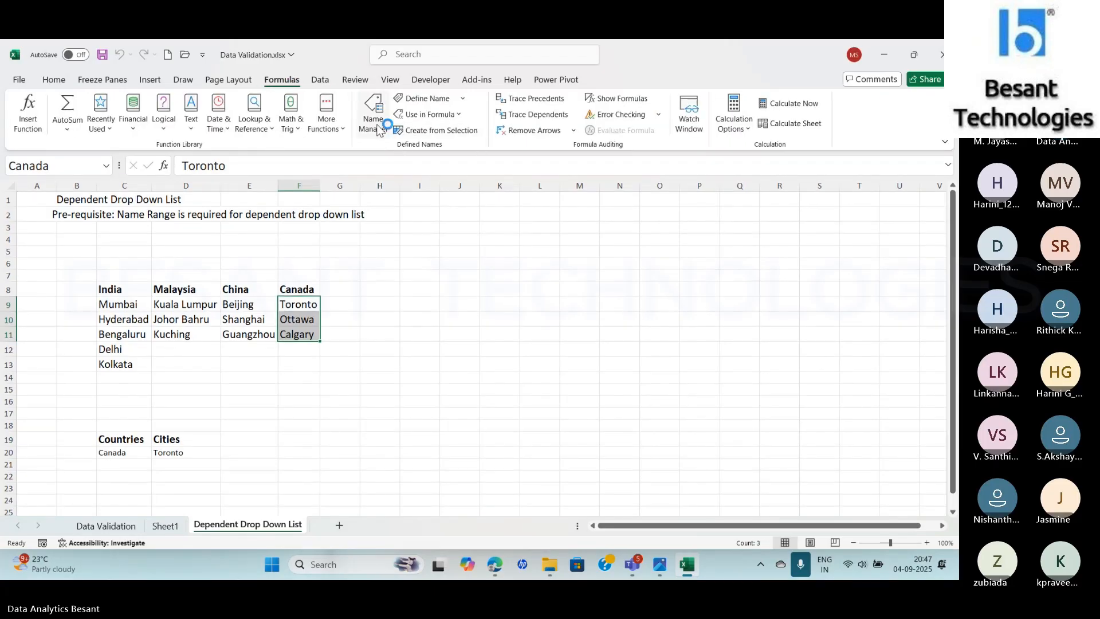
{"action": "left_click", "coordinate": [377, 125]}
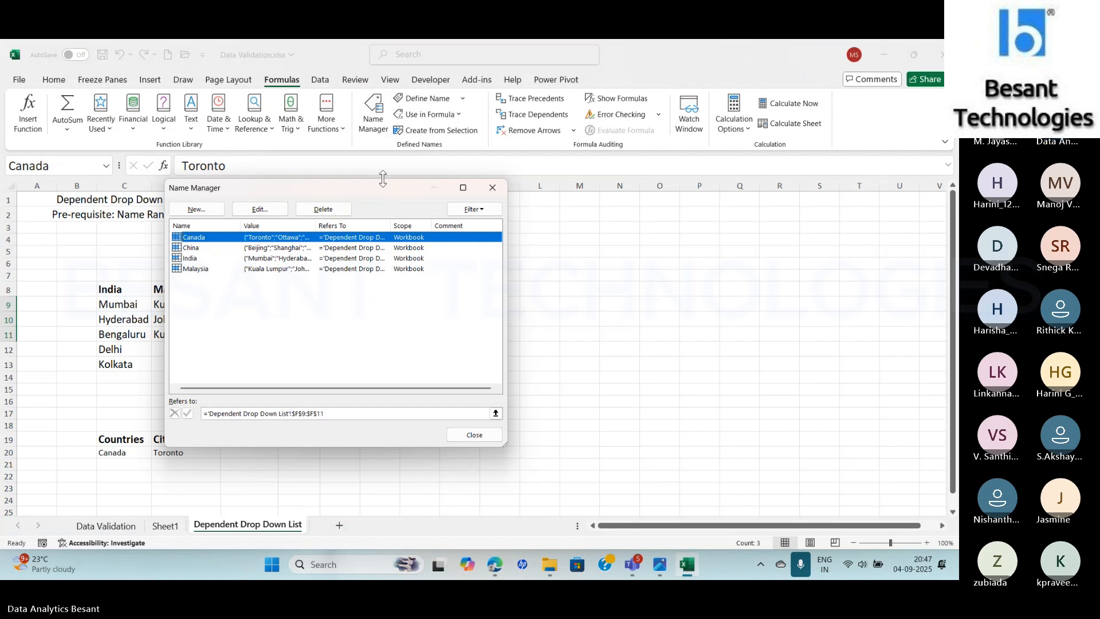
{"action": "left_click_drag", "start_coordinate": [381, 187], "coordinate": [579, 199]}
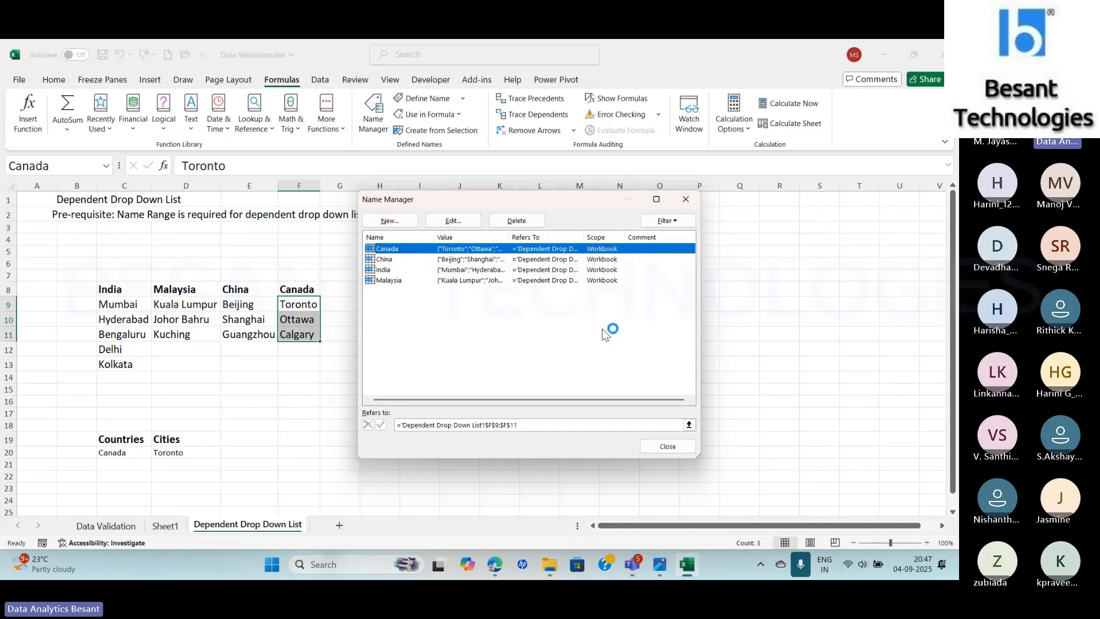
{"action": "left_click", "coordinate": [687, 198]}
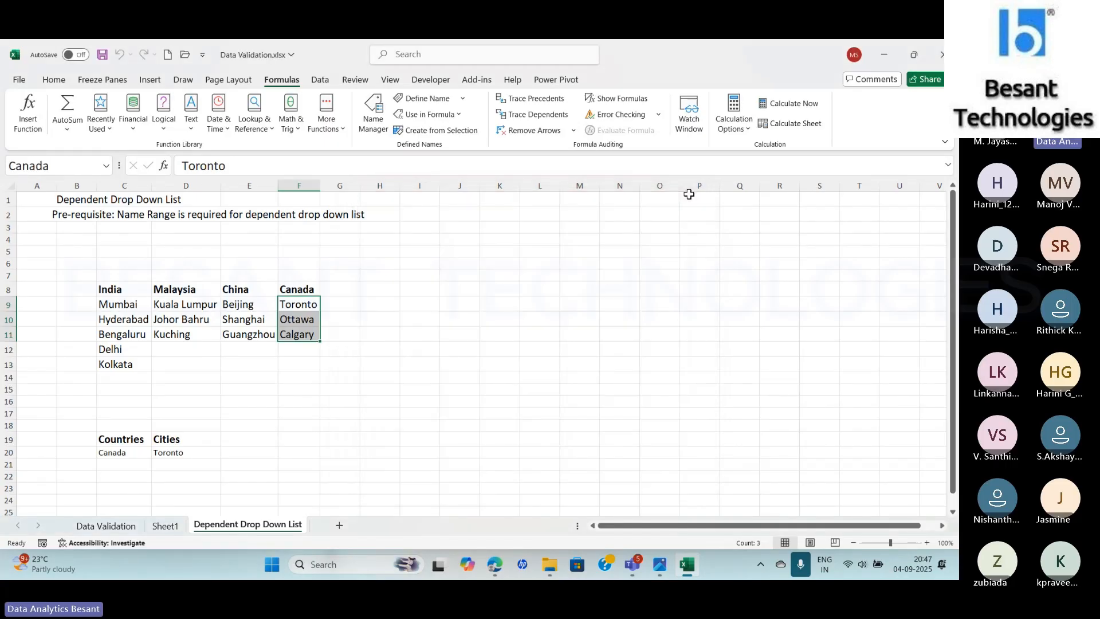
- Select the Malaysia and China named ranges one after the other to check which cities they cover
{"action": "left_click", "coordinate": [106, 166]}
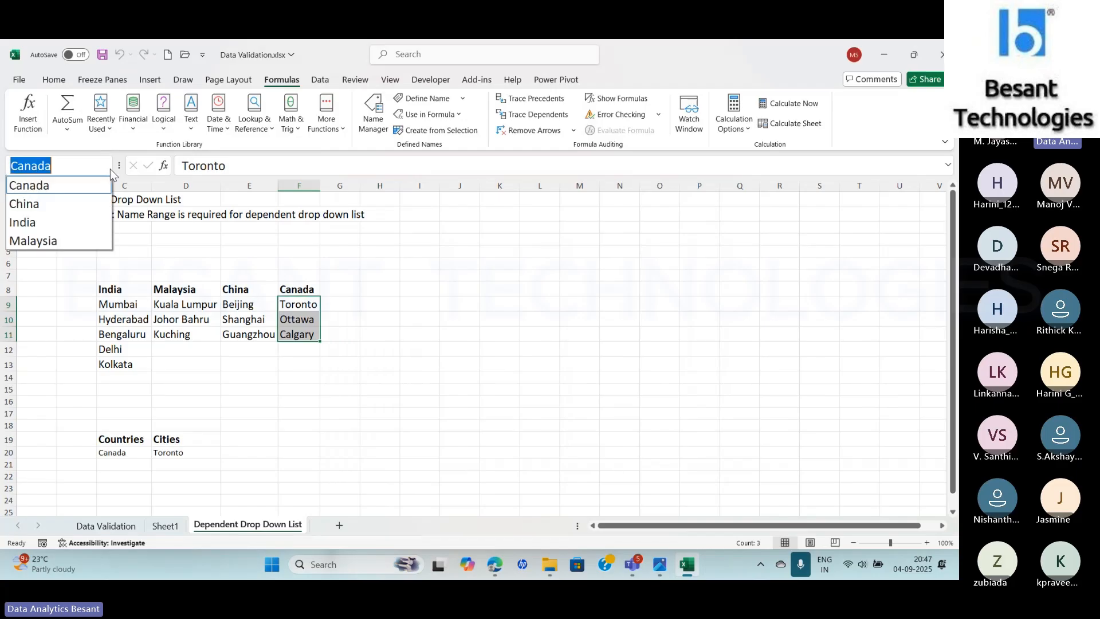
{"action": "left_click", "coordinate": [32, 242]}
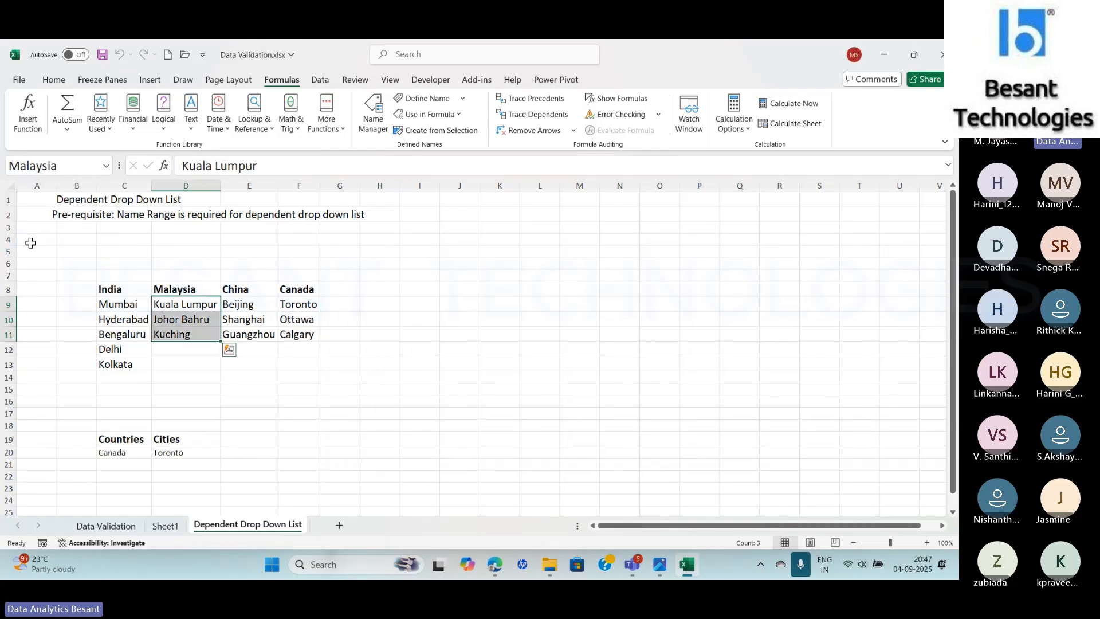
{"action": "left_click", "coordinate": [106, 166]}
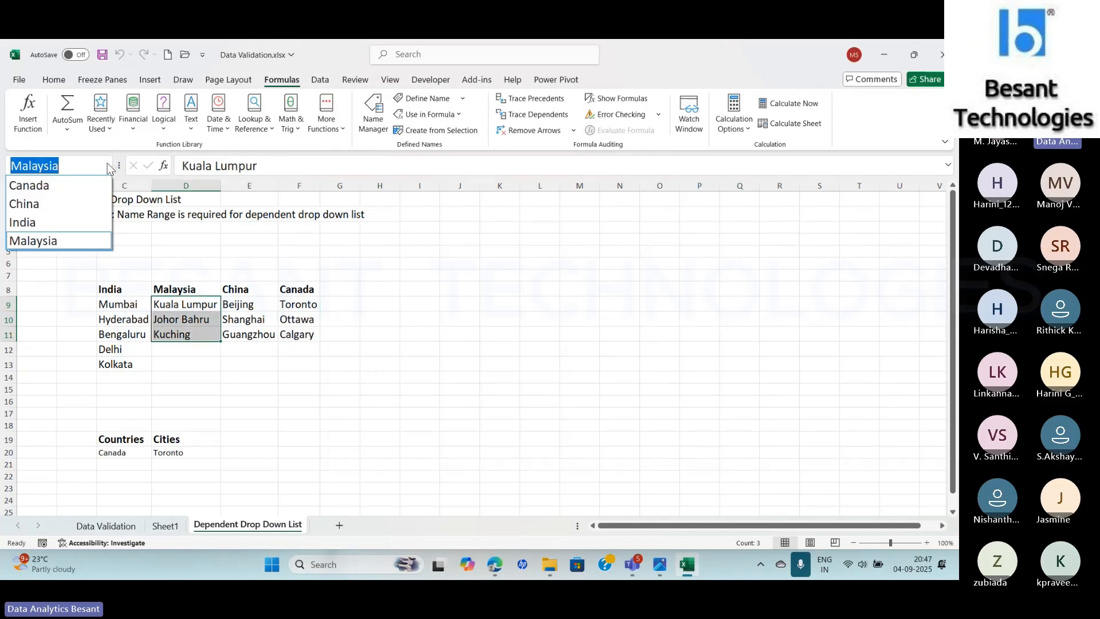
{"action": "left_click", "coordinate": [49, 211]}
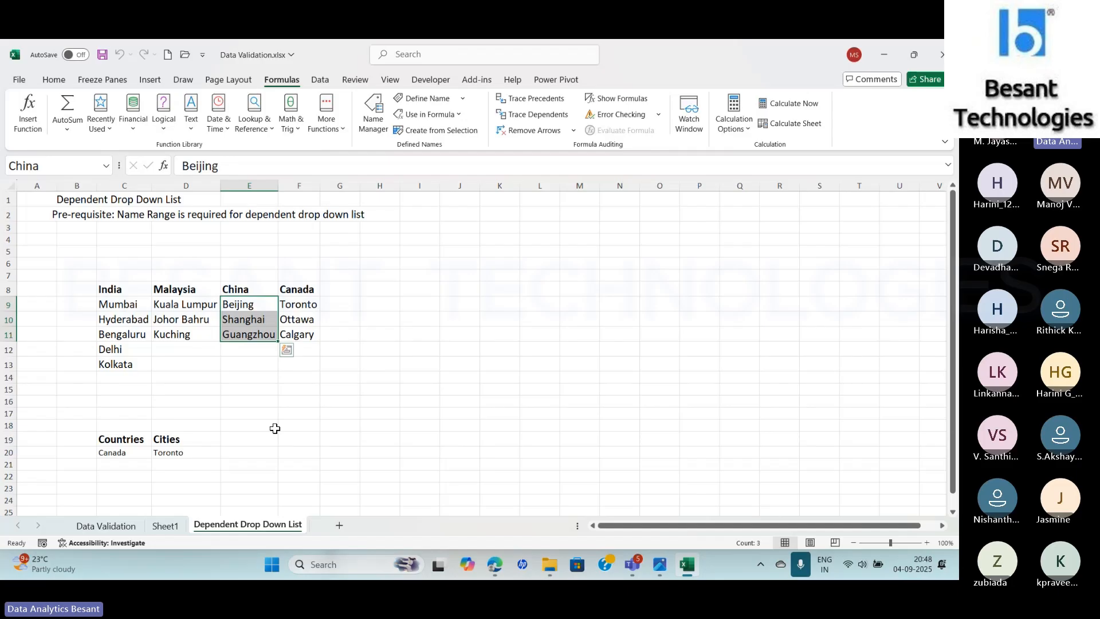
- Choose India from the Countries drop-down list in cell C20
{"action": "left_click", "coordinate": [123, 452]}
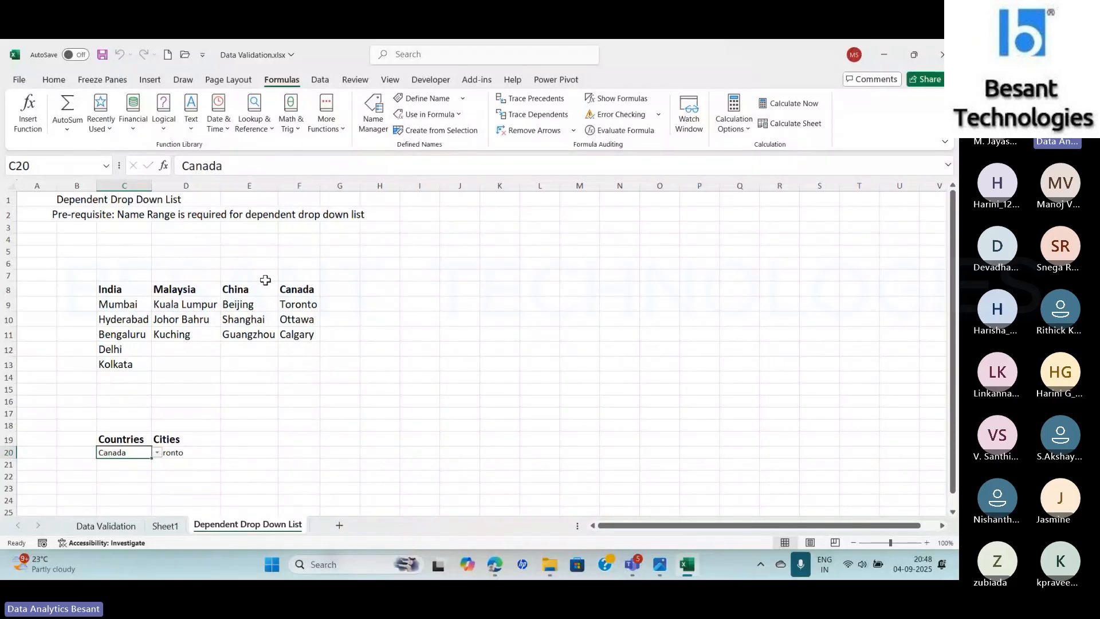
{"action": "left_click", "coordinate": [156, 452]}
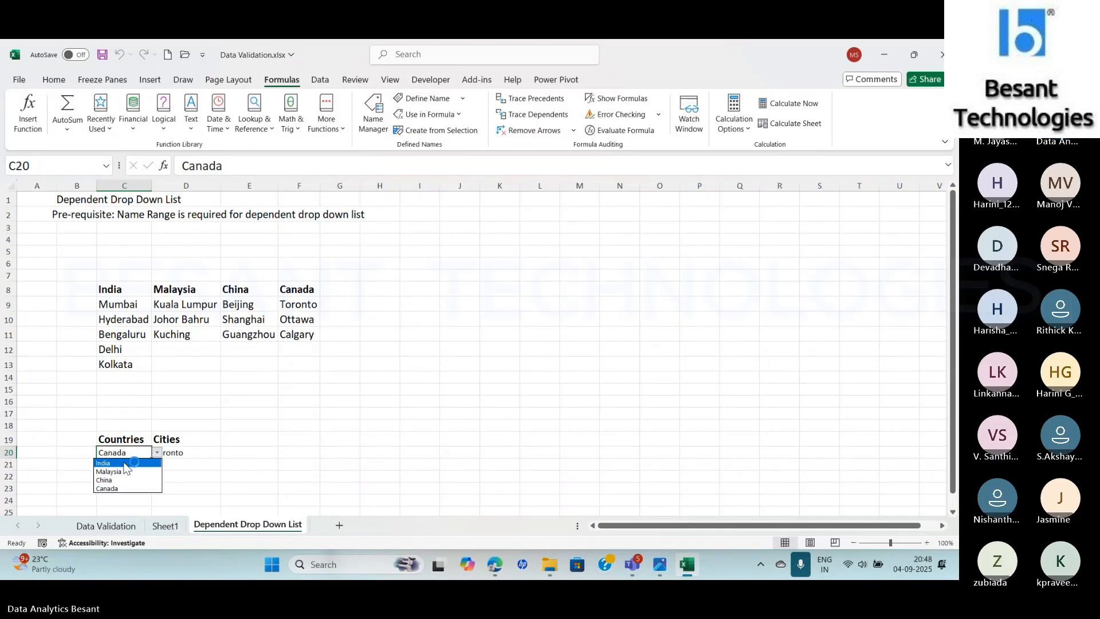
{"action": "left_click", "coordinate": [122, 462]}
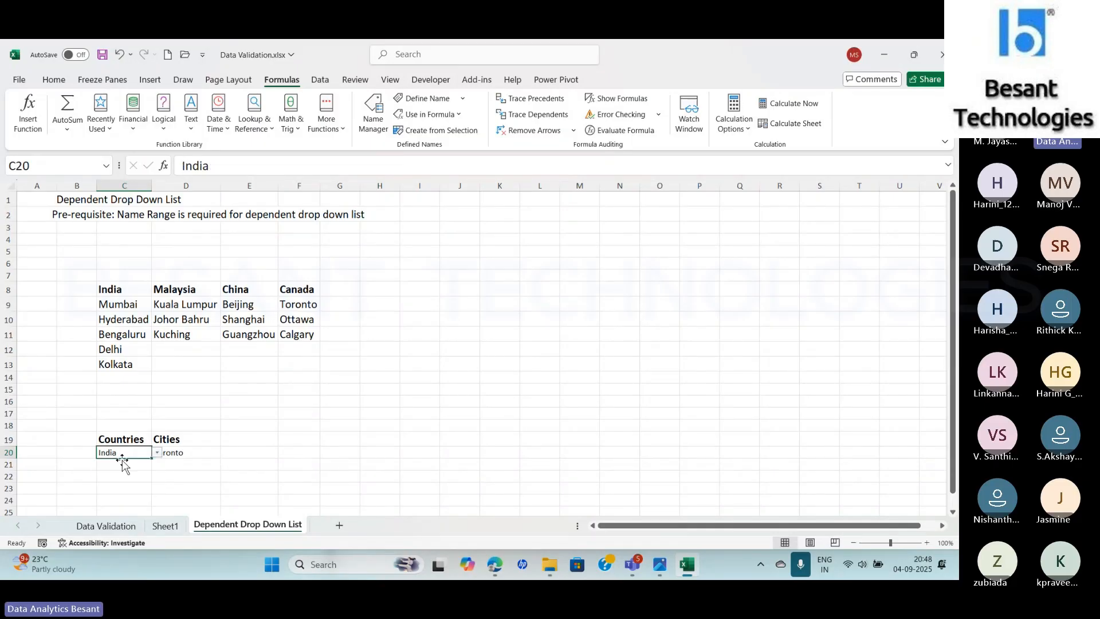
- Choose Bengaluru from the Cities drop-down list in cell D20
{"action": "left_click", "coordinate": [196, 453]}
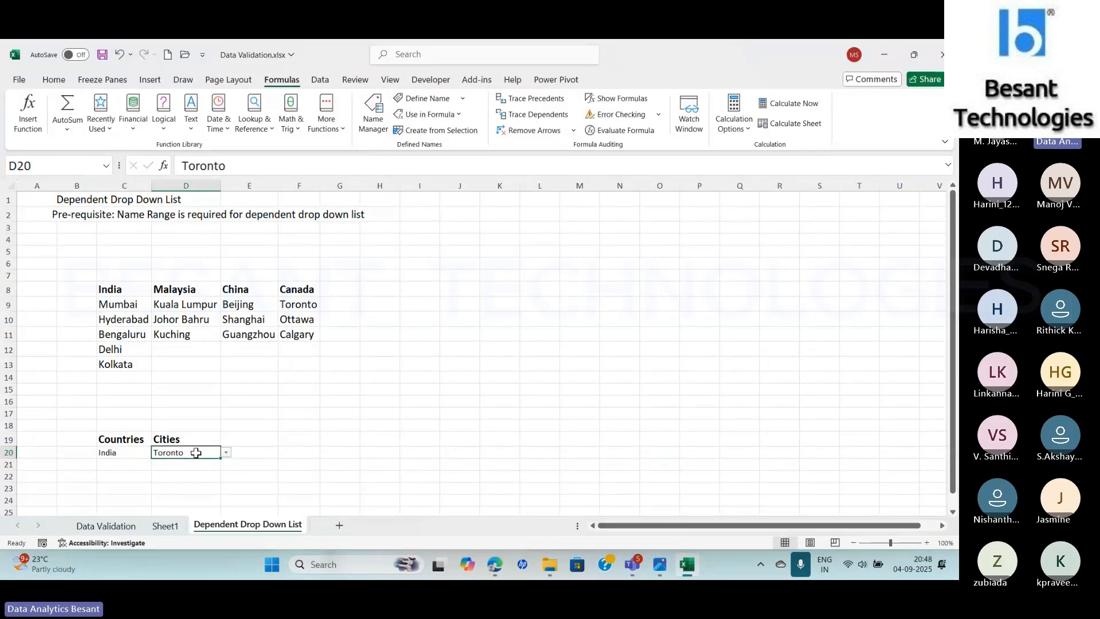
{"action": "left_click", "coordinate": [226, 452]}
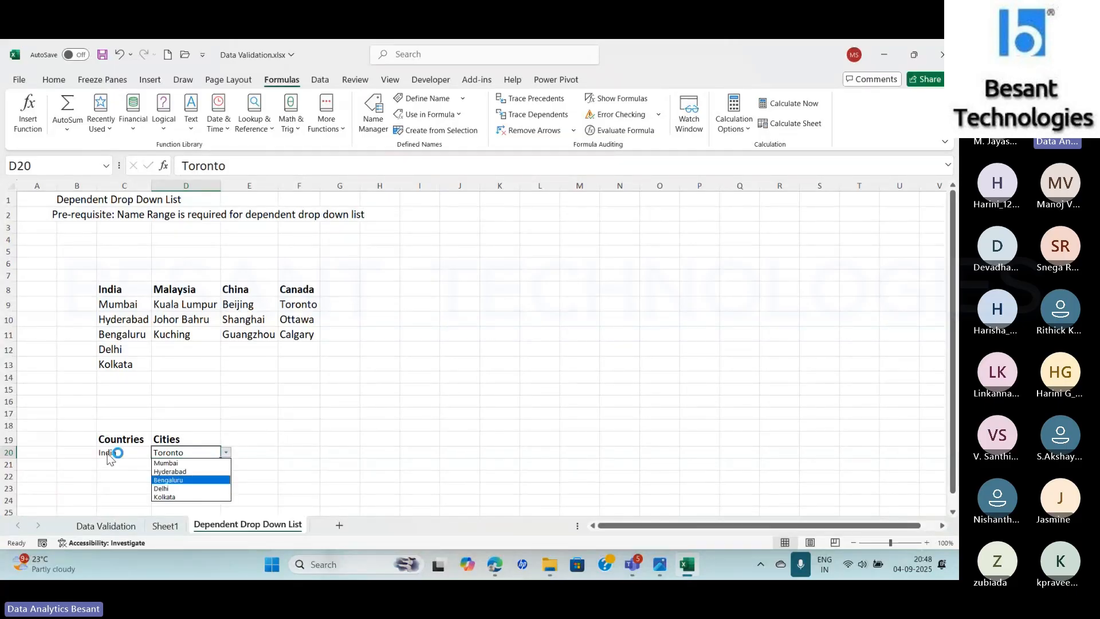
{"action": "left_click", "coordinate": [183, 480]}
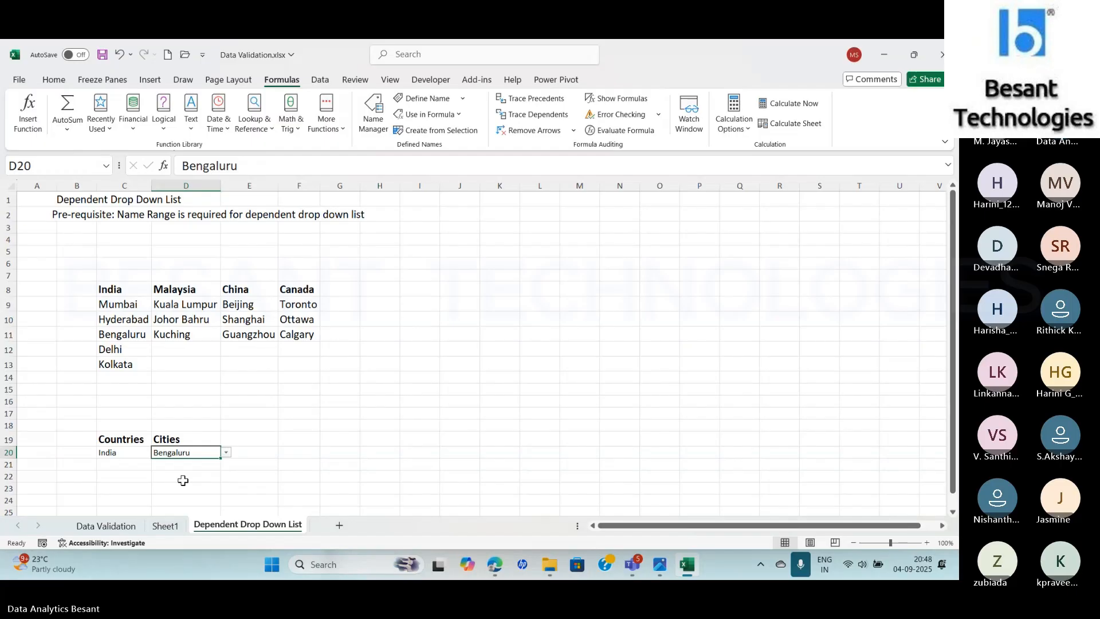
- Change the country in C20 to Malaysia and display the dependent city choices in D20
{"action": "left_click", "coordinate": [138, 452]}
{"action": "left_click", "coordinate": [157, 453]}
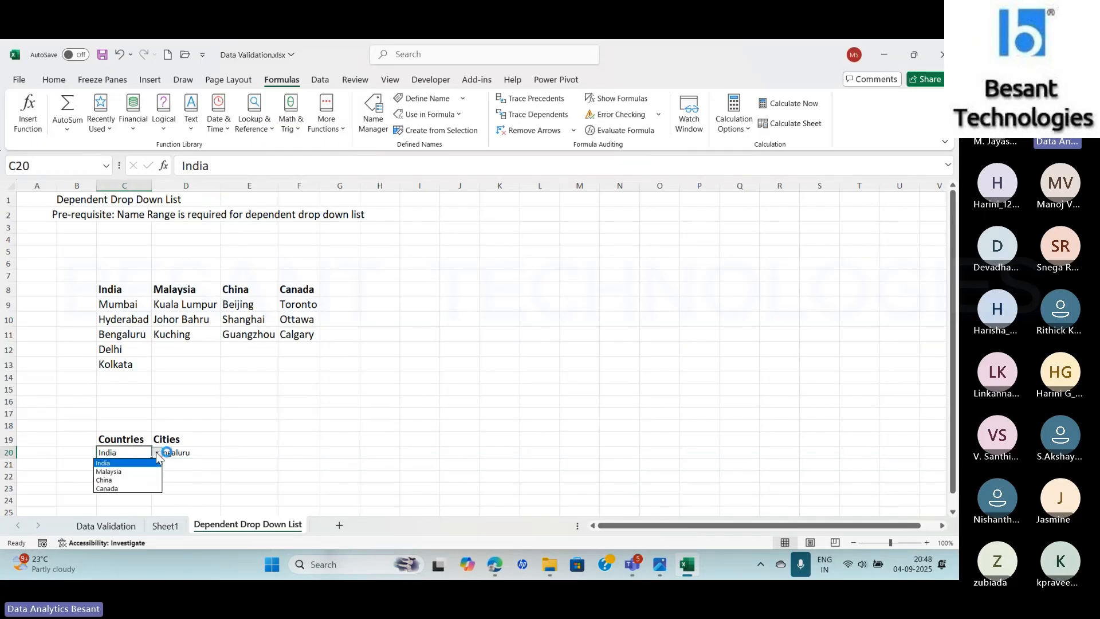
{"action": "left_click", "coordinate": [121, 472]}
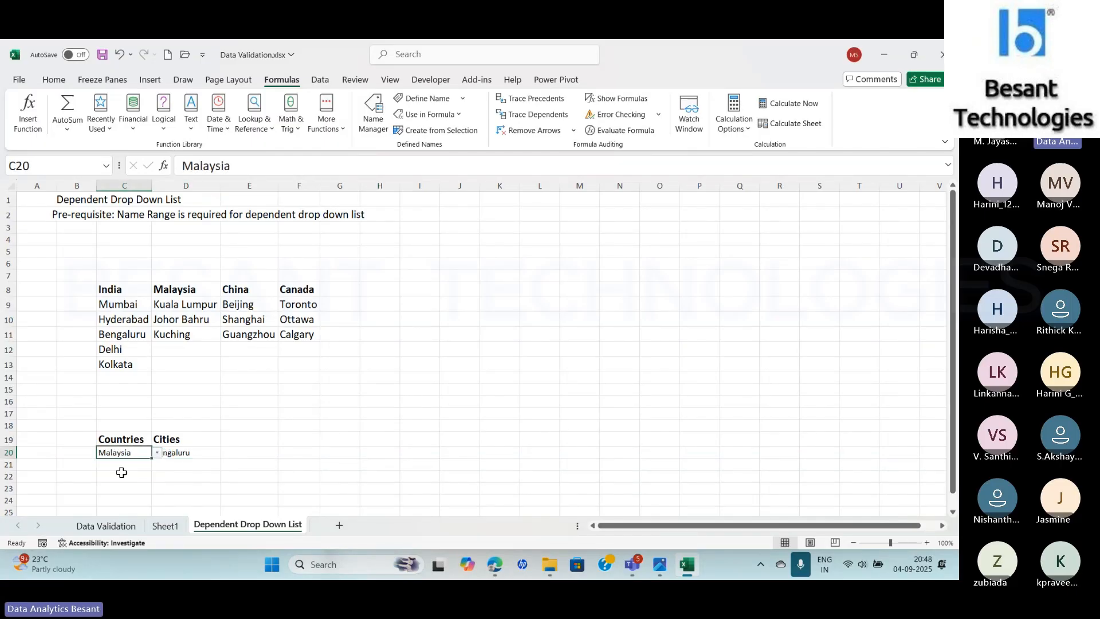
{"action": "left_click", "coordinate": [182, 453]}
{"action": "left_click", "coordinate": [228, 452]}
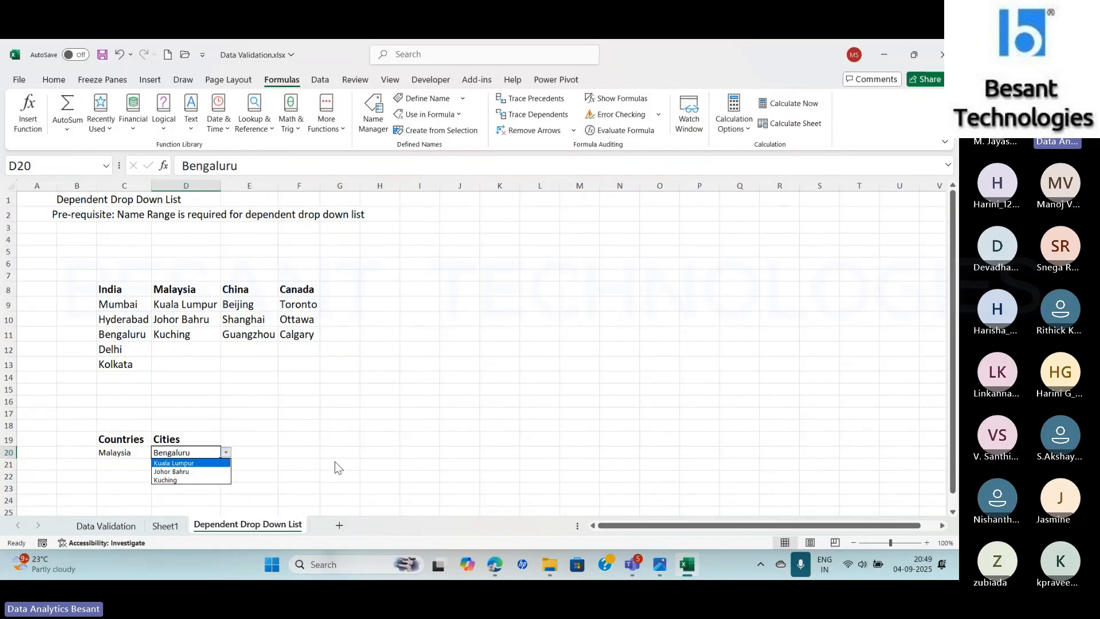
- Enter the headers Countires in cell K11 and Cities in cell L11
{"action": "left_click", "coordinate": [507, 338]}
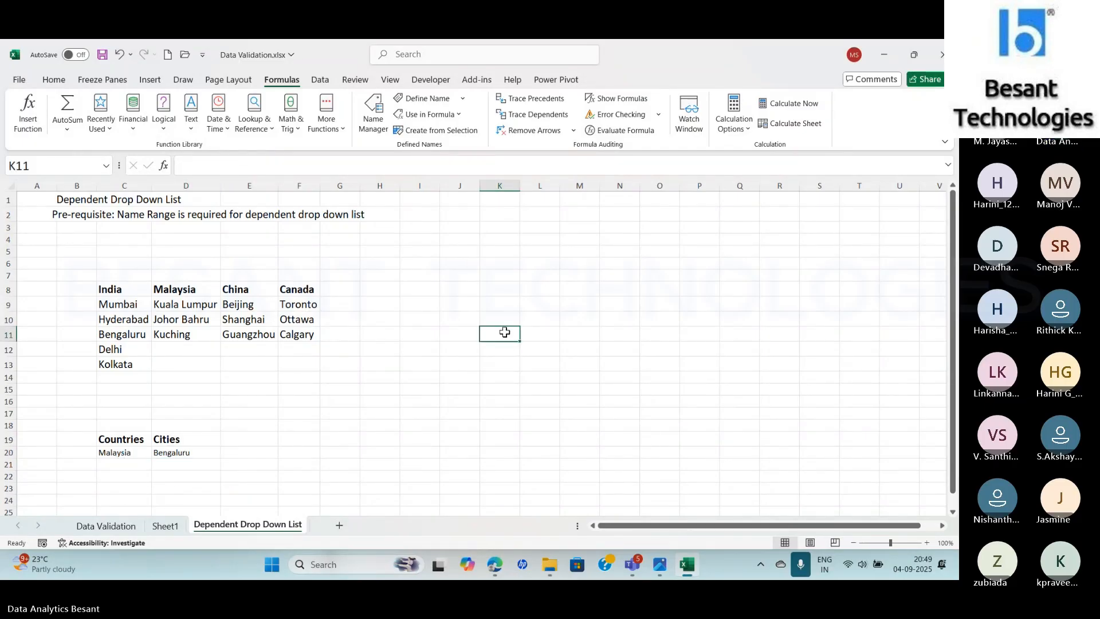
{"action": "type", "text": "Coum"}
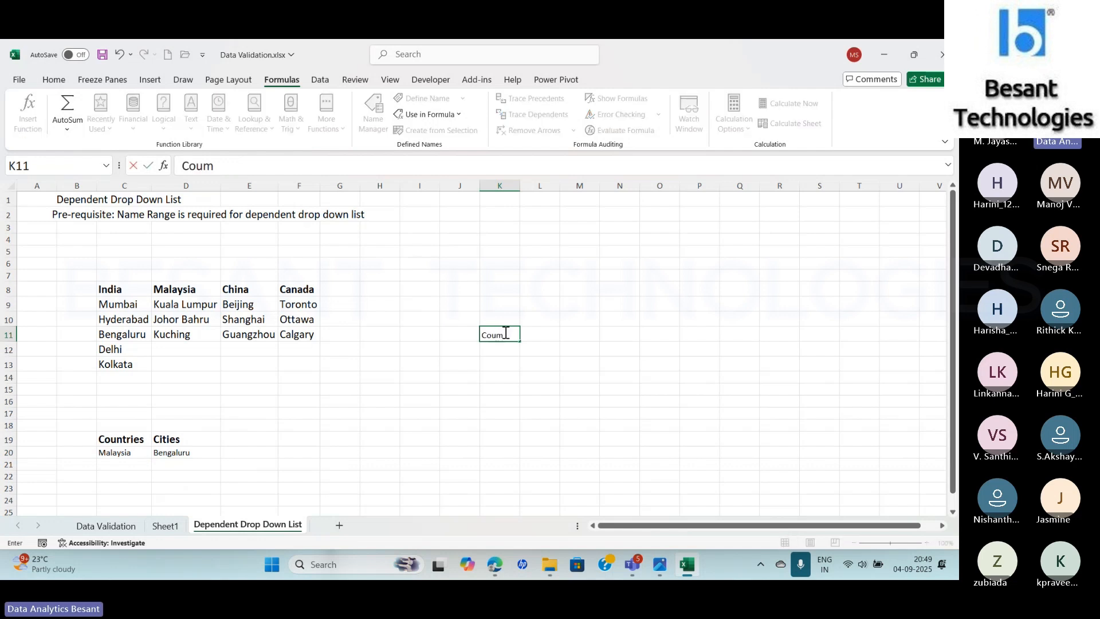
{"action": "key", "text": "BackSpace"}
{"action": "type", "text": "ntires"}
{"action": "key", "text": "Tab"}
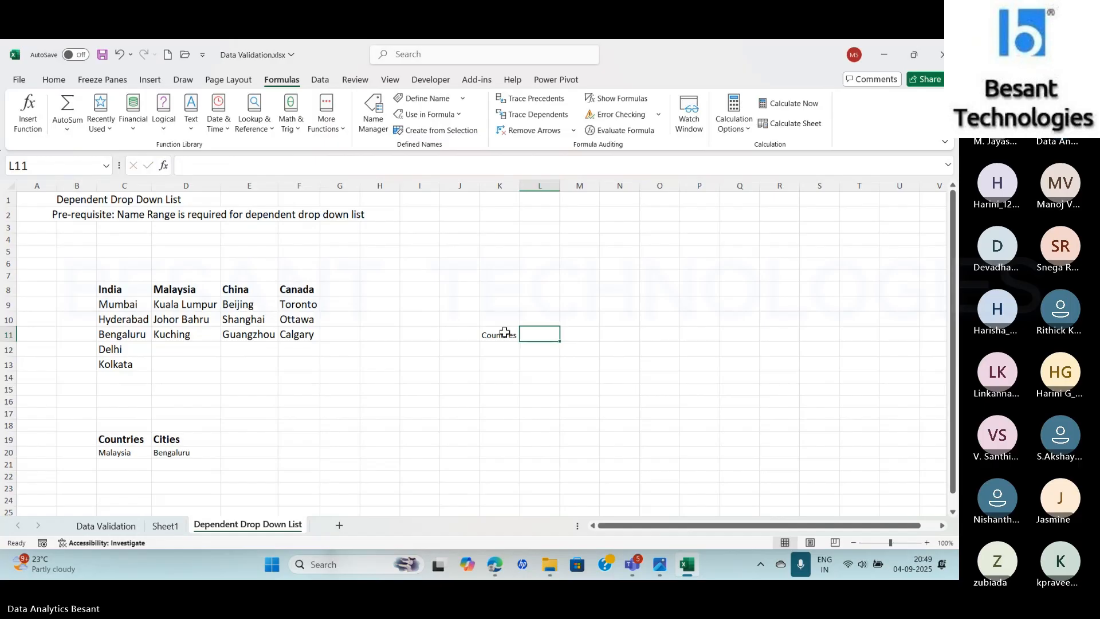
{"action": "type", "text": "Citite"}
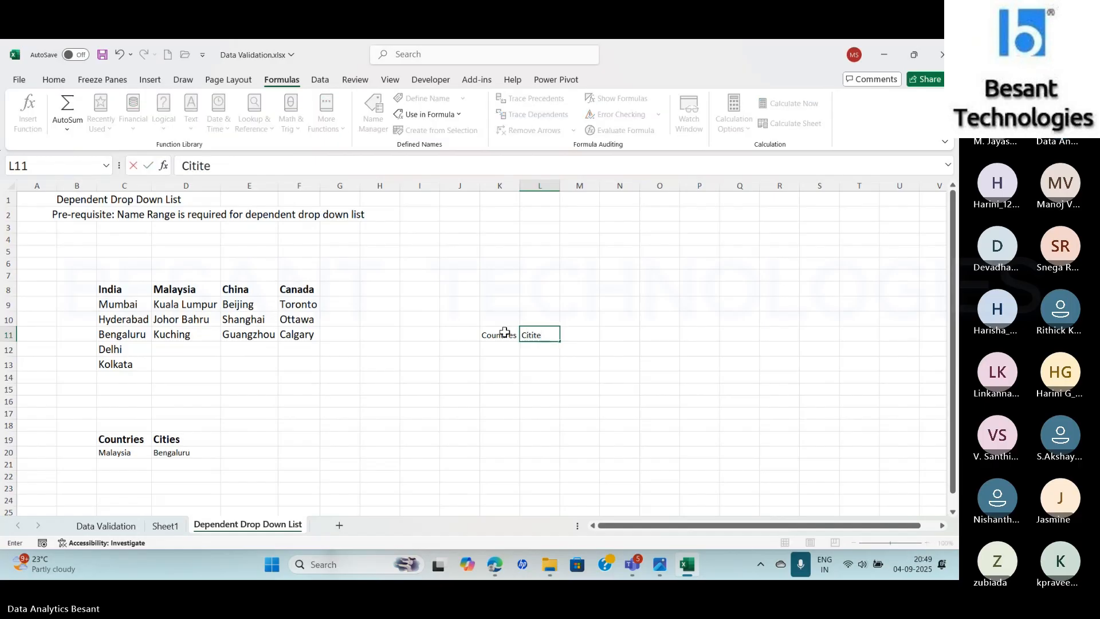
{"action": "key", "text": "BackSpace"}
{"action": "key", "text": "BackSpace"}
{"action": "key", "text": "BackSpace"}
{"action": "type", "text": "ies"}
{"action": "key", "text": "Return"}
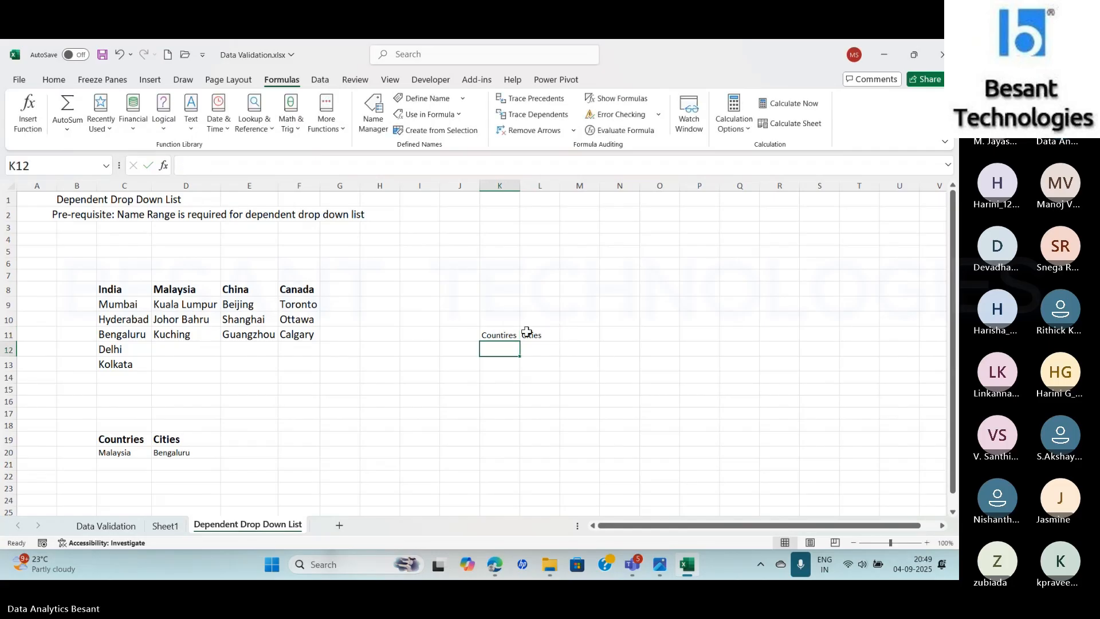
- Make the headers in K11:L11 bold at font size 14 and autofit the width of column K
{"action": "left_click_drag", "start_coordinate": [513, 334], "coordinate": [550, 333]}
{"action": "key", "text": "ctrl+b"}
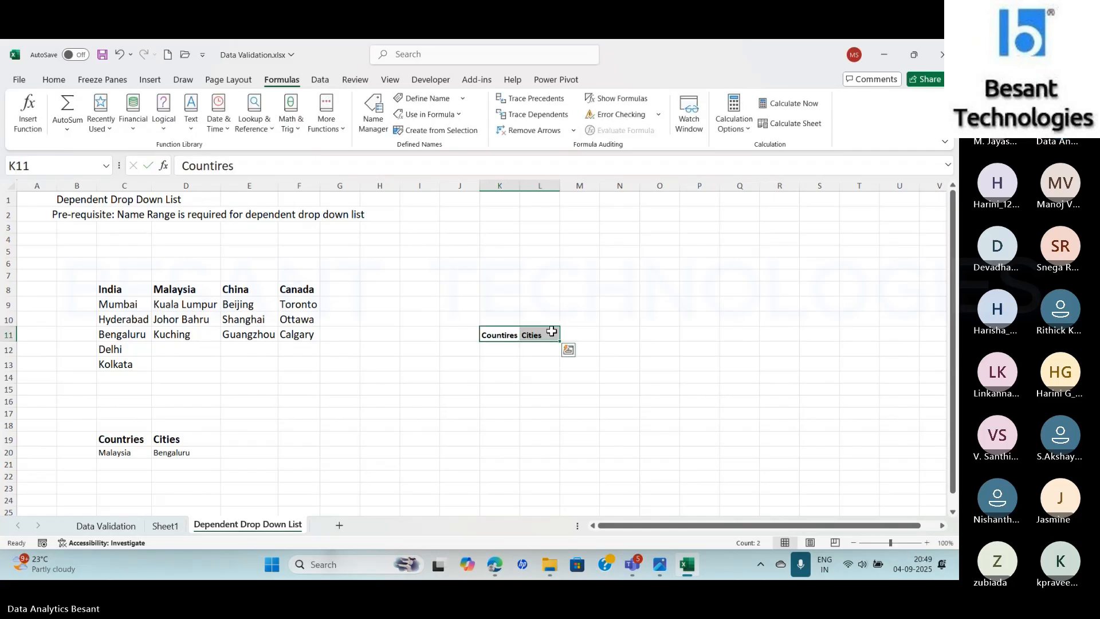
{"action": "left_click", "coordinate": [927, 542]}
{"action": "left_click", "coordinate": [927, 543]}
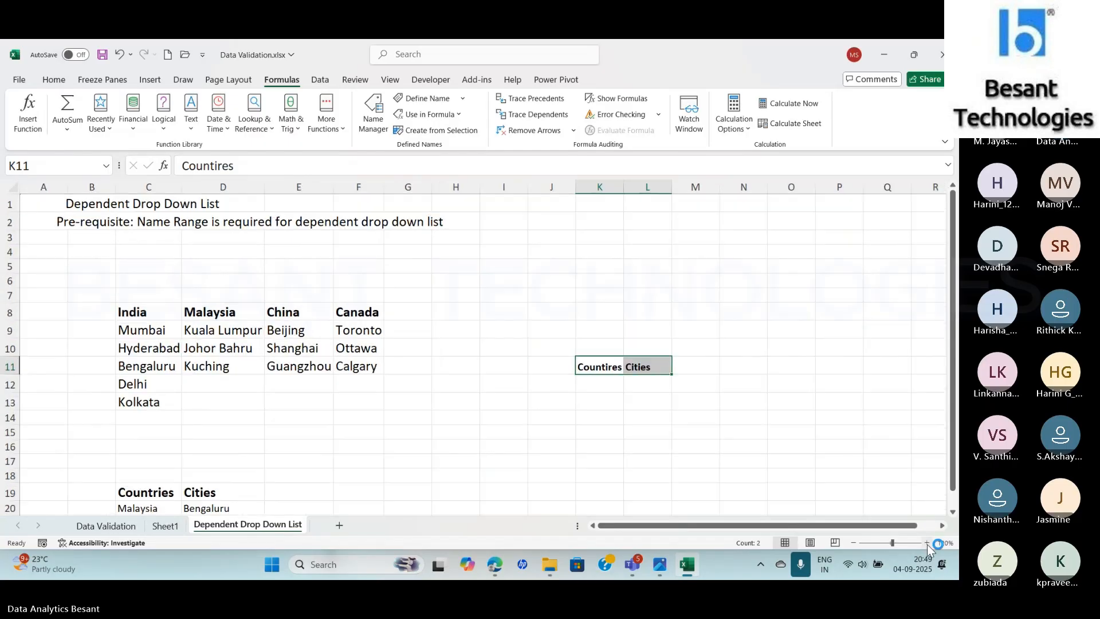
{"action": "left_click", "coordinate": [53, 79]}
{"action": "left_click", "coordinate": [230, 103]}
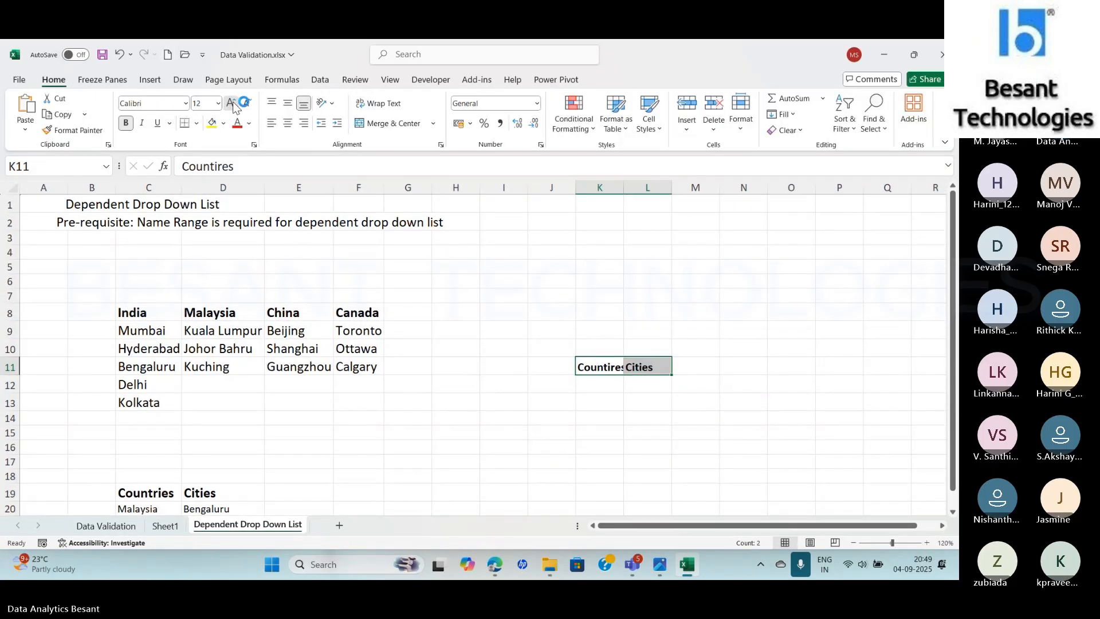
{"action": "left_click", "coordinate": [231, 102]}
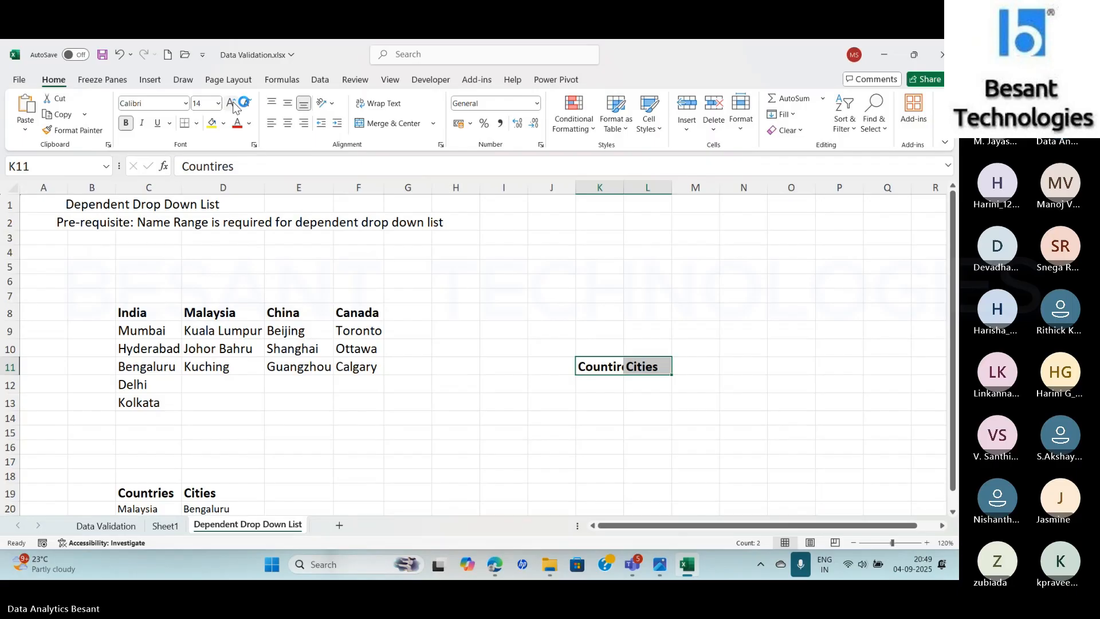
{"action": "double_click", "coordinate": [623, 187]}
- Start a data validation rule for cell K12 that allows a List
{"action": "left_click", "coordinate": [606, 386]}
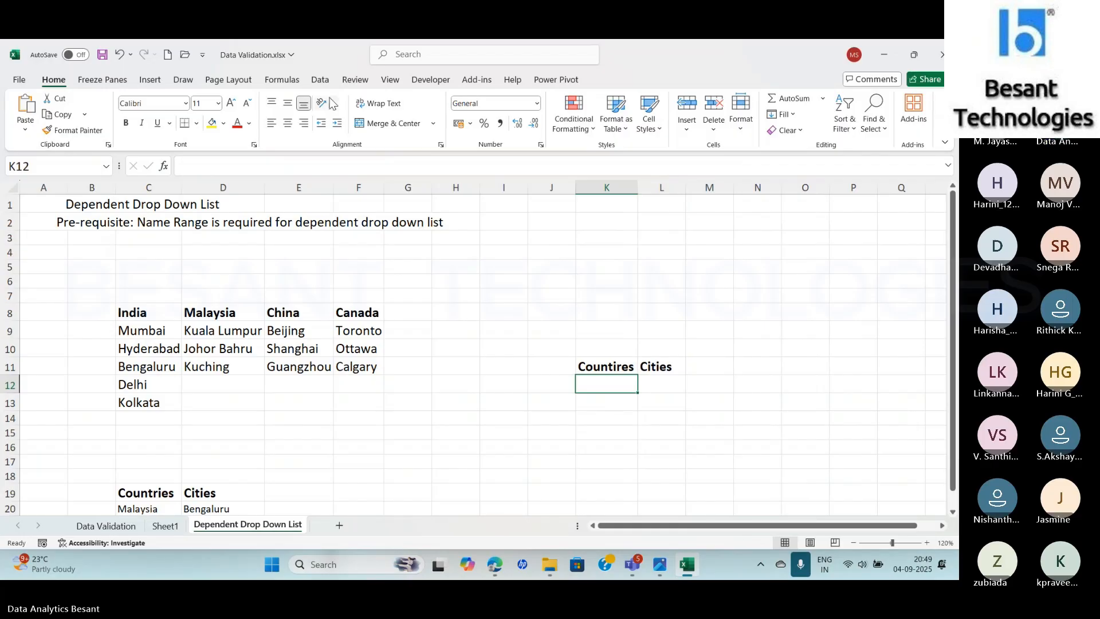
{"action": "left_click", "coordinate": [320, 81]}
{"action": "left_click", "coordinate": [629, 123]}
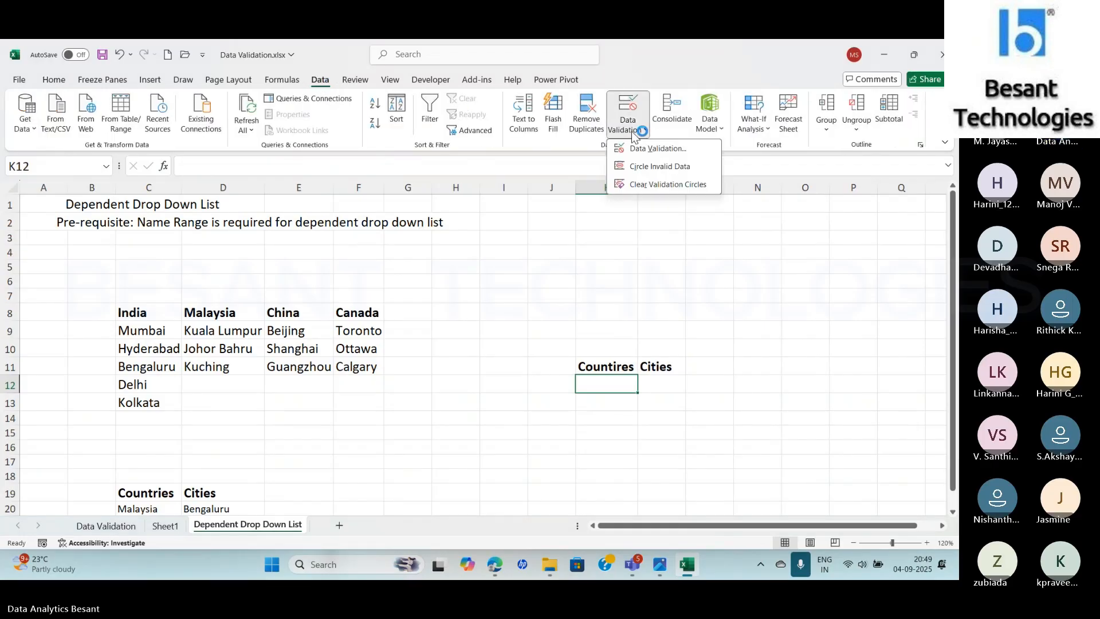
{"action": "left_click", "coordinate": [644, 153]}
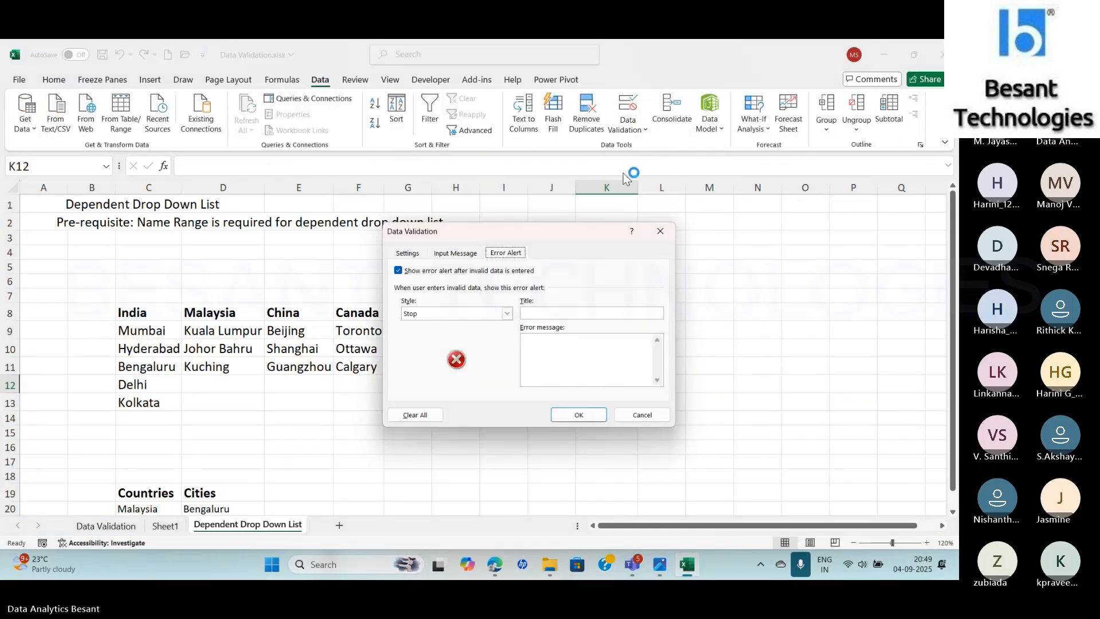
{"action": "left_click", "coordinate": [420, 258]}
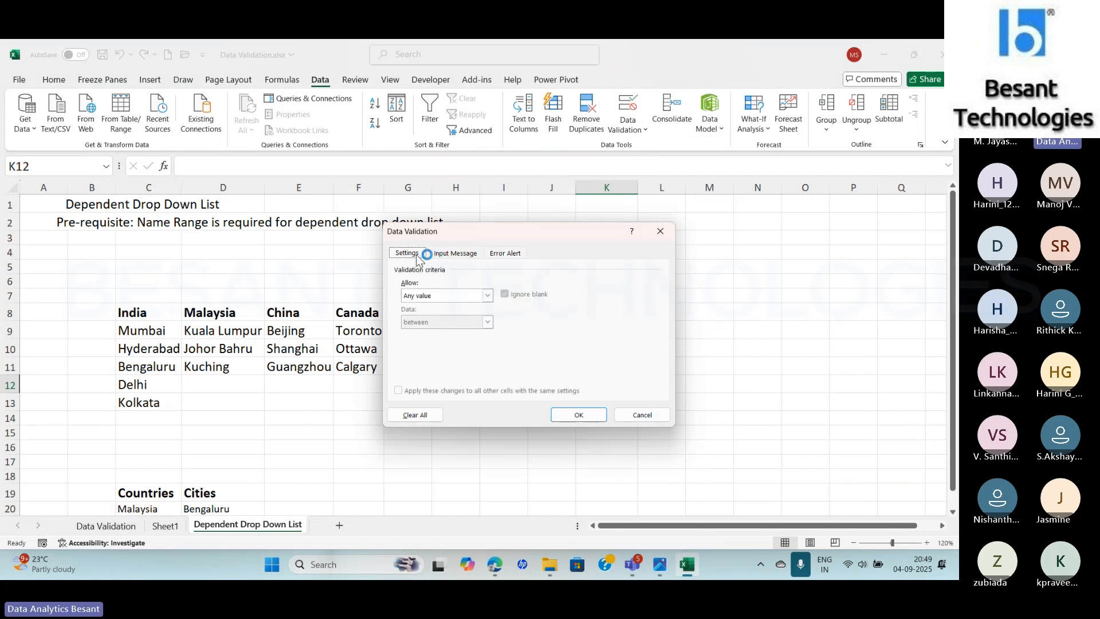
{"action": "left_click", "coordinate": [449, 293]}
{"action": "left_click", "coordinate": [433, 332]}
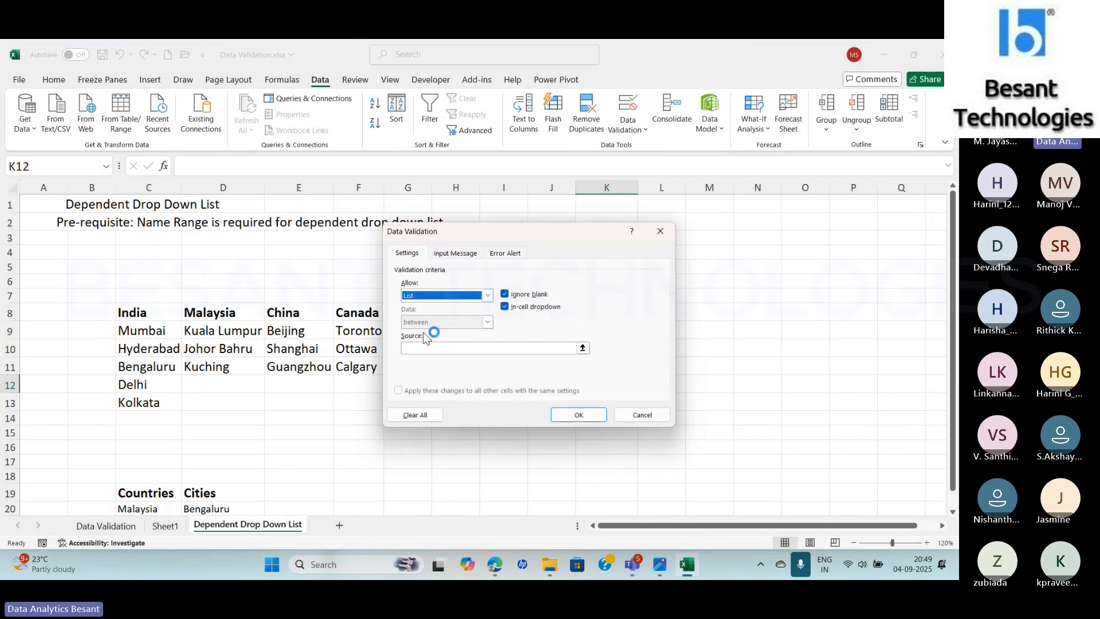
- Set the K12 list source to the country headers =$C$8:$F$8, apply the rule and check the drop-down choices
{"action": "left_click_drag", "start_coordinate": [523, 230], "coordinate": [661, 228]}
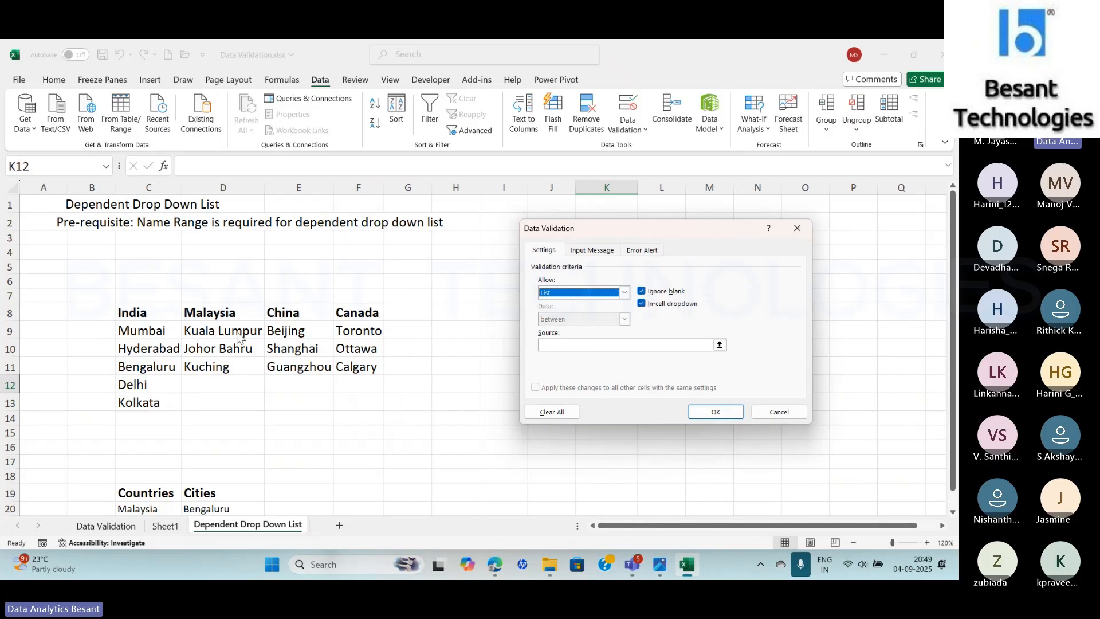
{"action": "left_click", "coordinate": [554, 345]}
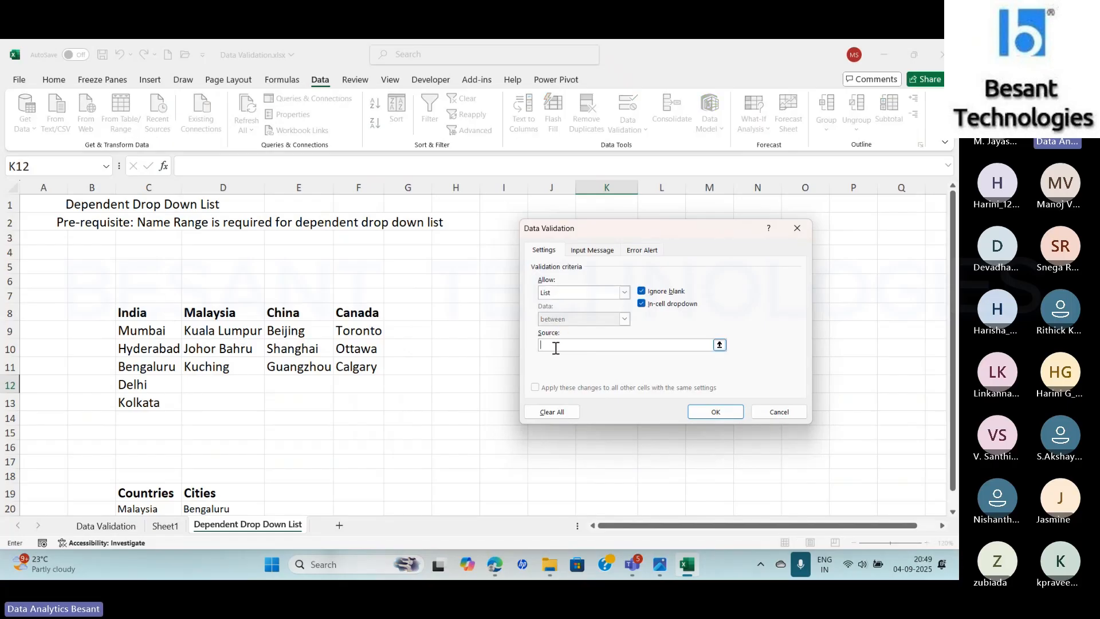
{"action": "left_click_drag", "start_coordinate": [131, 313], "coordinate": [353, 312]}
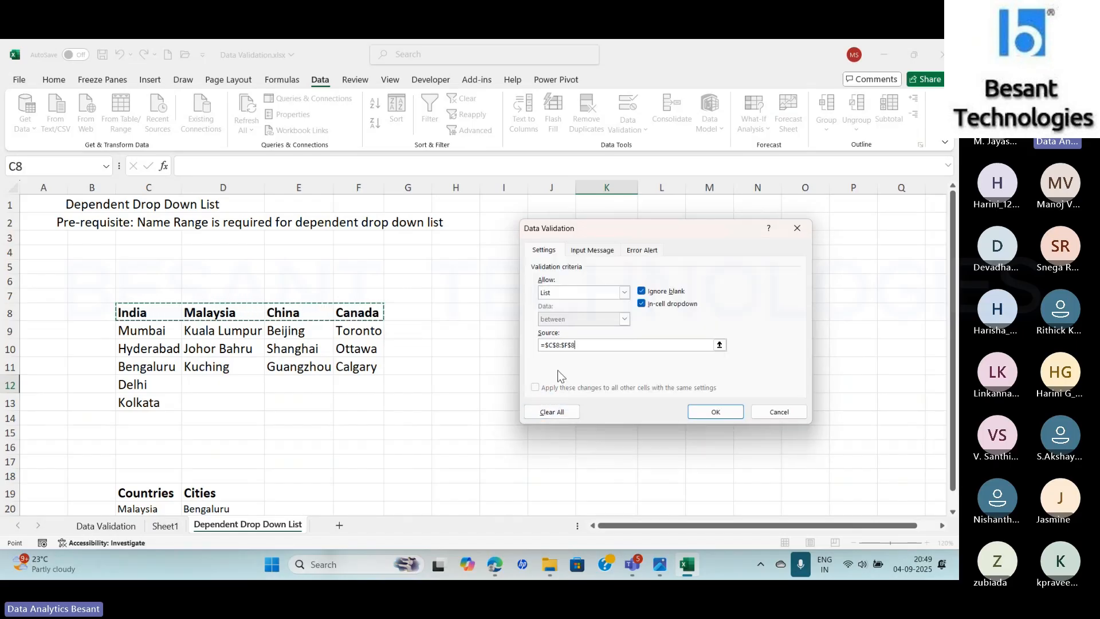
{"action": "left_click", "coordinate": [716, 411]}
{"action": "left_click", "coordinate": [645, 388]}
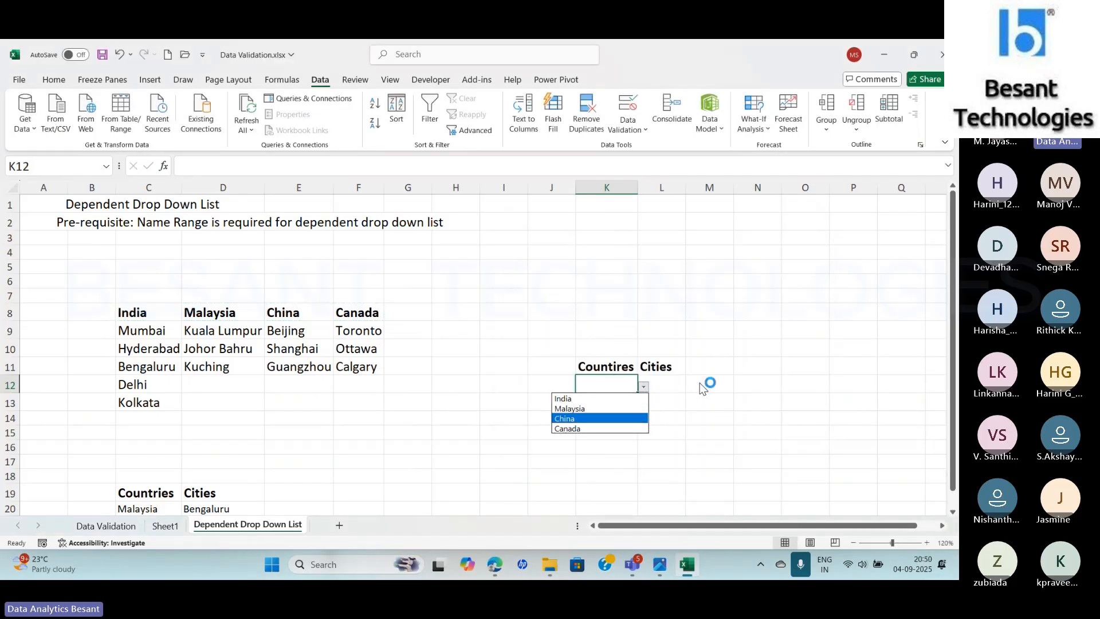
{"action": "left_click", "coordinate": [706, 384]}
- Start a data validation rule for cell L12 under Cities that allows a List
{"action": "left_click", "coordinate": [664, 386]}
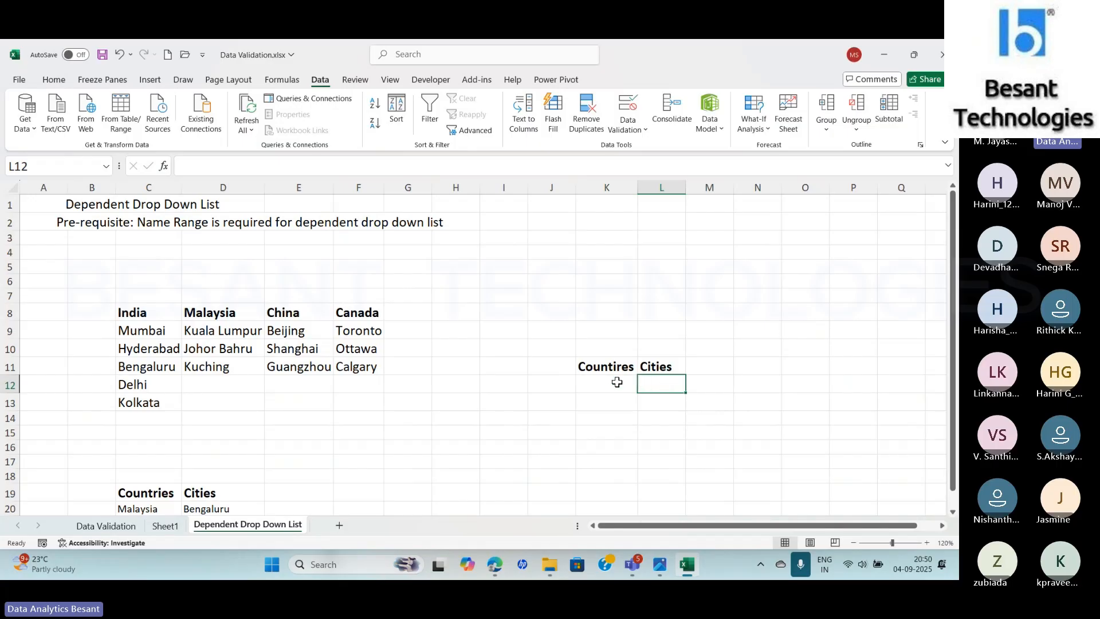
{"action": "left_click", "coordinate": [628, 129]}
{"action": "left_click", "coordinate": [640, 149]}
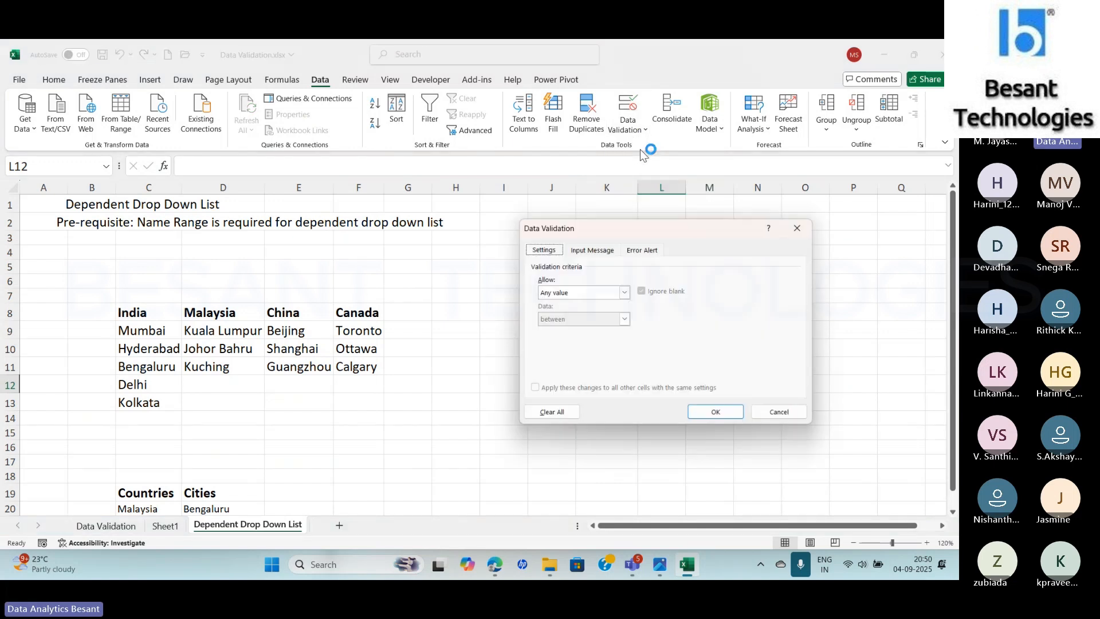
{"action": "left_click", "coordinate": [624, 293]}
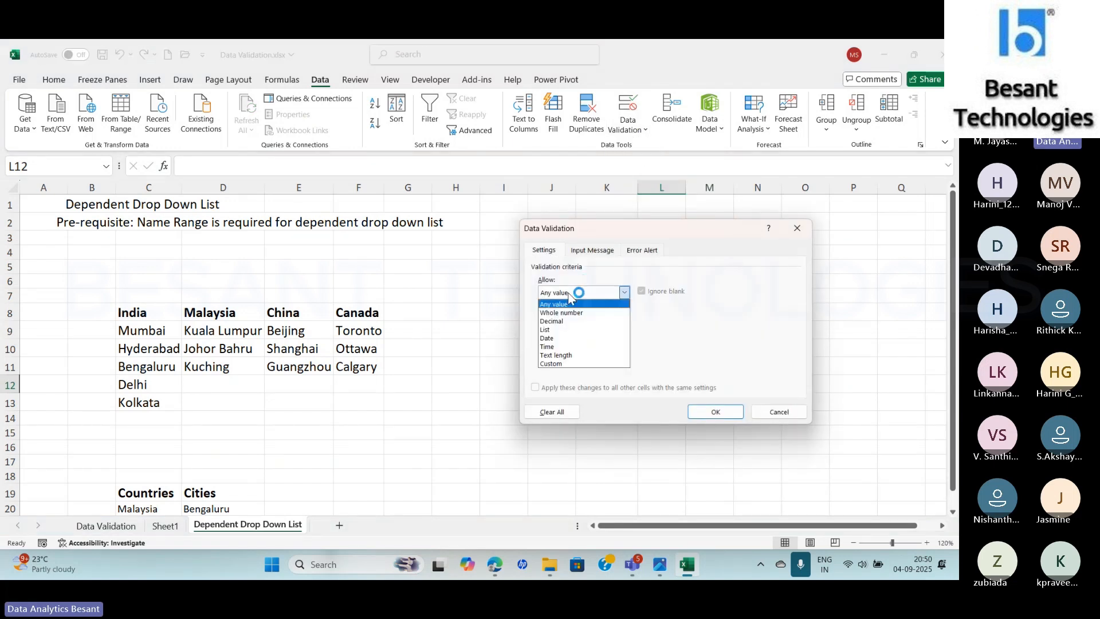
{"action": "left_click", "coordinate": [566, 335]}
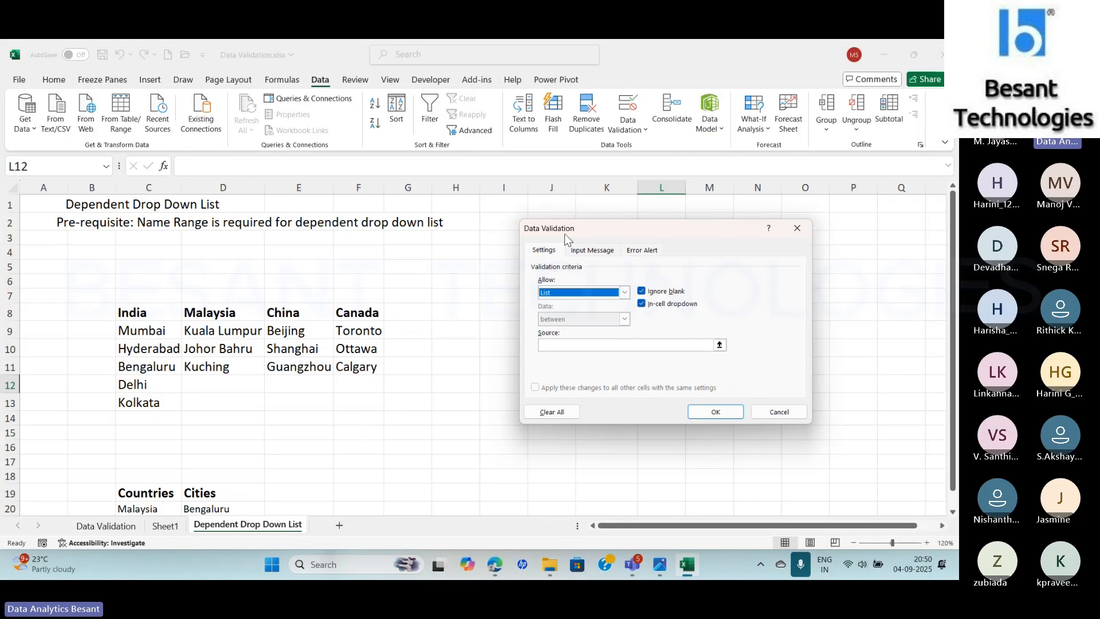
- Set the L12 list source to =INDIRECT($K$12) and apply the rule despite the source error
{"action": "left_click_drag", "start_coordinate": [567, 230], "coordinate": [286, 165]}
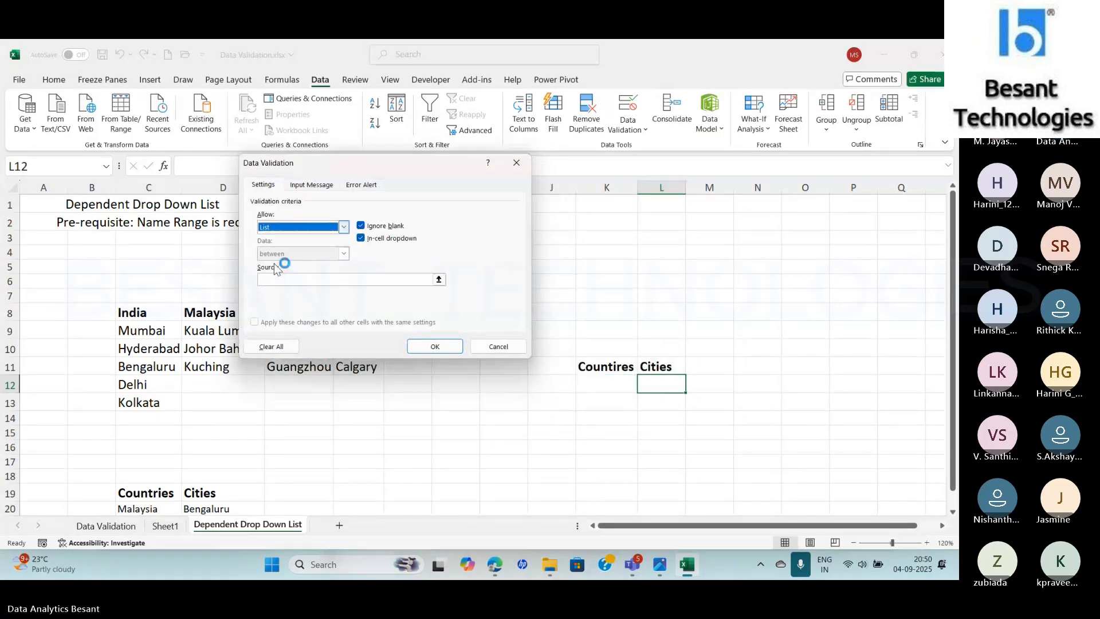
{"action": "left_click", "coordinate": [280, 279]}
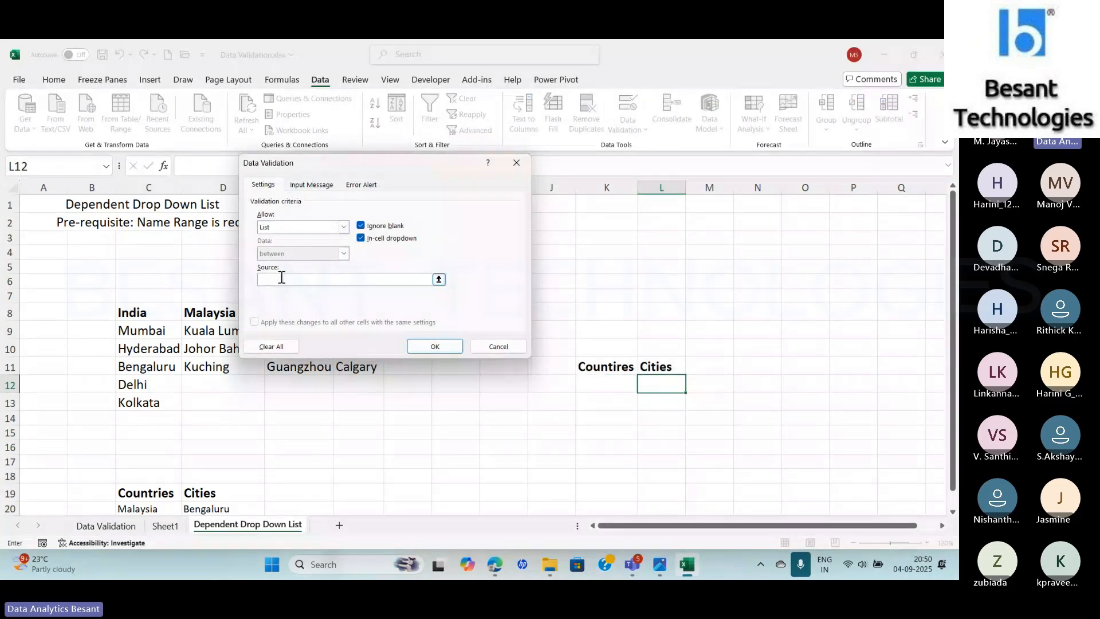
{"action": "type", "text": "=INDIRECT("}
{"action": "left_click", "coordinate": [612, 380]}
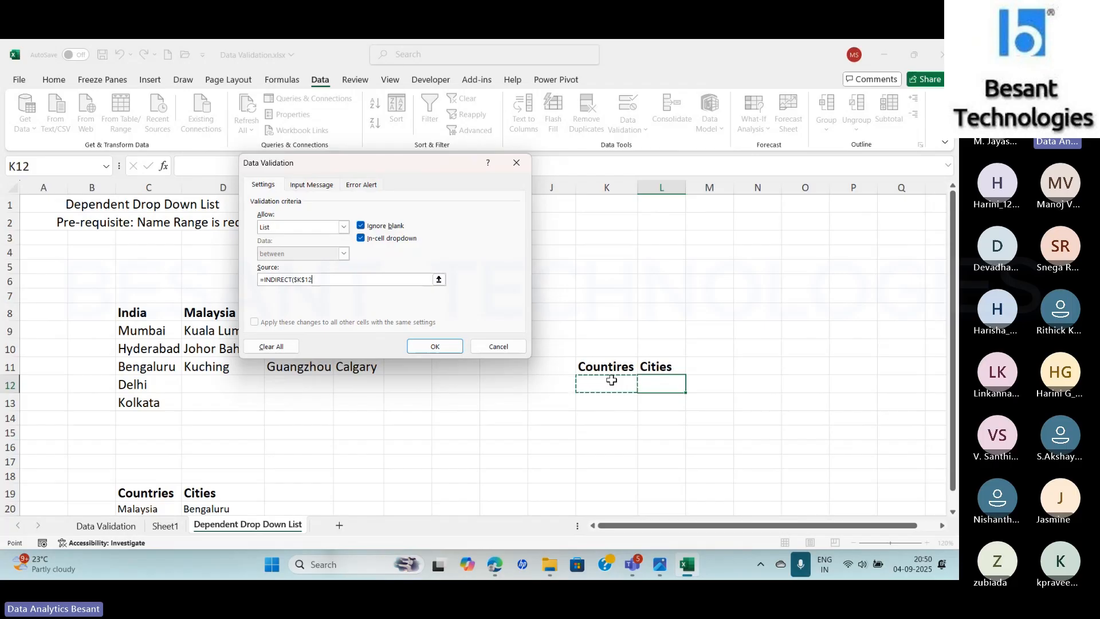
{"action": "type", "text": ")"}
{"action": "left_click", "coordinate": [435, 347]}
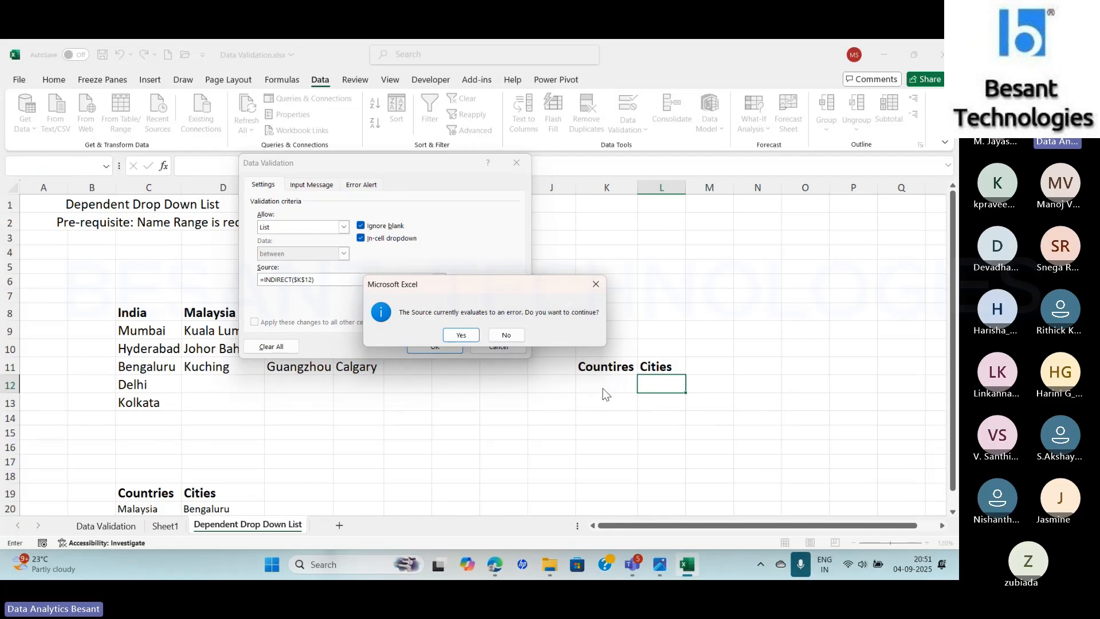
{"action": "left_click", "coordinate": [464, 333]}
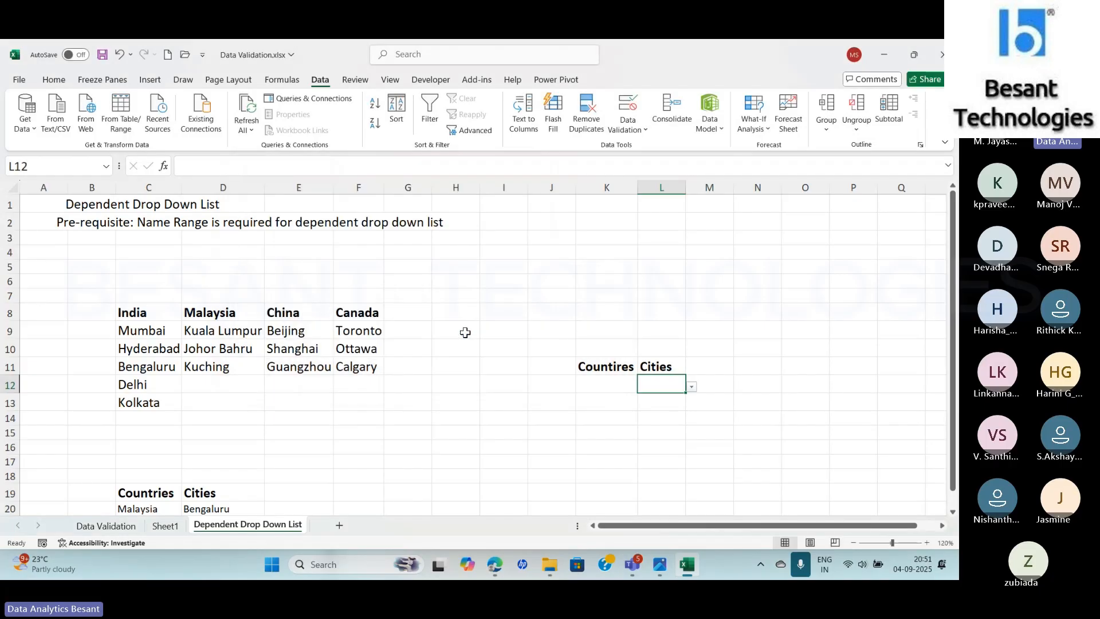
- Choose India from the new country drop-down list in cell K12
{"action": "left_click", "coordinate": [607, 385]}
{"action": "left_click", "coordinate": [643, 386]}
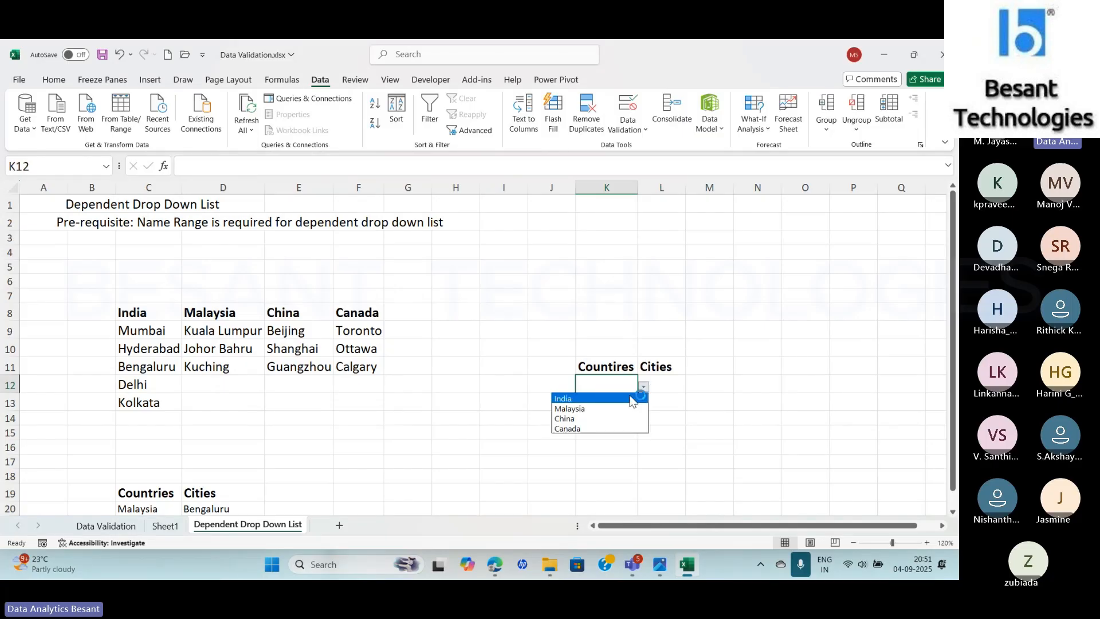
{"action": "left_click", "coordinate": [601, 403]}
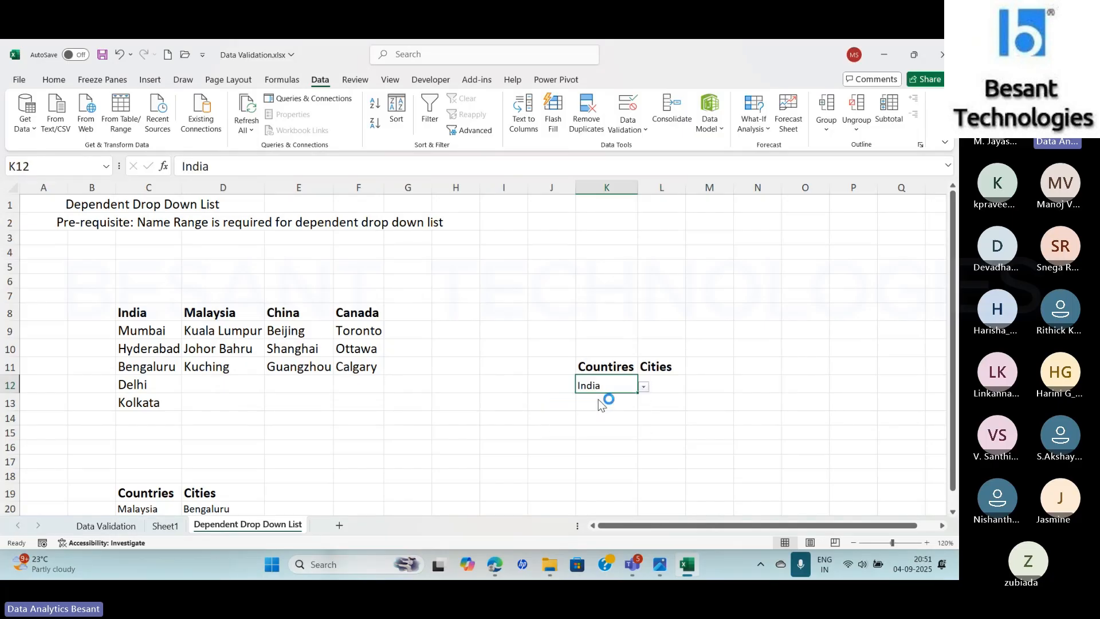
- Choose Delhi from the dependent city drop-down list in cell L12
{"action": "left_click", "coordinate": [659, 384]}
{"action": "left_click", "coordinate": [690, 388]}
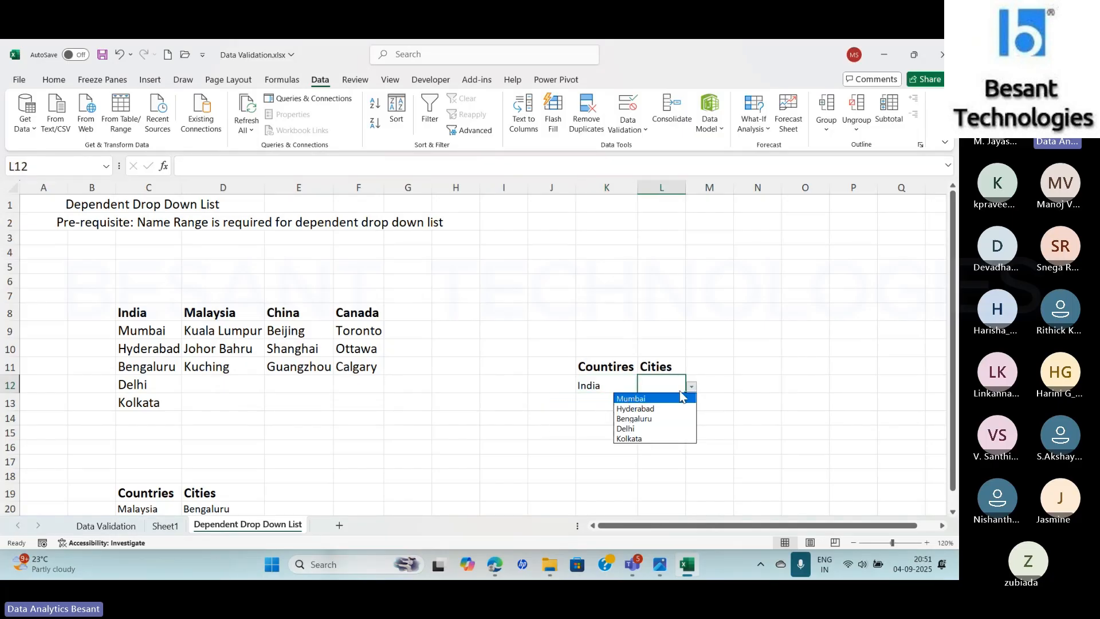
{"action": "left_click", "coordinate": [671, 431]}
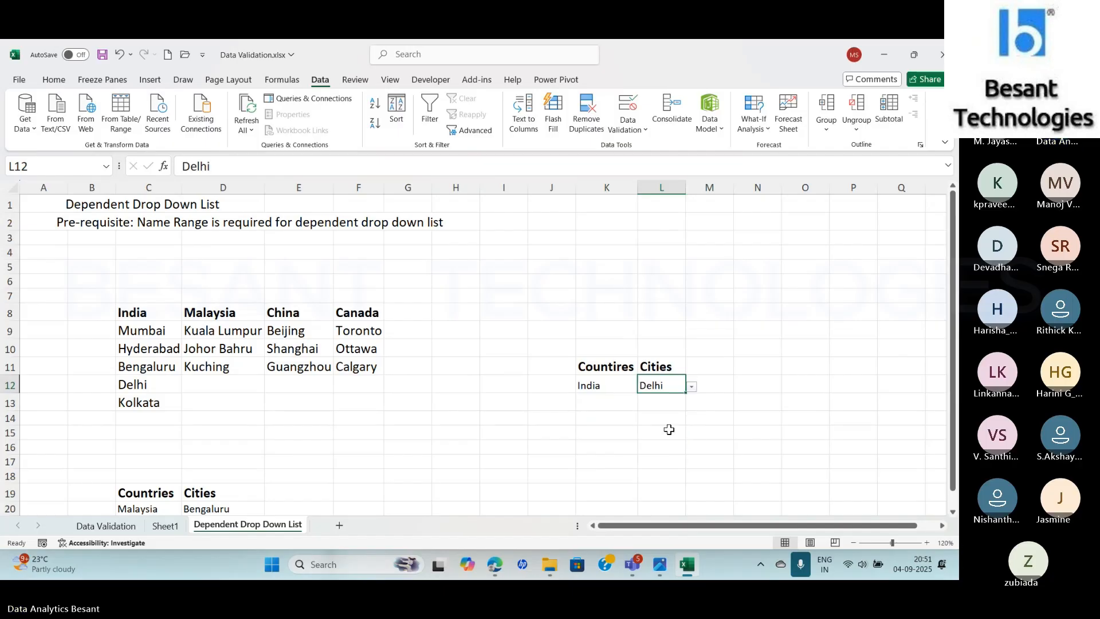
- Set the country in cell K12 to China and pick Beijing from the dependent city list in L12
{"action": "left_click", "coordinate": [608, 392]}
{"action": "left_click", "coordinate": [642, 386]}
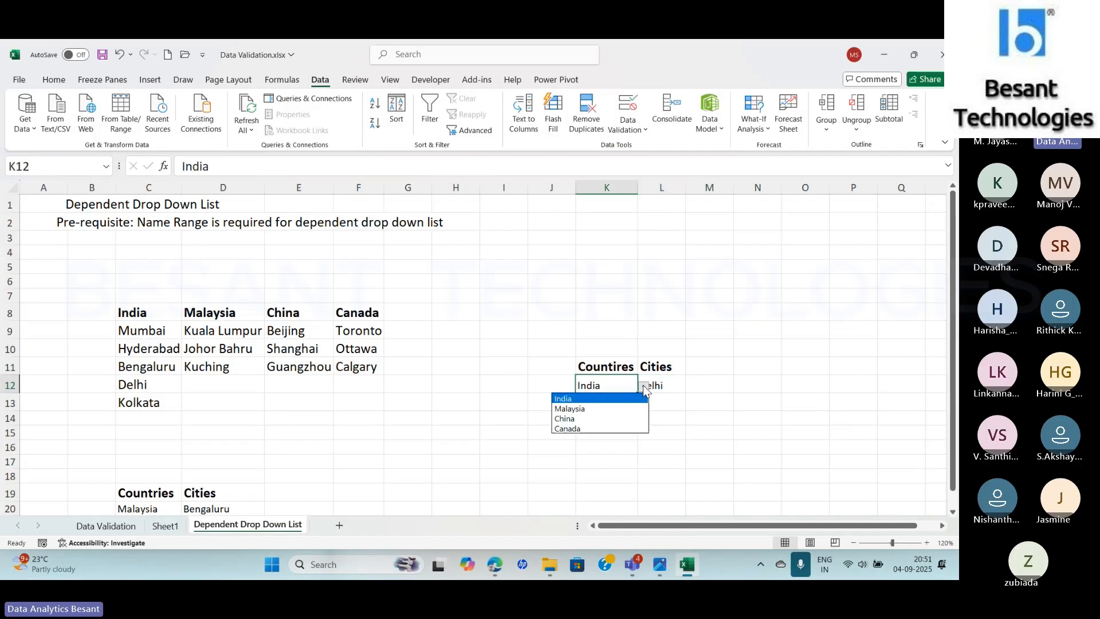
{"action": "left_click", "coordinate": [614, 422]}
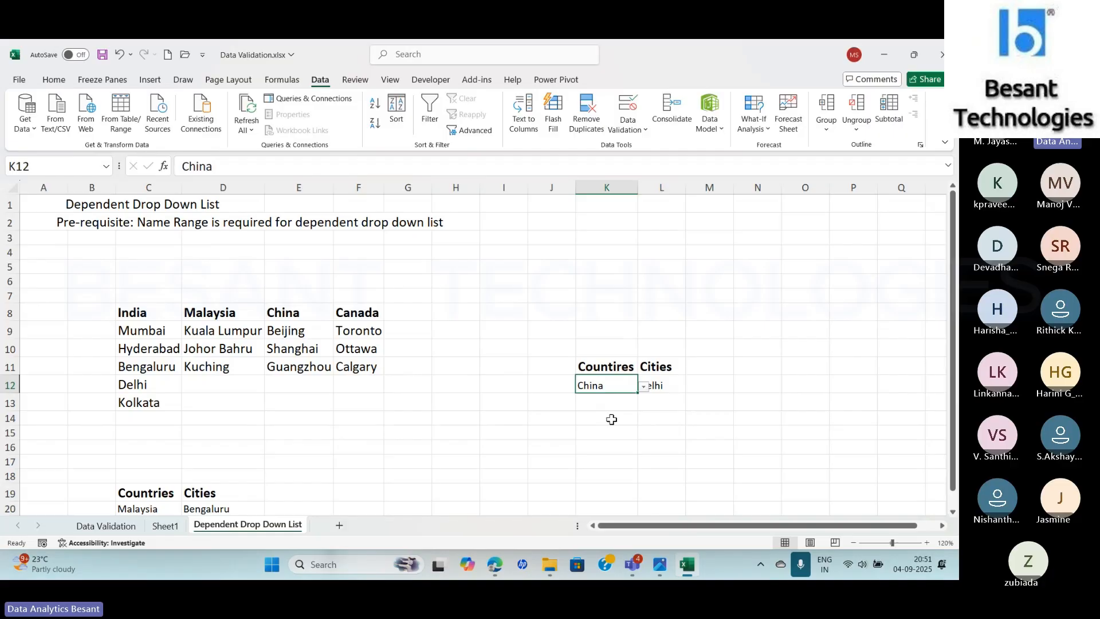
{"action": "left_click", "coordinate": [662, 384]}
{"action": "left_click", "coordinate": [691, 387]}
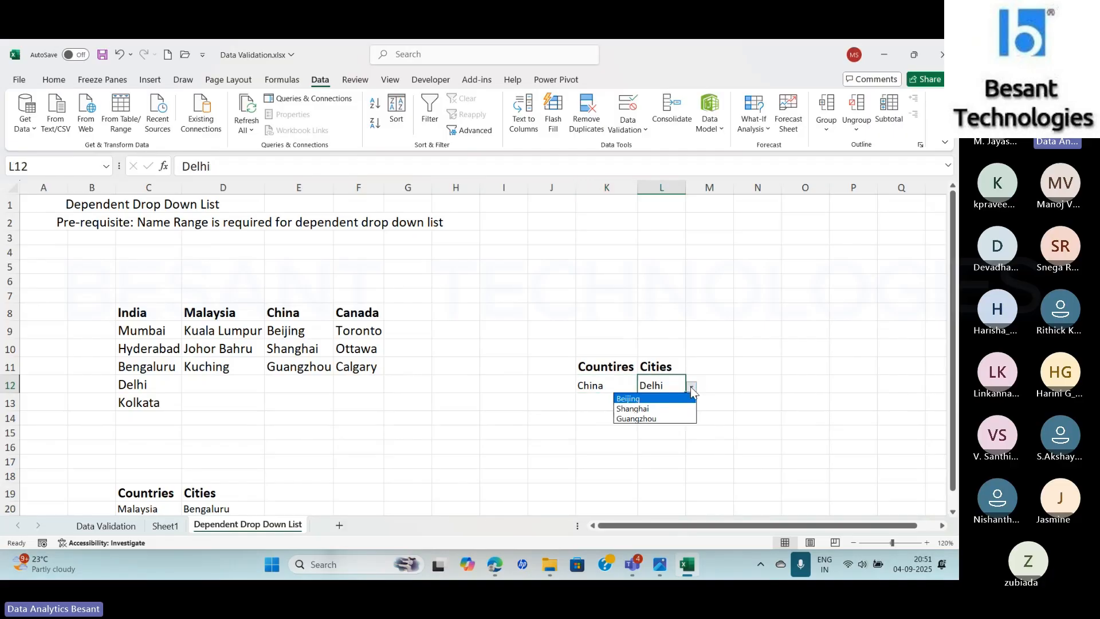
{"action": "left_click", "coordinate": [679, 400]}
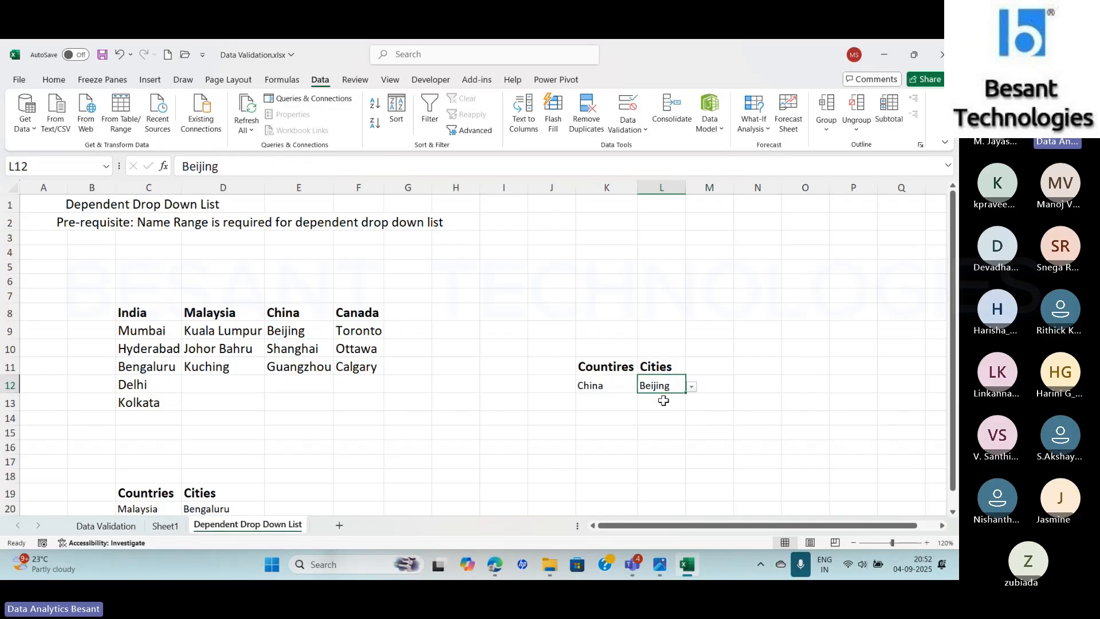
- Switch to Google Drive in the browser and select Dependent Drop Down List Assignment.xlsx in the Advanced Excel folder
{"action": "left_click", "coordinate": [496, 568]}
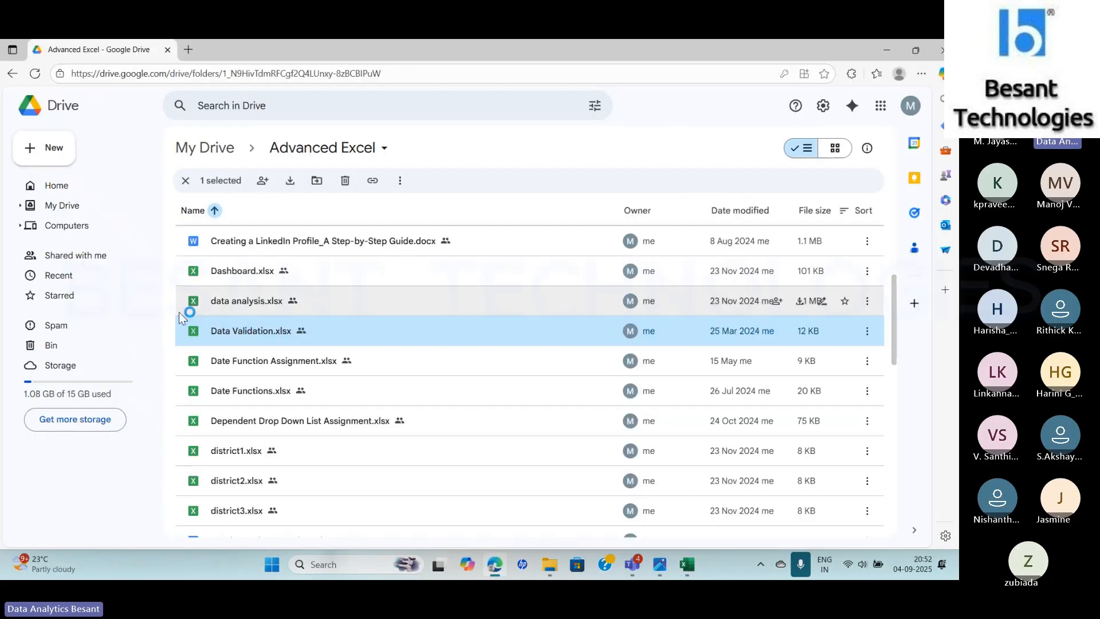
{"action": "left_click", "coordinate": [186, 182]}
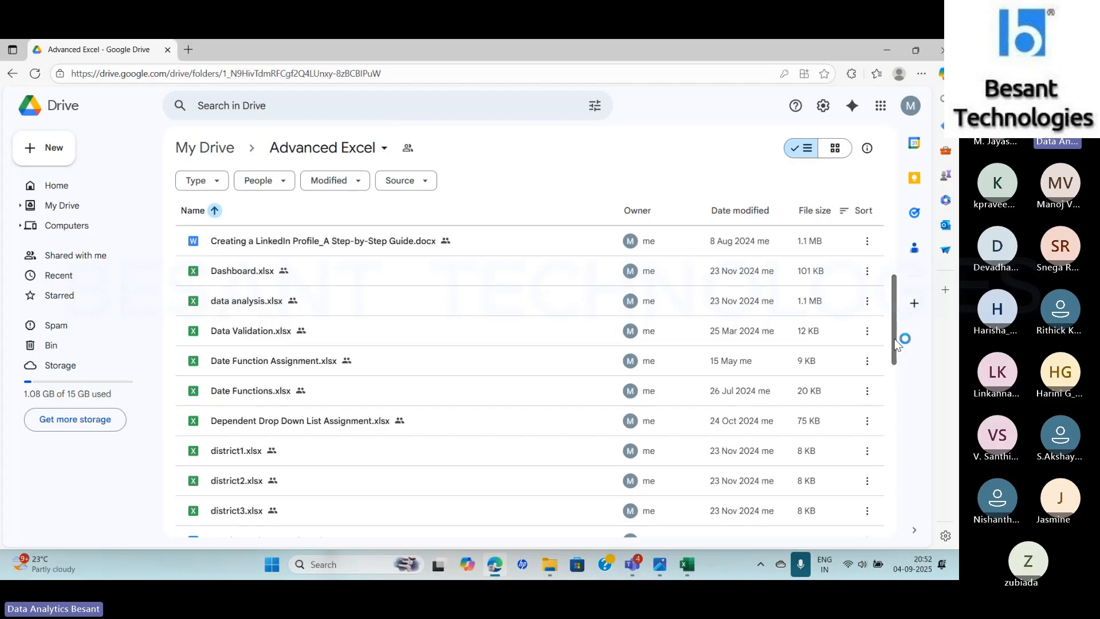
{"action": "left_click", "coordinate": [361, 425]}
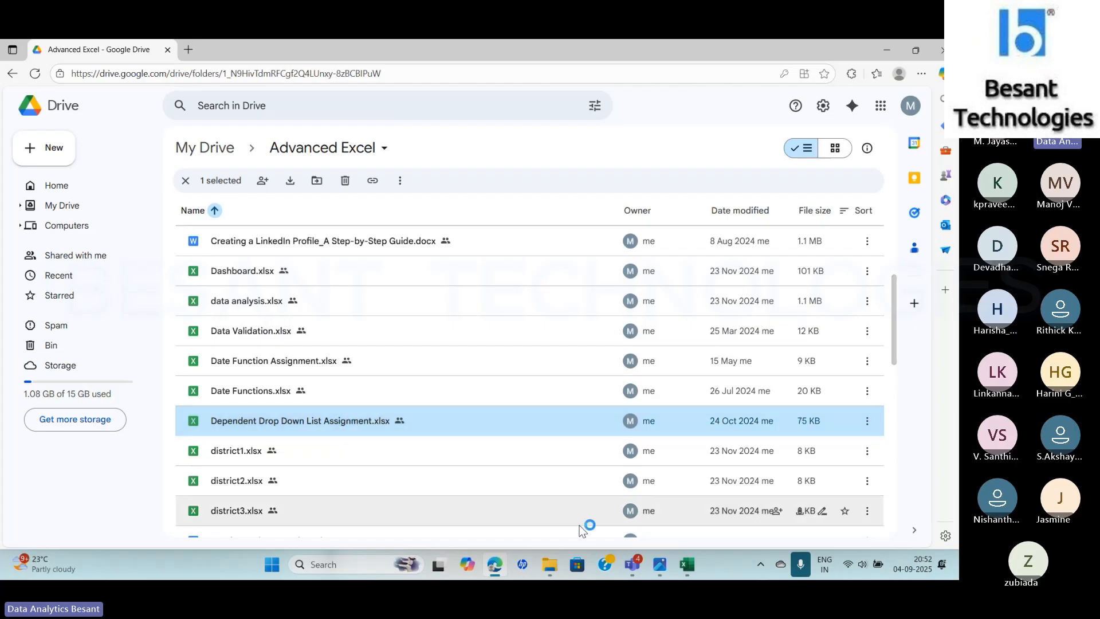
- Switch to File Explorer and open Dependent Drop Down List Assignment.xlsx from the Advanced Excel downloads folder
{"action": "left_click", "coordinate": [554, 566]}
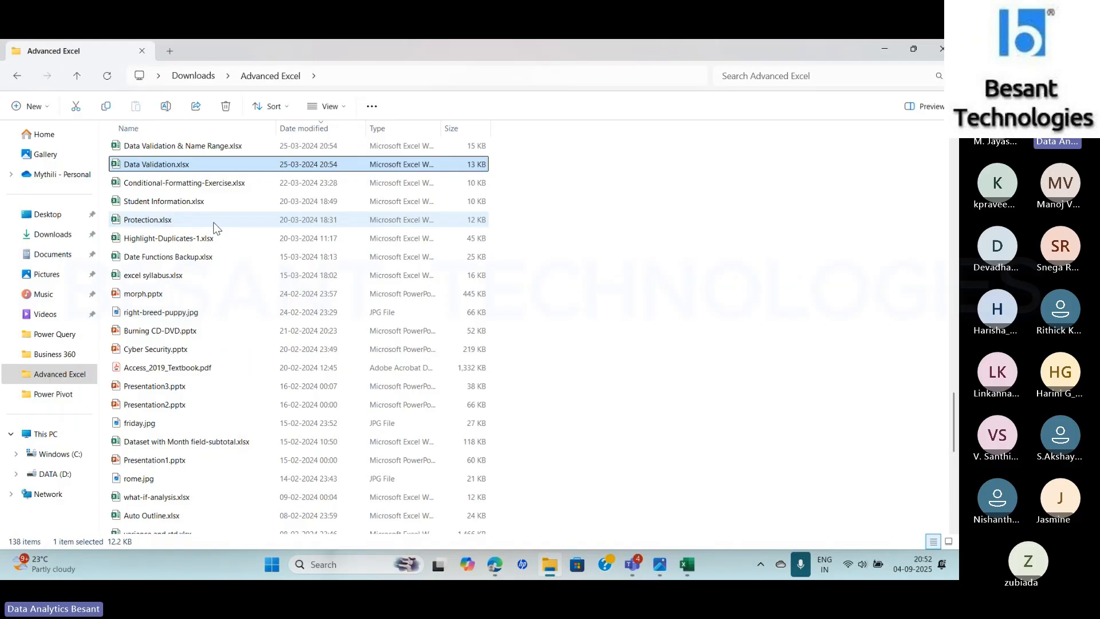
{"action": "key", "text": "d"}
{"action": "key", "text": "d"}
{"action": "key", "text": "d"}
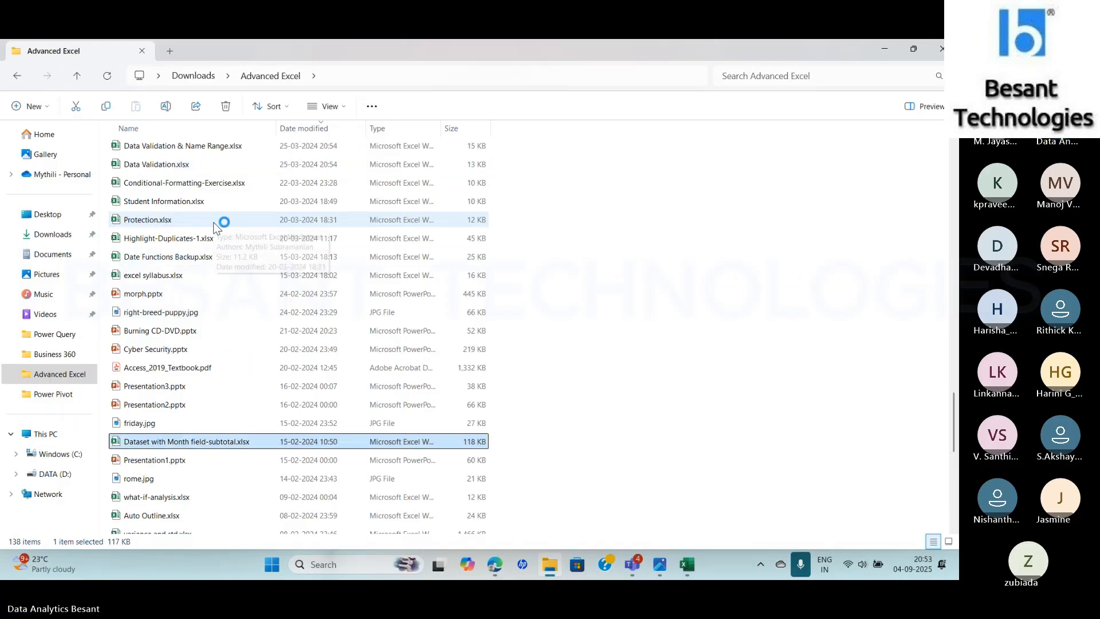
{"action": "key", "text": "d"}
{"action": "key", "text": "d"}
{"action": "key", "text": "d"}
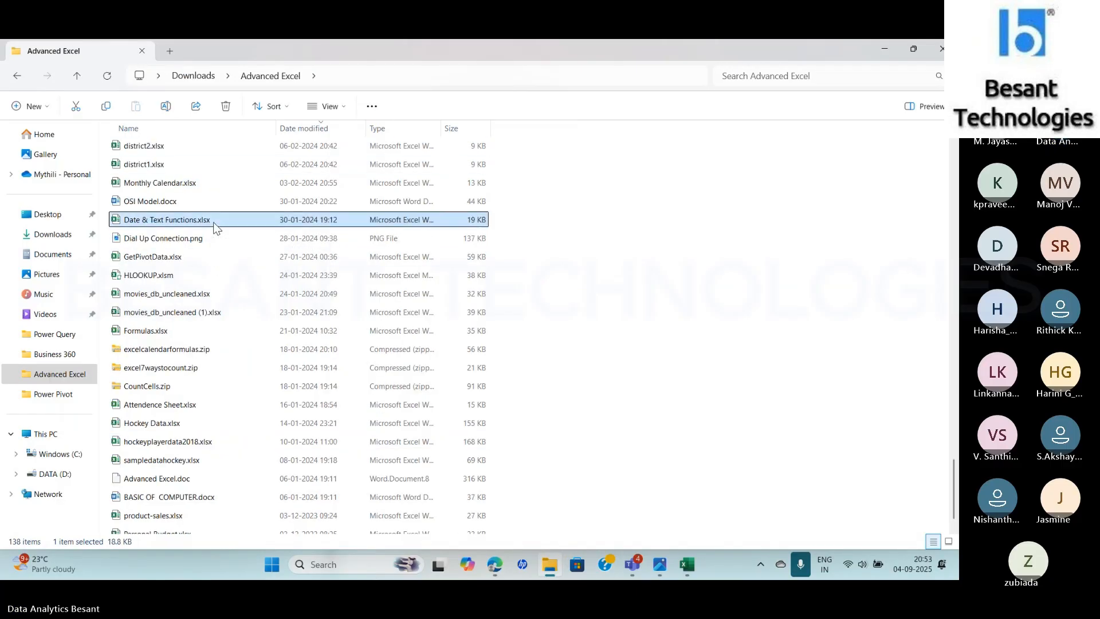
{"action": "key", "text": "d"}
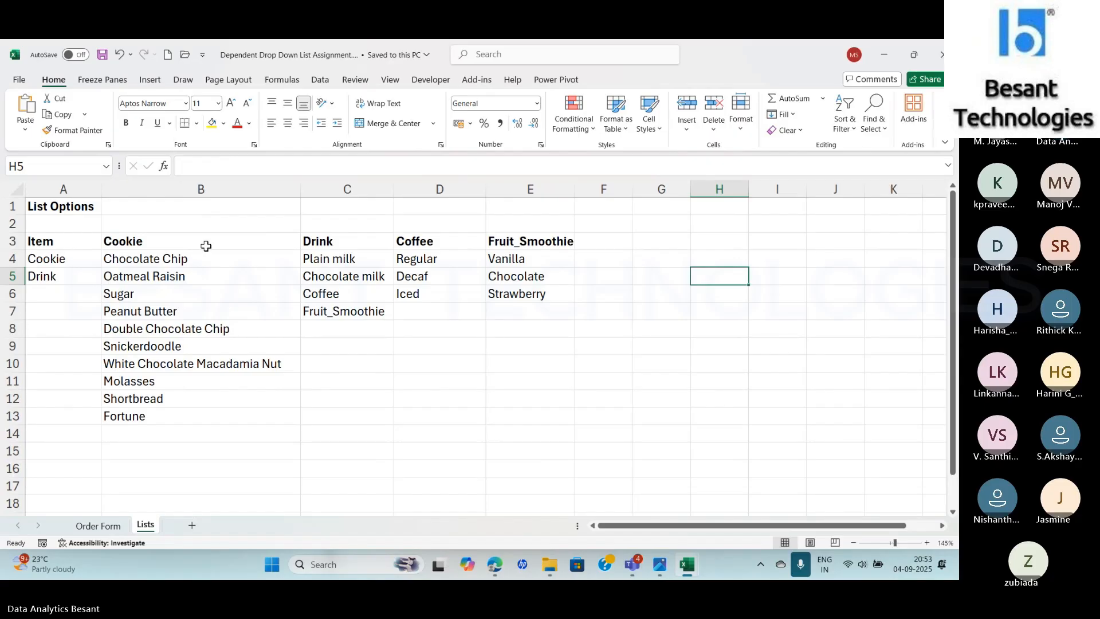
- Review the sample order row on the Order Form sheet and the Item, Cookie and Drink options on the Lists sheet
{"action": "left_click", "coordinate": [99, 526]}
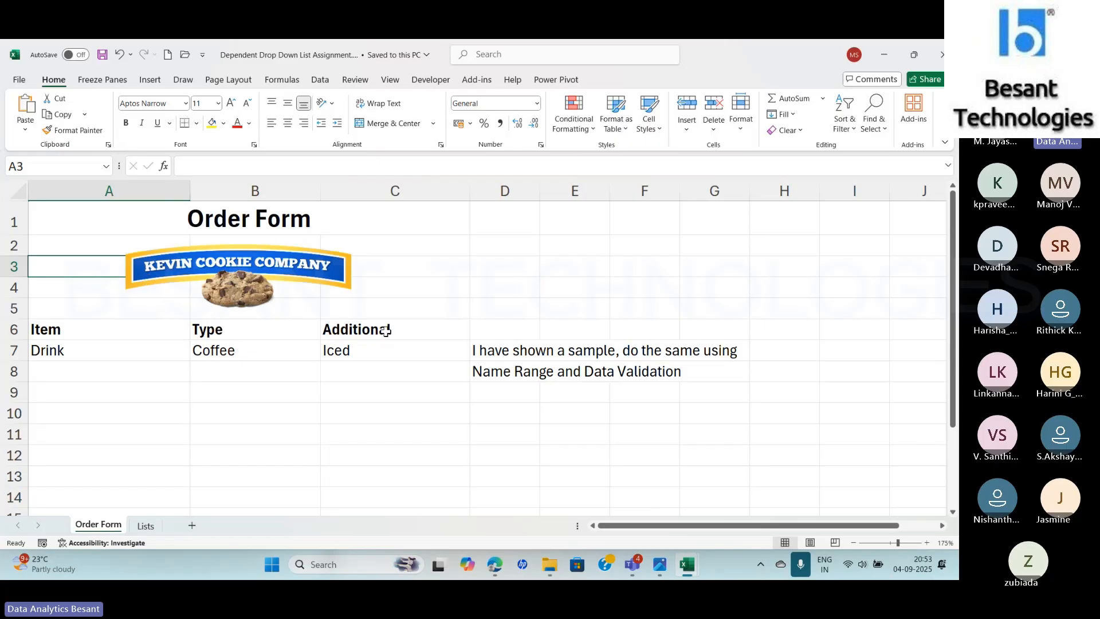
{"action": "left_click", "coordinate": [122, 331]}
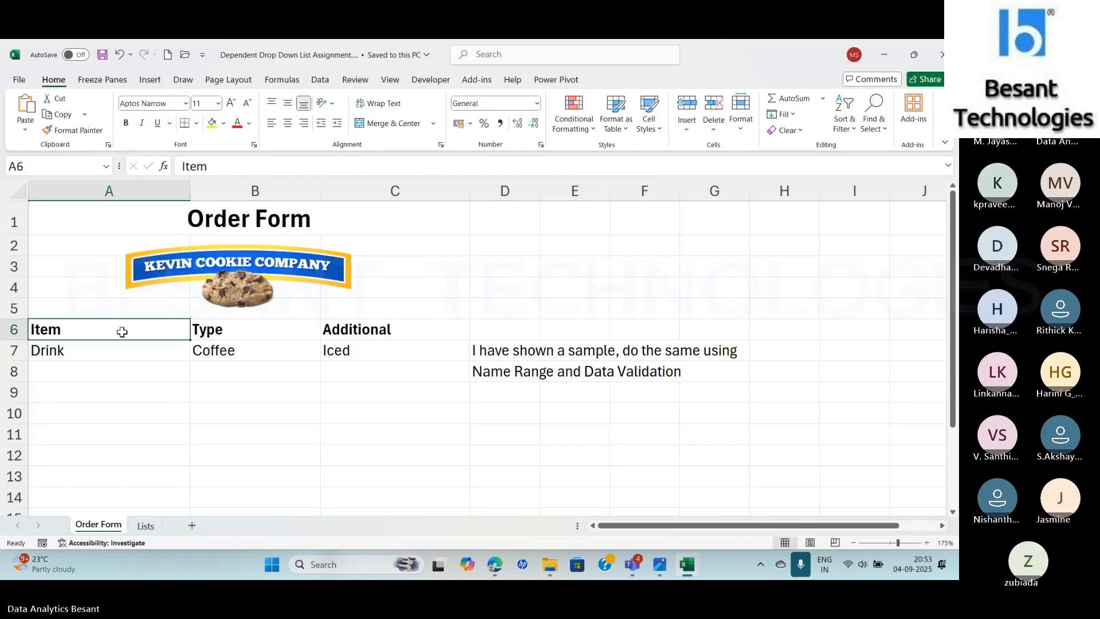
{"action": "left_click", "coordinate": [250, 328]}
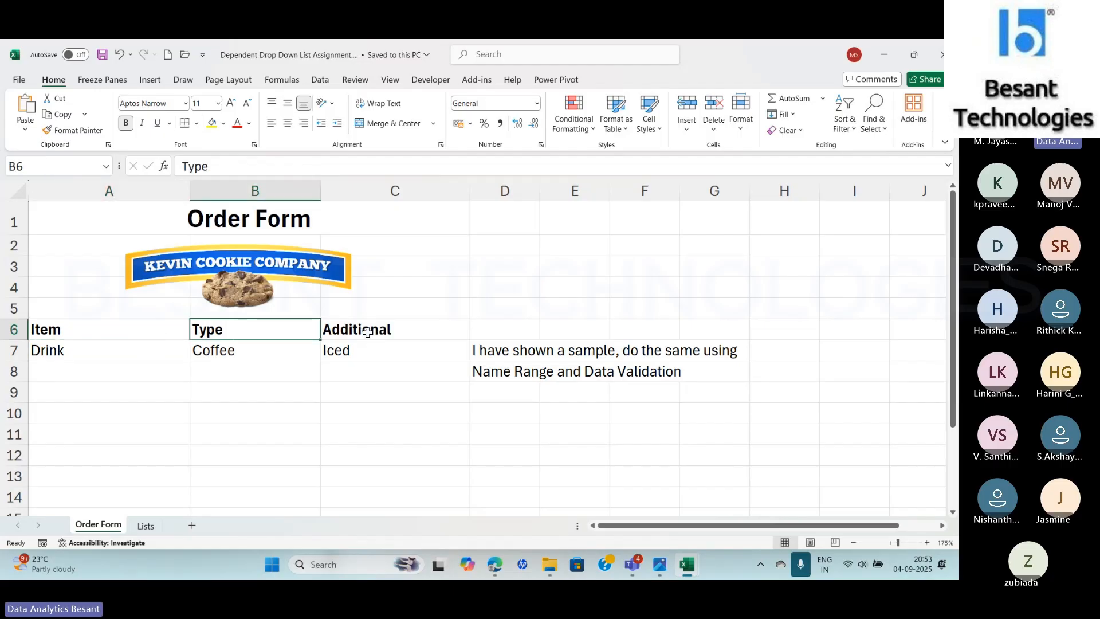
{"action": "left_click", "coordinate": [133, 349]}
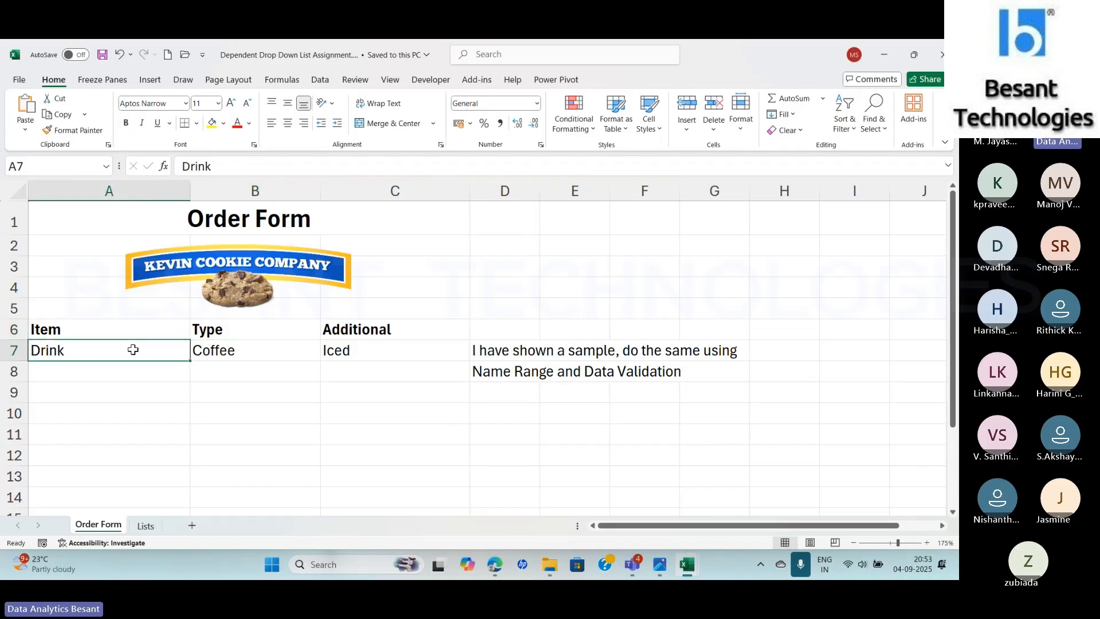
{"action": "left_click", "coordinate": [146, 526]}
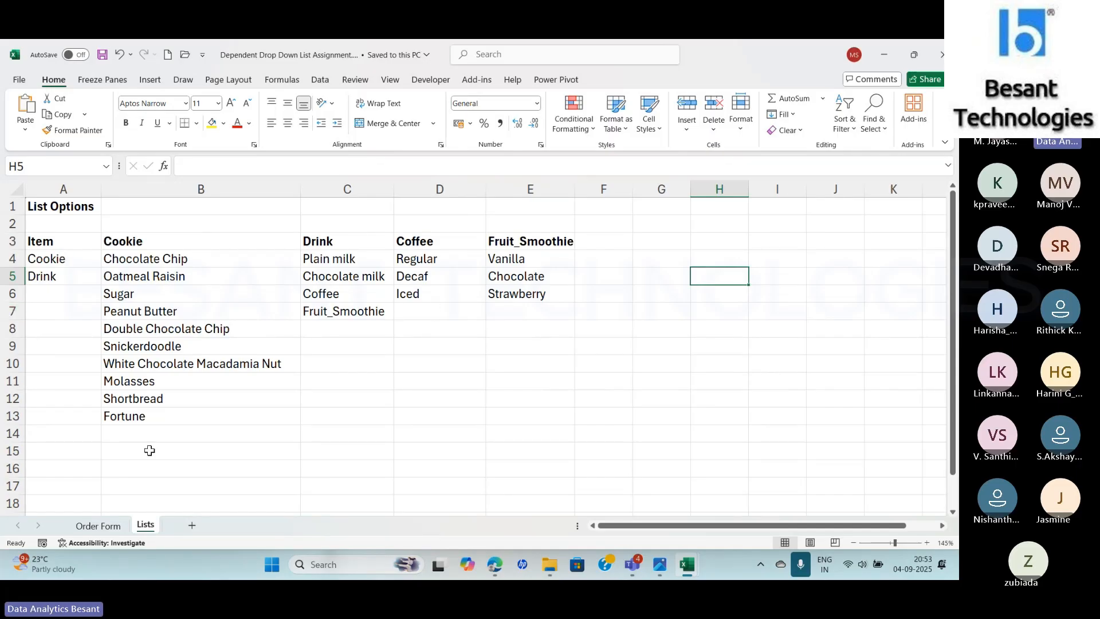
{"action": "left_click", "coordinate": [66, 258]}
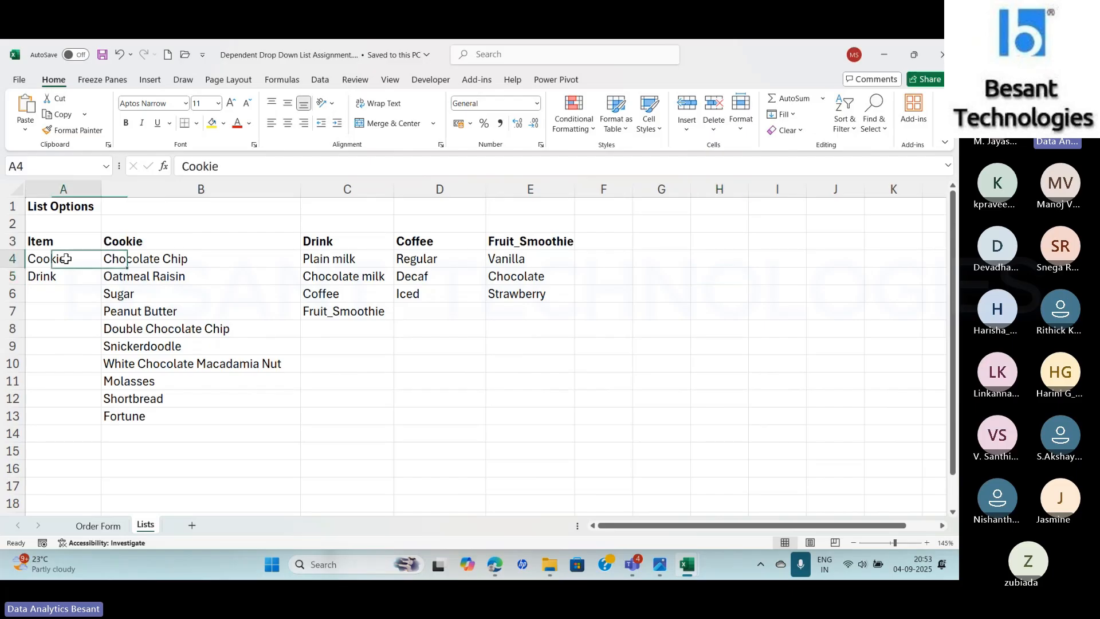
{"action": "left_click_drag", "start_coordinate": [67, 259], "coordinate": [71, 275]}
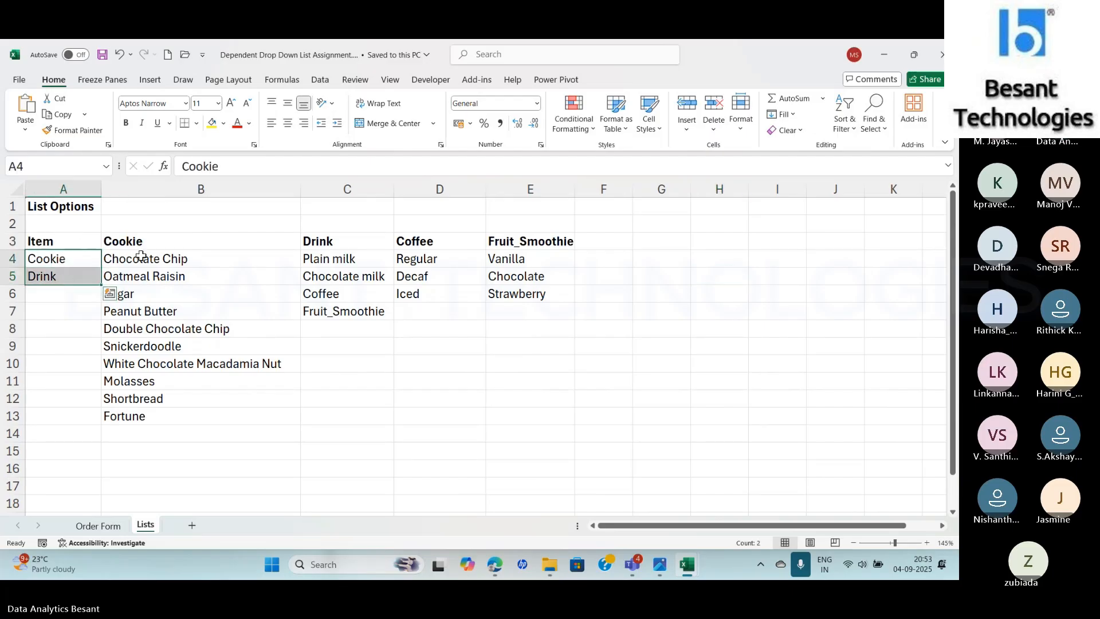
{"action": "left_click_drag", "start_coordinate": [140, 259], "coordinate": [136, 416]}
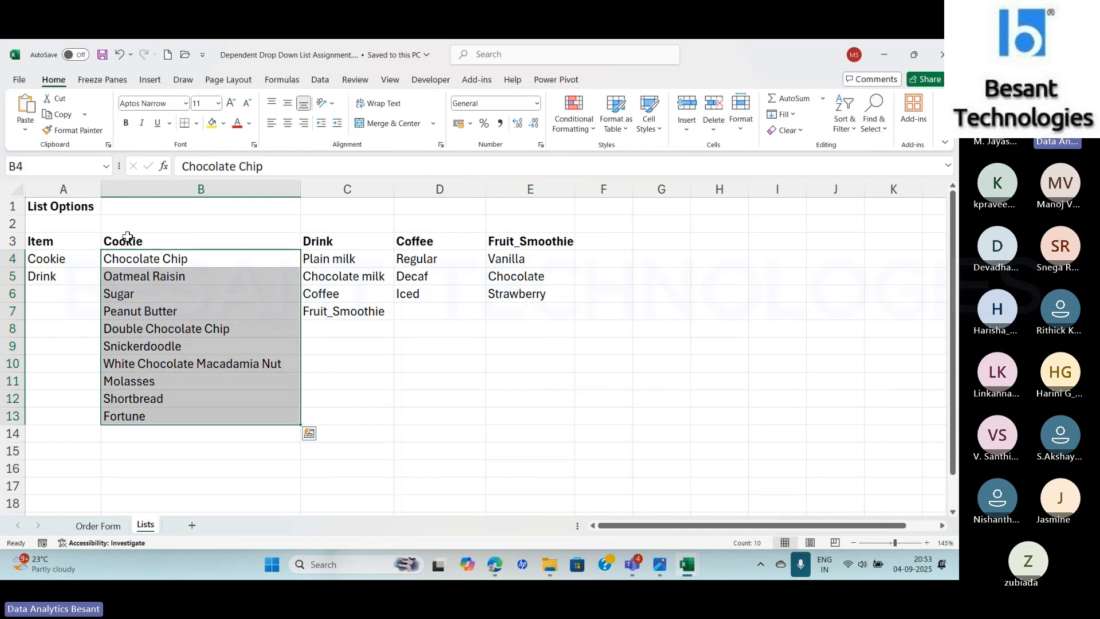
{"action": "left_click", "coordinate": [326, 261]}
{"action": "left_click_drag", "start_coordinate": [327, 261], "coordinate": [324, 311]}
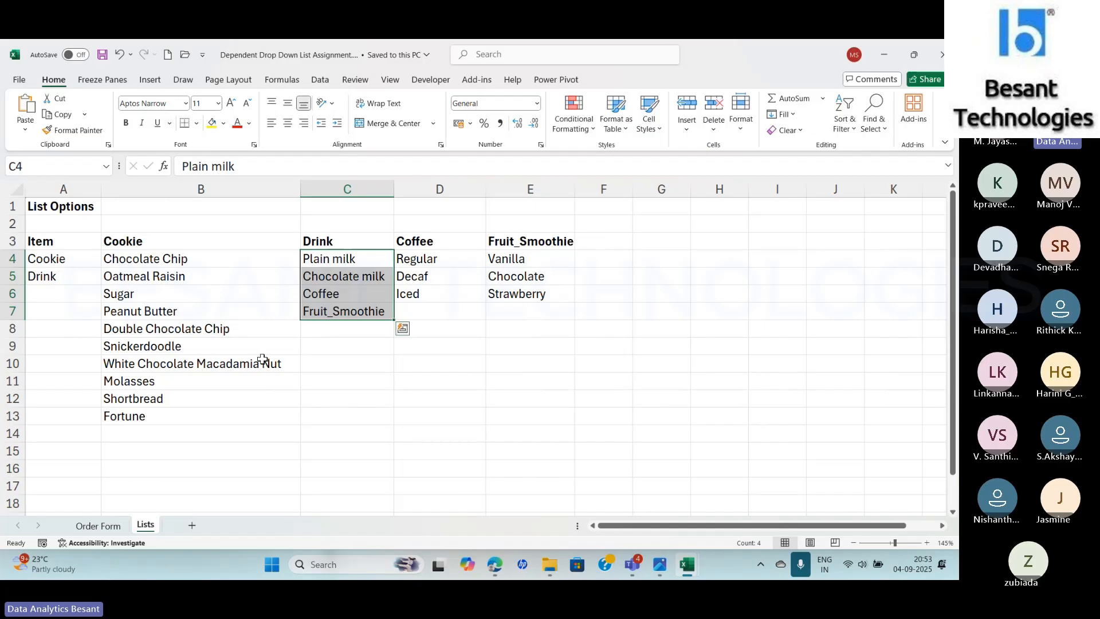
{"action": "left_click", "coordinate": [100, 524]}
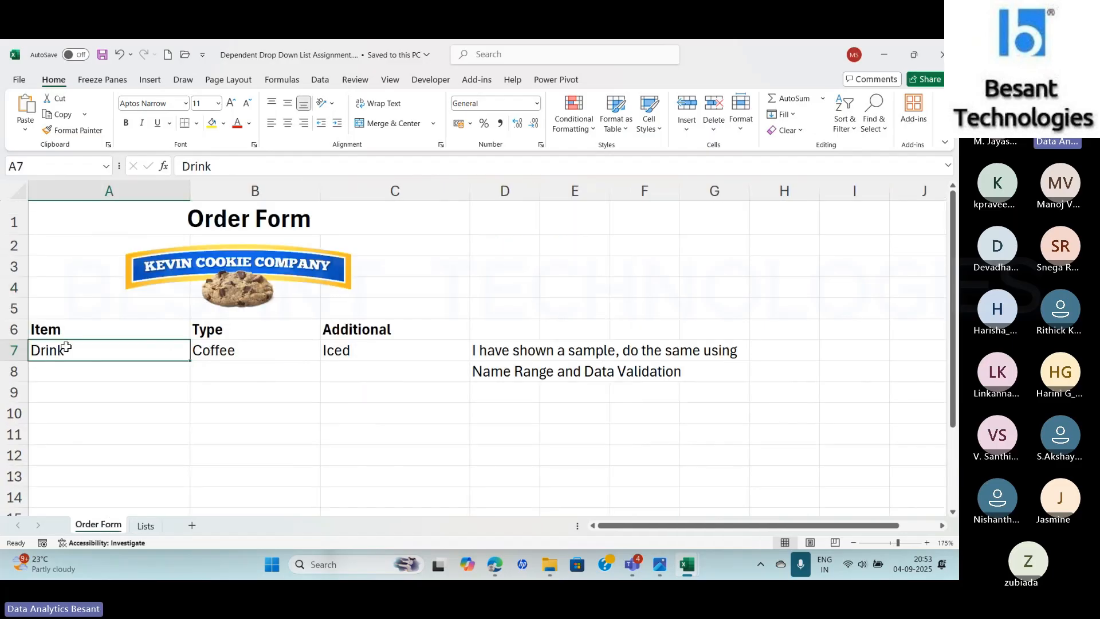
- Take a screen snip of the options table on the Lists sheet, from the Item column through Fruit_Smoothie
{"action": "left_click", "coordinate": [145, 526]}
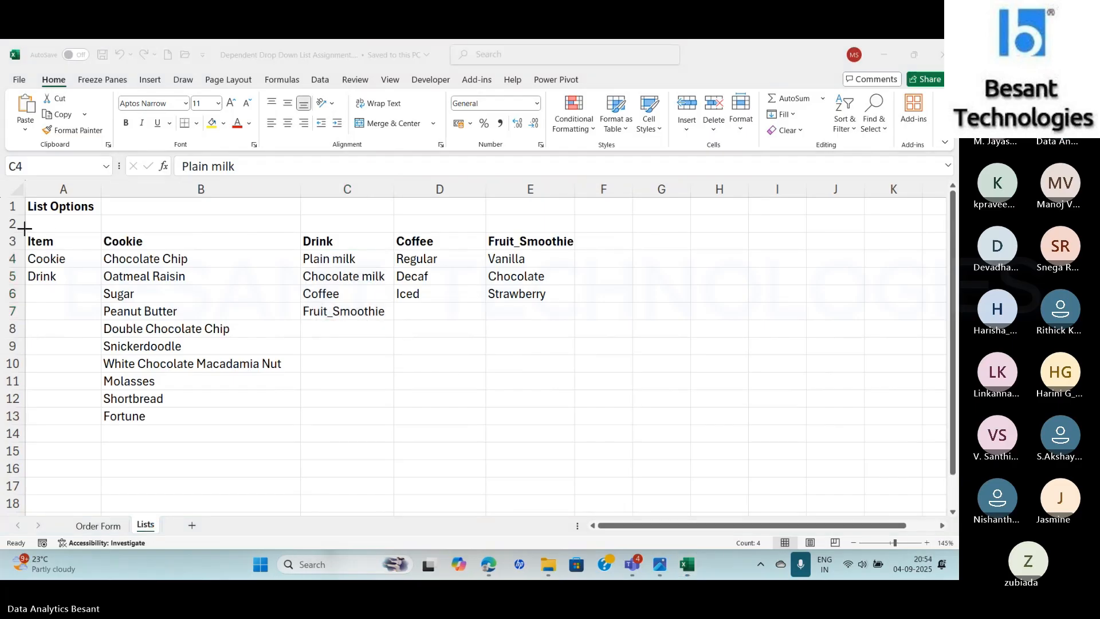
{"action": "key", "text": "super+shift+s"}
{"action": "left_click_drag", "start_coordinate": [23, 226], "coordinate": [615, 434]}
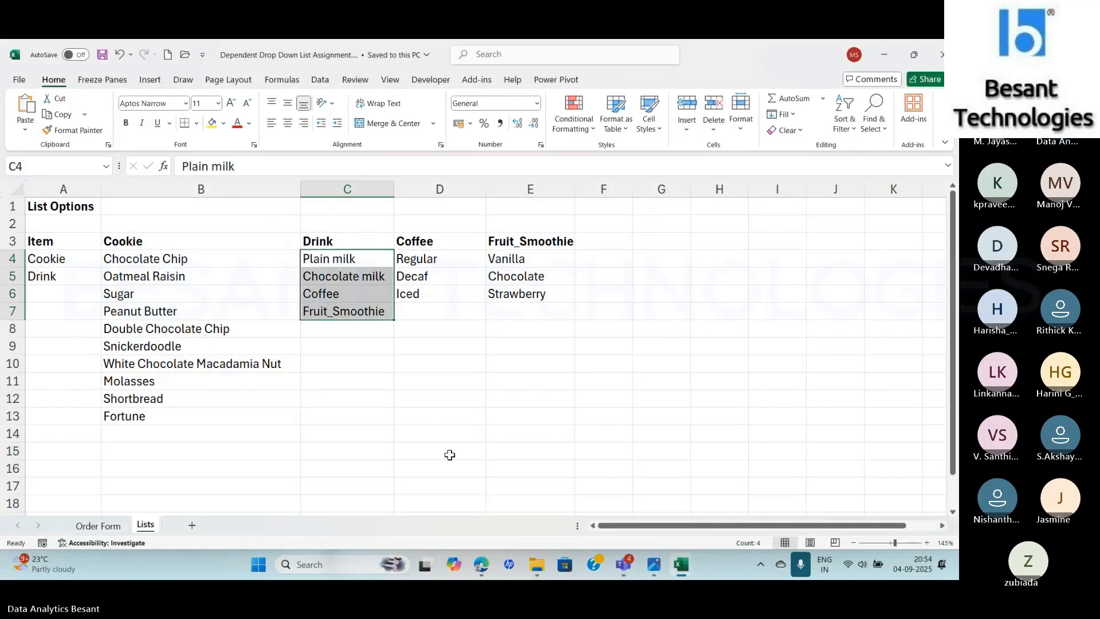
- Return to the Order Form sheet, and open Screenshot 2025-09-04 205407.png from the Screenshots folder in a maximized window
{"action": "left_click", "coordinate": [99, 526]}
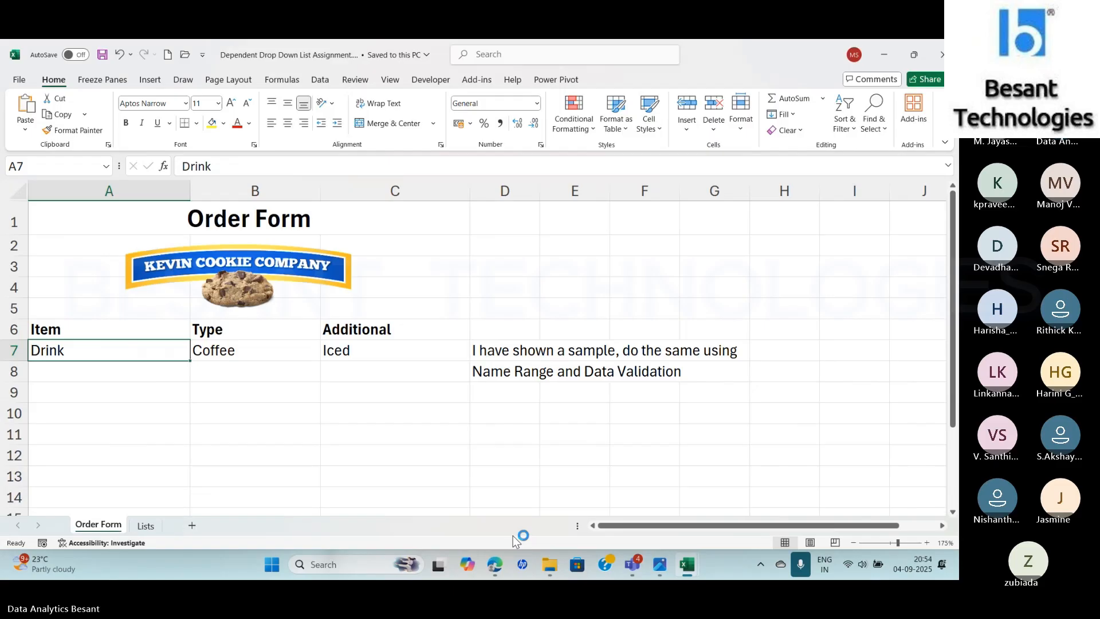
{"action": "left_click", "coordinate": [550, 565]}
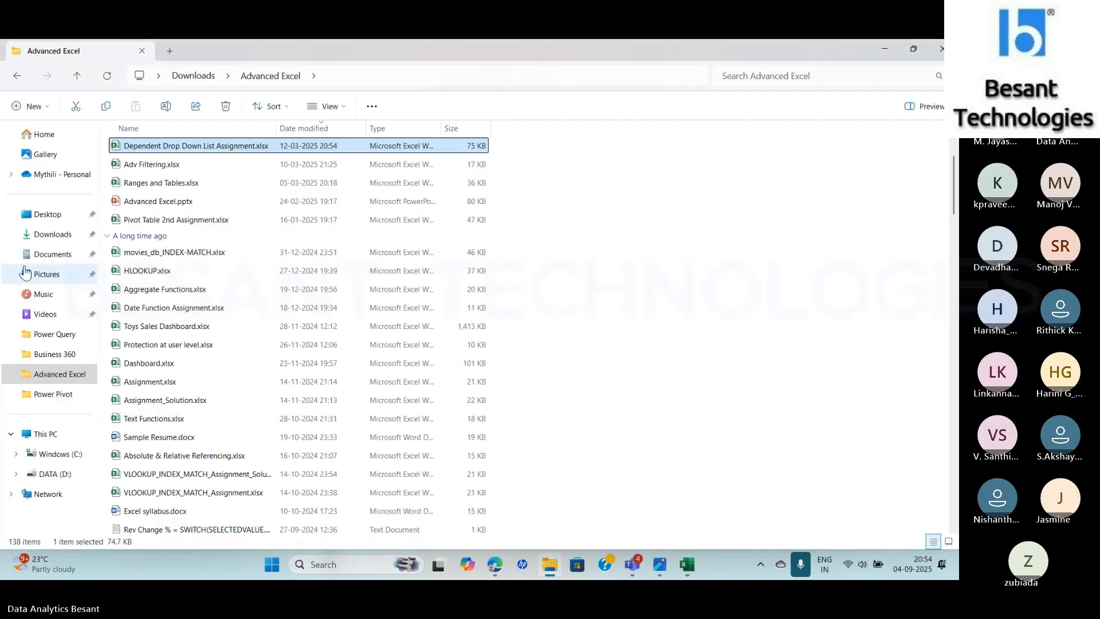
{"action": "left_click", "coordinate": [55, 277]}
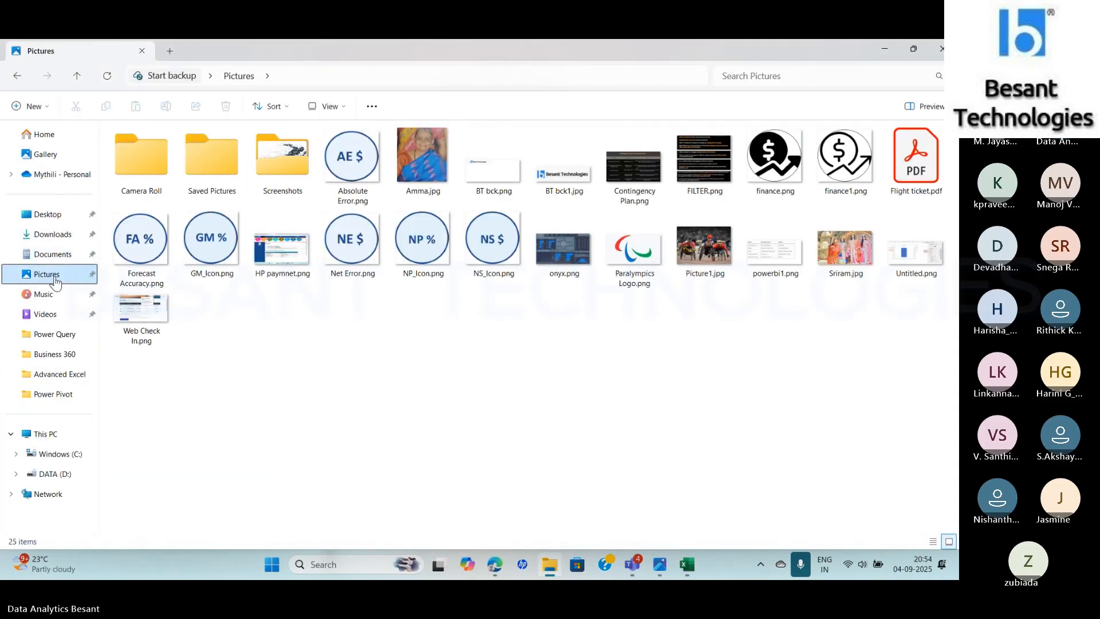
{"action": "double_click", "coordinate": [280, 163]}
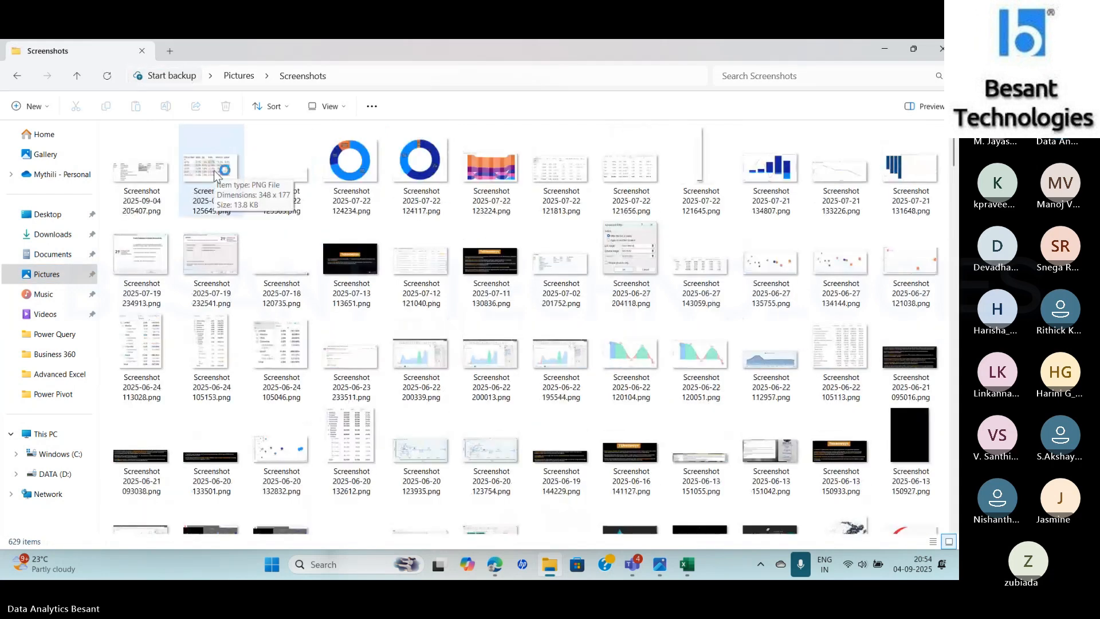
{"action": "double_click", "coordinate": [143, 181]}
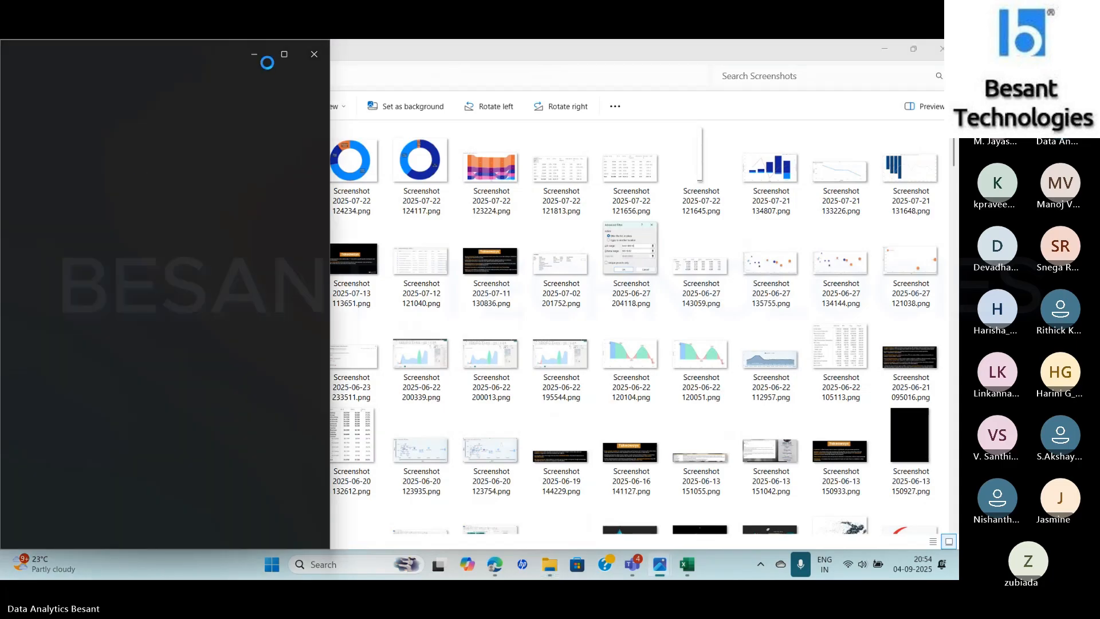
{"action": "left_click", "coordinate": [288, 50]}
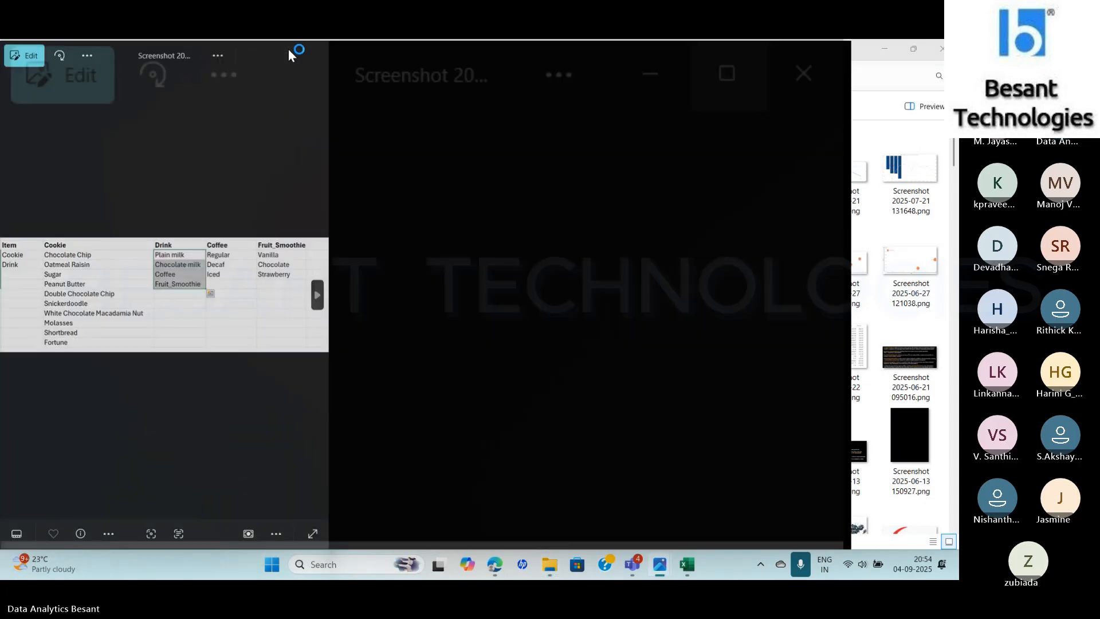
- Compare the options table in the screenshot with the Item, Type and Additional columns of the Order Form sheet
{"action": "key", "text": "alt+Tab"}
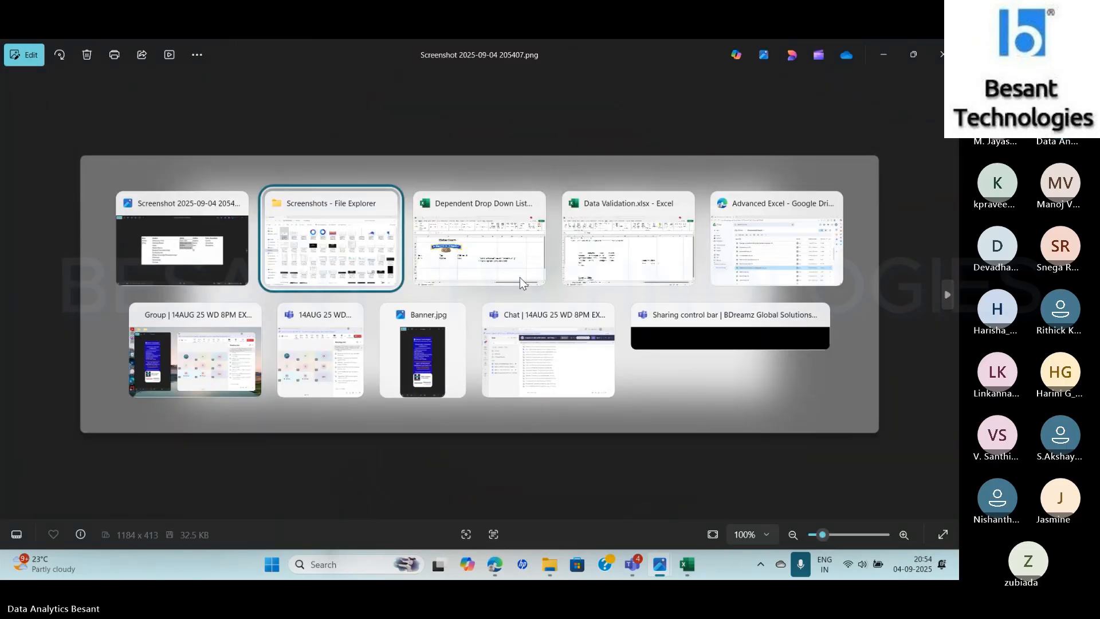
{"action": "key", "text": "alt+Tab"}
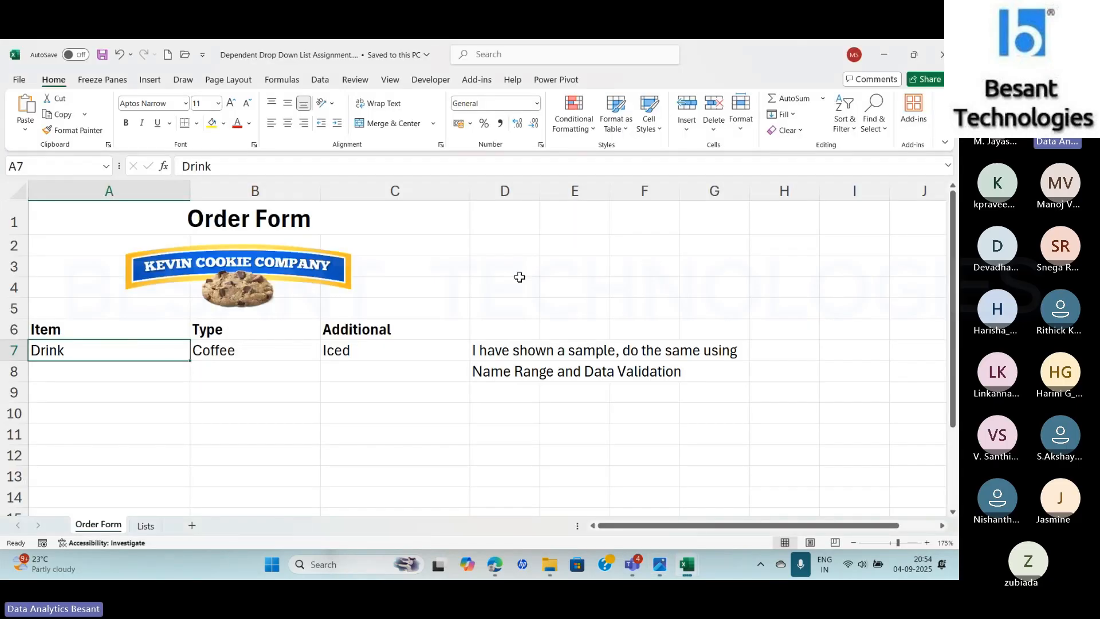
{"action": "key", "text": "alt+Tab"}
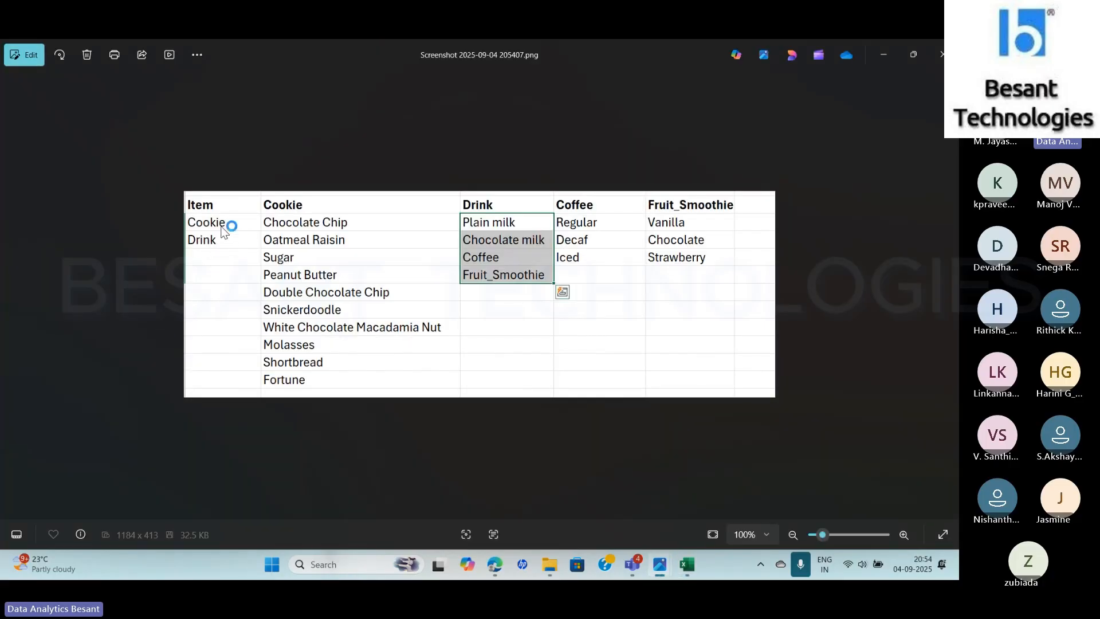
{"action": "key", "text": "alt+Tab"}
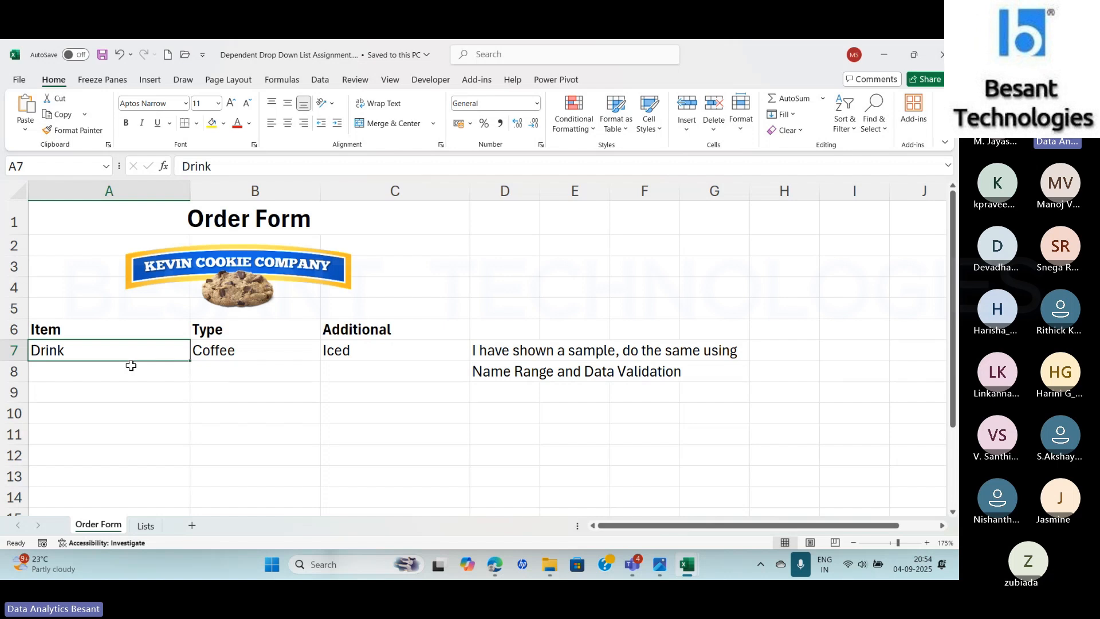
- Compare the Item and Drink options in the screenshot with the sample Item and Type entries on the Order Form sheet
{"action": "key", "text": "alt+Tab"}
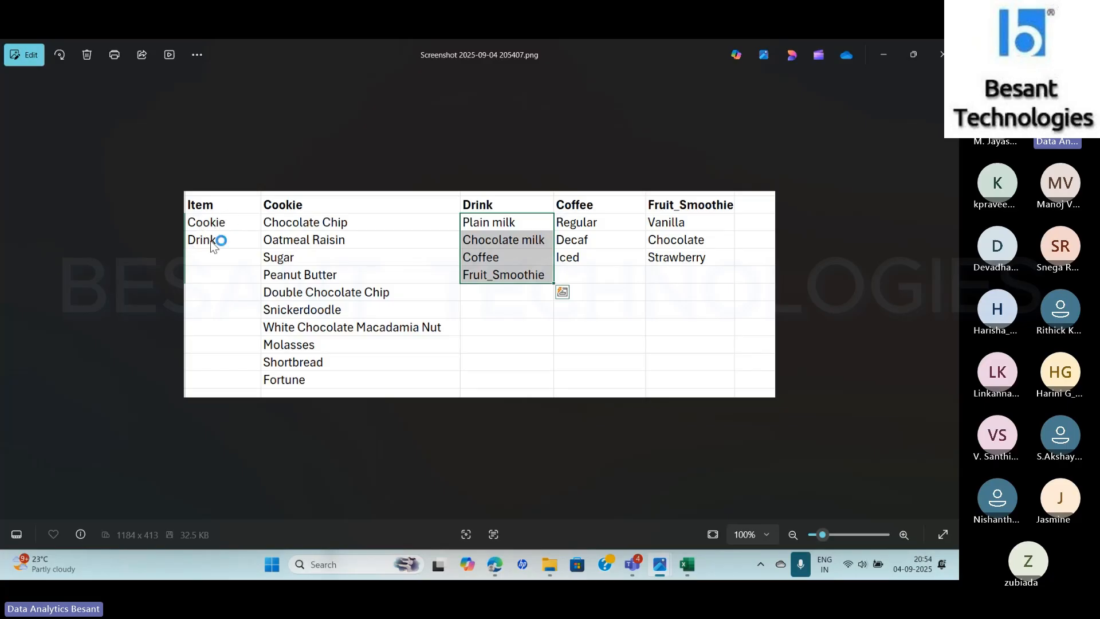
{"action": "key", "text": "alt+Tab"}
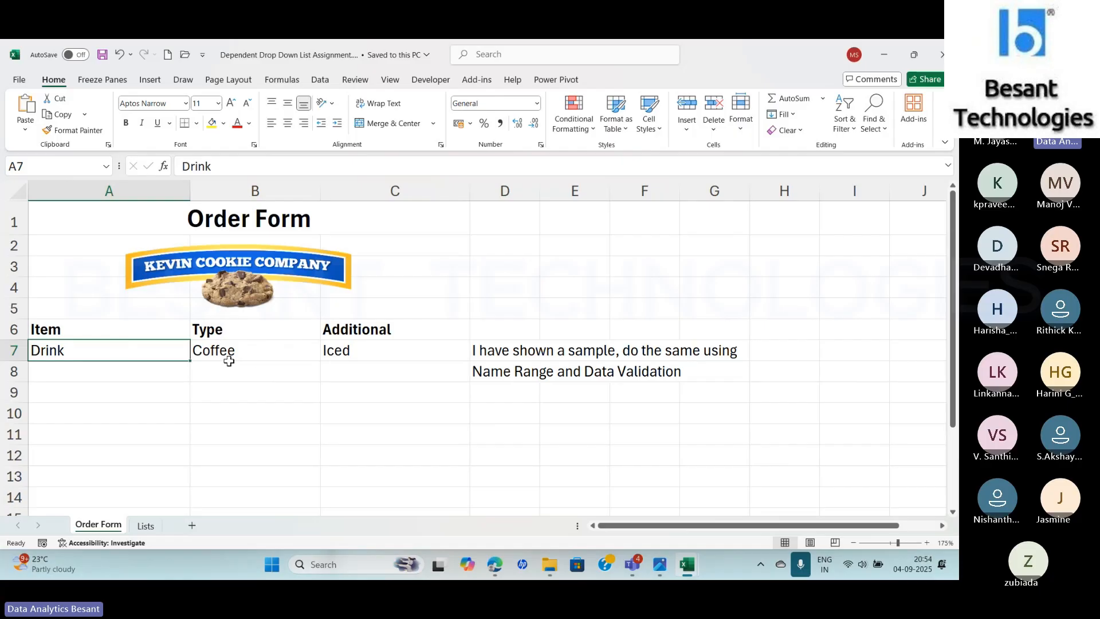
{"action": "key", "text": "alt+Tab"}
{"action": "key", "text": "alt+Tab"}
{"action": "key", "text": "alt+Tab"}
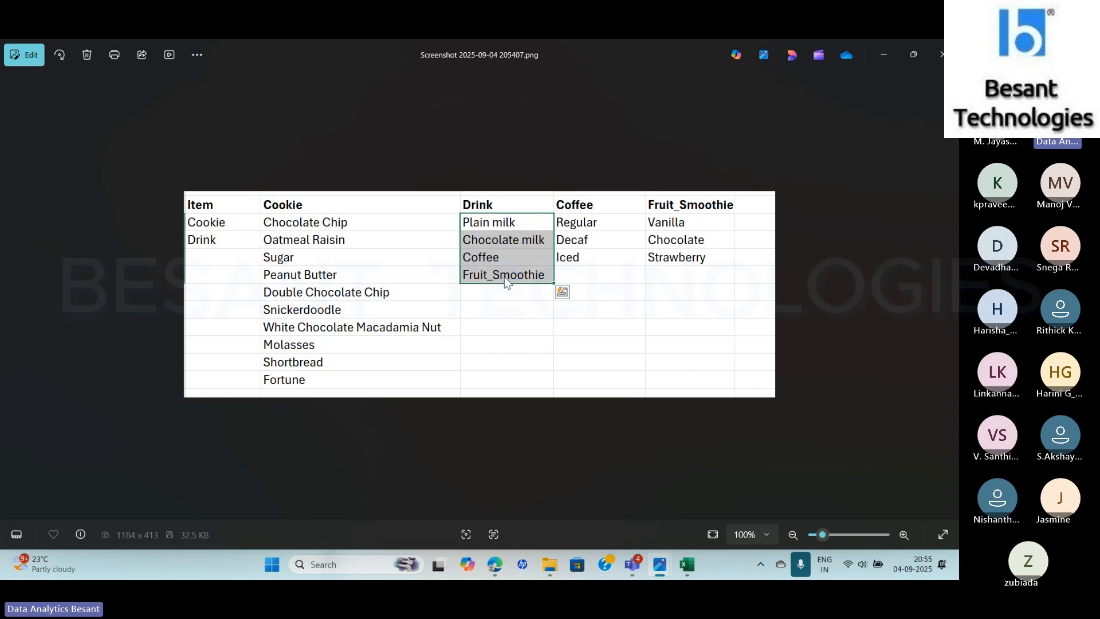
{"action": "key", "text": "alt+Tab"}
- Review how the Item, Type and Additional cells A7, B7 and C7 of the sample order row relate to each other
{"action": "left_click", "coordinate": [256, 357]}
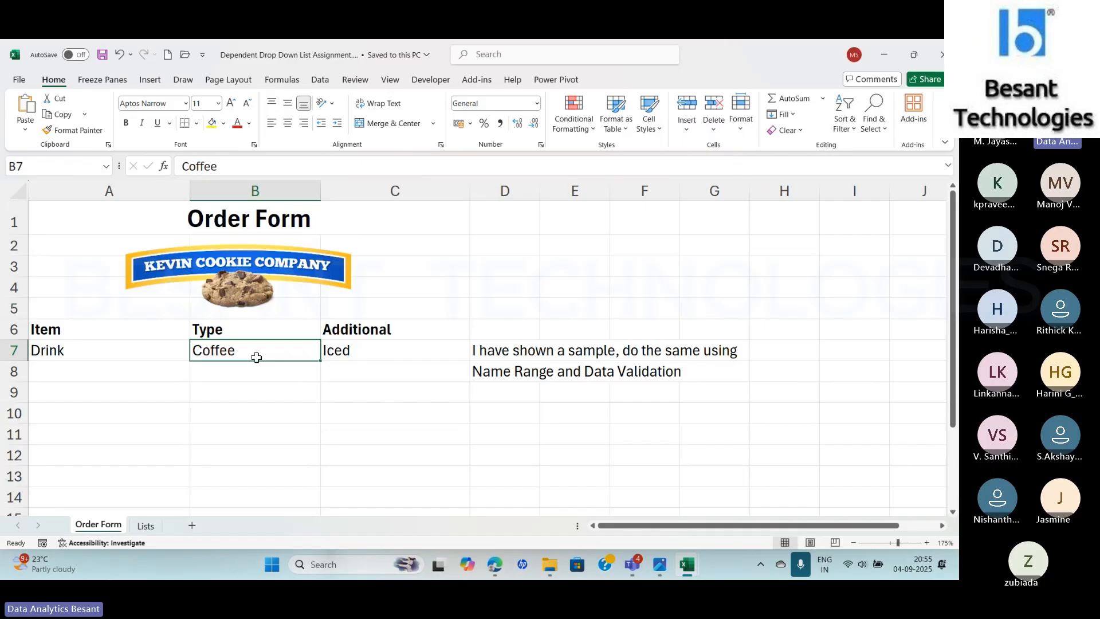
{"action": "left_click", "coordinate": [118, 355]}
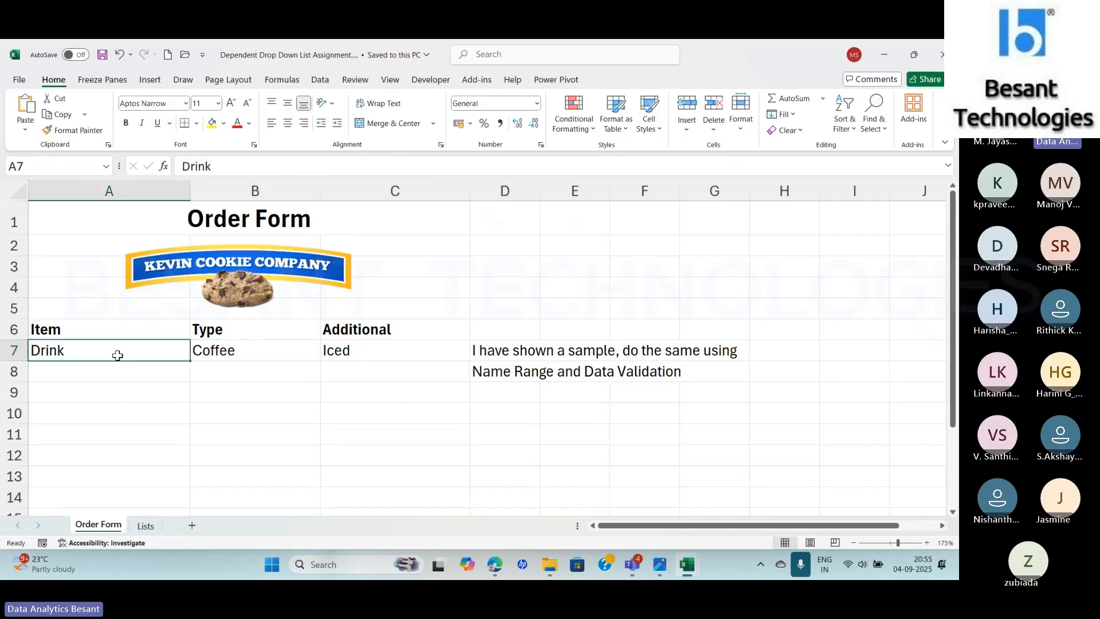
{"action": "left_click", "coordinate": [220, 360]}
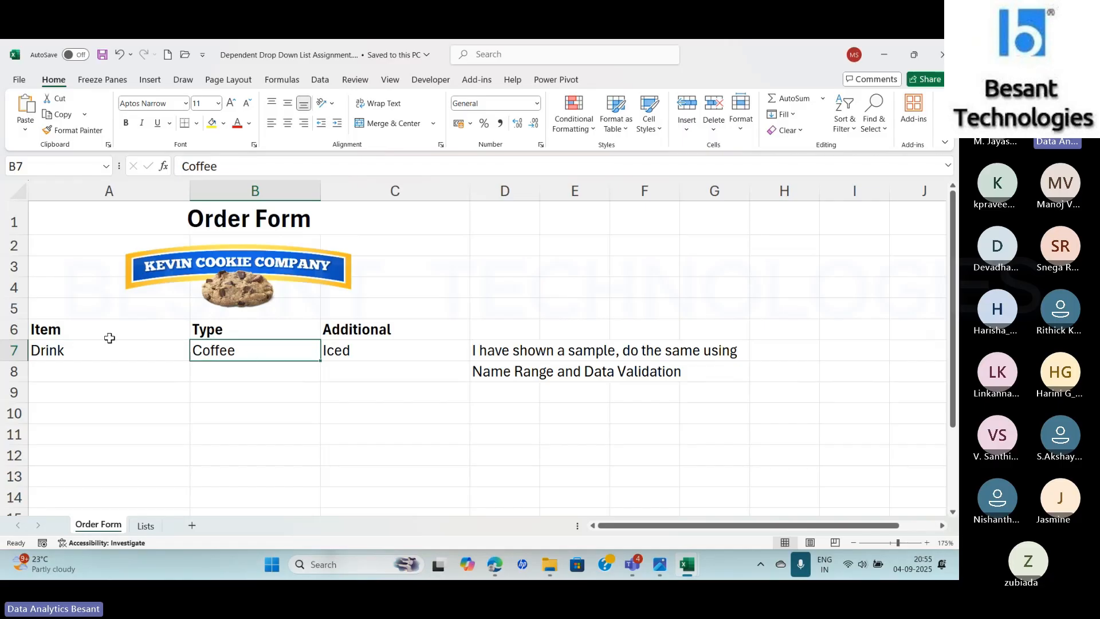
{"action": "left_click", "coordinate": [86, 351]}
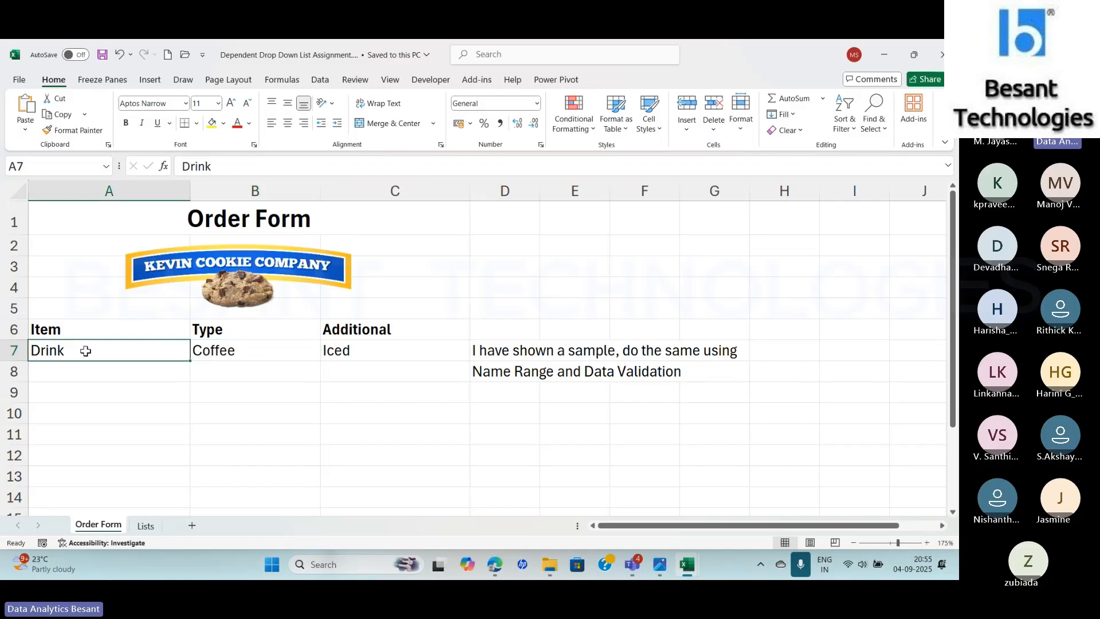
{"action": "left_click", "coordinate": [208, 356]}
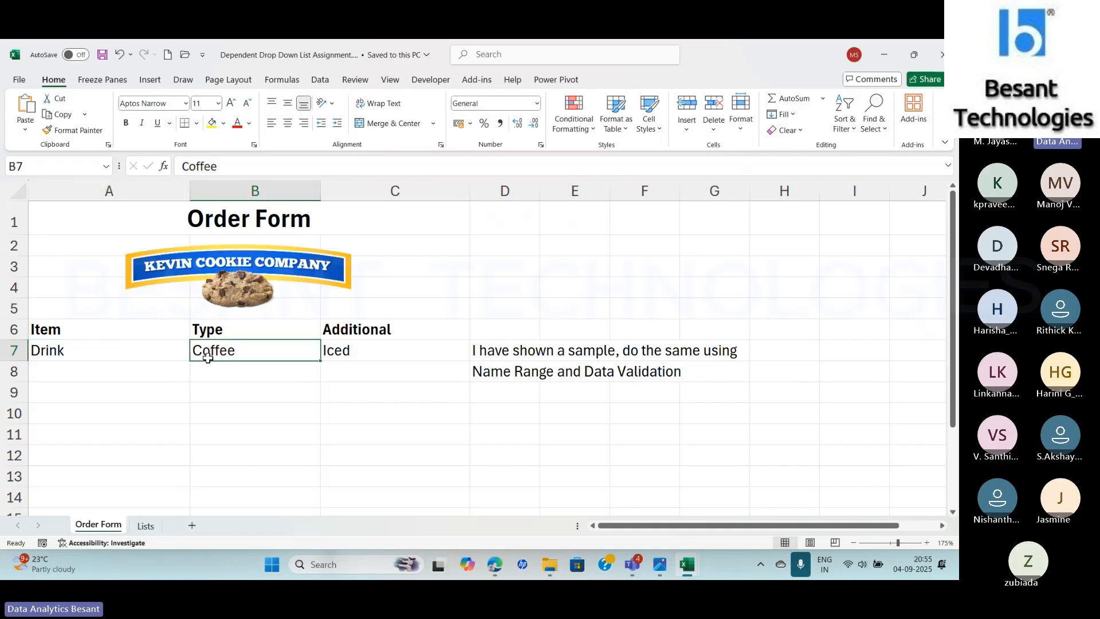
{"action": "left_click", "coordinate": [124, 347]}
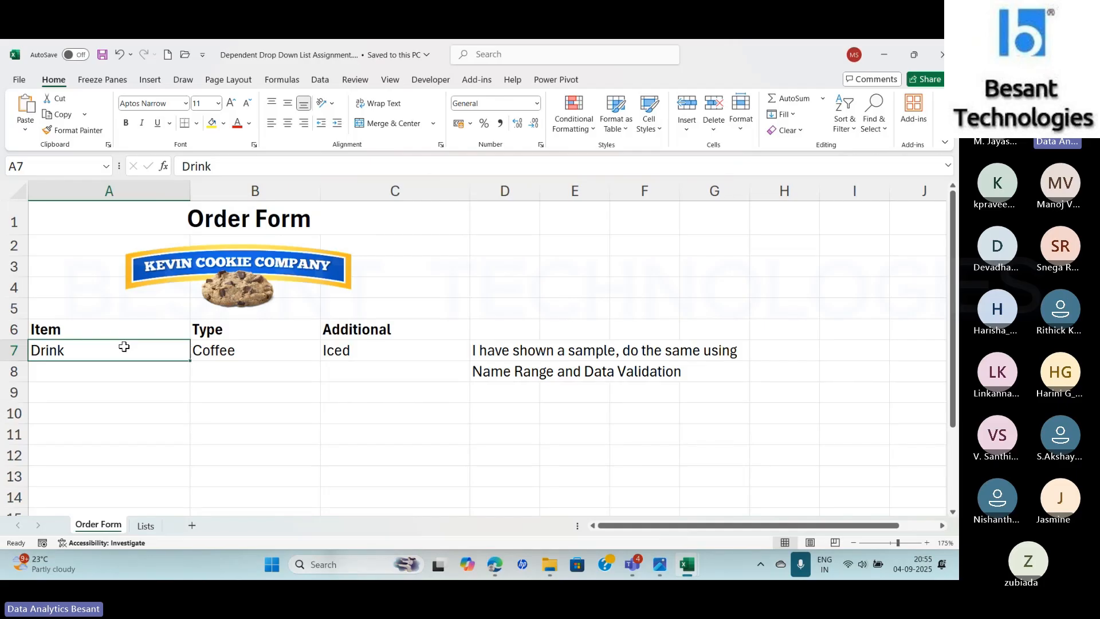
{"action": "left_click", "coordinate": [244, 356]}
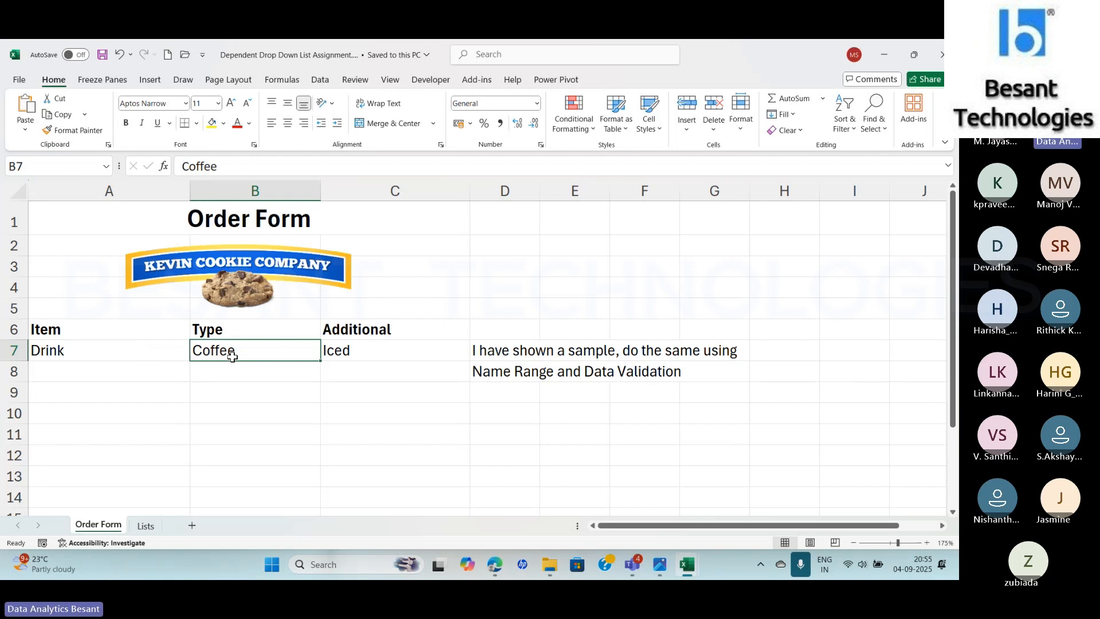
{"action": "left_click", "coordinate": [357, 352]}
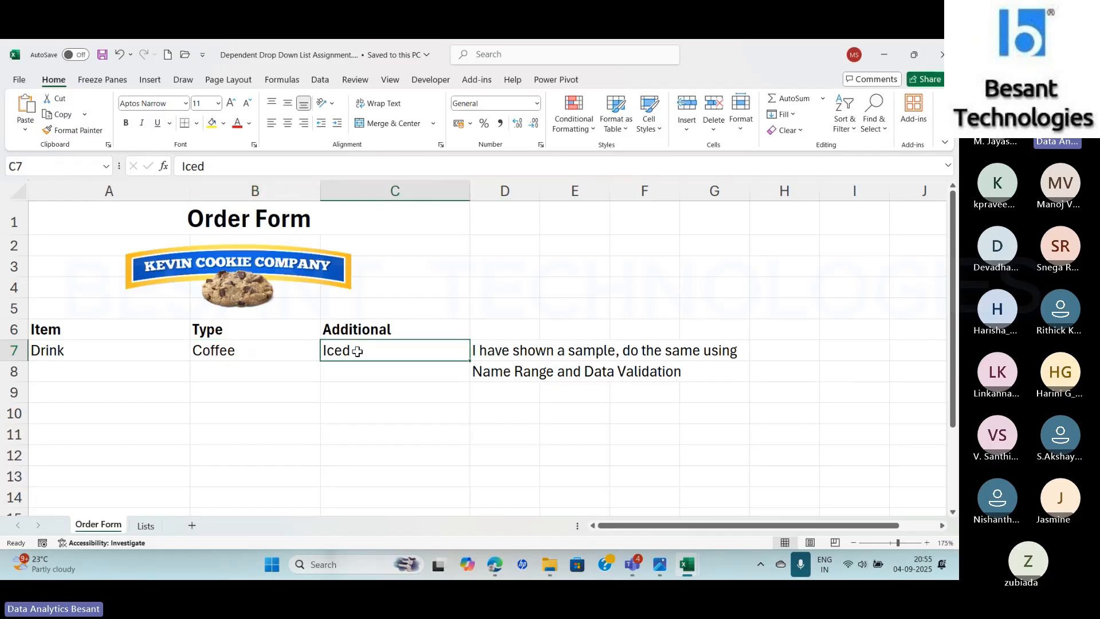
{"action": "left_click", "coordinate": [281, 351]}
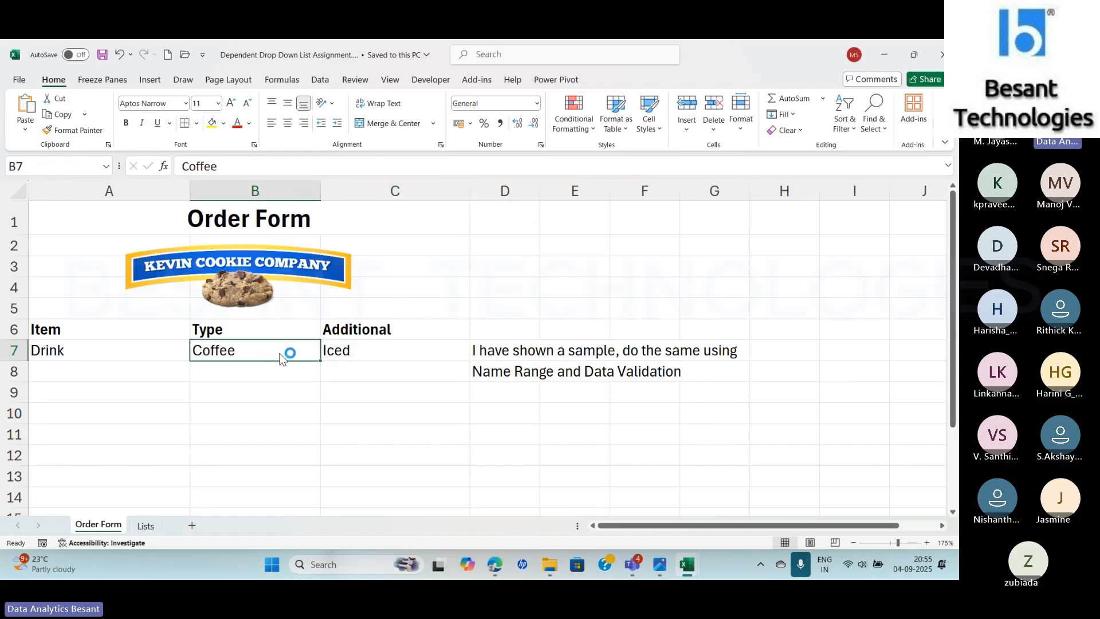
- Check the Additional column heading of the Order Form against the Drink and Item options in the screenshot
{"action": "key", "text": "alt+Tab"}
{"action": "key", "text": "alt+Tab"}
{"action": "key", "text": "alt+Tab"}
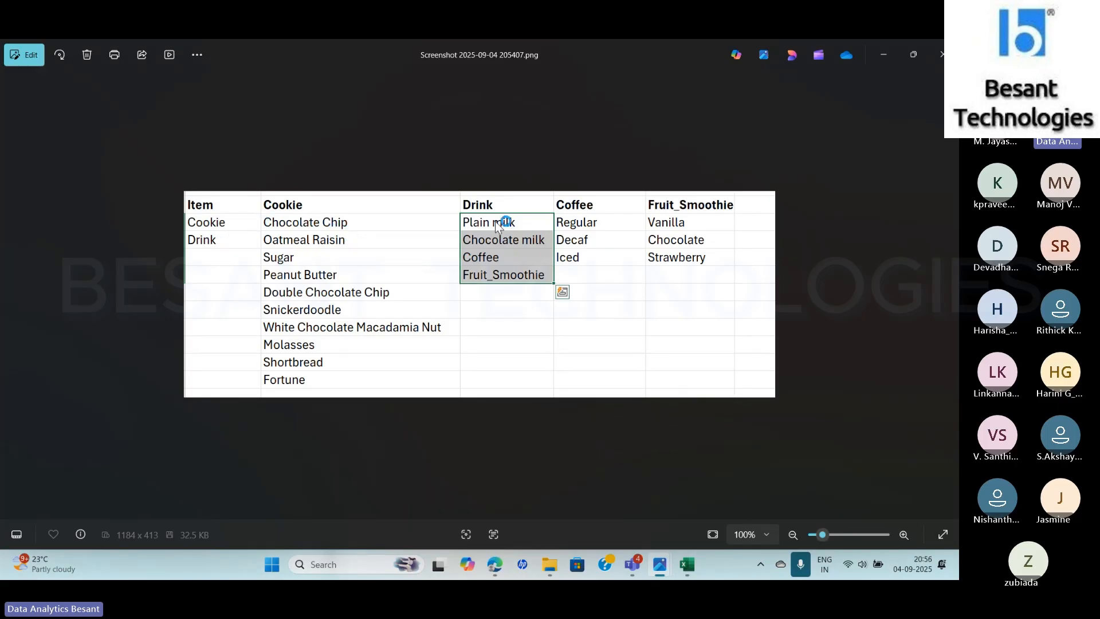
{"action": "key", "text": "alt+Tab"}
{"action": "left_click", "coordinate": [366, 335]}
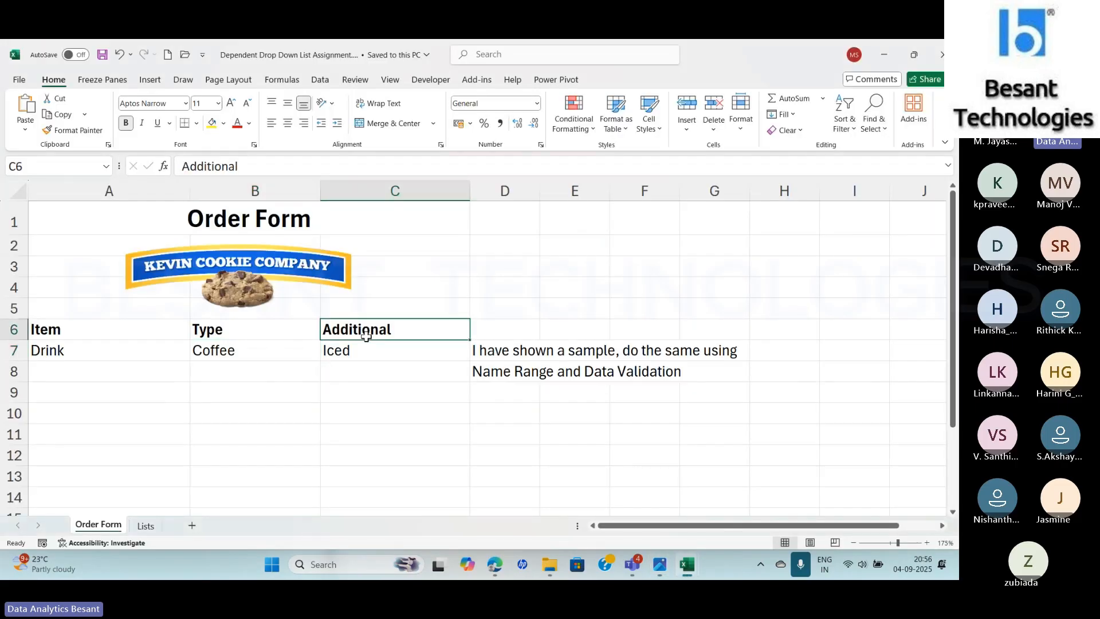
{"action": "key", "text": "alt+Tab"}
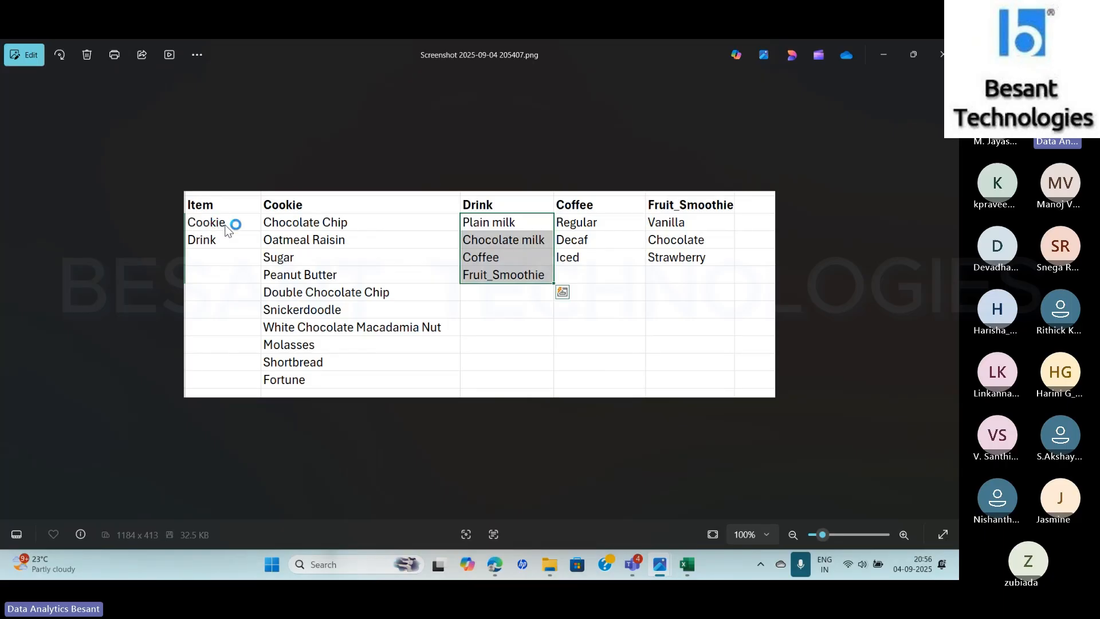
{"action": "key", "text": "alt+Tab"}
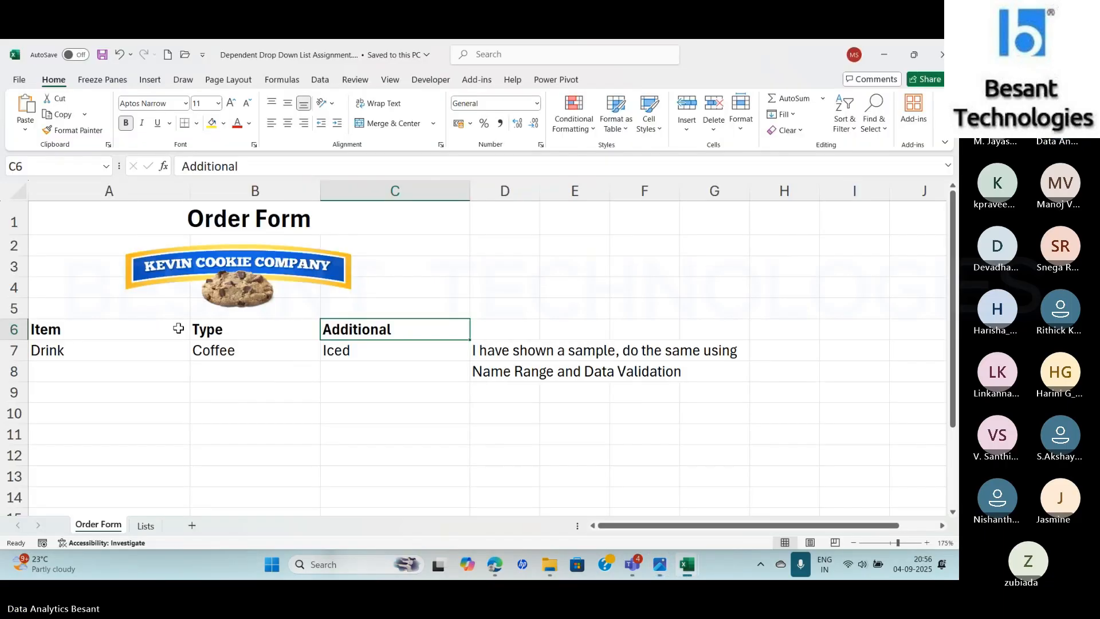
- Enter Cookie as the item in cell A7 of the Order Form sheet
{"action": "left_click", "coordinate": [89, 352]}
{"action": "type", "text": "cOOKIE"}
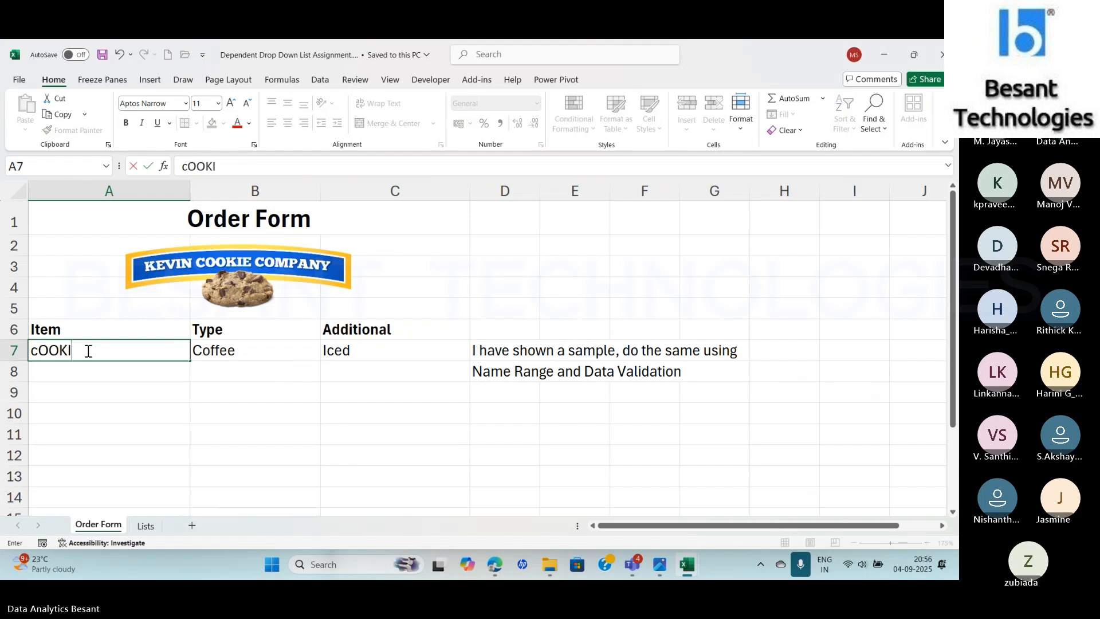
{"action": "key", "text": "BackSpace"}
{"action": "key", "text": "BackSpace"}
{"action": "key", "text": "BackSpace"}
{"action": "key", "text": "BackSpace"}
{"action": "key", "text": "BackSpace"}
{"action": "key", "text": "BackSpace"}
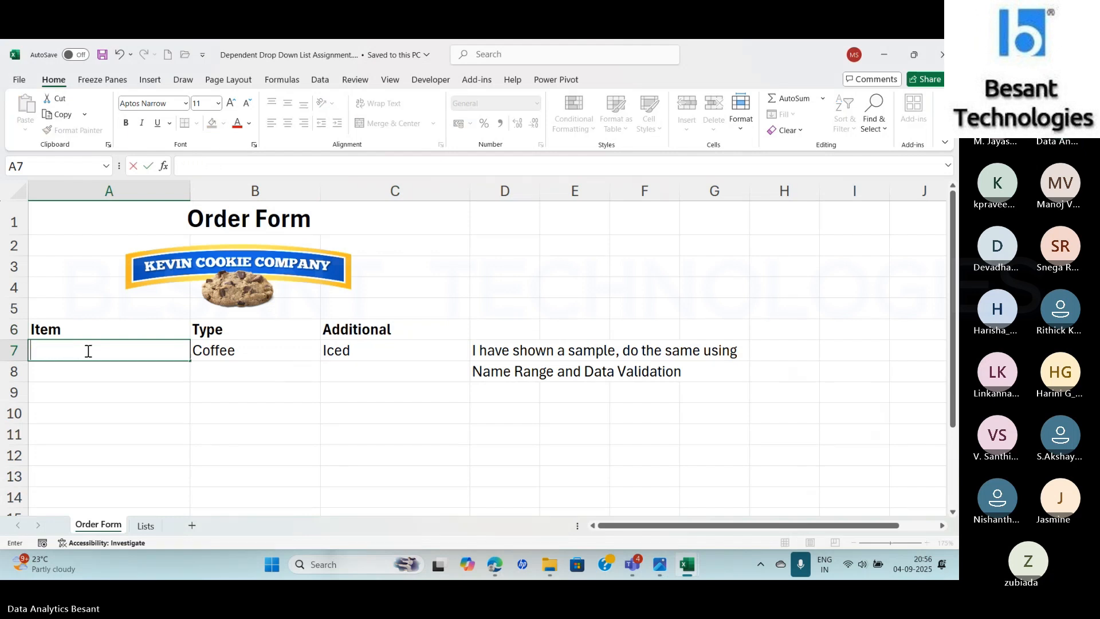
{"action": "type", "text": "Cookie"}
{"action": "key", "text": "Tab"}
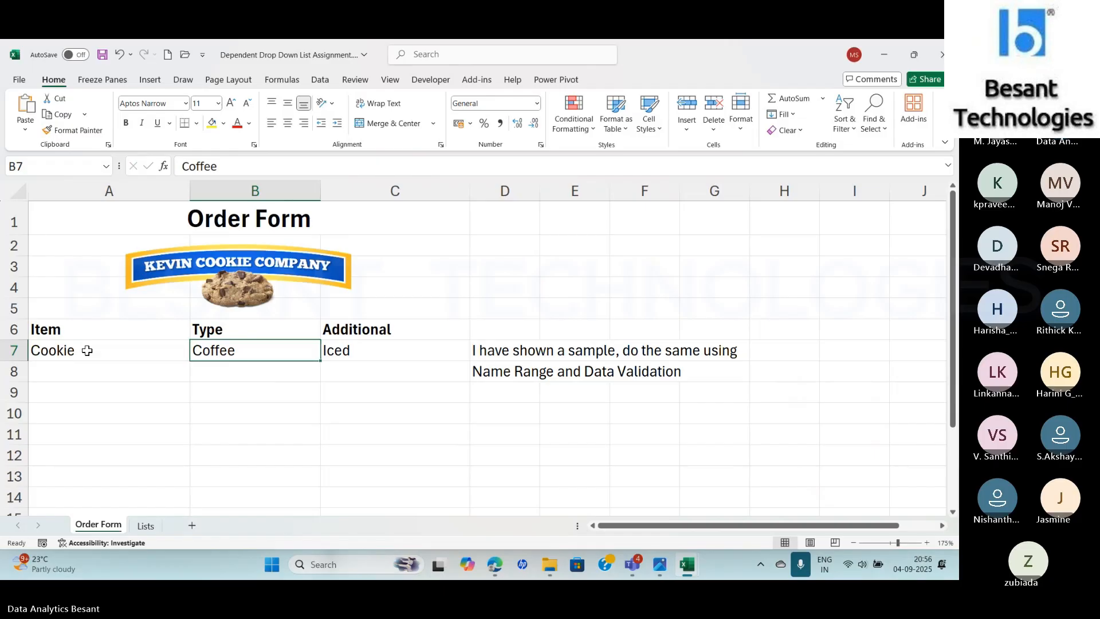
- Look up the Cookie options in the screenshot and enter Shortbread as the type in cell B7
{"action": "key", "text": "alt+Tab"}
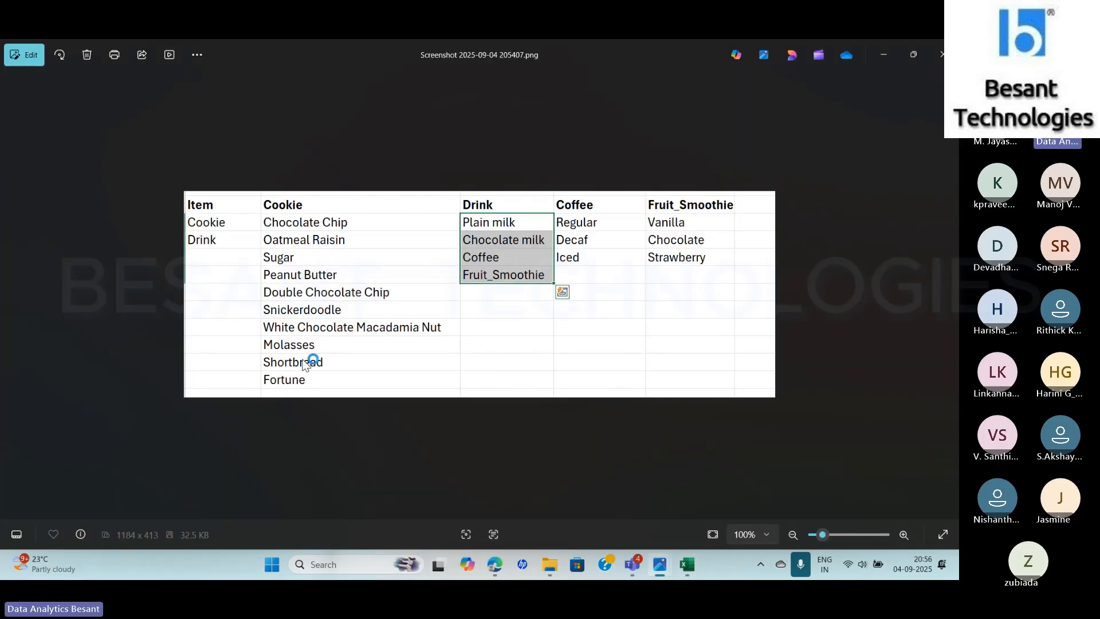
{"action": "key", "text": "alt+Tab"}
{"action": "type", "text": "Shor"}
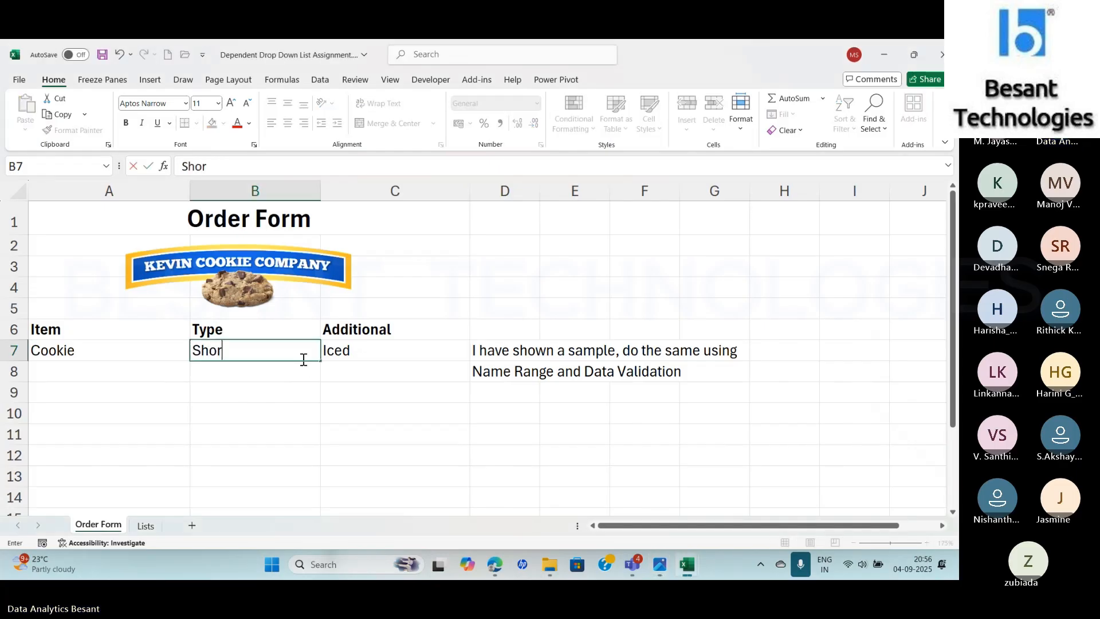
{"action": "type", "text": "tbead"}
{"action": "key", "text": "BackSpace"}
{"action": "key", "text": "BackSpace"}
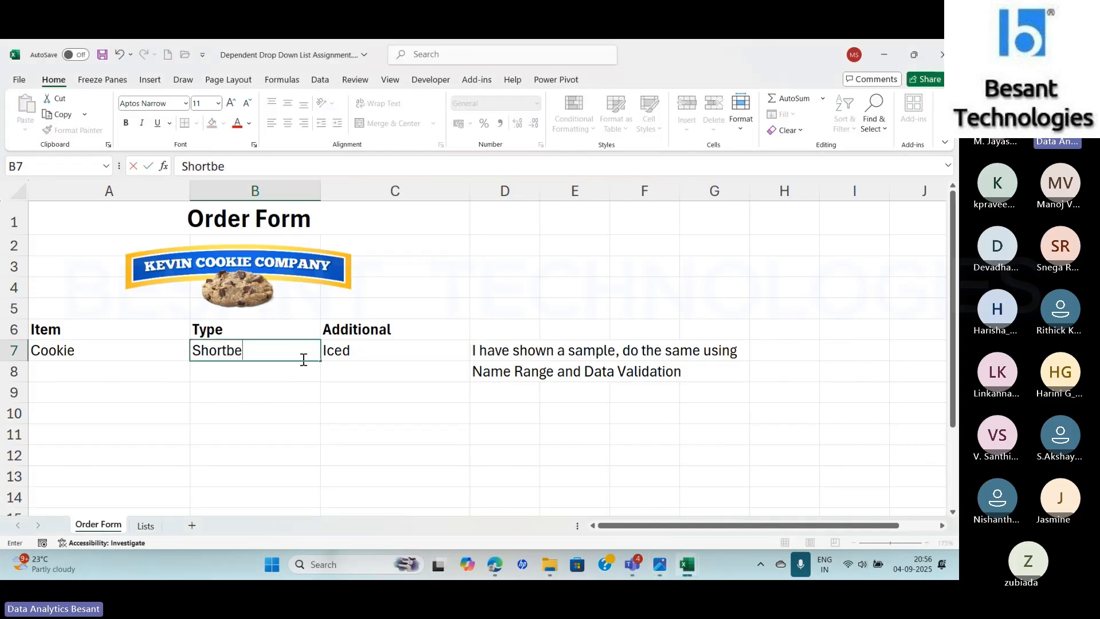
{"action": "key", "text": "BackSpace"}
{"action": "type", "text": "read"}
{"action": "key", "text": "Tab"}
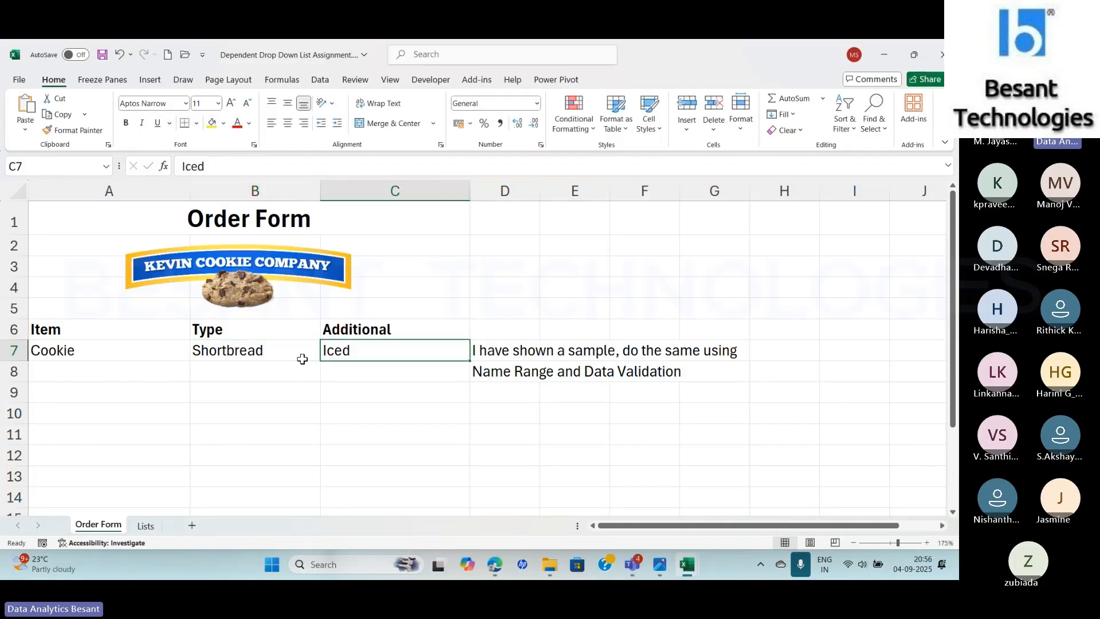
- Check the additional options in the screenshot, and set the item in cell A7 to Drink
{"action": "key", "text": "alt+Tab"}
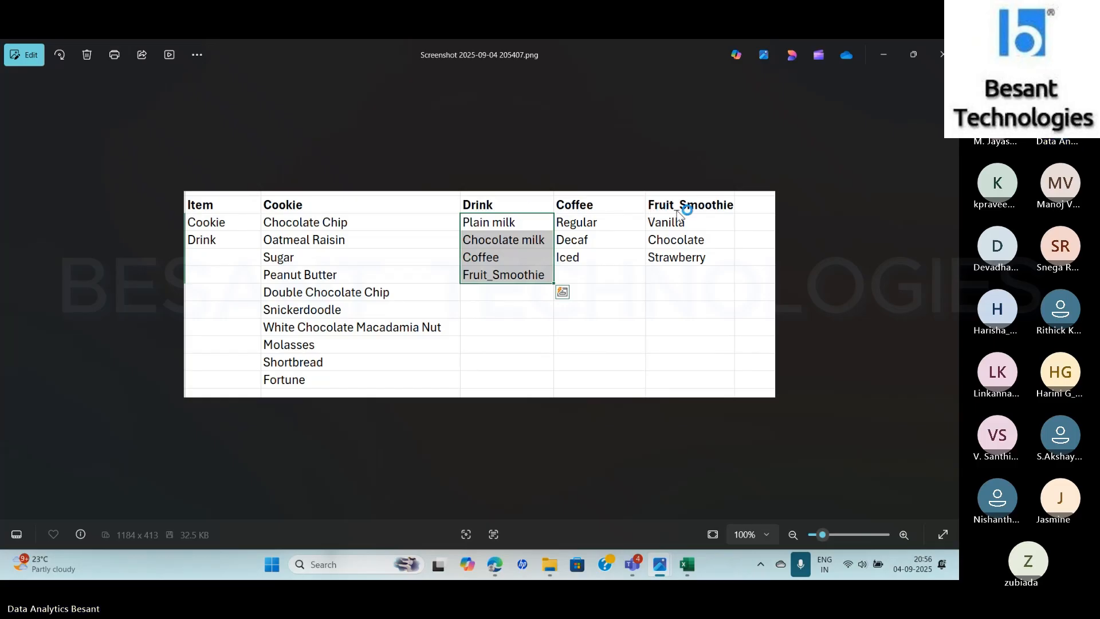
{"action": "key", "text": "alt+Tab"}
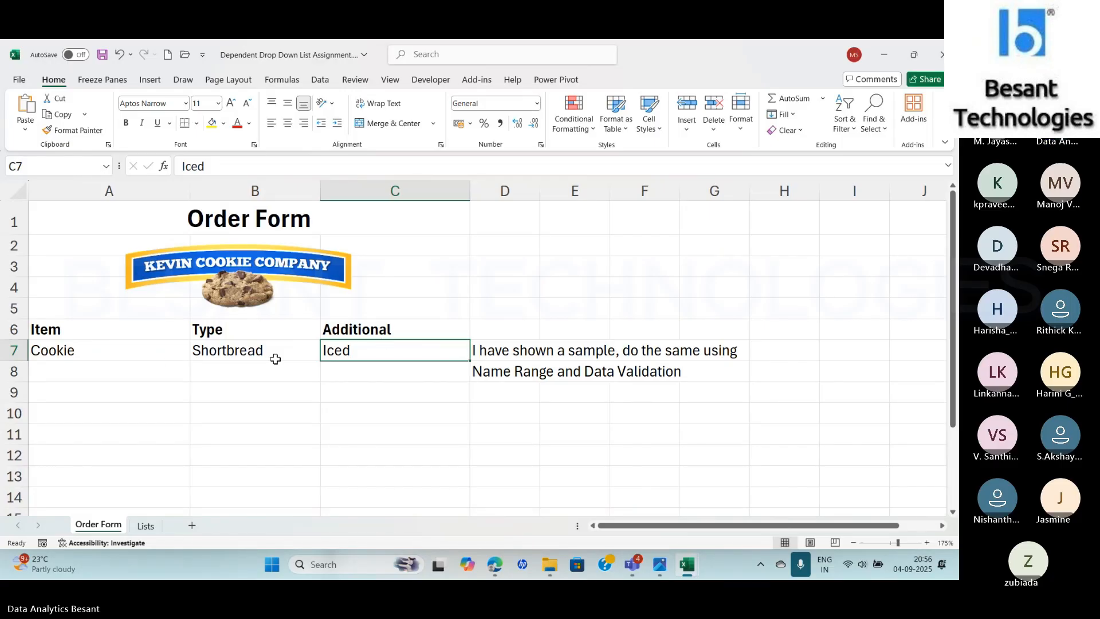
{"action": "left_click", "coordinate": [144, 350]}
{"action": "type", "text": "Drink"}
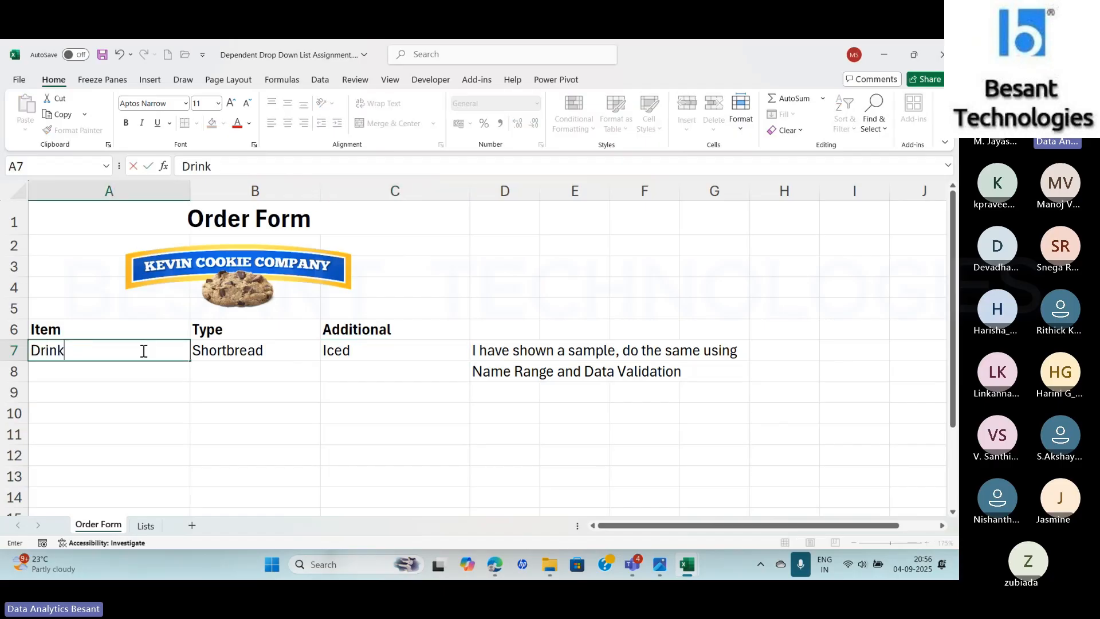
{"action": "key", "text": "Tab"}
- Look up the Drink options in the screenshot and enter Plain Milk as the type in cell B7
{"action": "key", "text": "alt+Tab"}
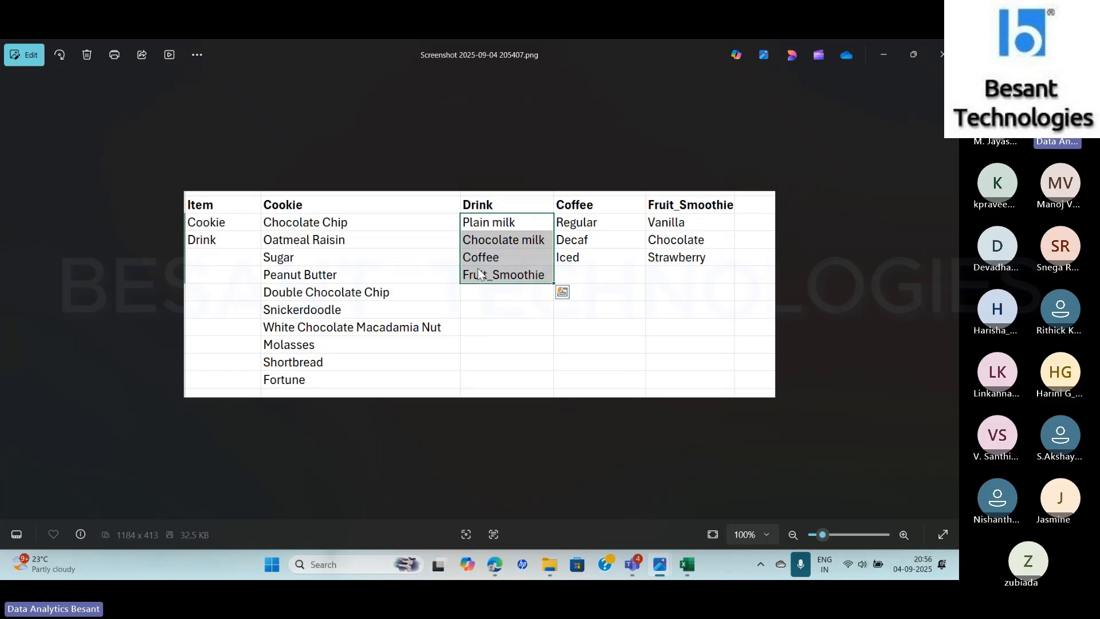
{"action": "key", "text": "alt+Tab"}
{"action": "key", "text": "alt+Tab"}
{"action": "key", "text": "alt+Tab"}
{"action": "type", "text": "Pl"}
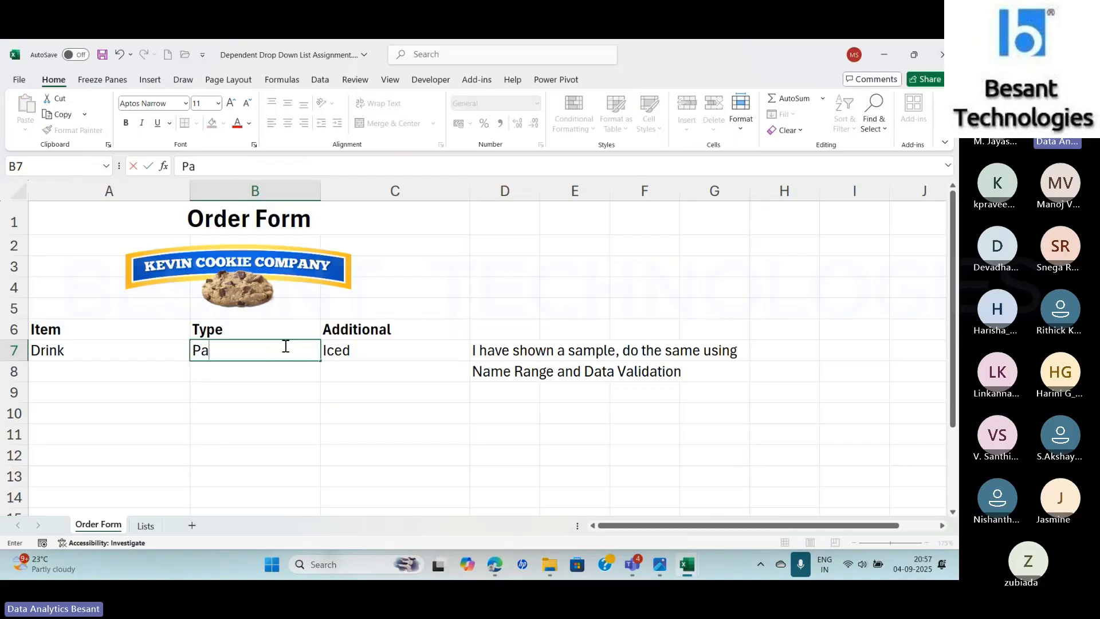
{"action": "type", "text": "ain Milk"}
{"action": "key", "text": "Tab"}
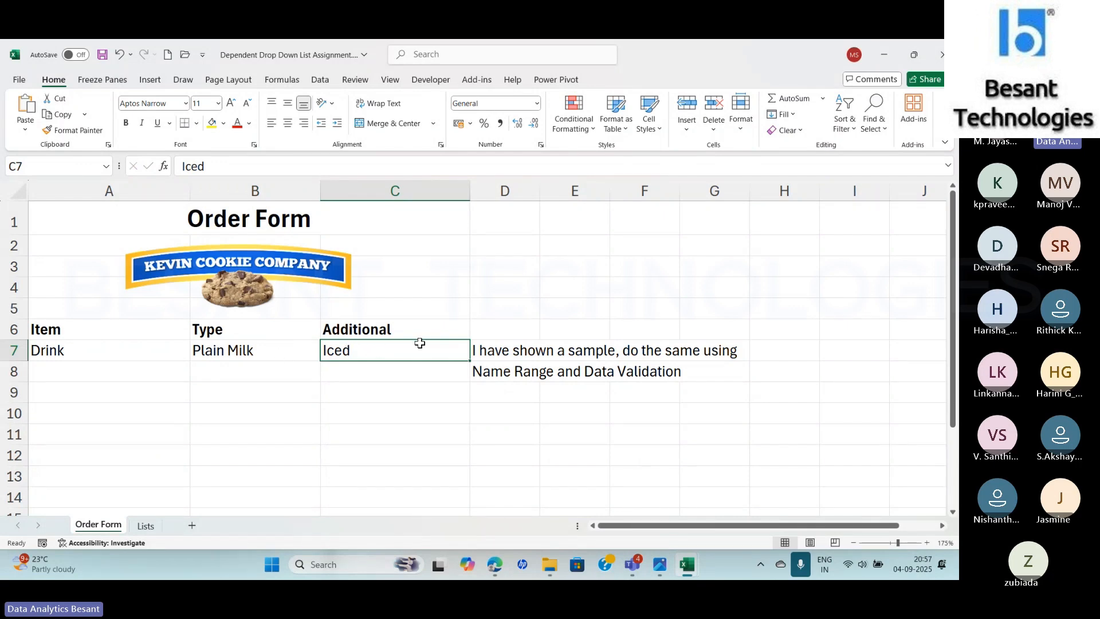
- Set the type in cell B7 to Coffee, and check the Coffee options in the screenshot against the Additional entry
{"action": "key", "text": "alt+Tab"}
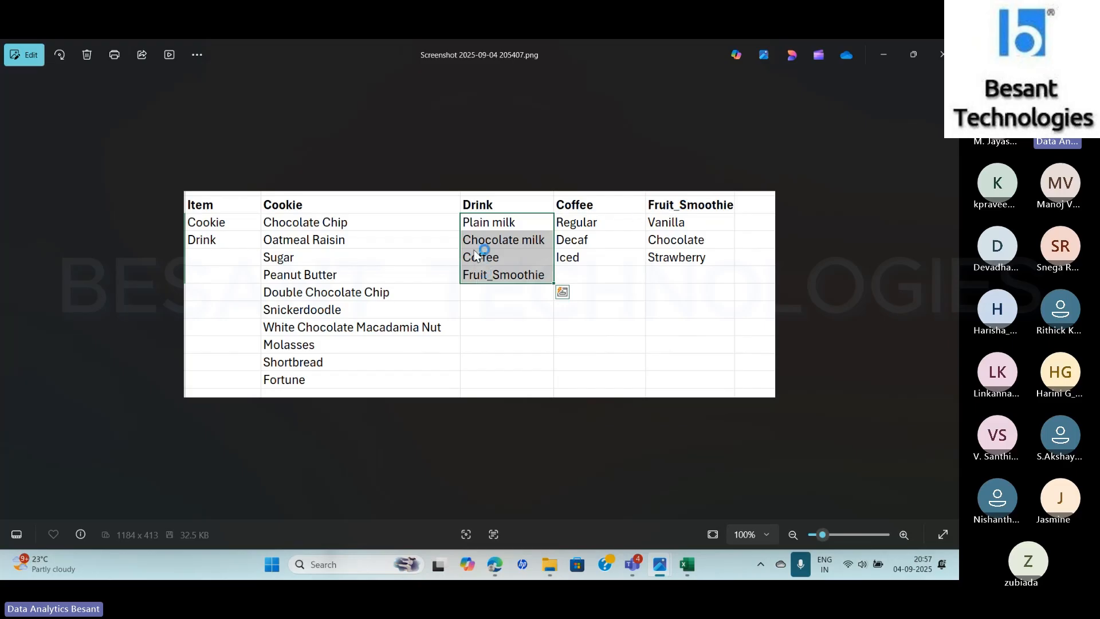
{"action": "key", "text": "alt+Tab"}
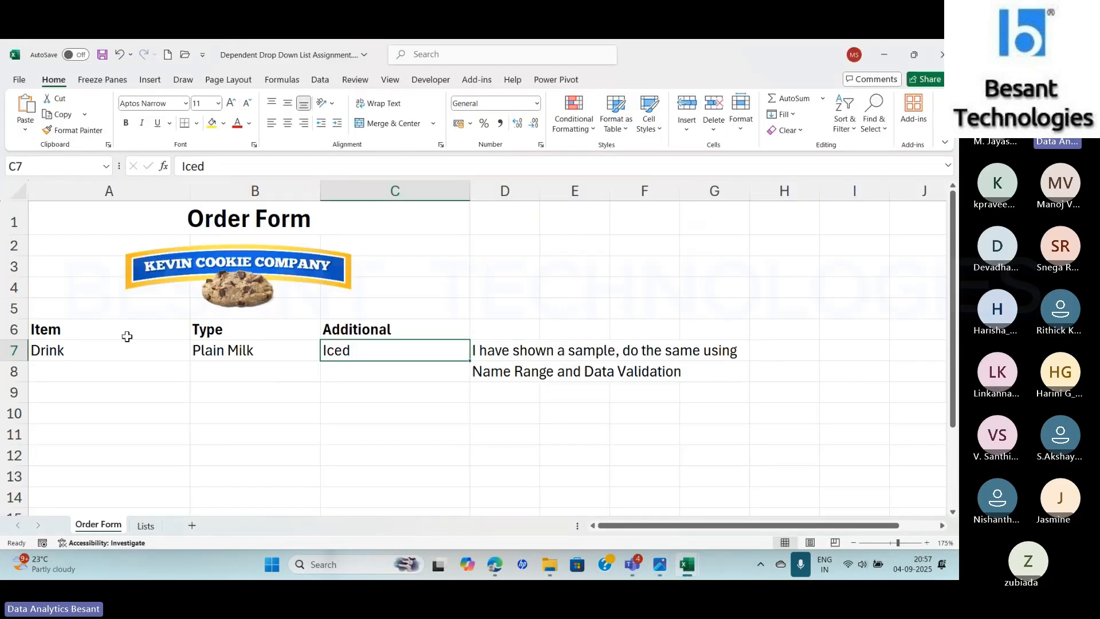
{"action": "left_click", "coordinate": [226, 351]}
{"action": "type", "text": "Cof"}
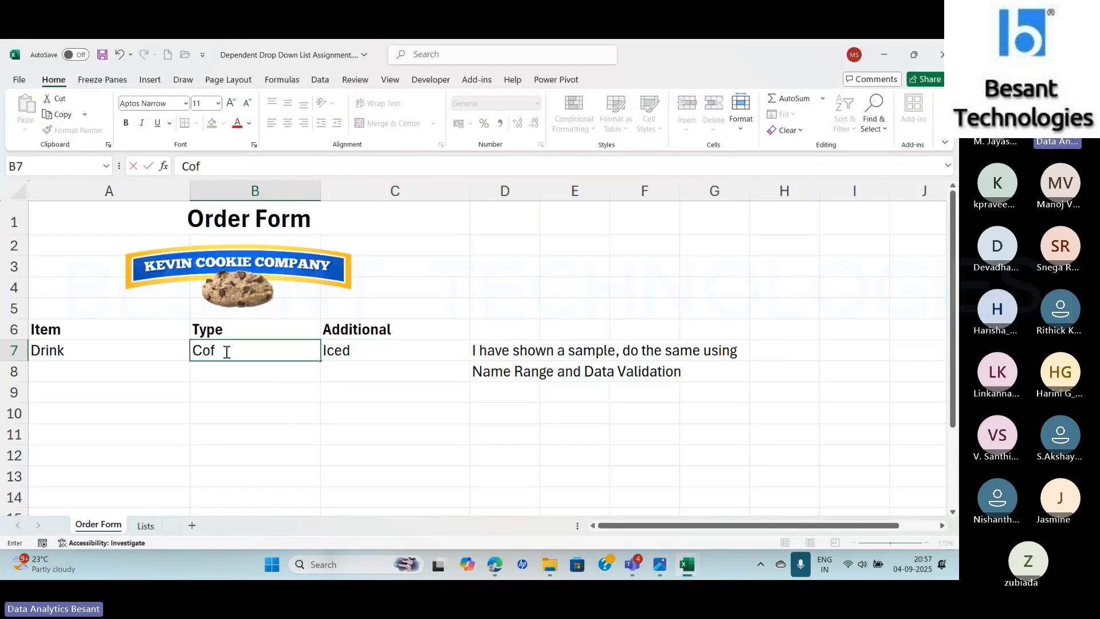
{"action": "type", "text": "fee"}
{"action": "key", "text": "Tab"}
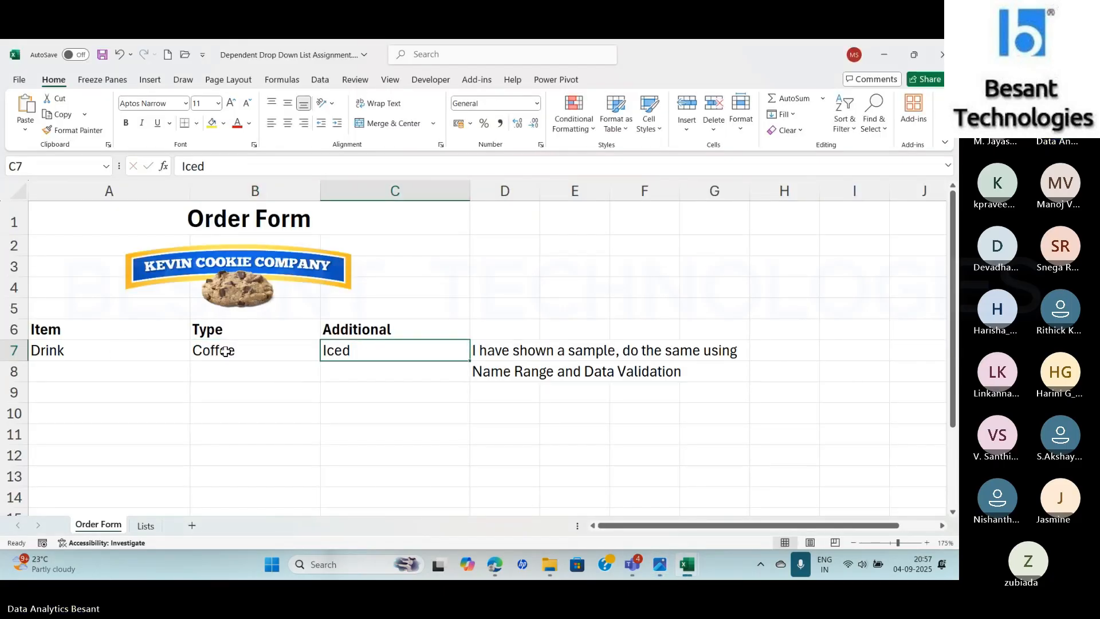
{"action": "key", "text": "alt+Tab"}
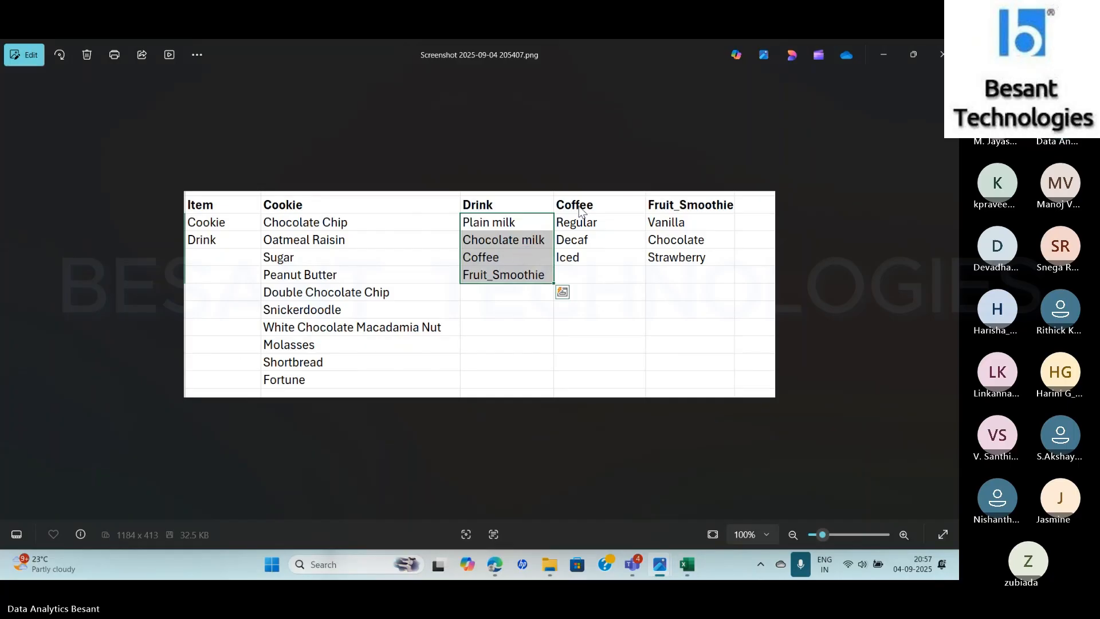
{"action": "key", "text": "alt+Tab"}
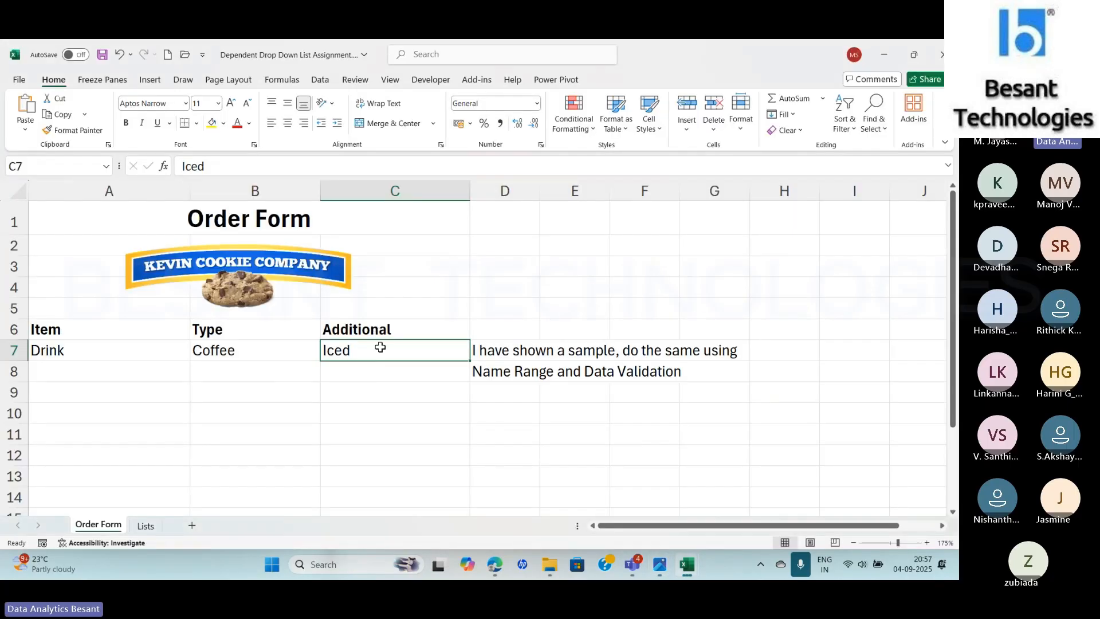
- Examine the Drink, Coffee and Fruit_Smoothie options in the screenshot, and trace the Item, Type and Additional dependencies across cells A7 to C7
{"action": "key", "text": "alt+Tab"}
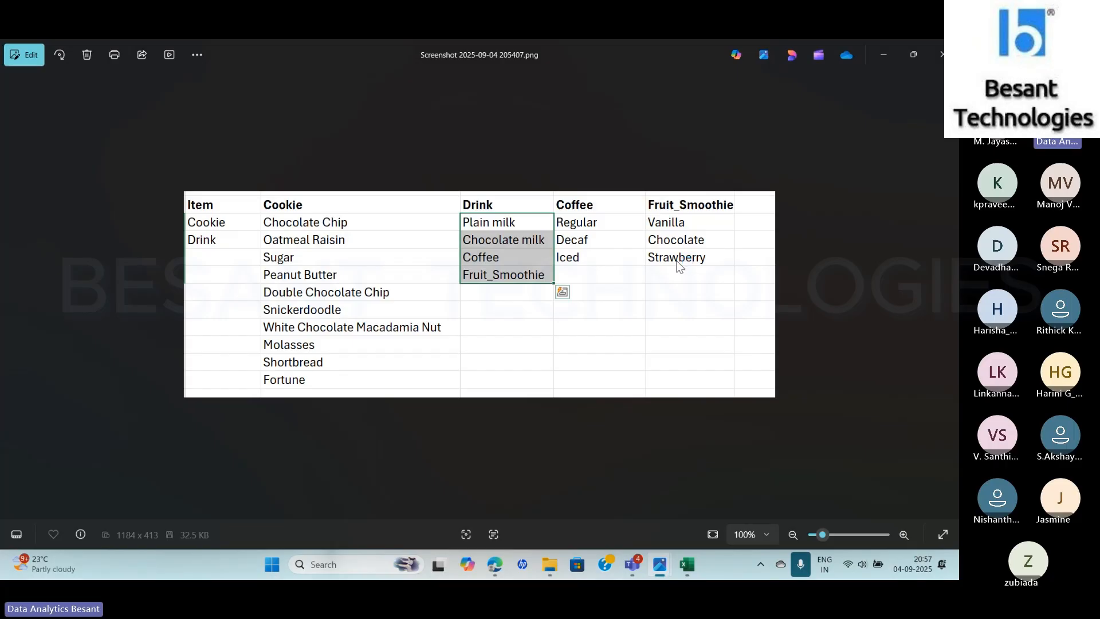
{"action": "key", "text": "alt+Tab"}
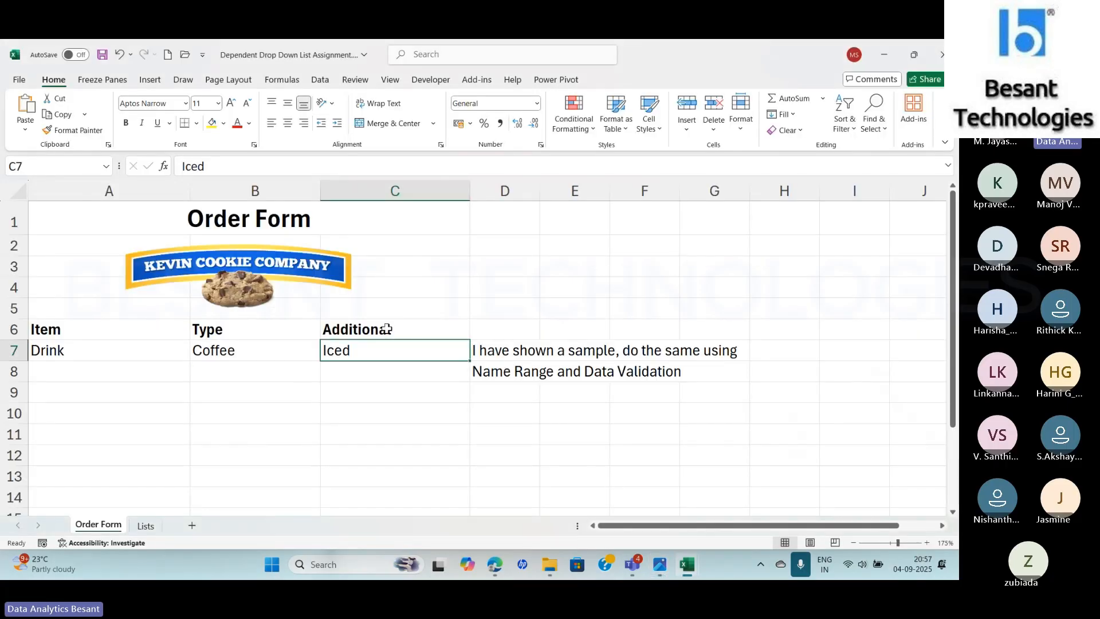
{"action": "key", "text": "alt+Tab"}
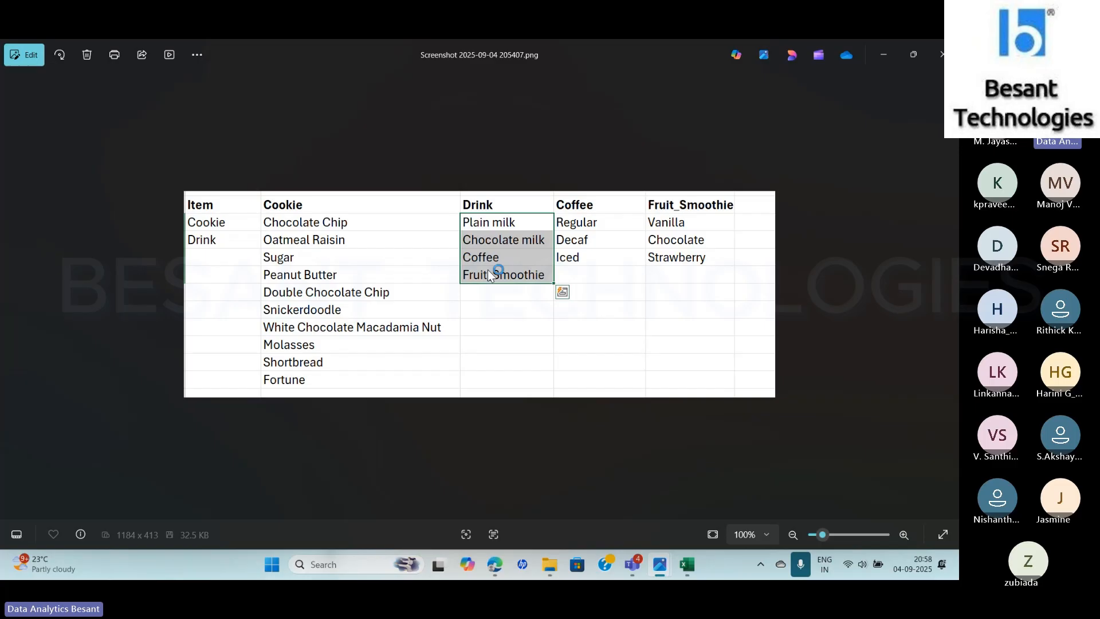
{"action": "key", "text": "alt+Tab"}
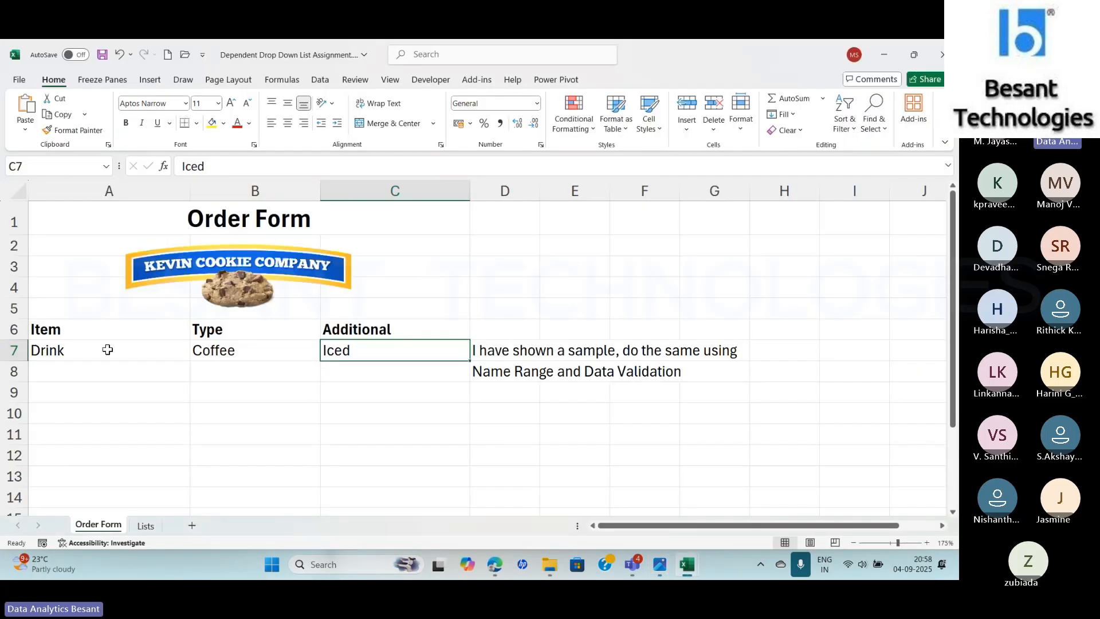
{"action": "left_click", "coordinate": [100, 350]}
{"action": "left_click", "coordinate": [264, 352]}
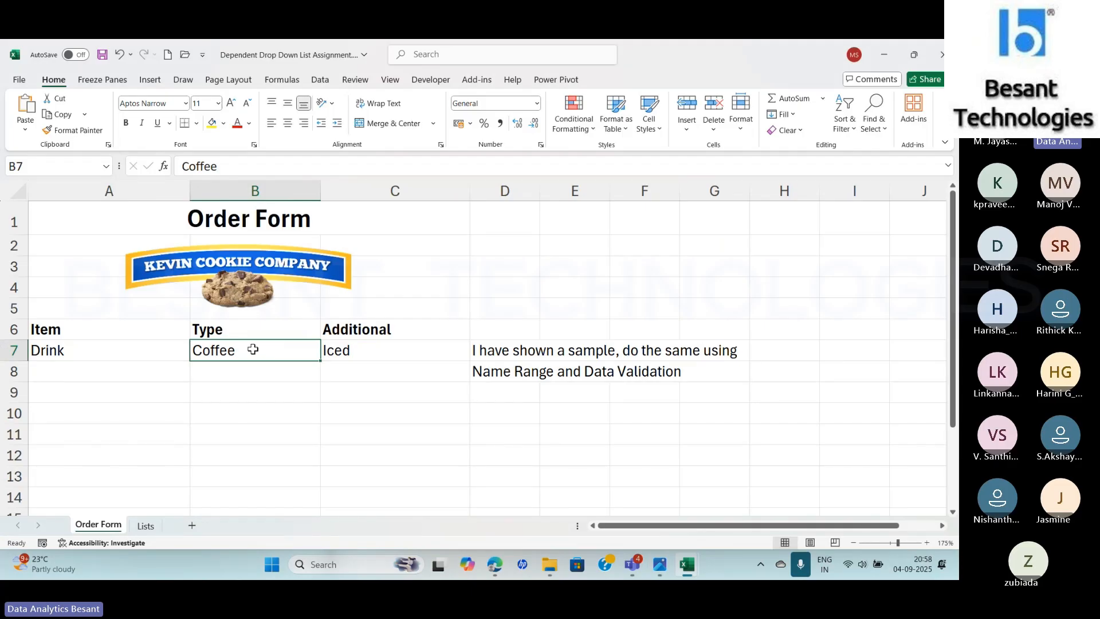
{"action": "left_click", "coordinate": [107, 350]}
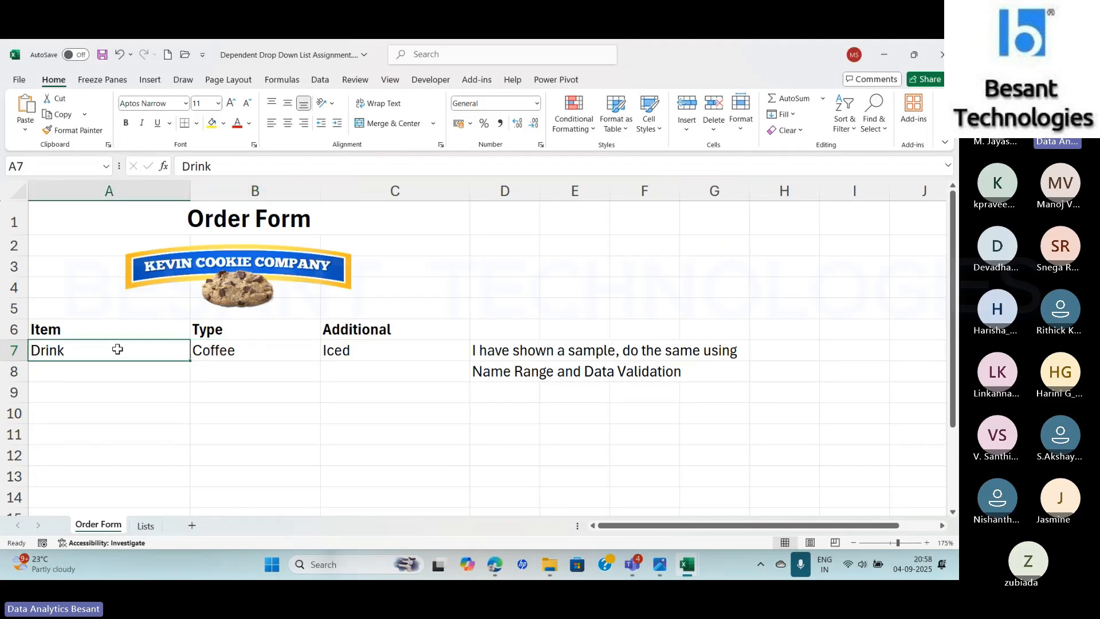
{"action": "left_click", "coordinate": [263, 351]}
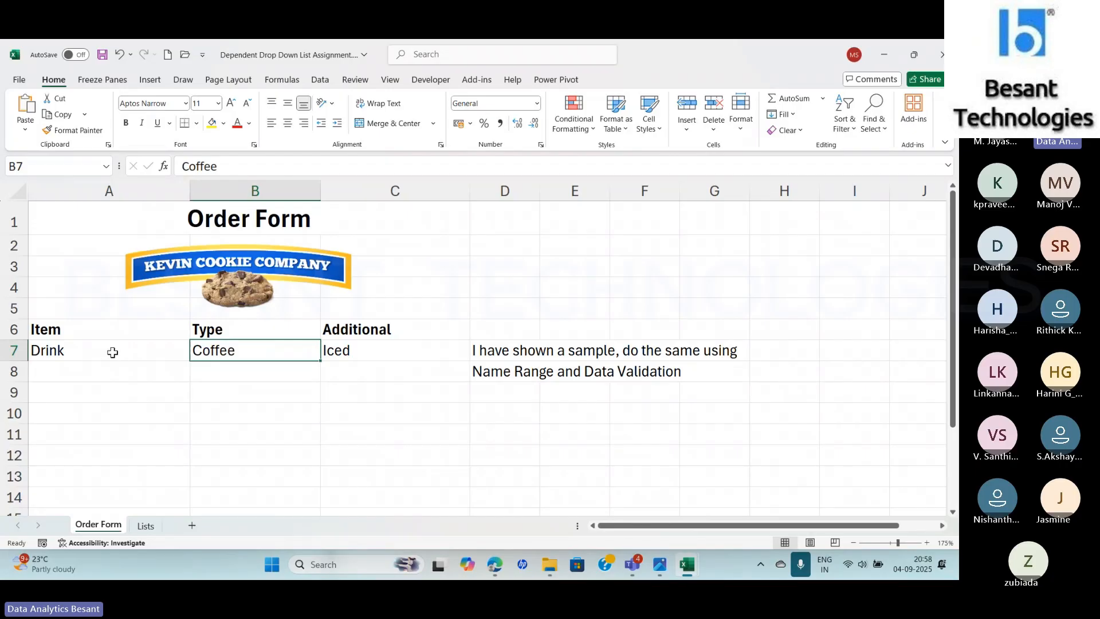
{"action": "left_click", "coordinate": [112, 352]}
{"action": "left_click", "coordinate": [353, 355]}
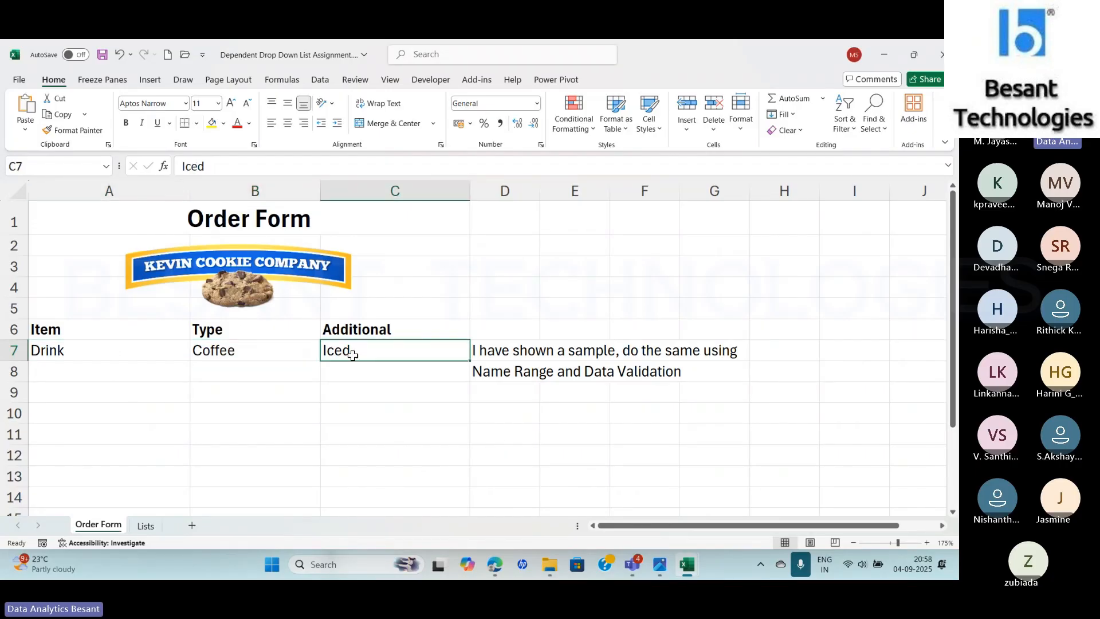
{"action": "left_click", "coordinate": [254, 355]}
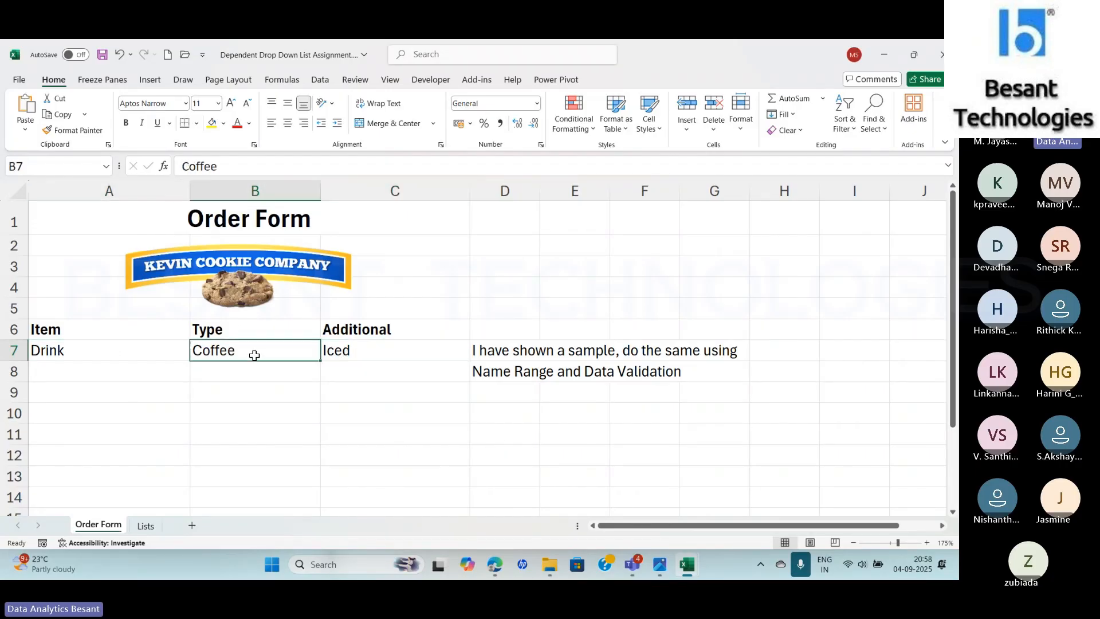